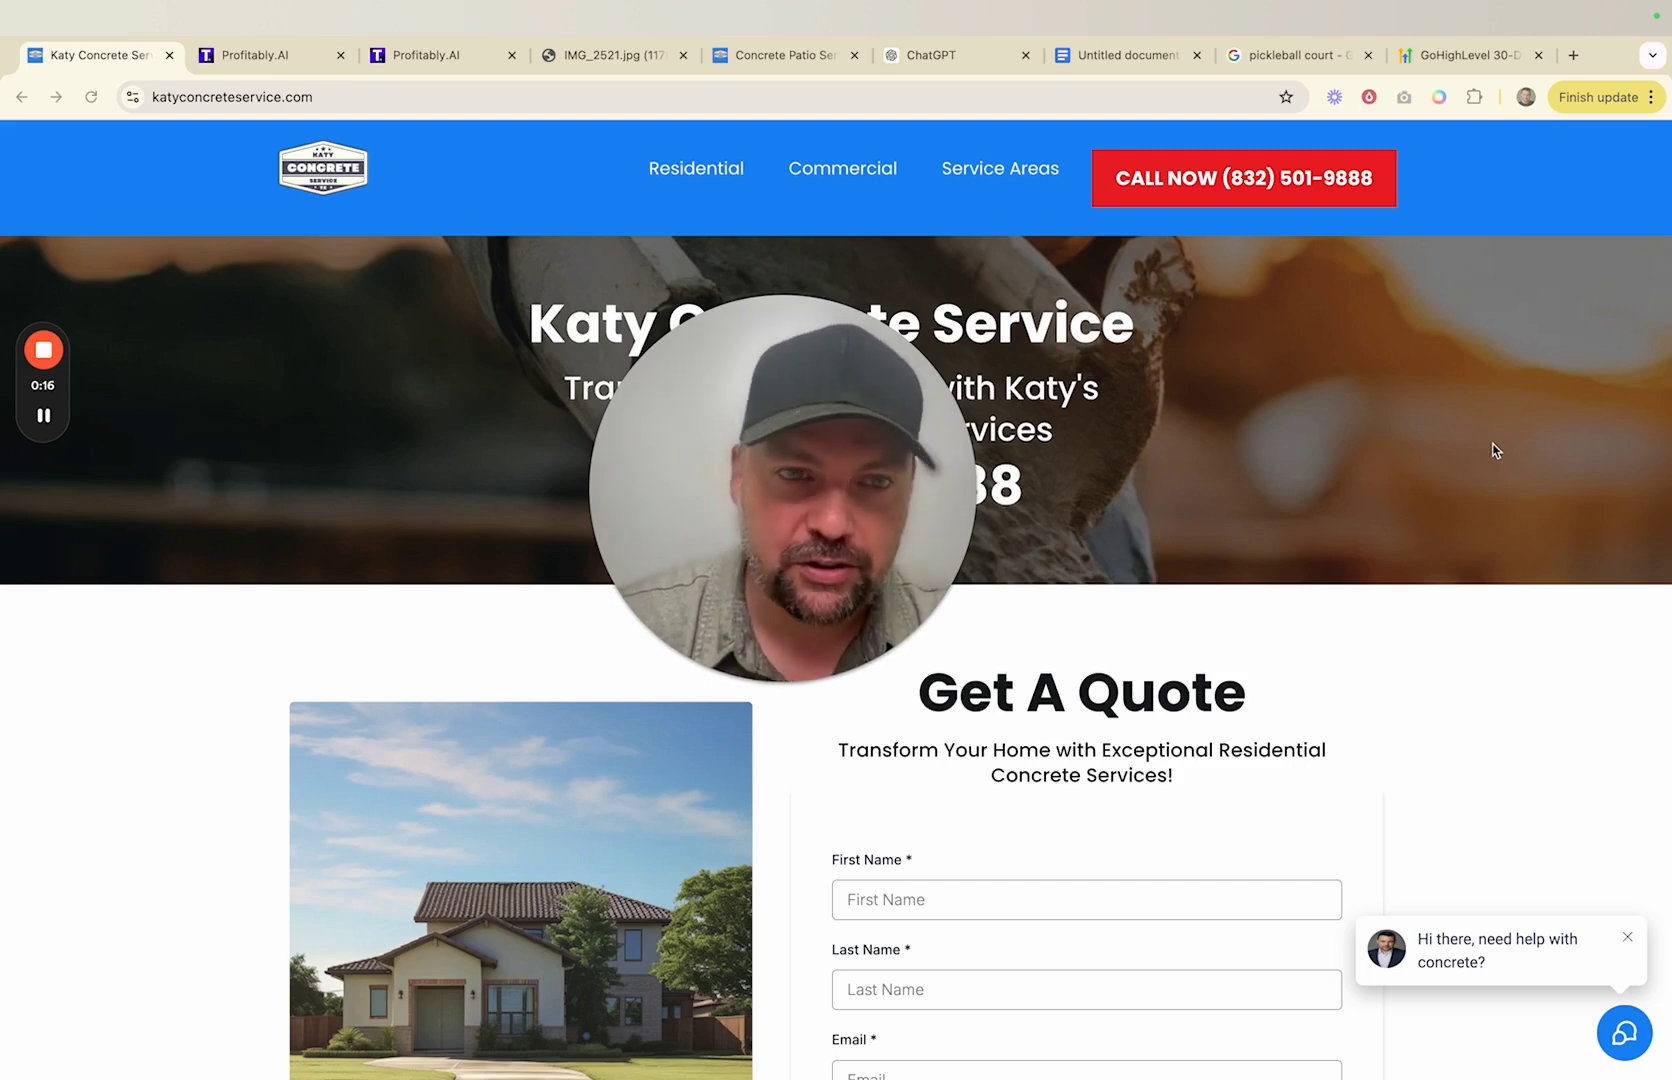
# - Move past the Profitably.AI Sites tab to the lead's contact record with the Trash Pads request
pyautogui.moveTo(790, 445); pyautogui.dragTo(796, 539)
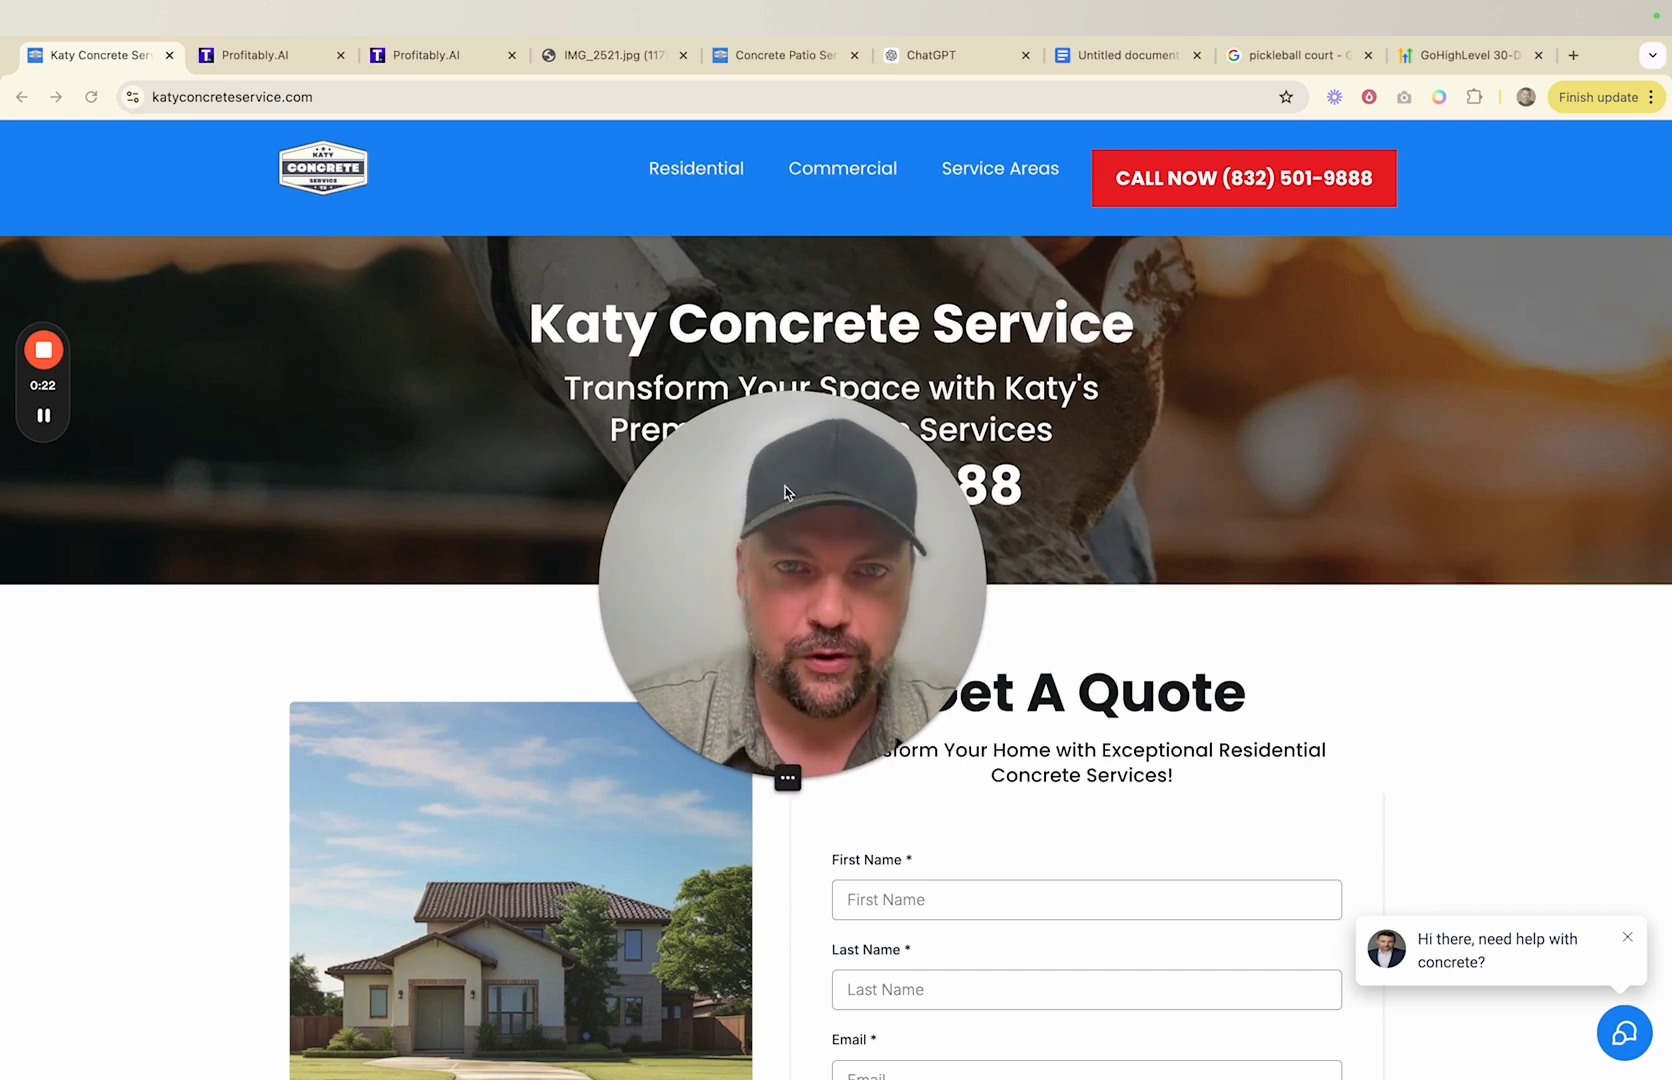
pyautogui.moveTo(796, 539); pyautogui.dragTo(850, 474)
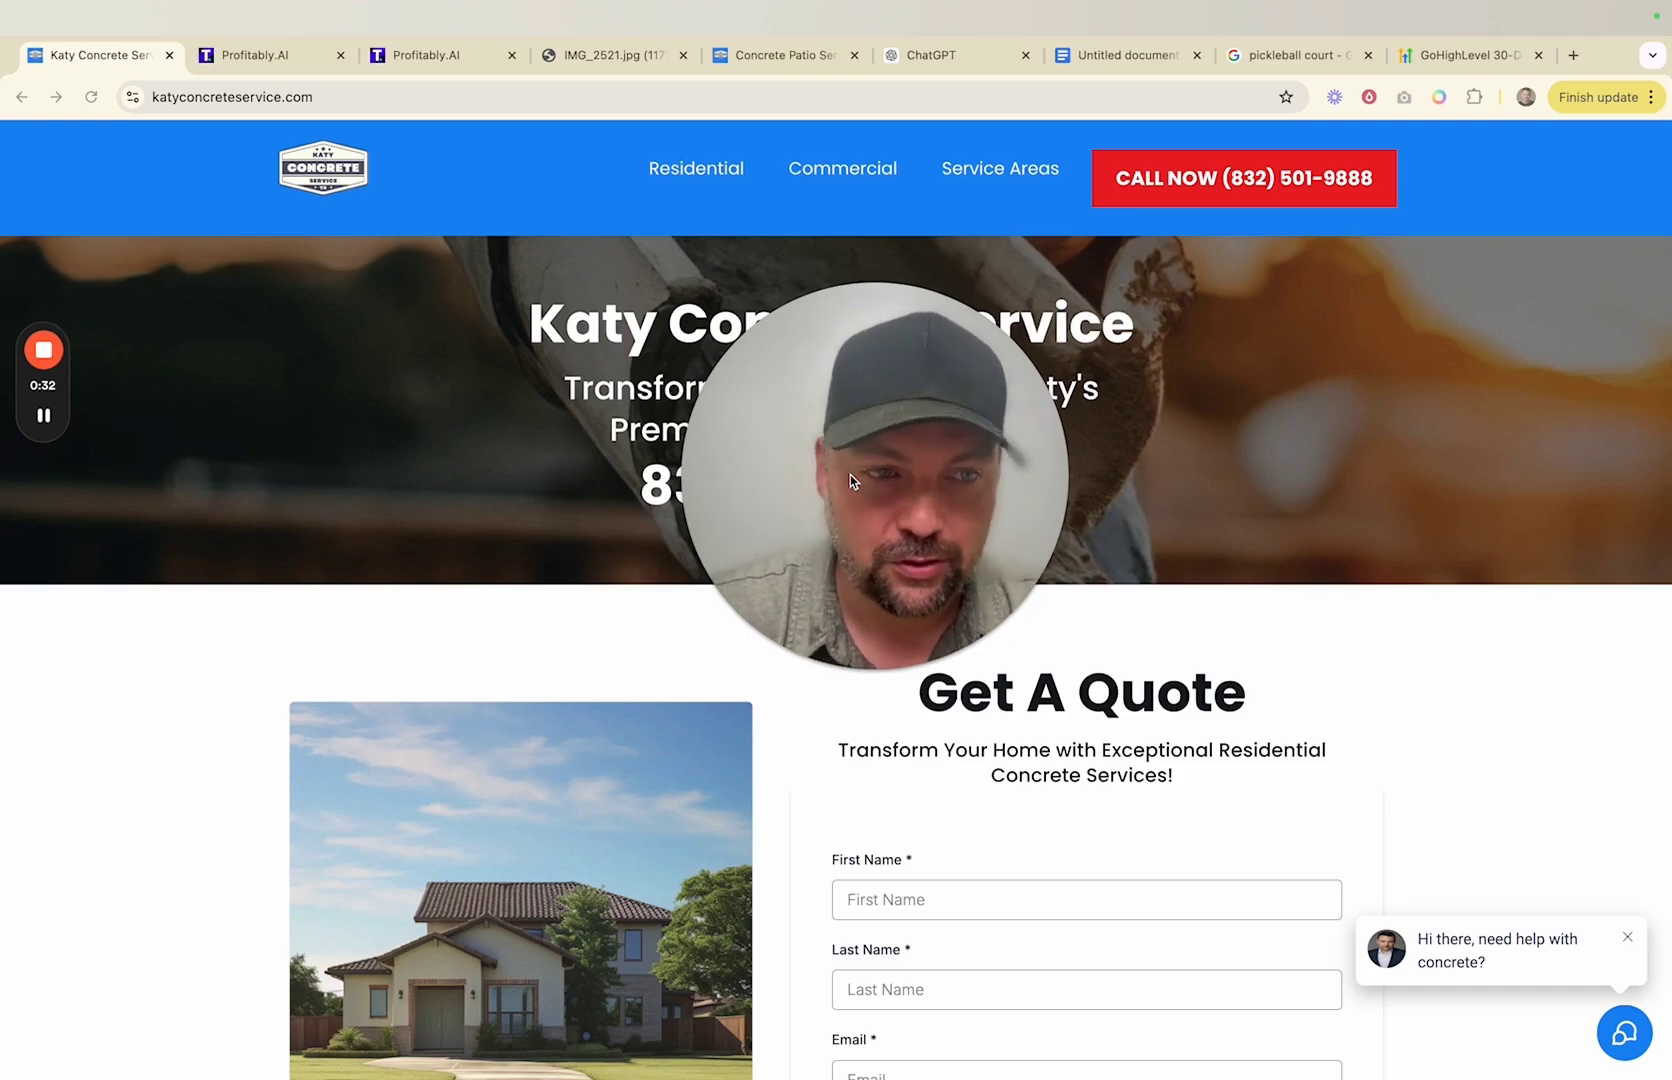
pyautogui.moveTo(843, 476)
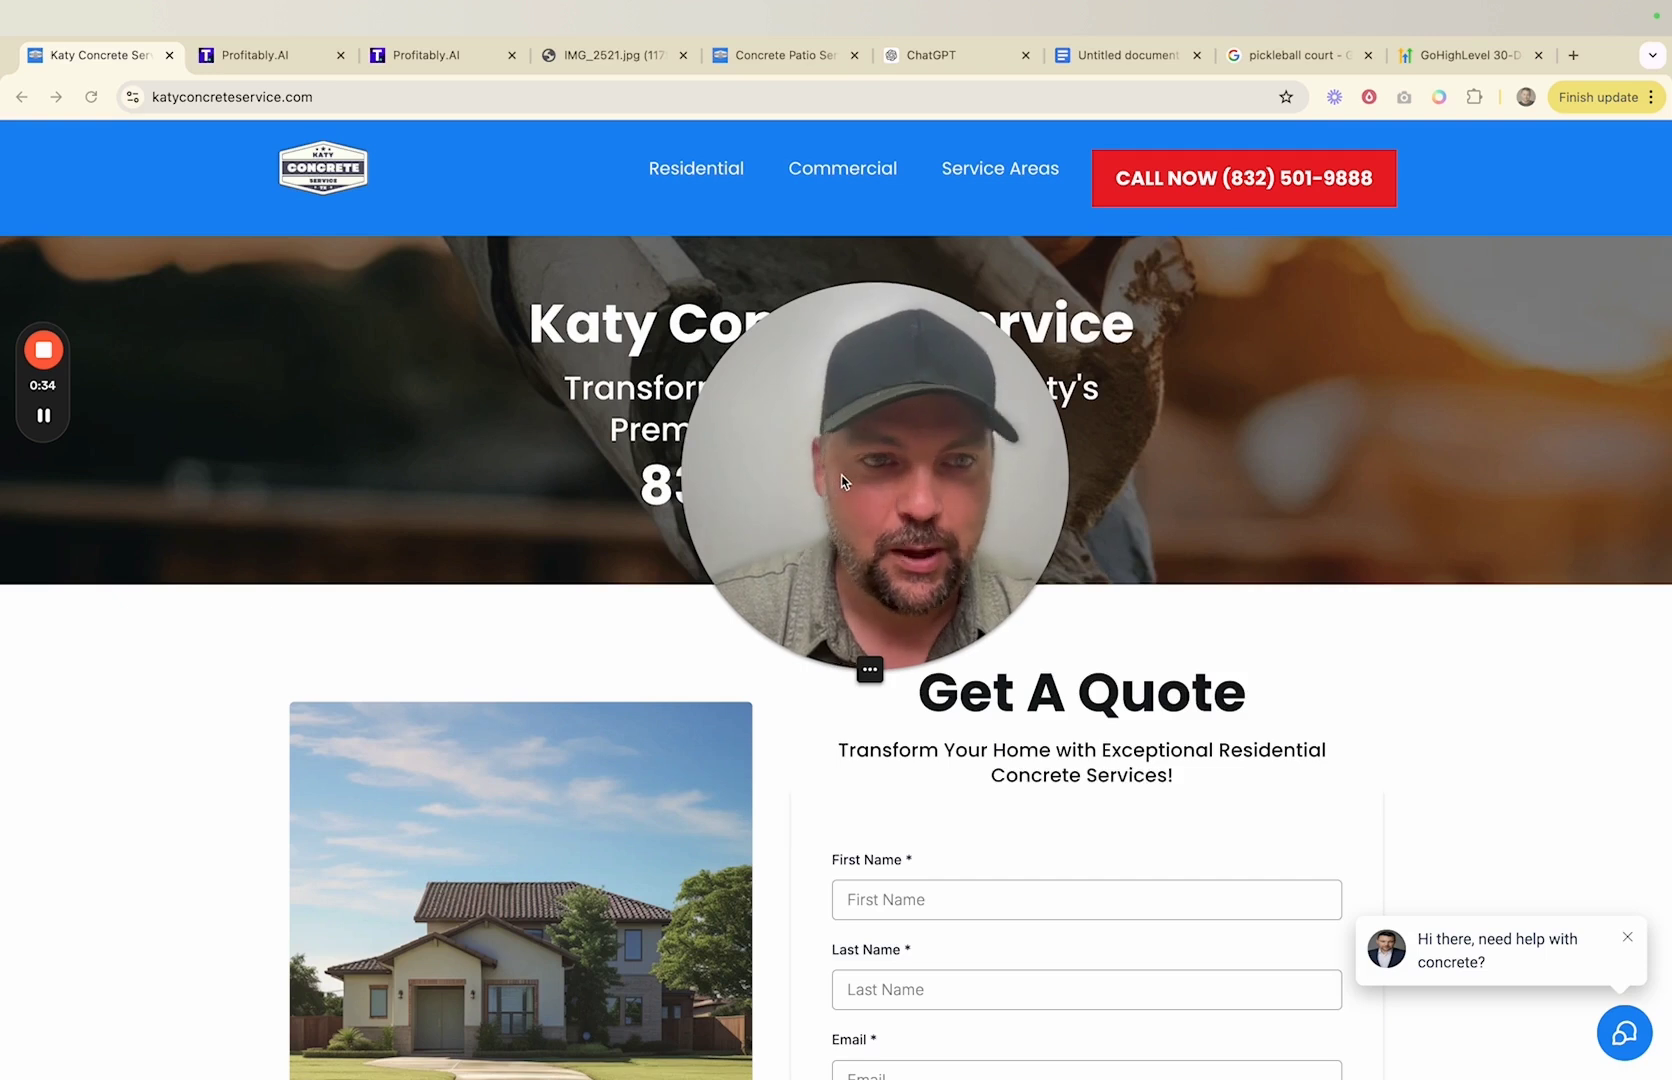
pyautogui.moveTo(842, 479); pyautogui.dragTo(813, 486)
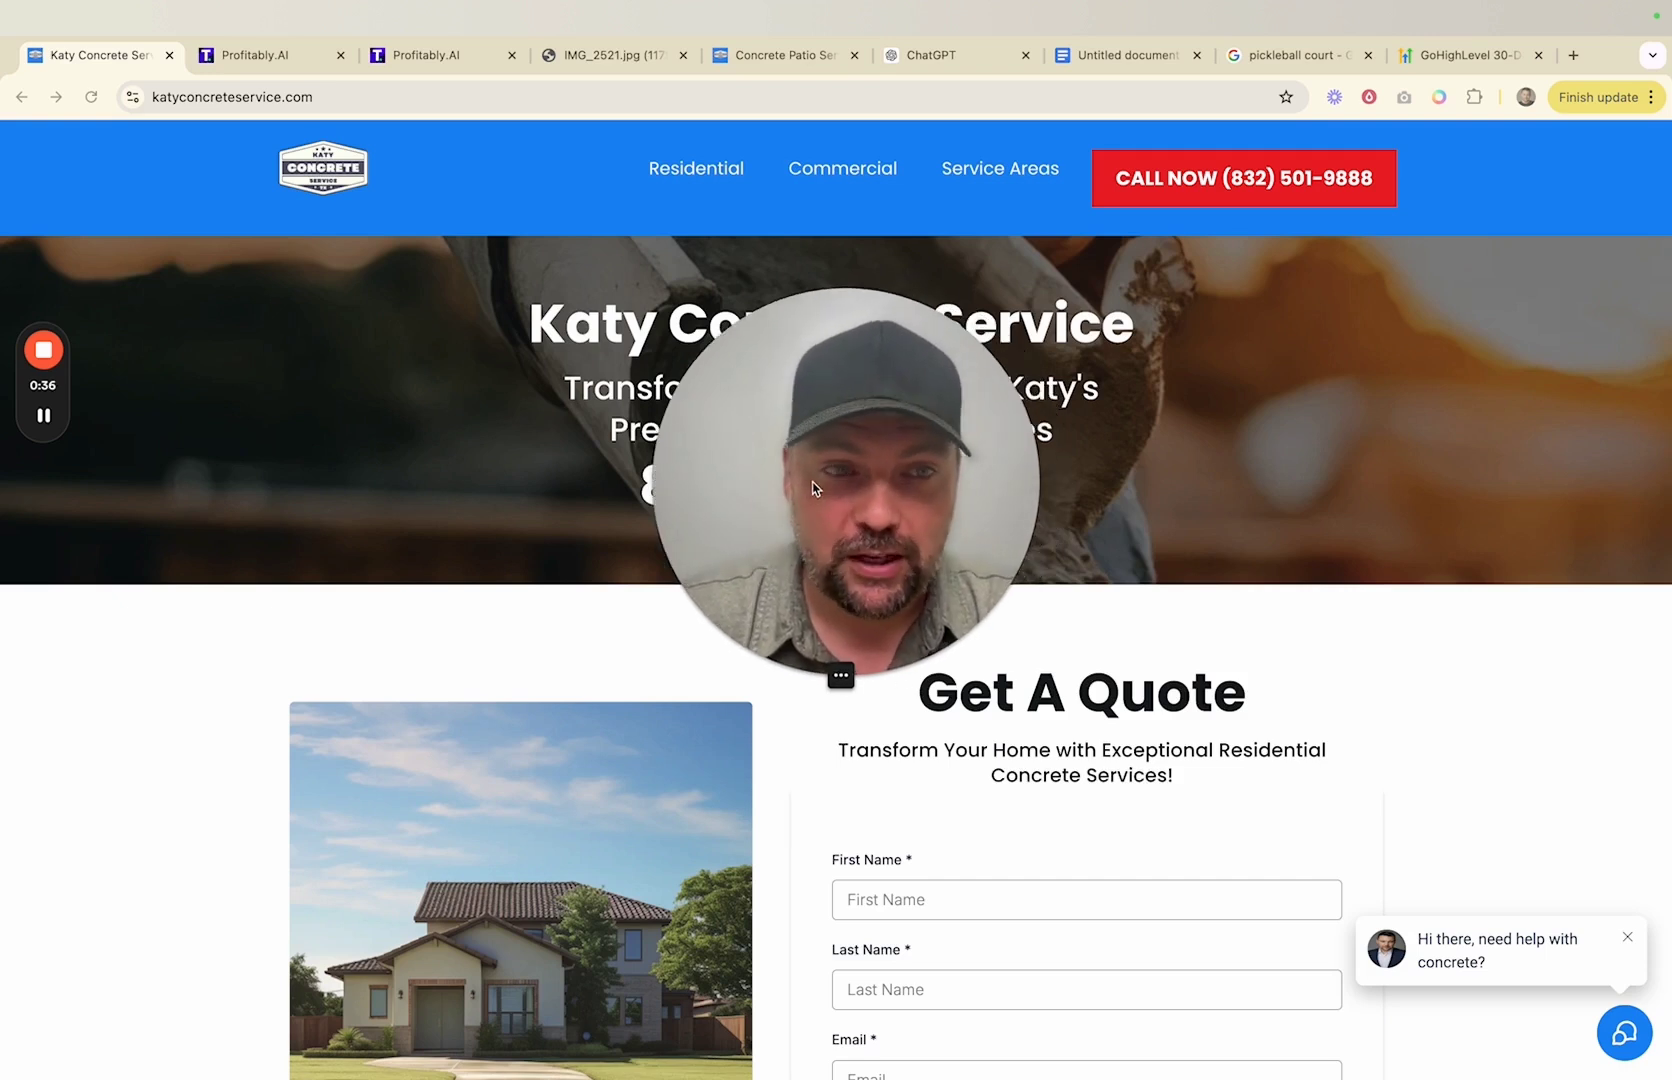
pyautogui.moveTo(812, 487)
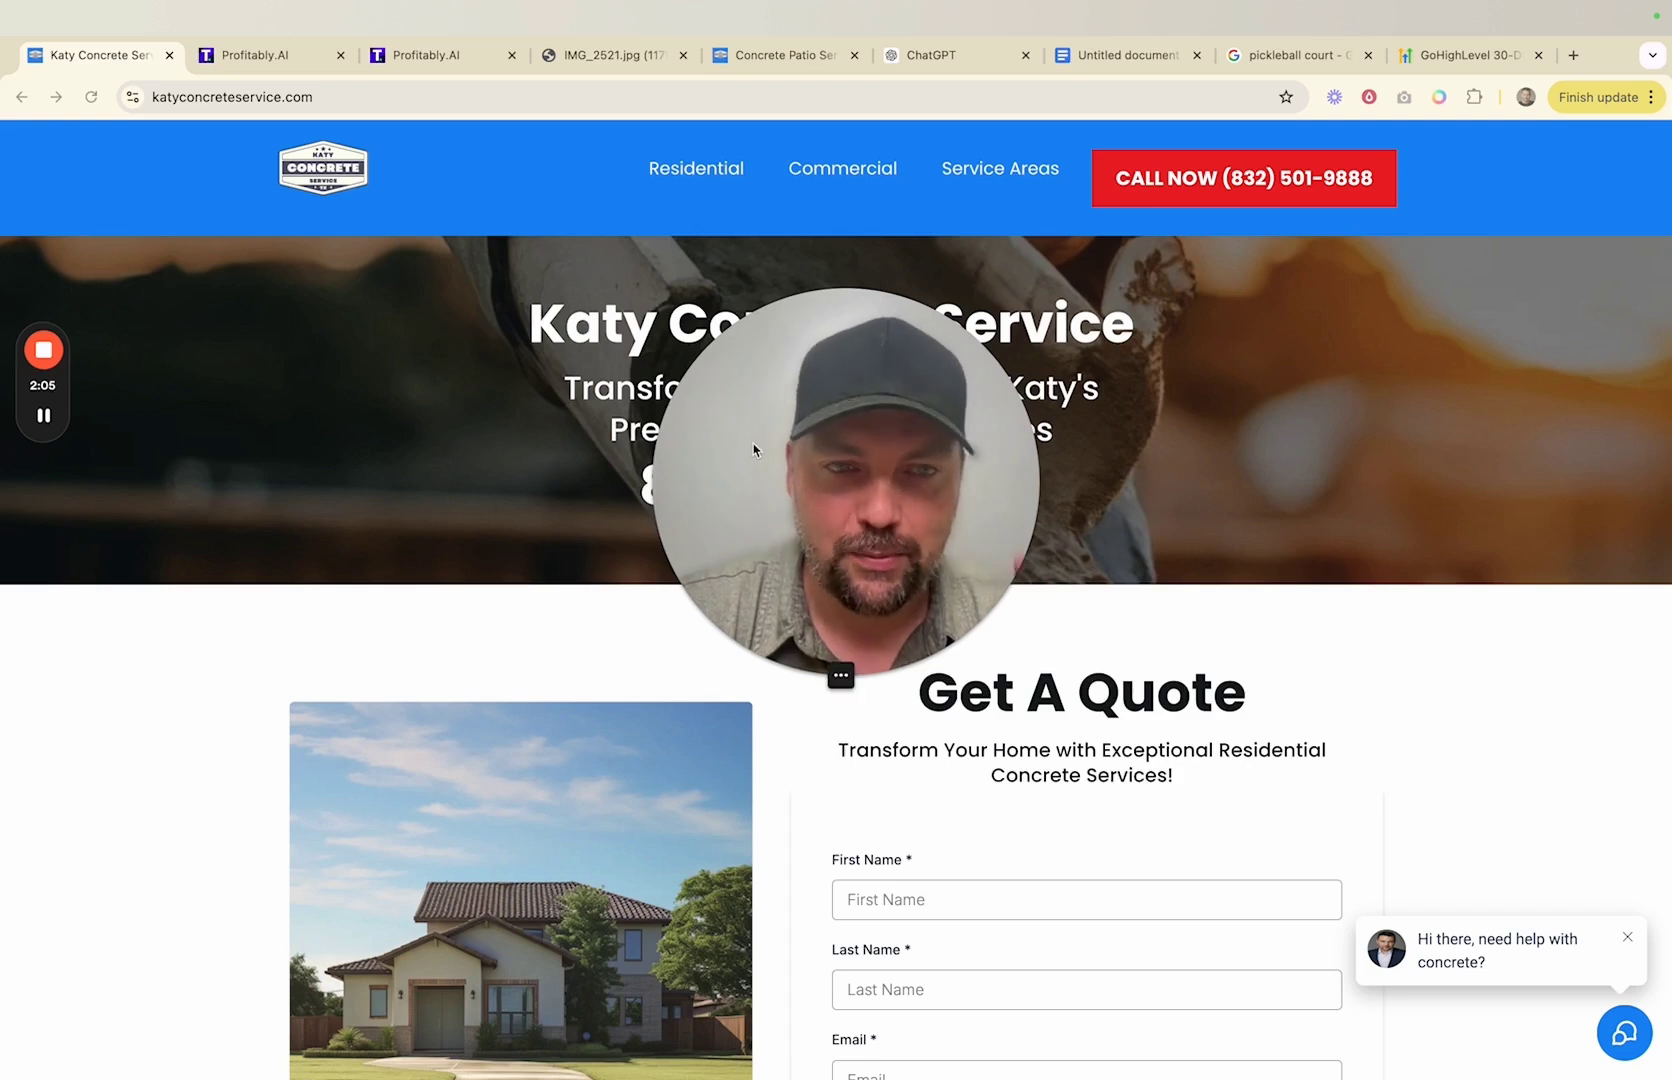
pyautogui.moveTo(821, 485); pyautogui.dragTo(731, 494)
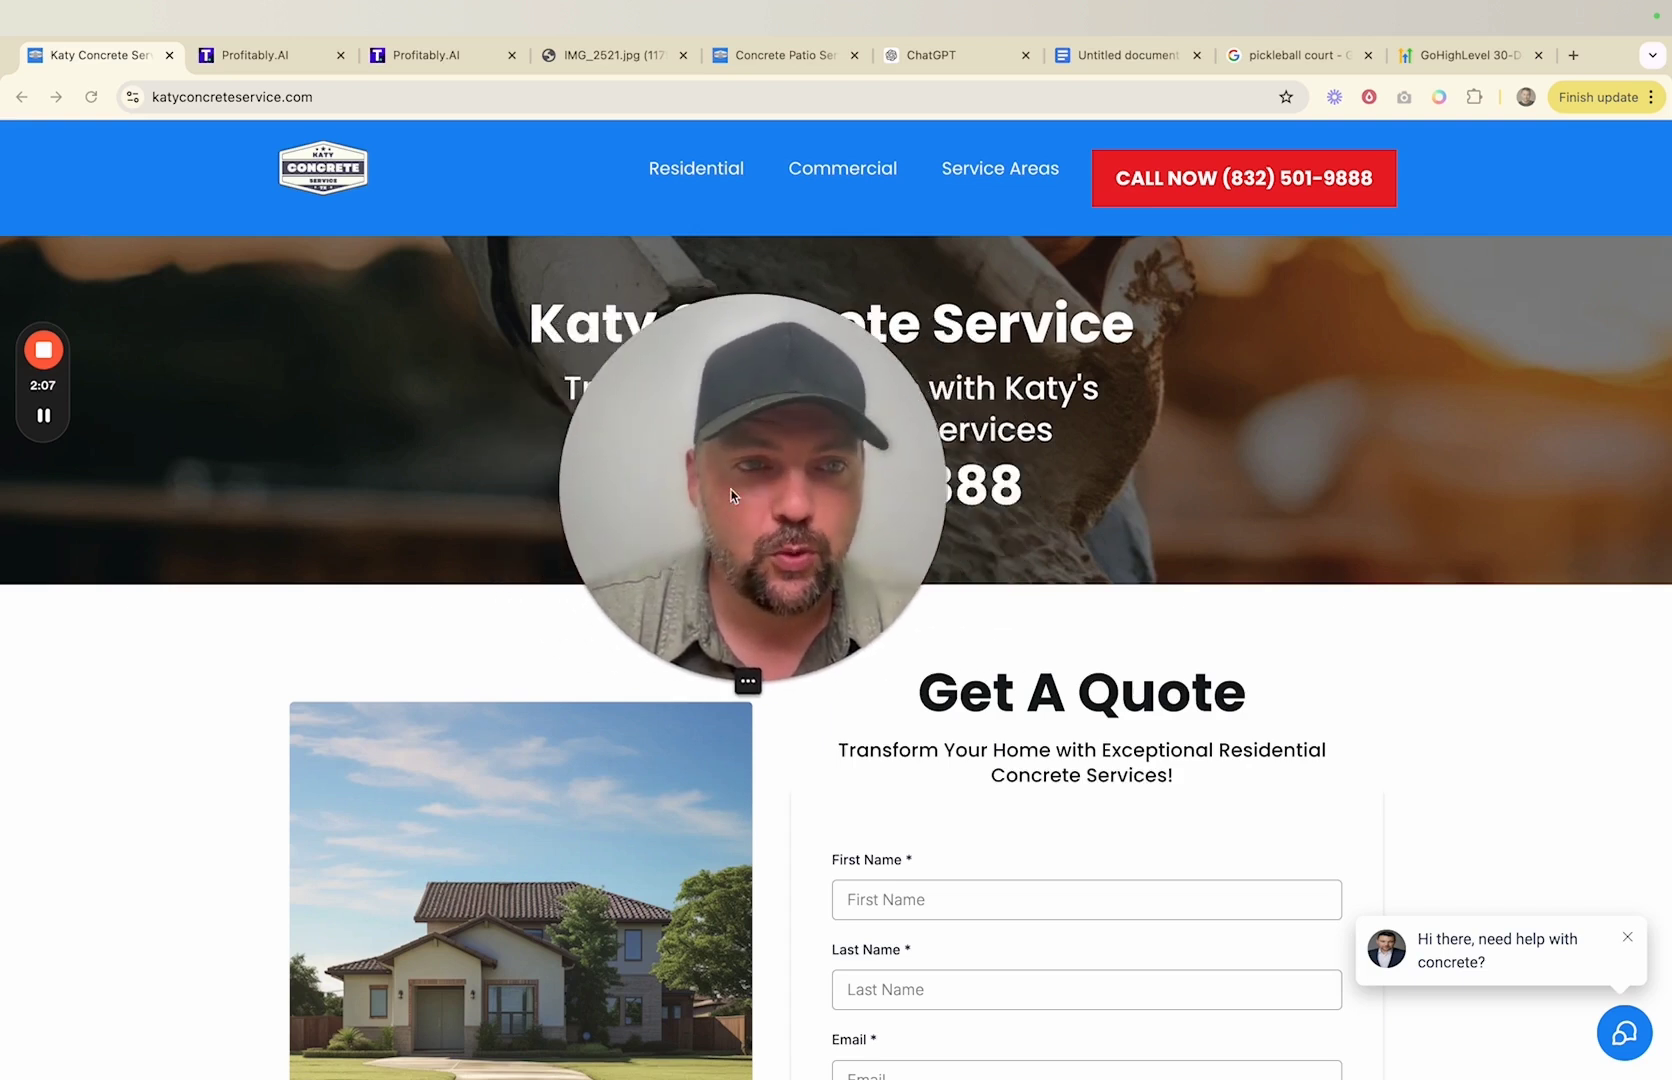
pyautogui.hotkey('ctrl', 'Tab')
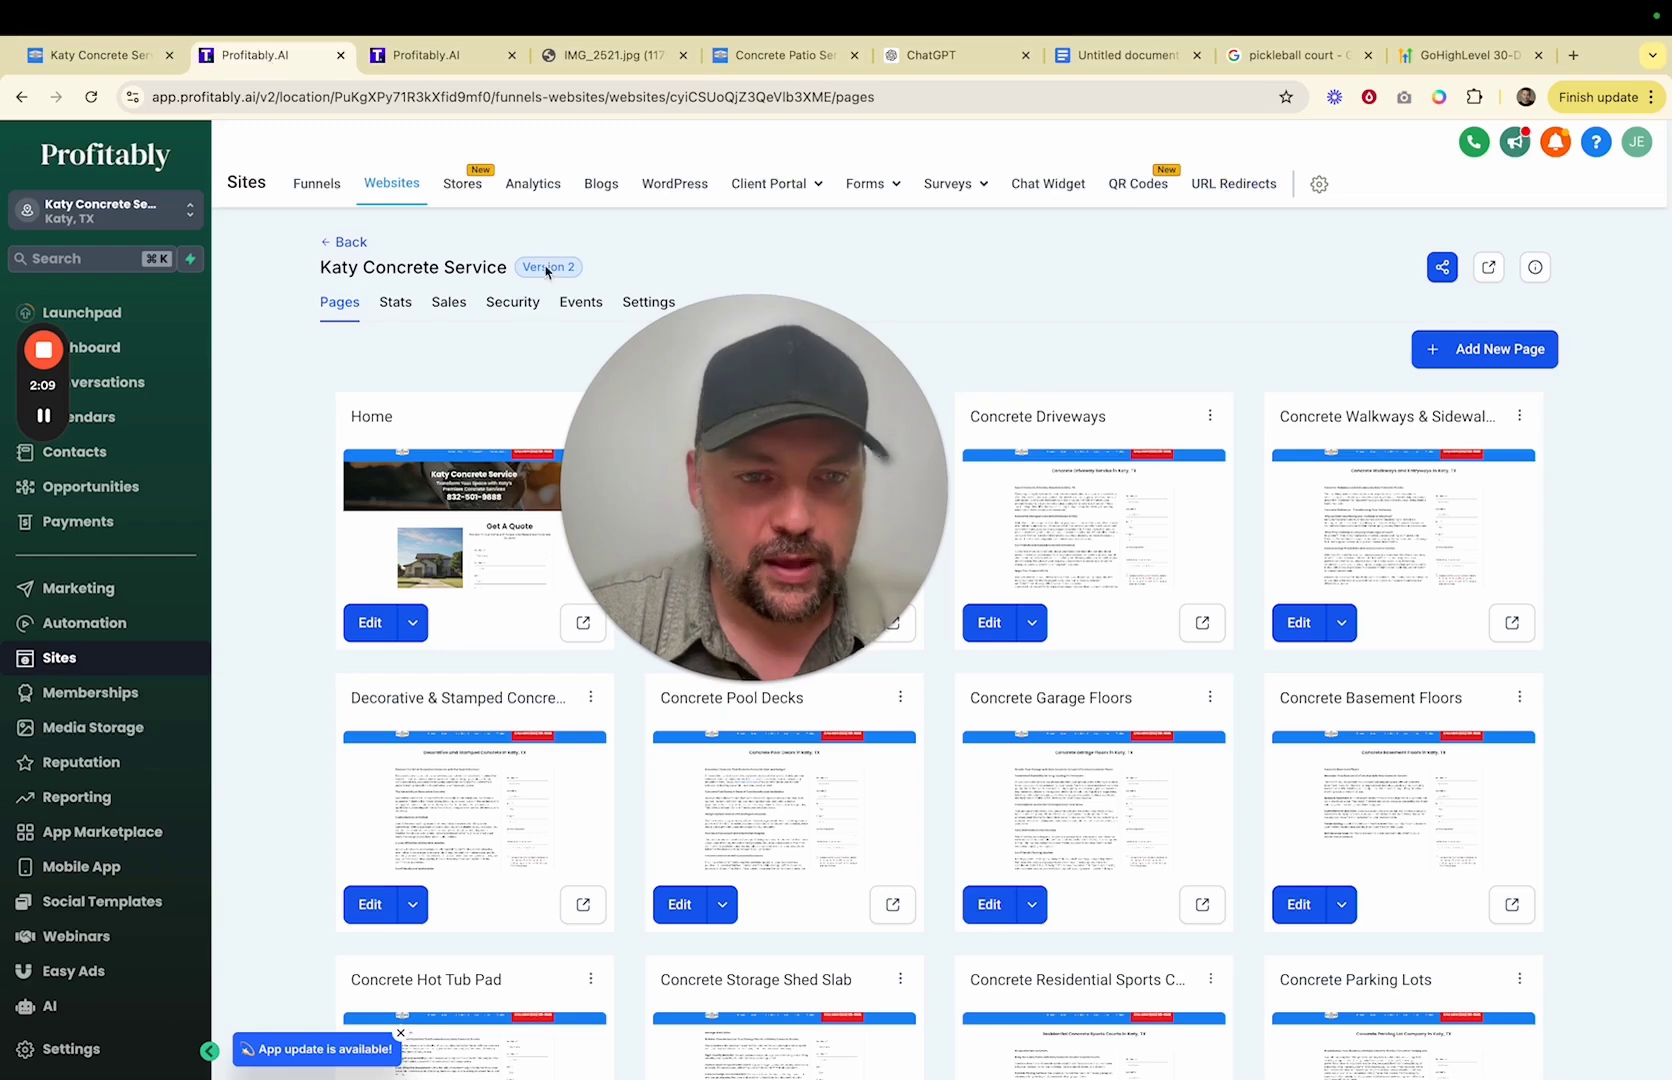
pyautogui.hotkey('ctrl', 'Tab')
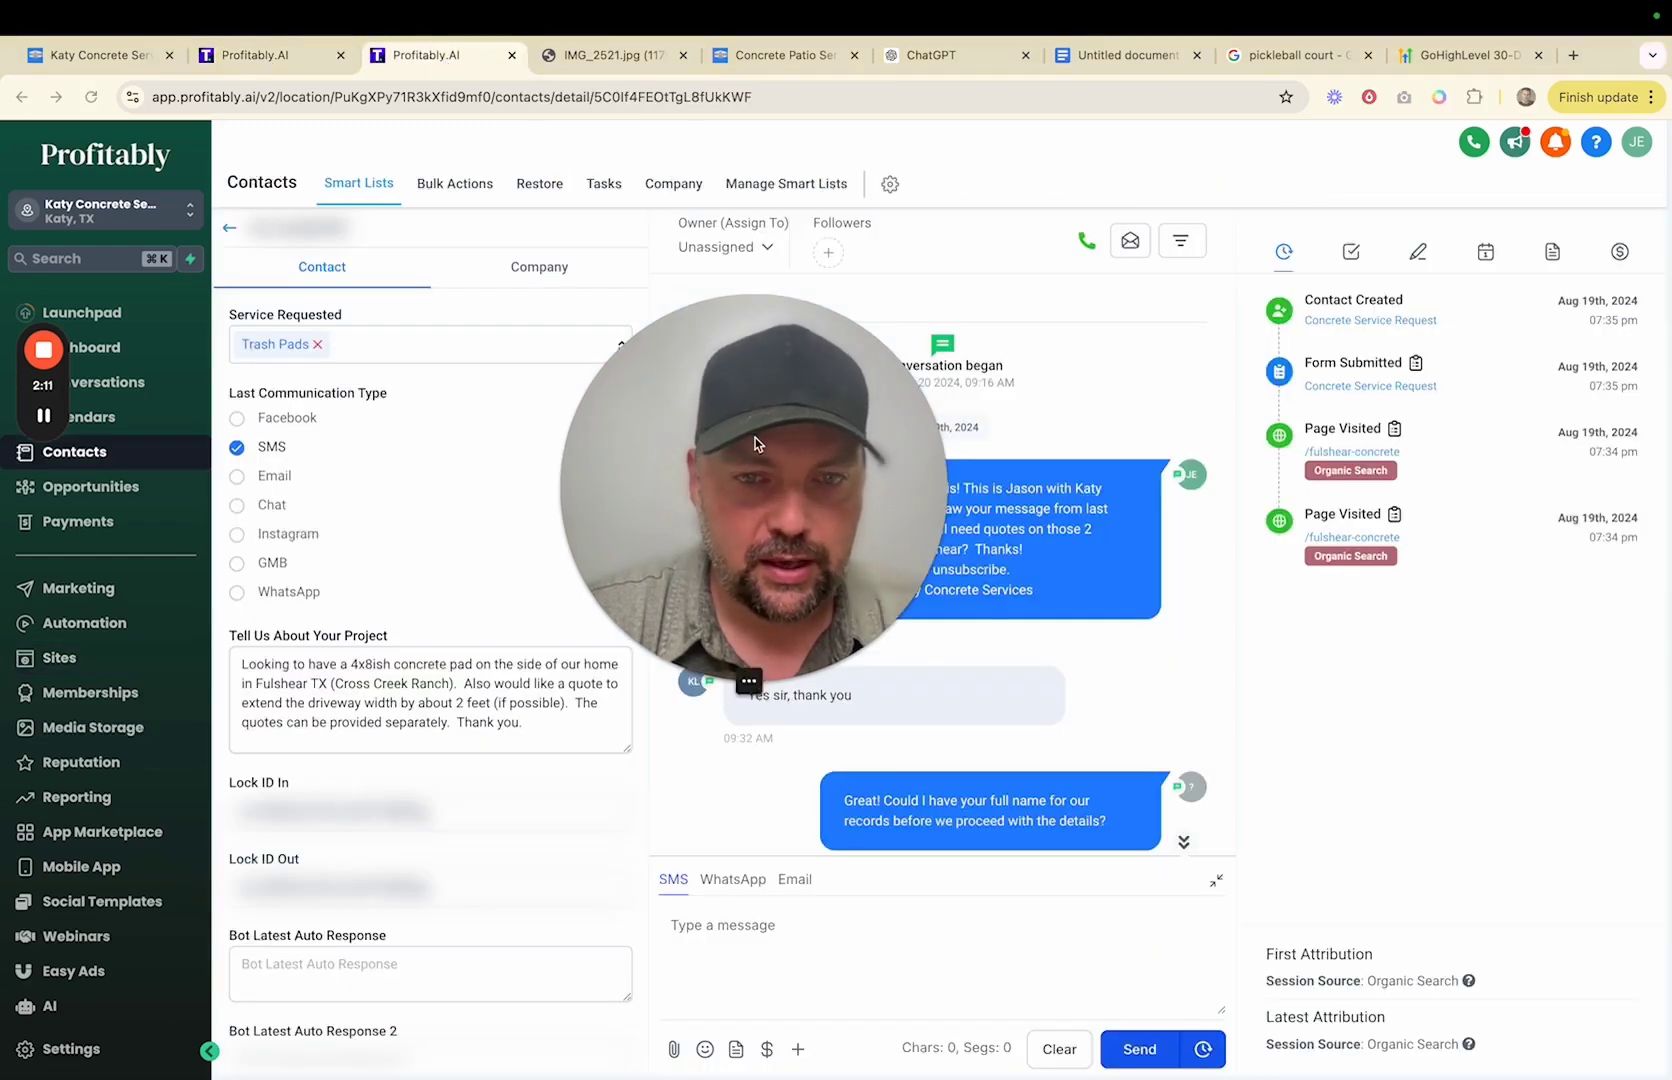
pyautogui.moveTo(755, 443); pyautogui.dragTo(1355, 755)
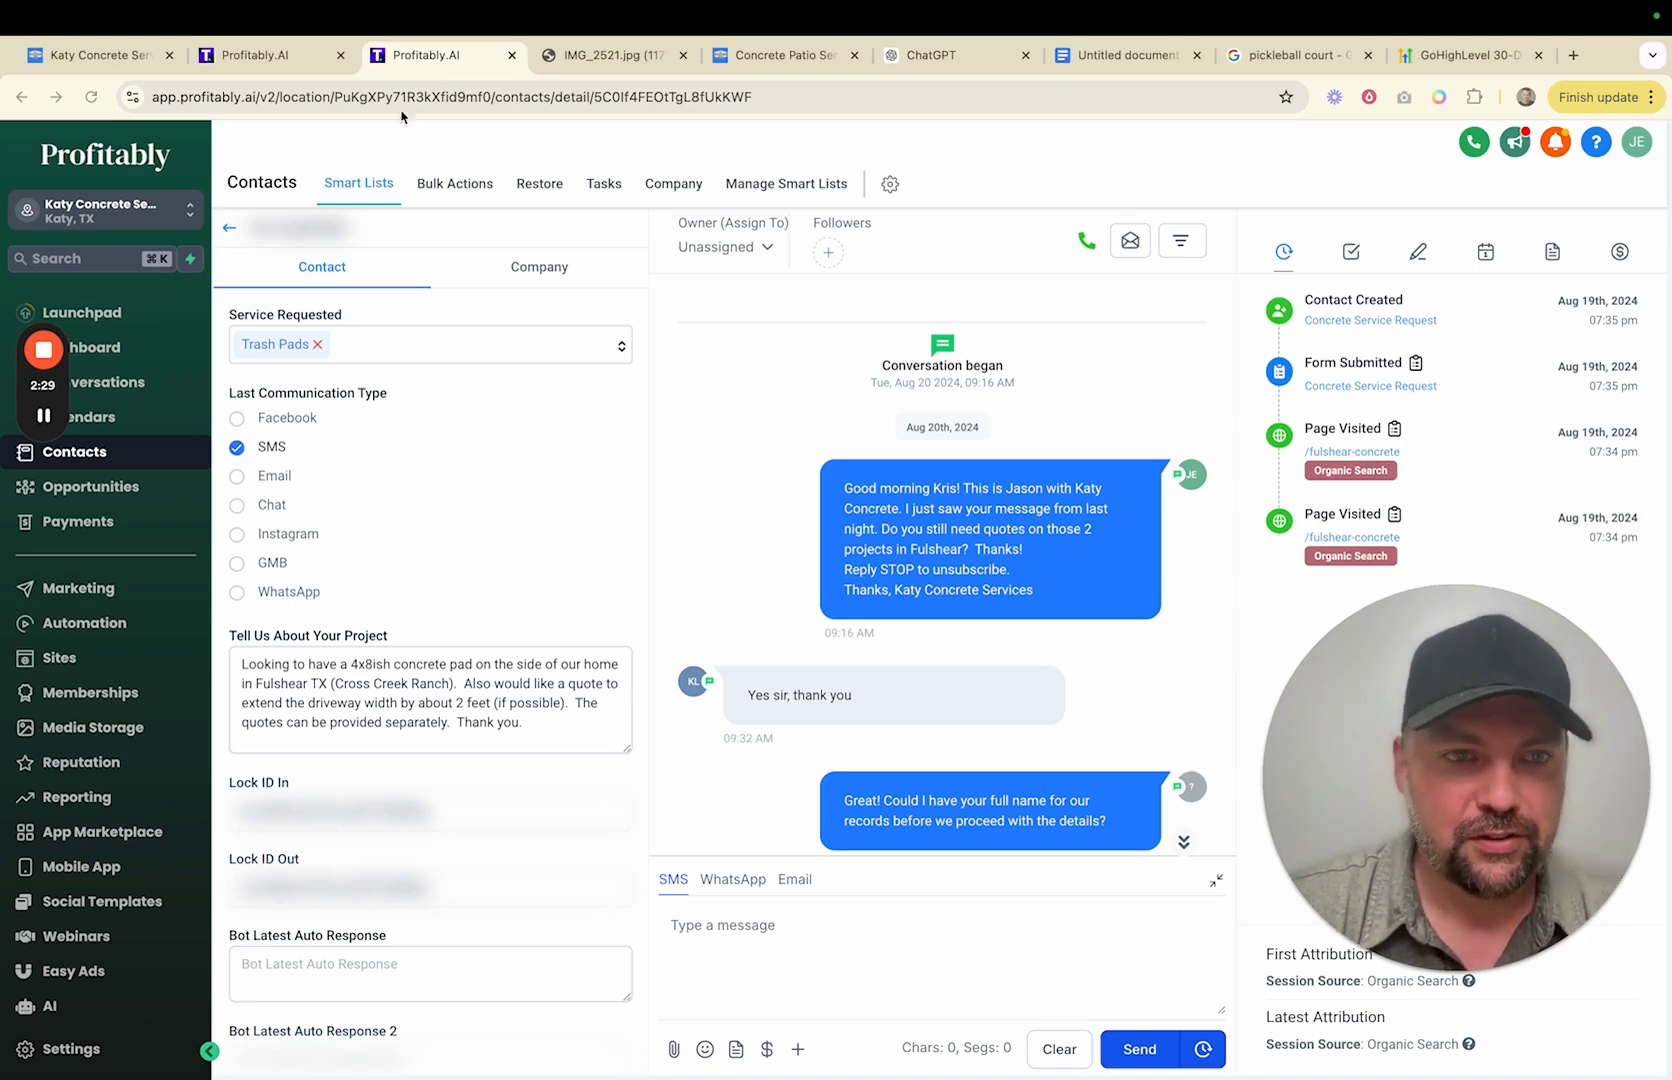
# - Open Service Areas > Fulshear on the live Katy site, review its quote form, then go back to the contact
pyautogui.click(270, 58)
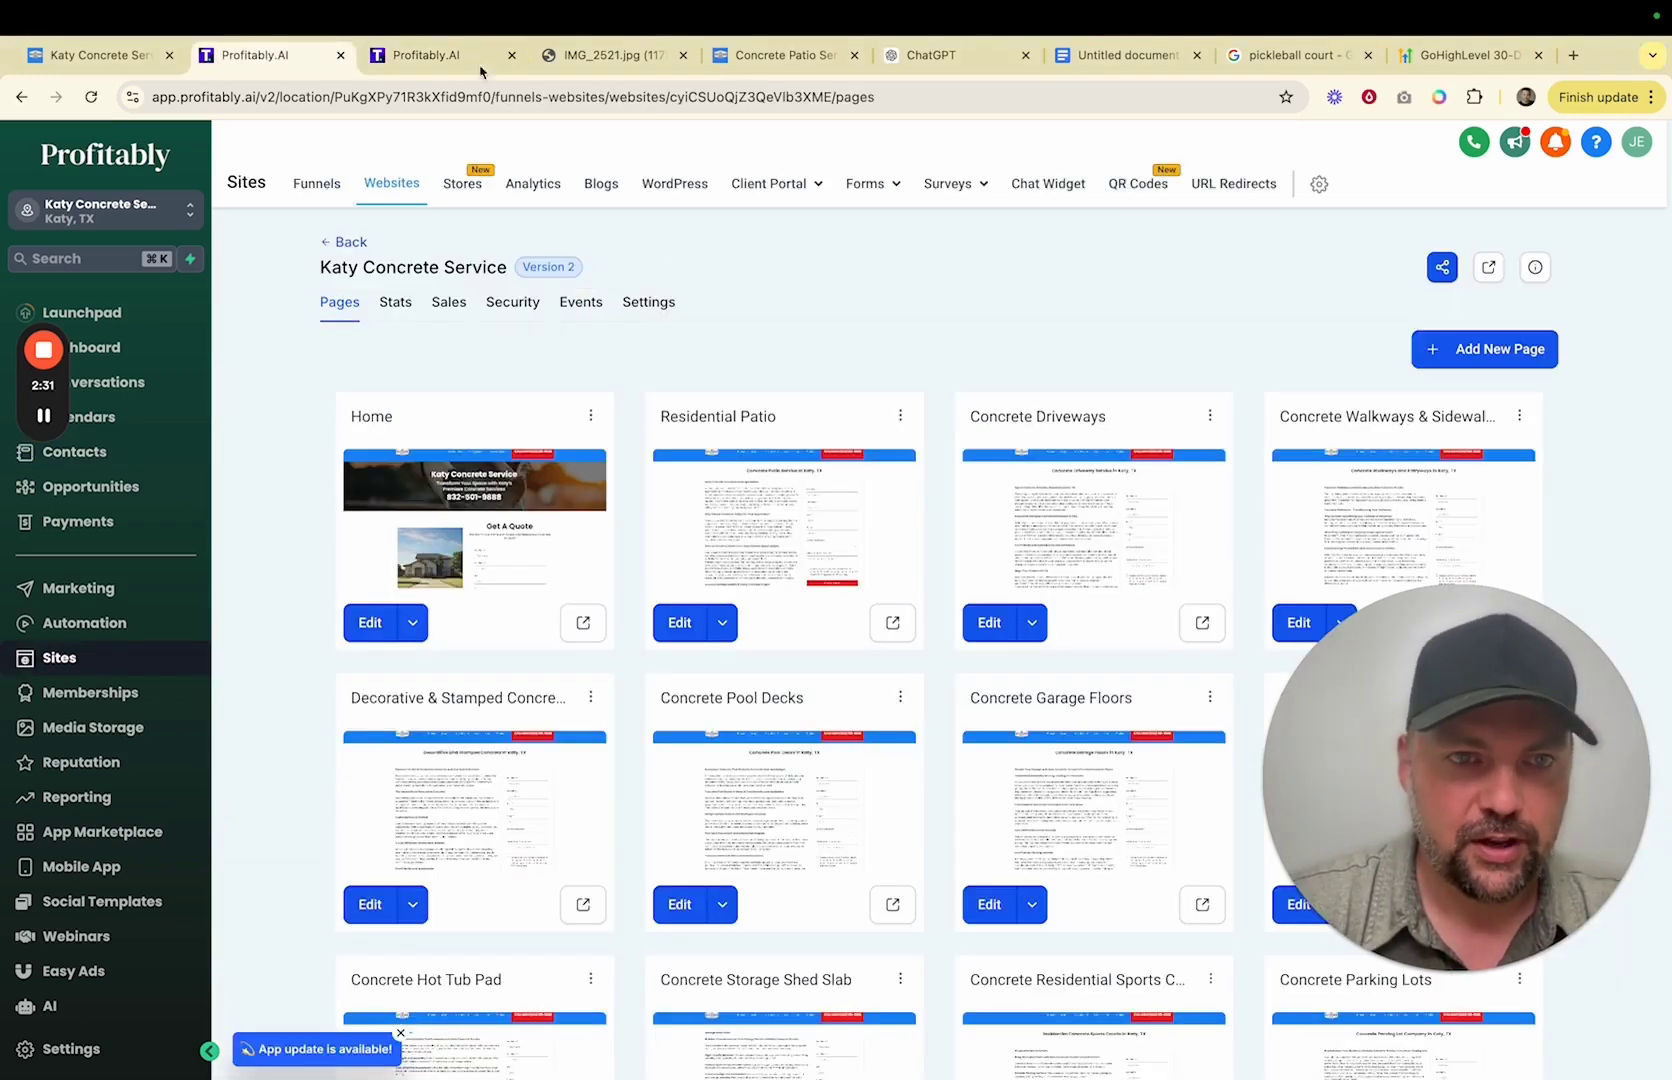
pyautogui.click(113, 62)
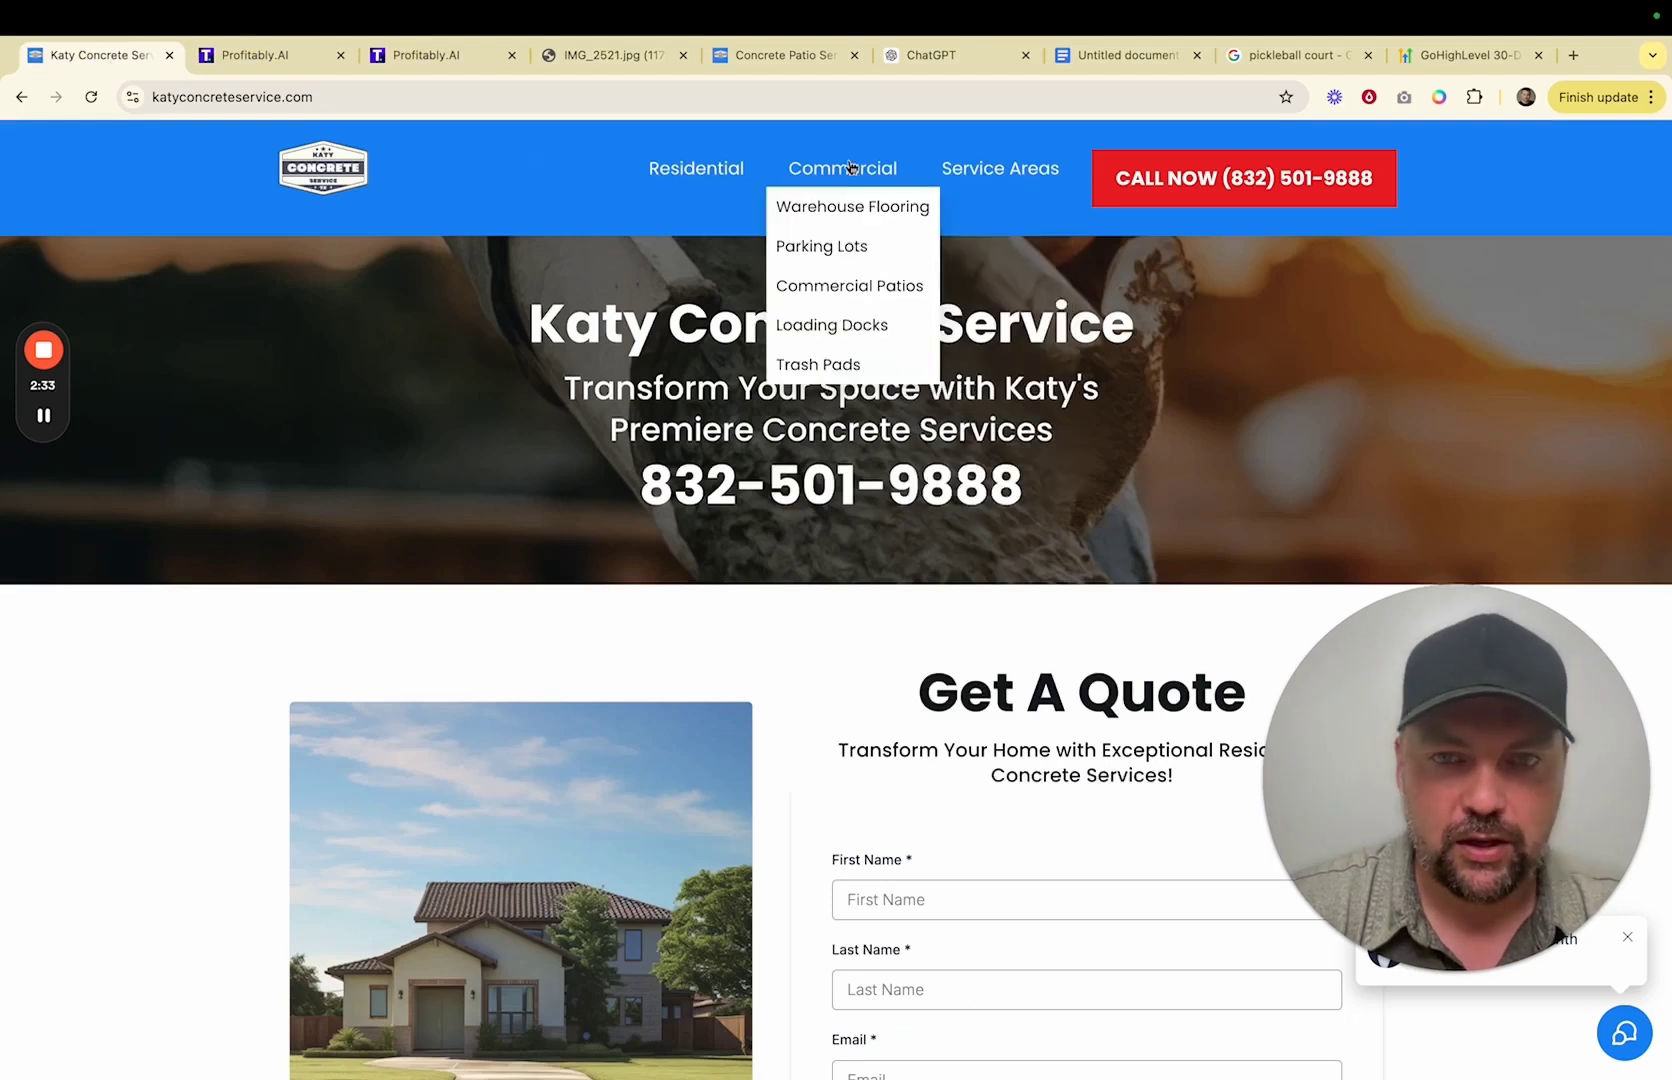
pyautogui.moveTo(985, 205)
pyautogui.click(961, 366)
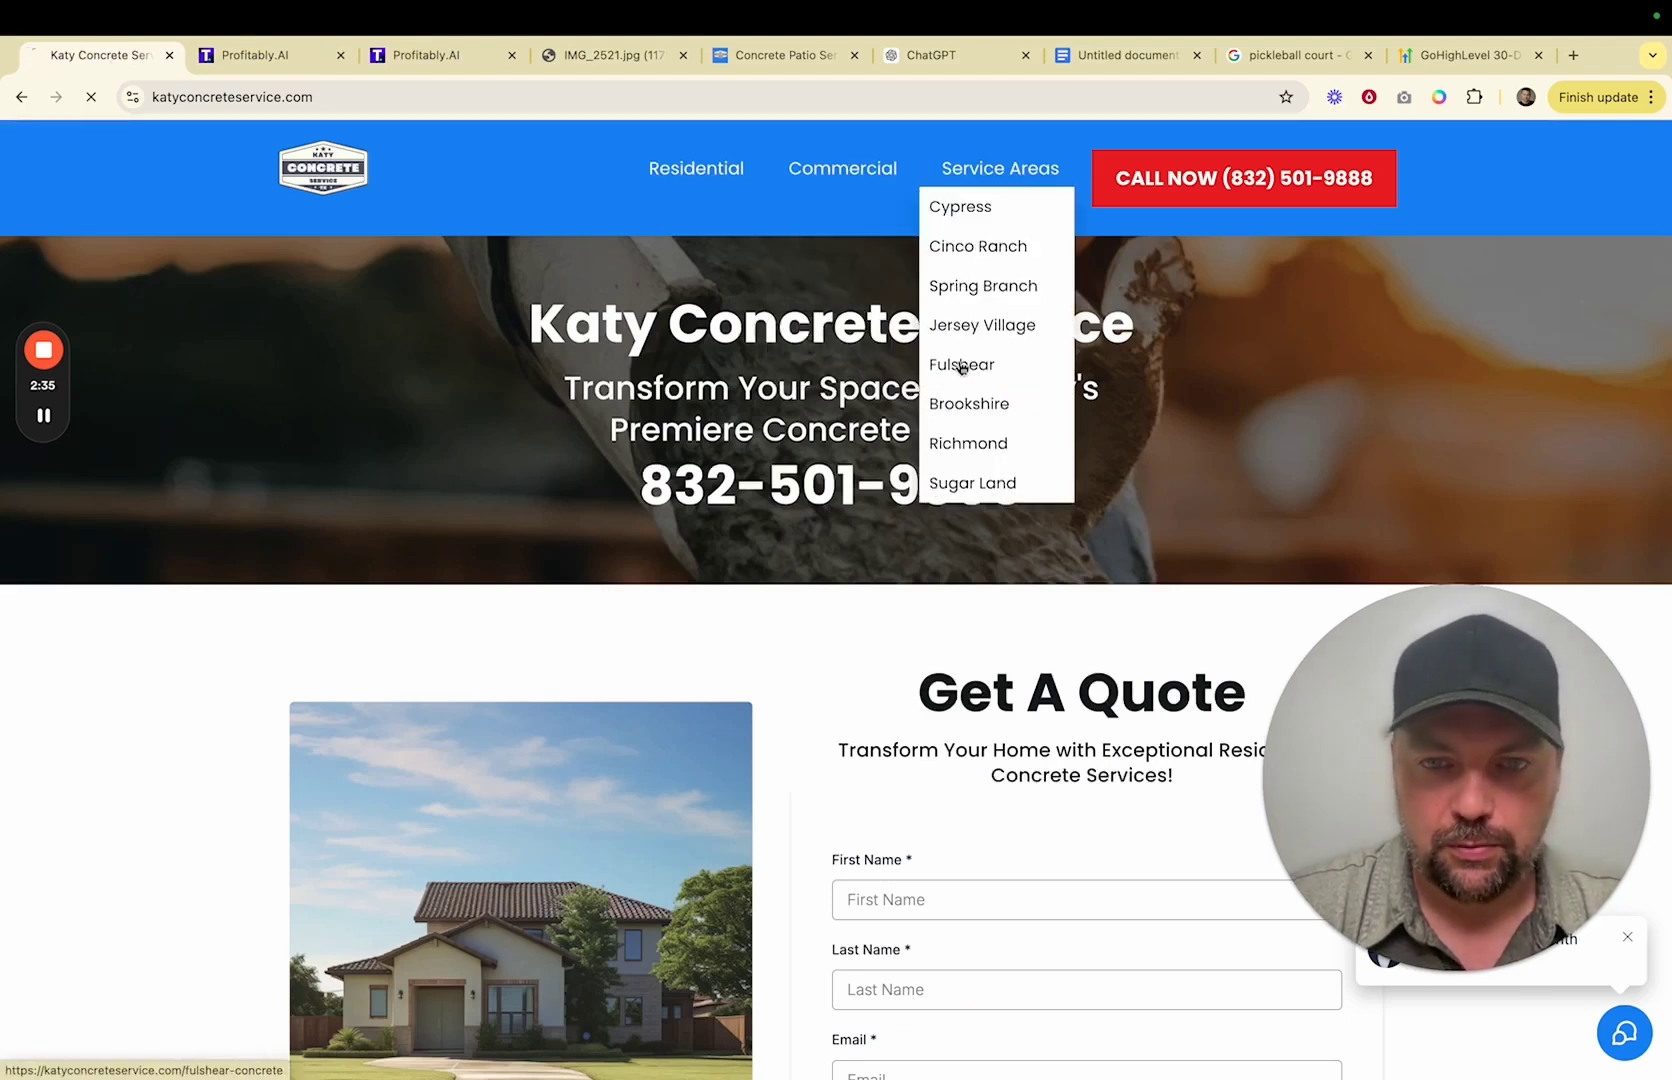
pyautogui.scroll(-5, 962, 477)
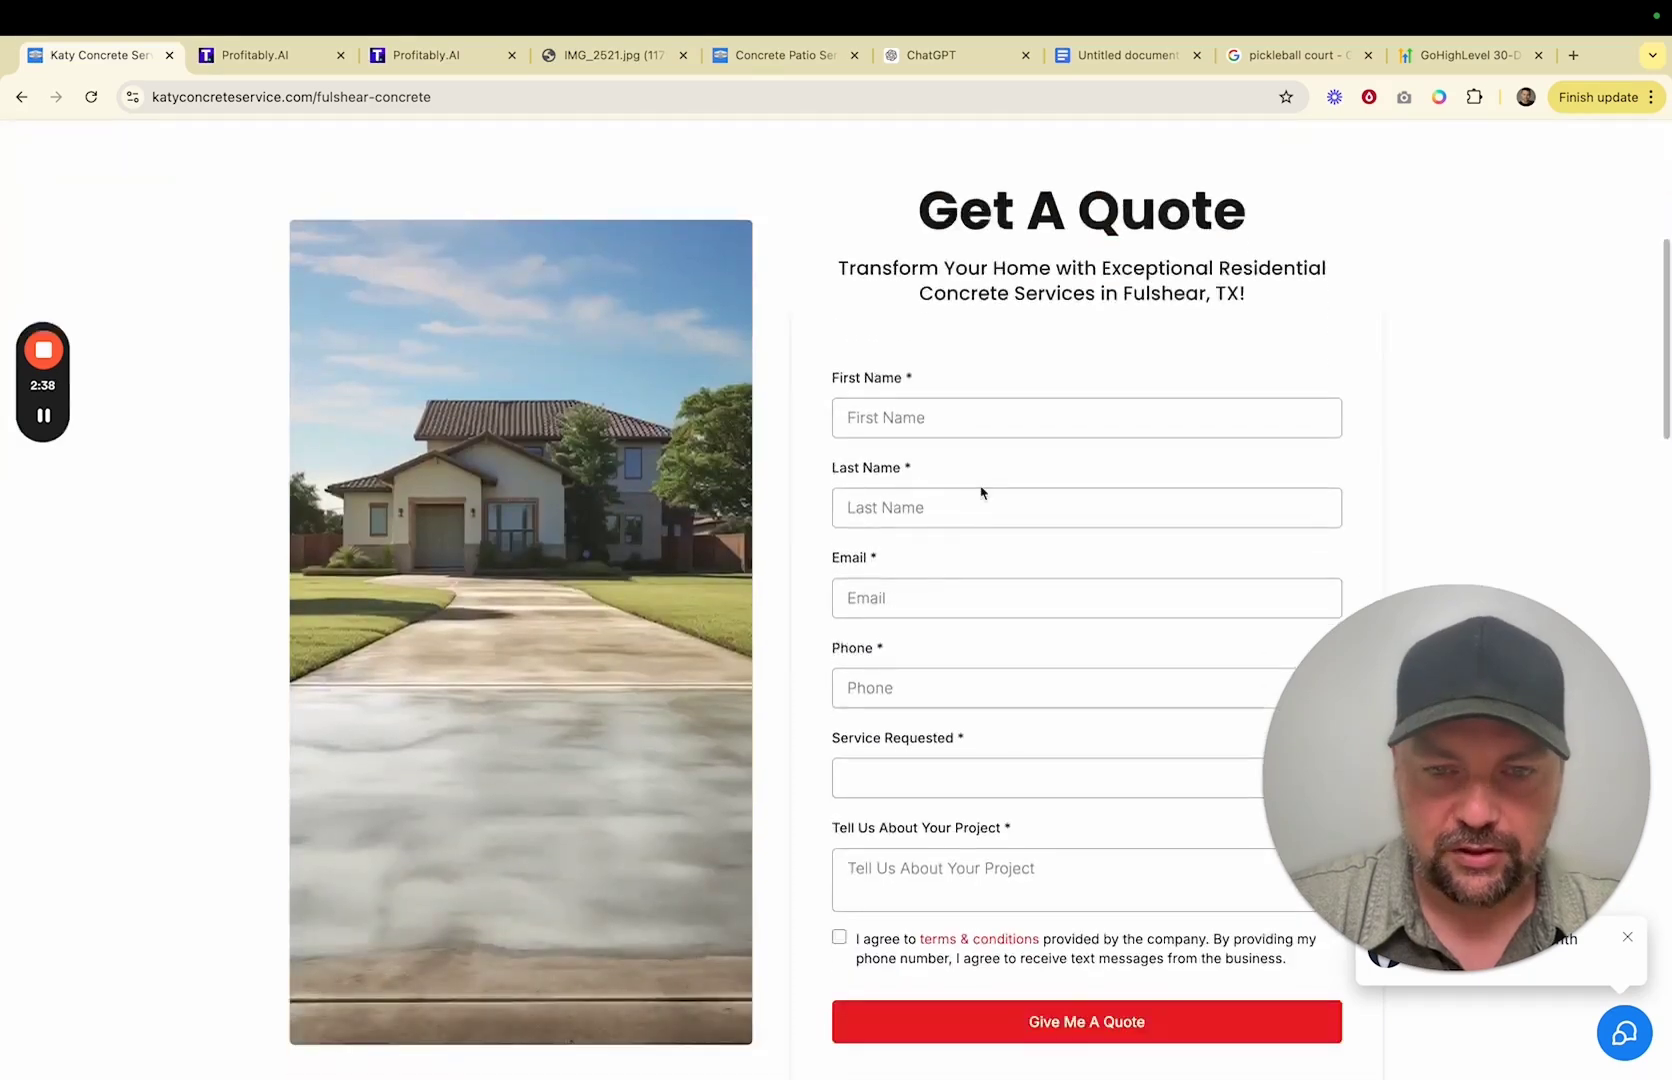
pyautogui.scroll(-3, 980, 580)
pyautogui.scroll(2, 929, 598)
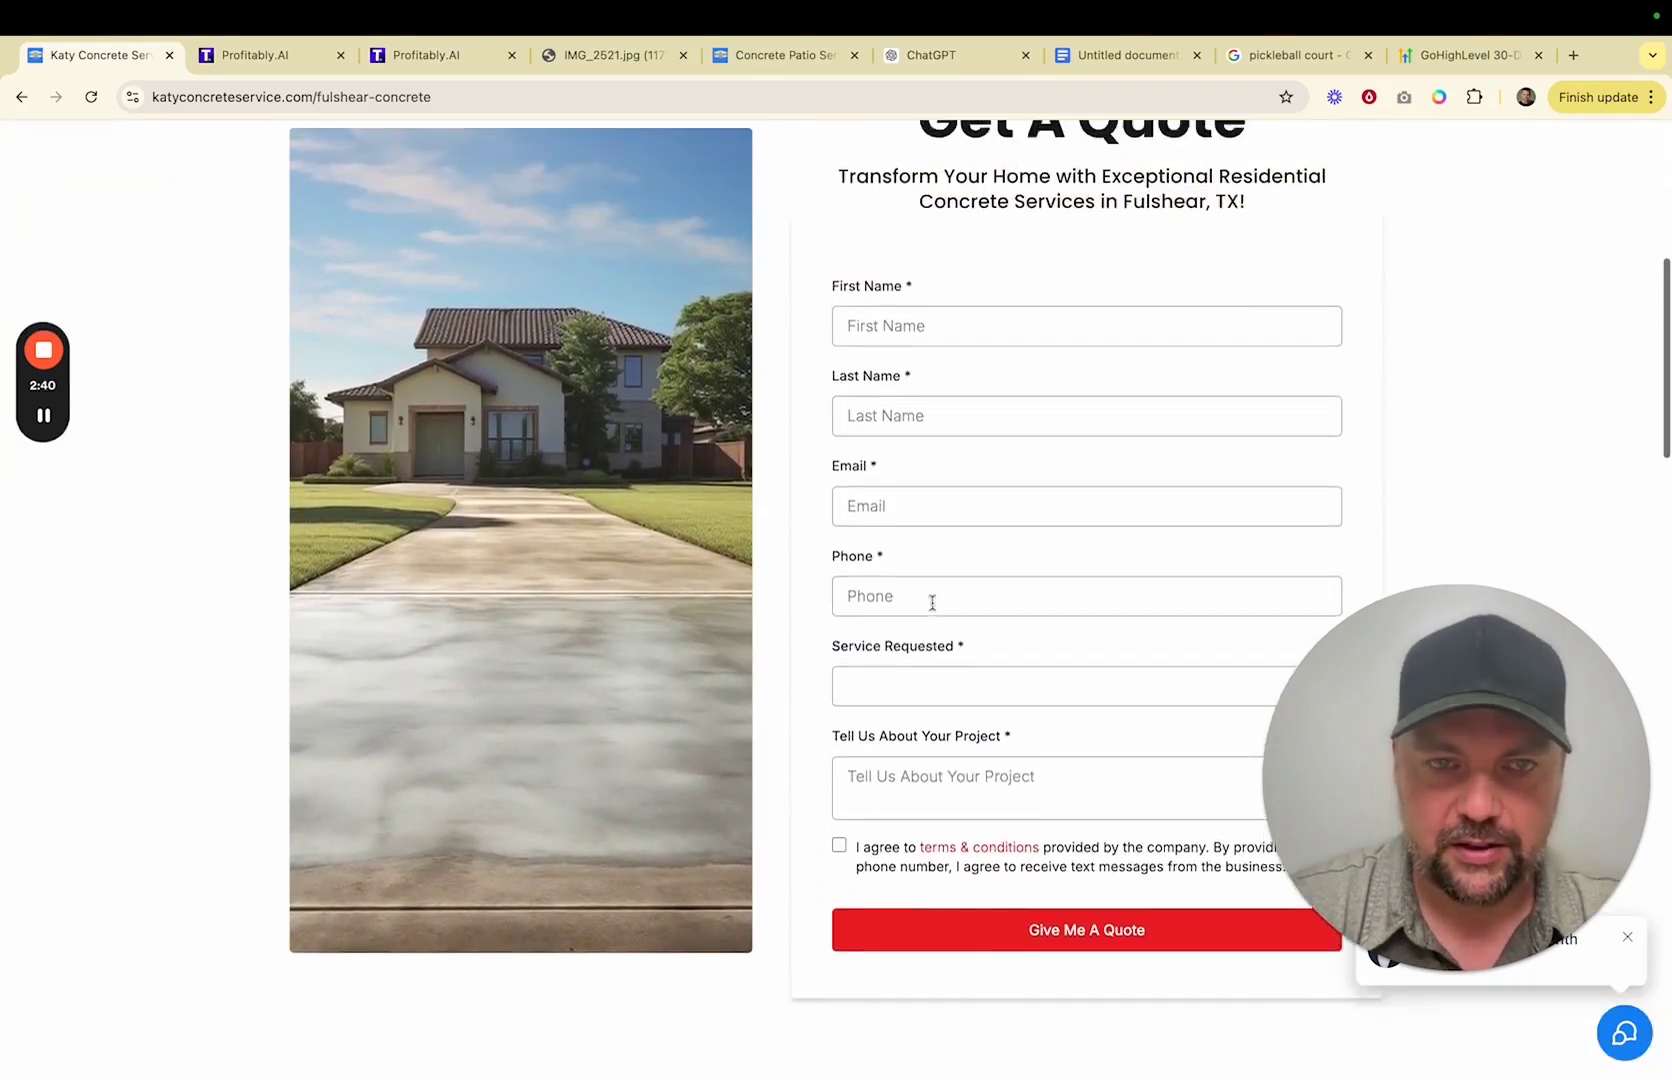
pyautogui.click(426, 55)
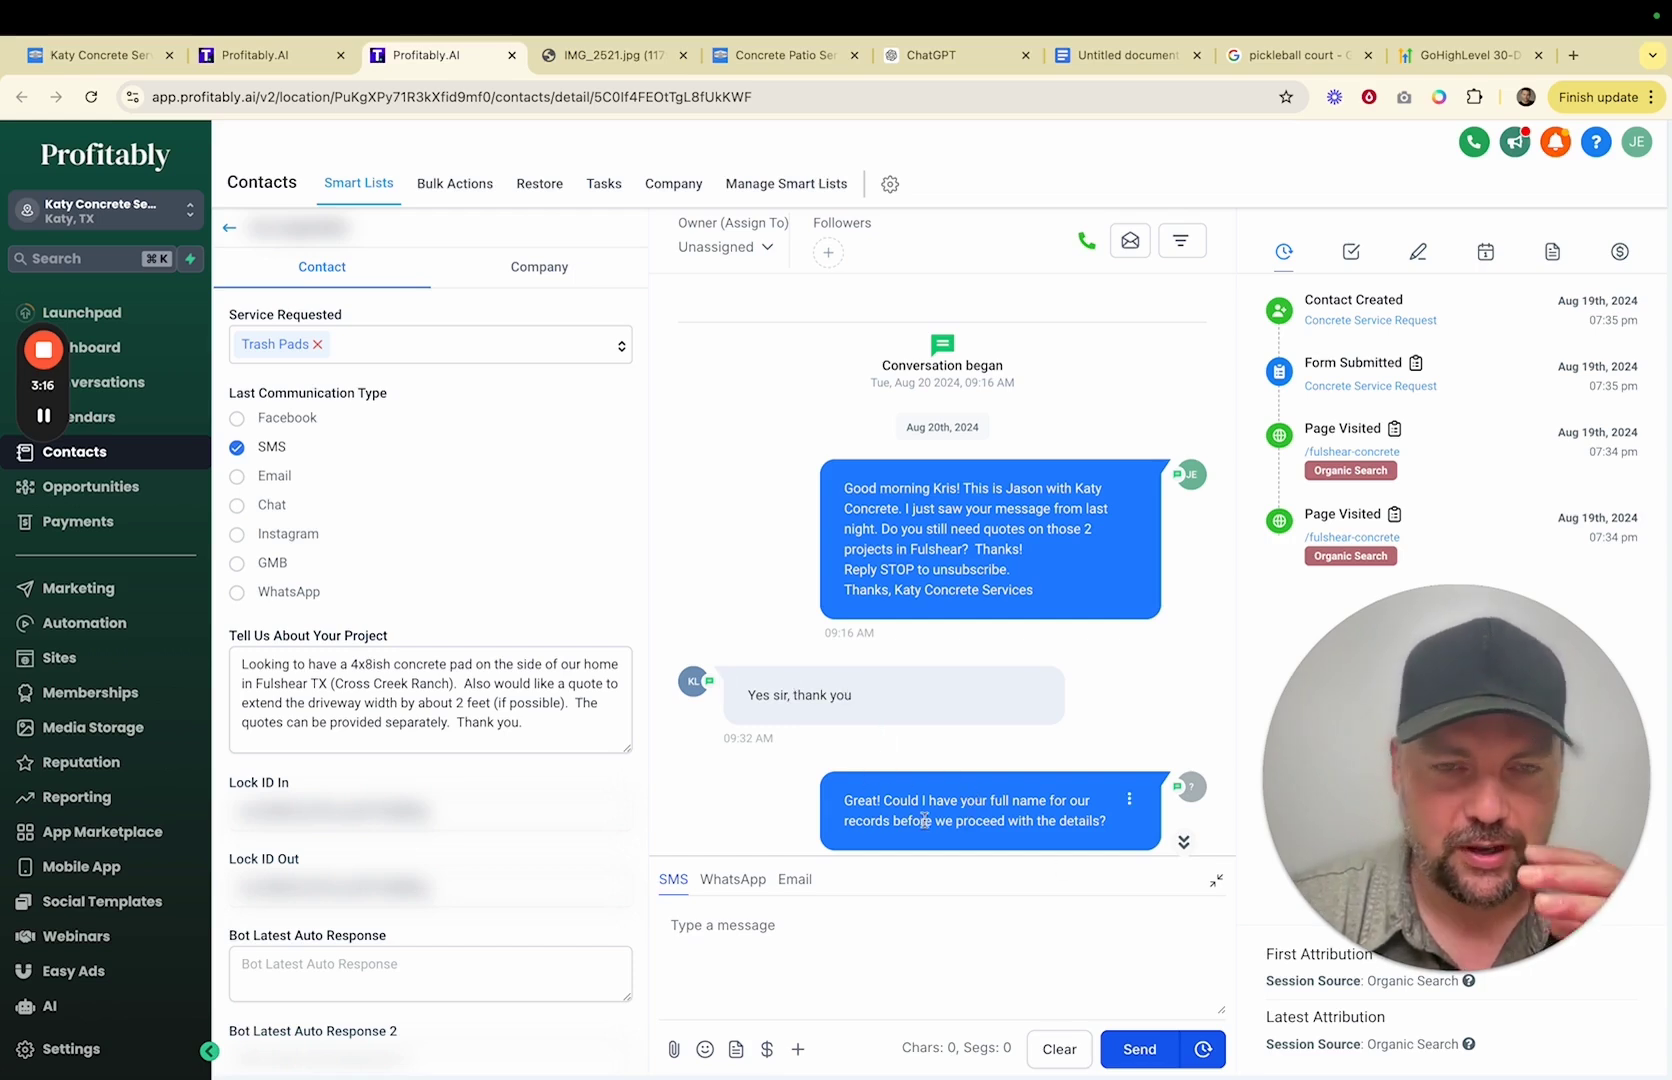
pyautogui.scroll(-3, 912, 790)
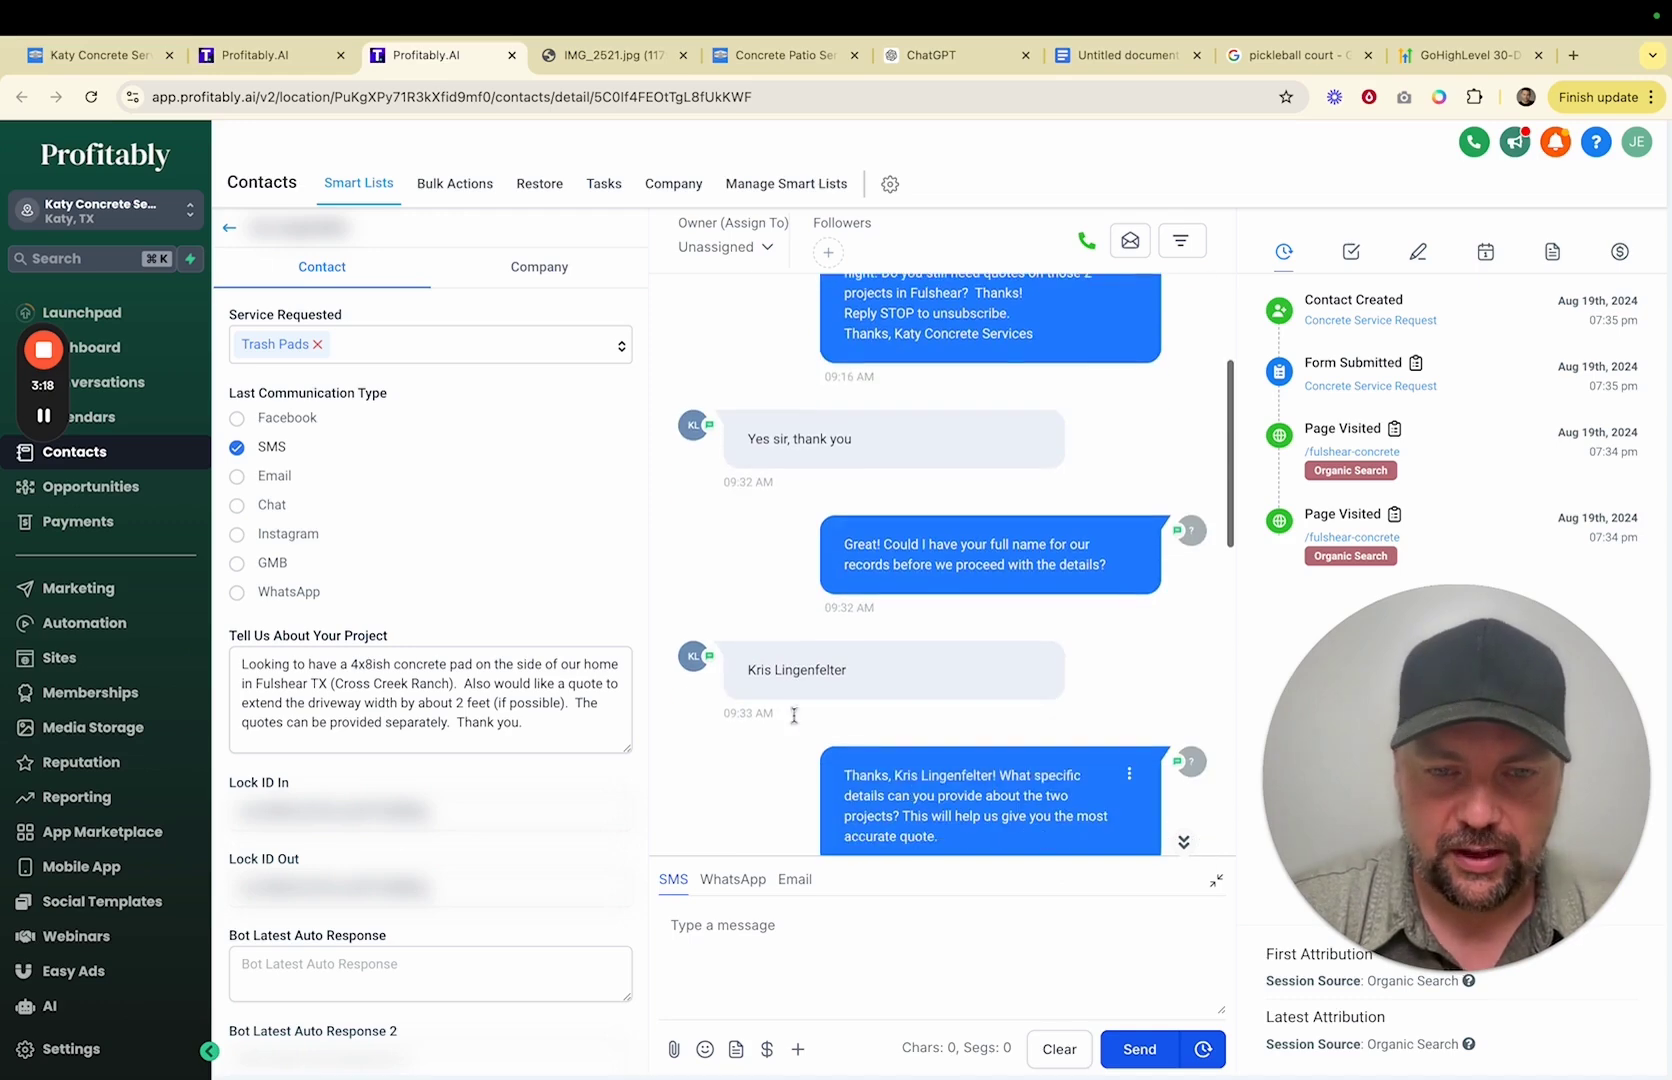
pyautogui.scroll(3, 794, 715)
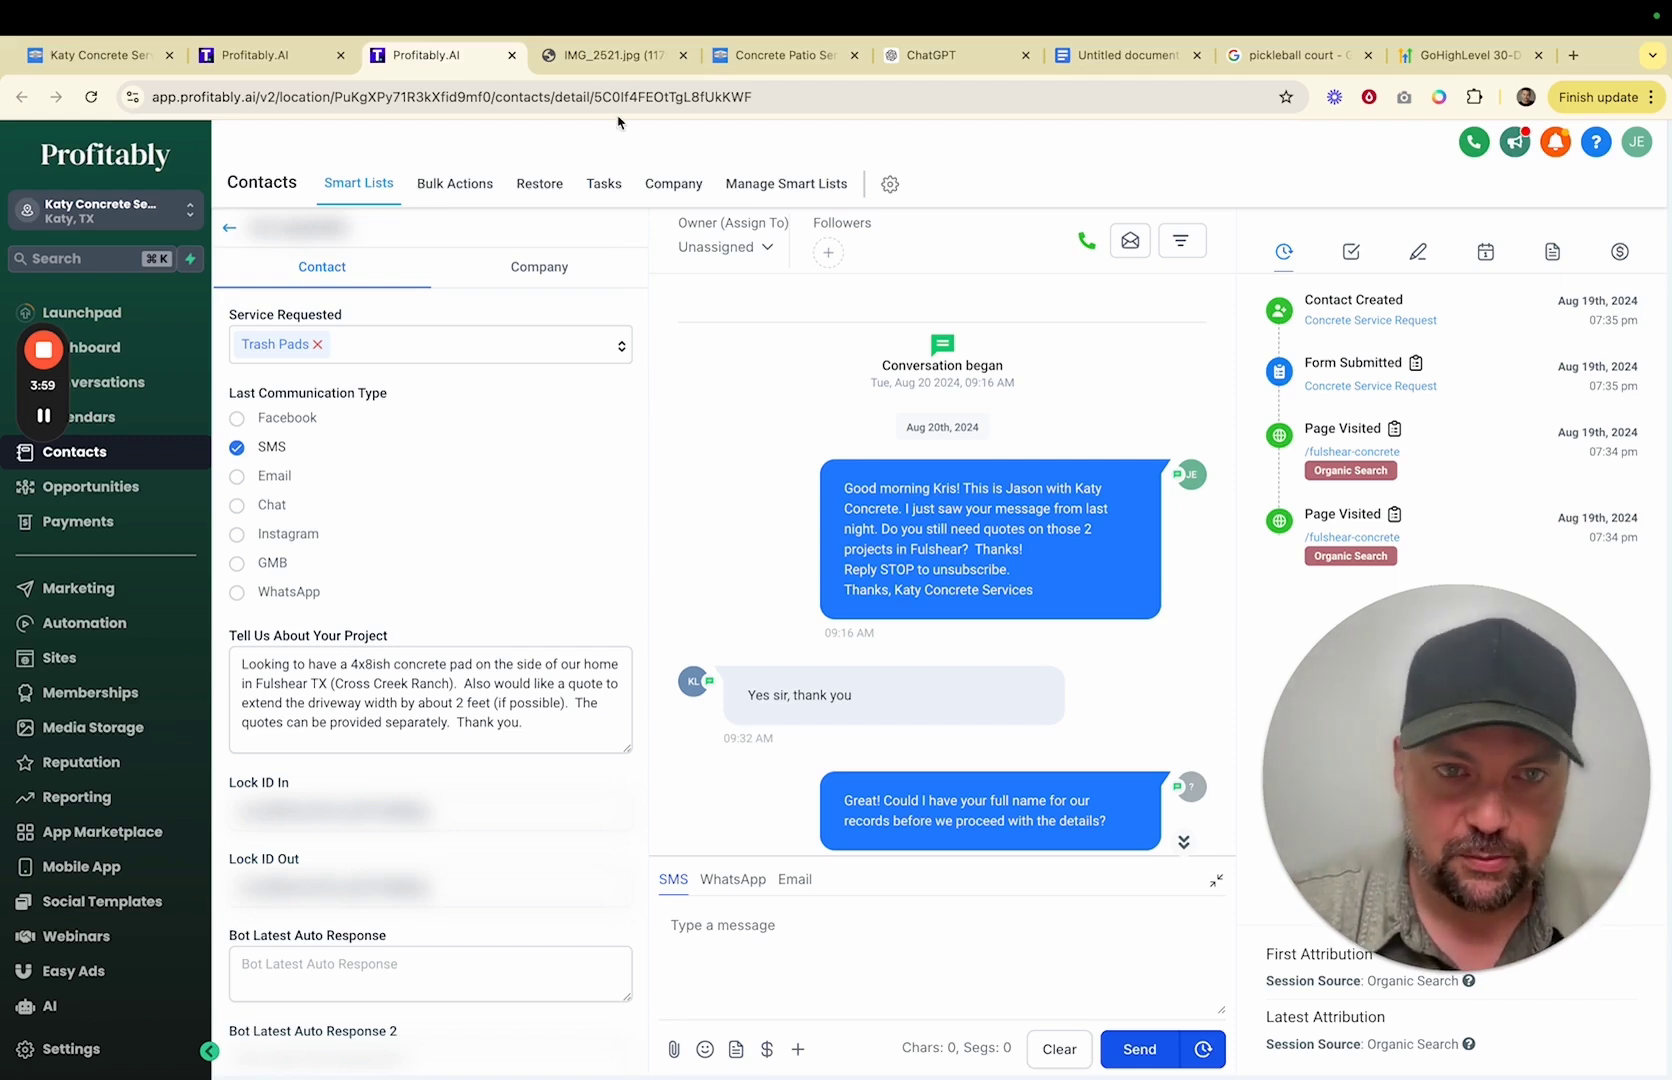
# - Show the IMG_2521.jpg text-thread screenshot with photos of the finished small slab
pyautogui.click(593, 55)
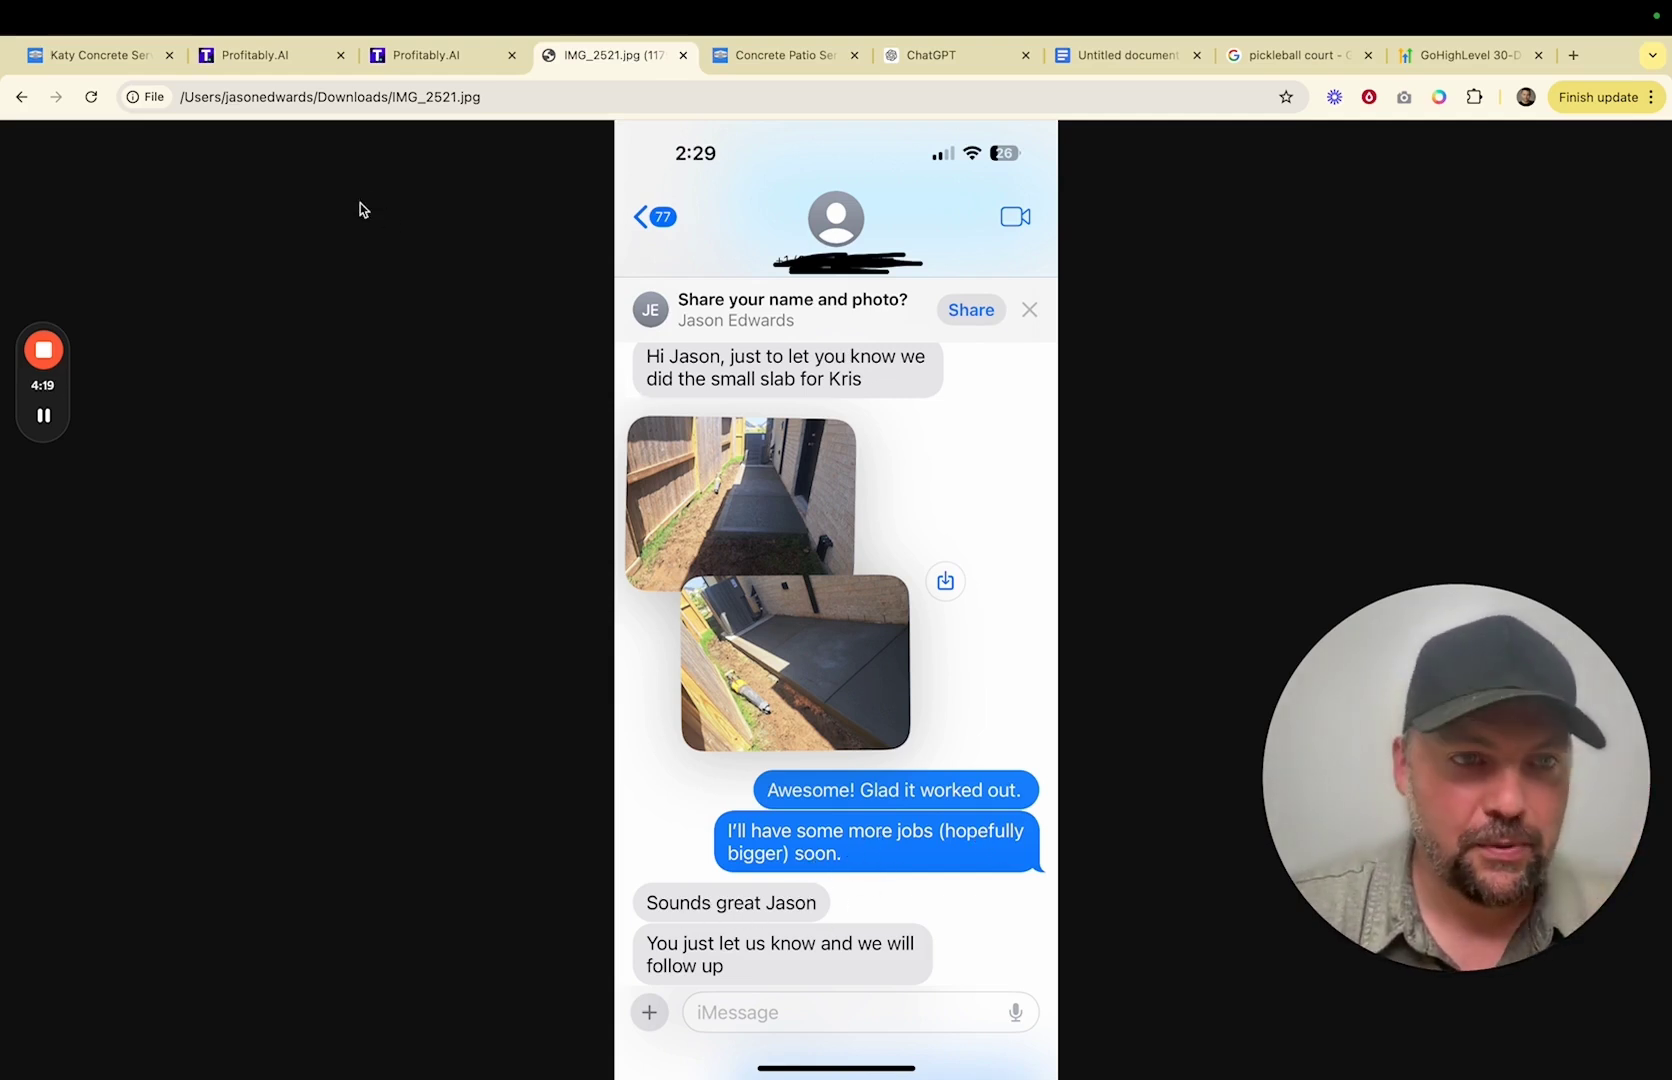
# - Go back to the live Fulshear Concrete Service page and look over its Get A Quote form
pyautogui.click(425, 55)
pyautogui.click(287, 62)
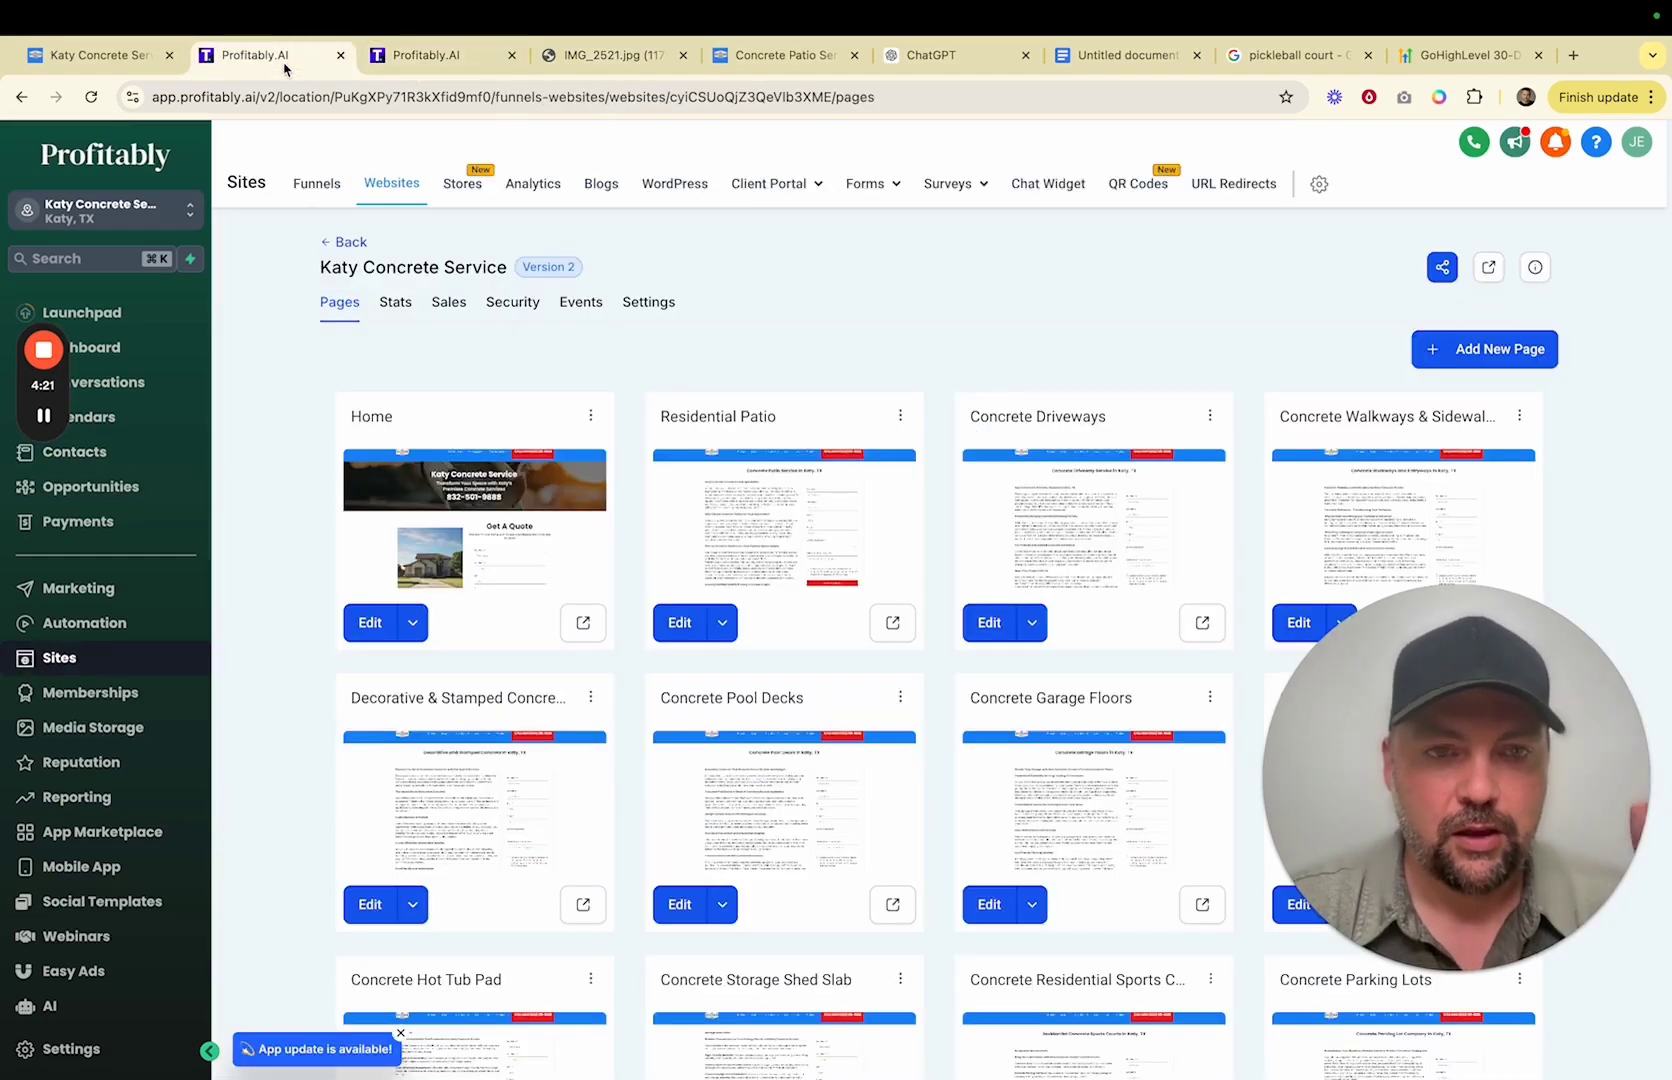
pyautogui.click(115, 57)
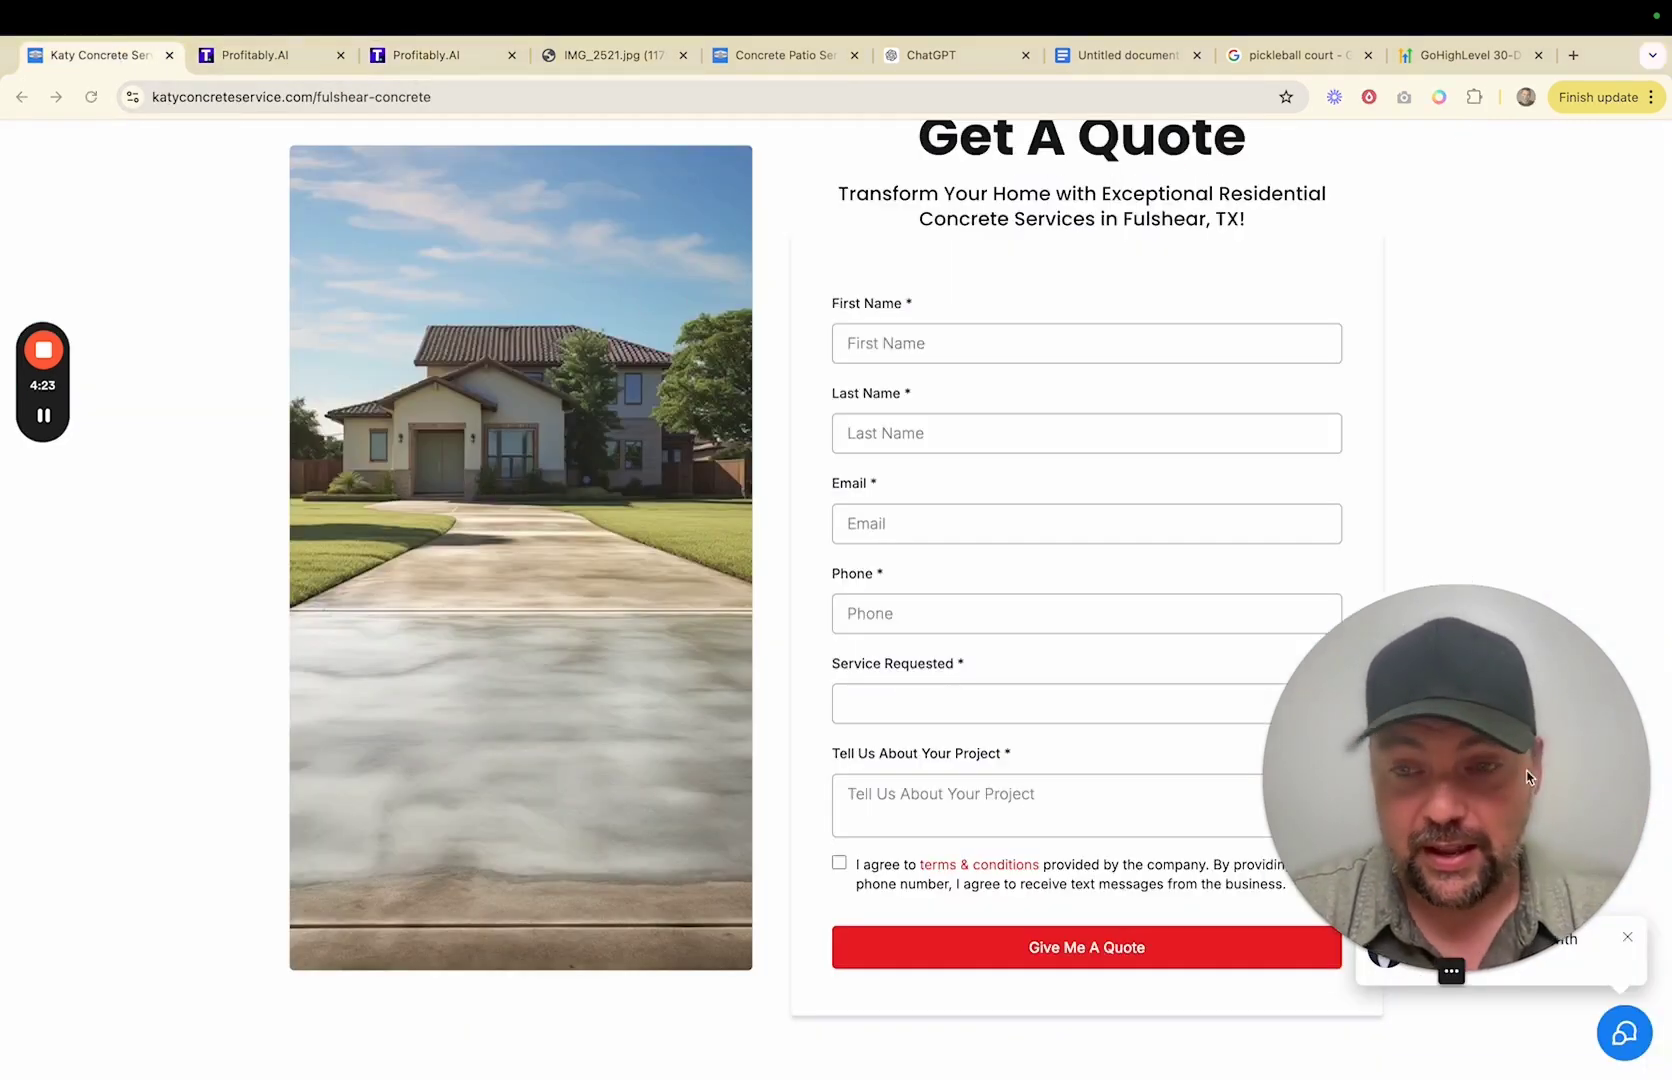
pyautogui.moveTo(1516, 770); pyautogui.dragTo(843, 462)
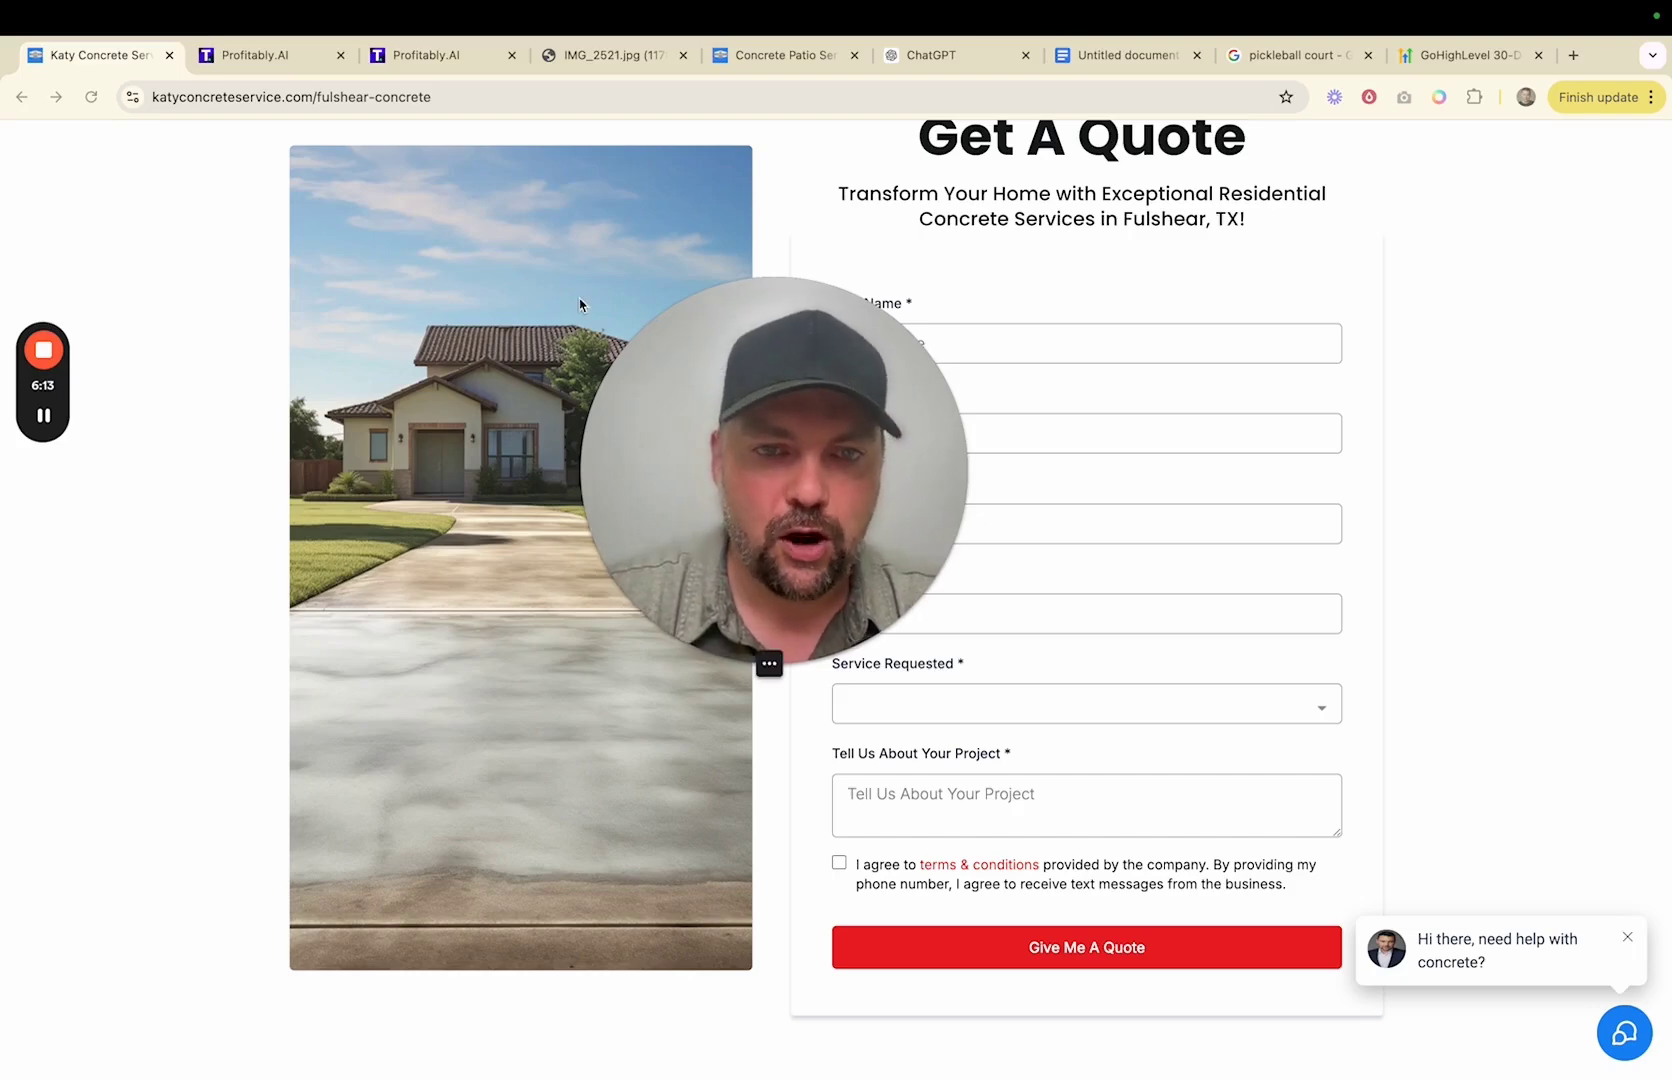
pyautogui.scroll(7, 530, 295)
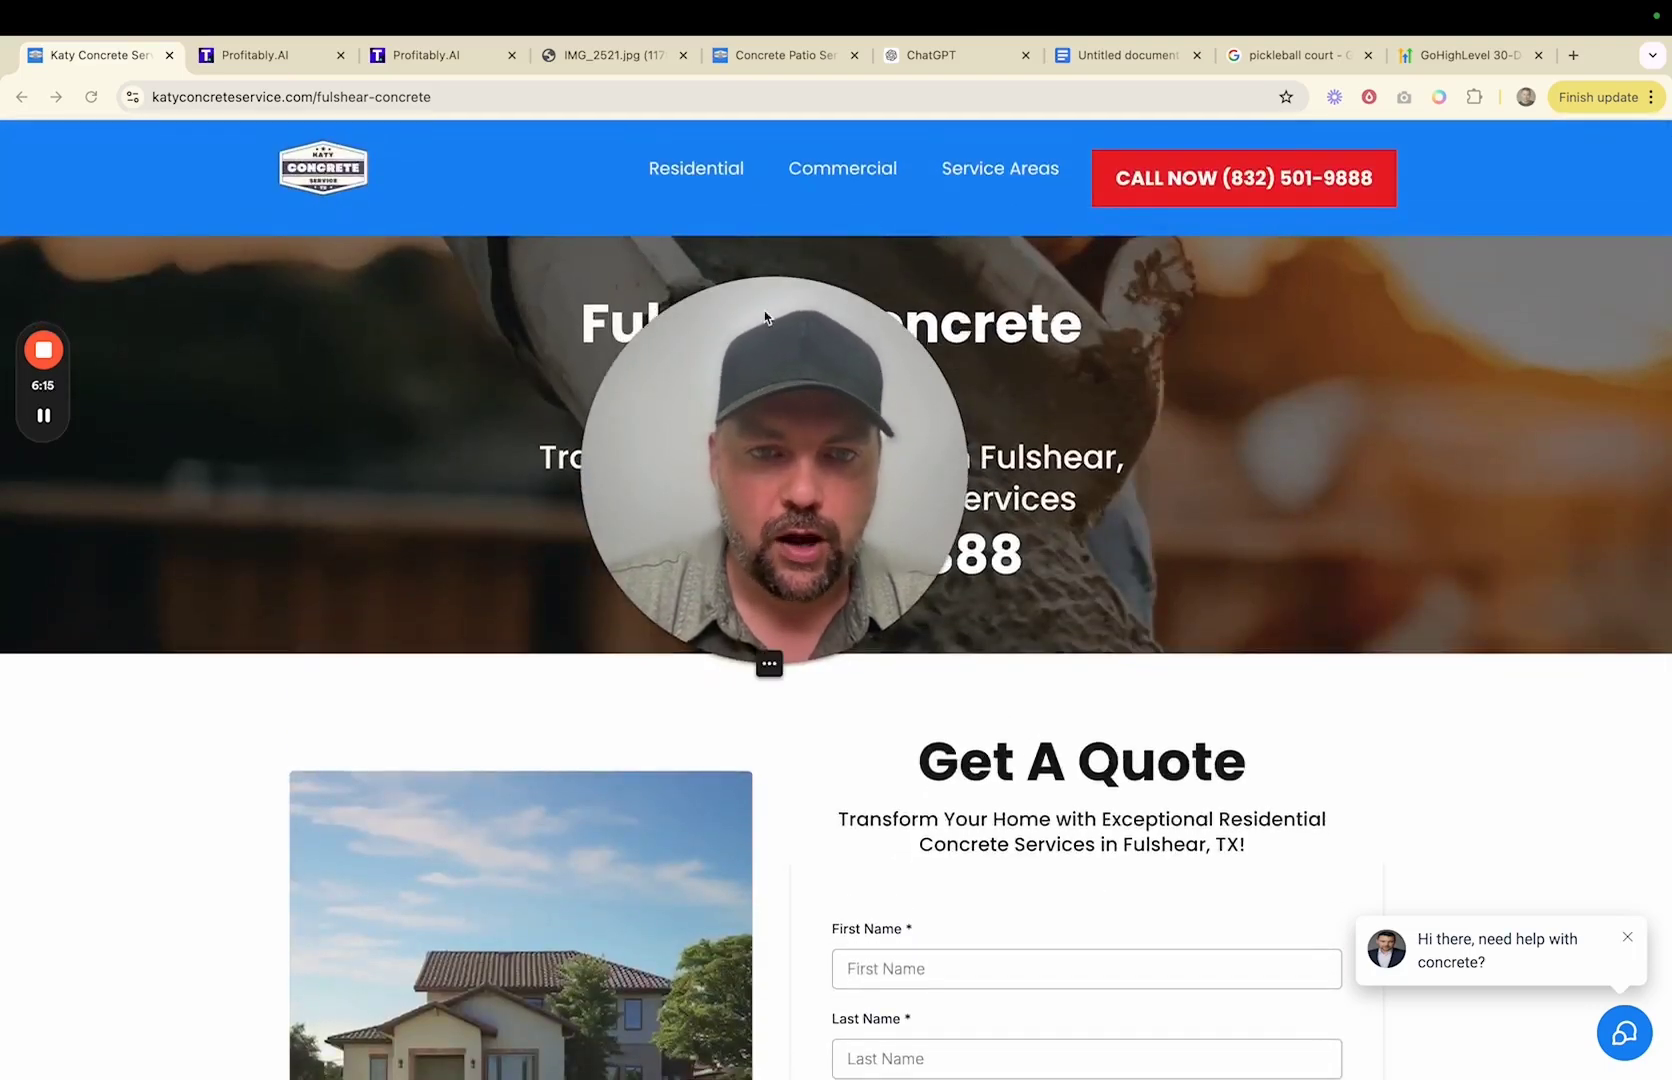
pyautogui.moveTo(777, 317); pyautogui.dragTo(1270, 347)
pyautogui.moveTo(709, 172)
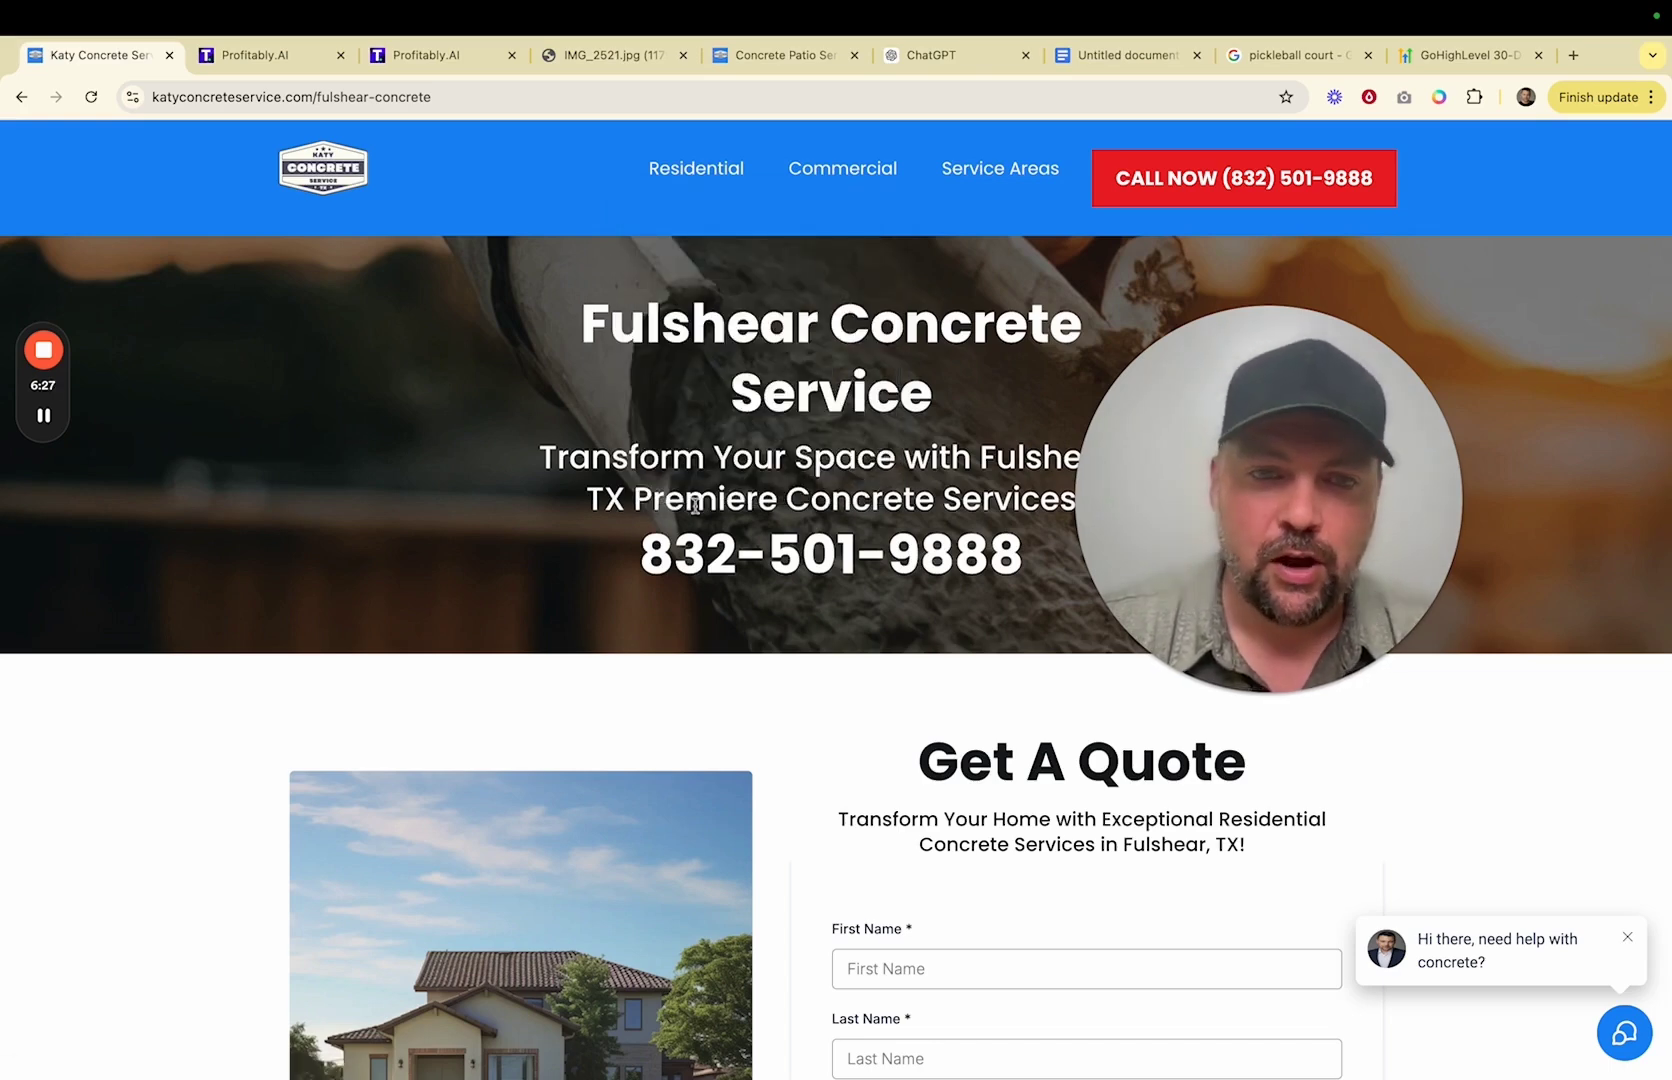
# - In the untitled service-list document, highlight the Pickleball Courts line
pyautogui.click(1148, 63)
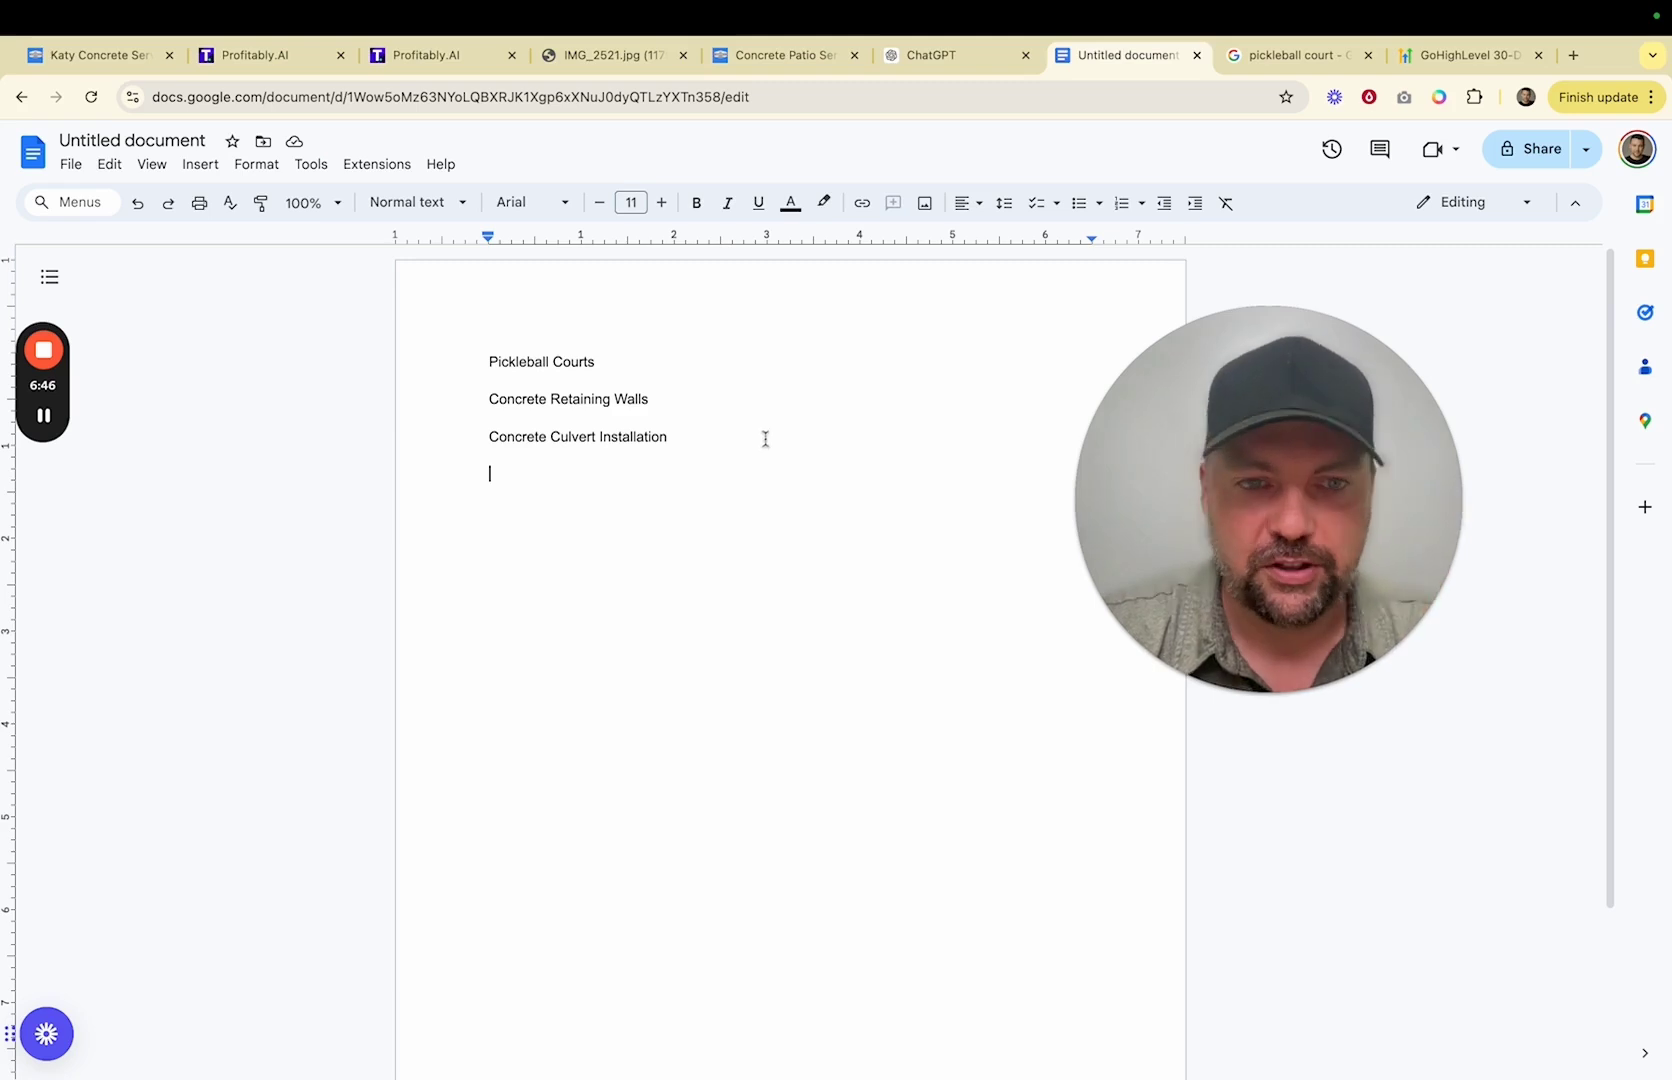
pyautogui.moveTo(489, 362); pyautogui.dragTo(608, 362)
pyautogui.moveTo(1239, 485); pyautogui.dragTo(877, 466)
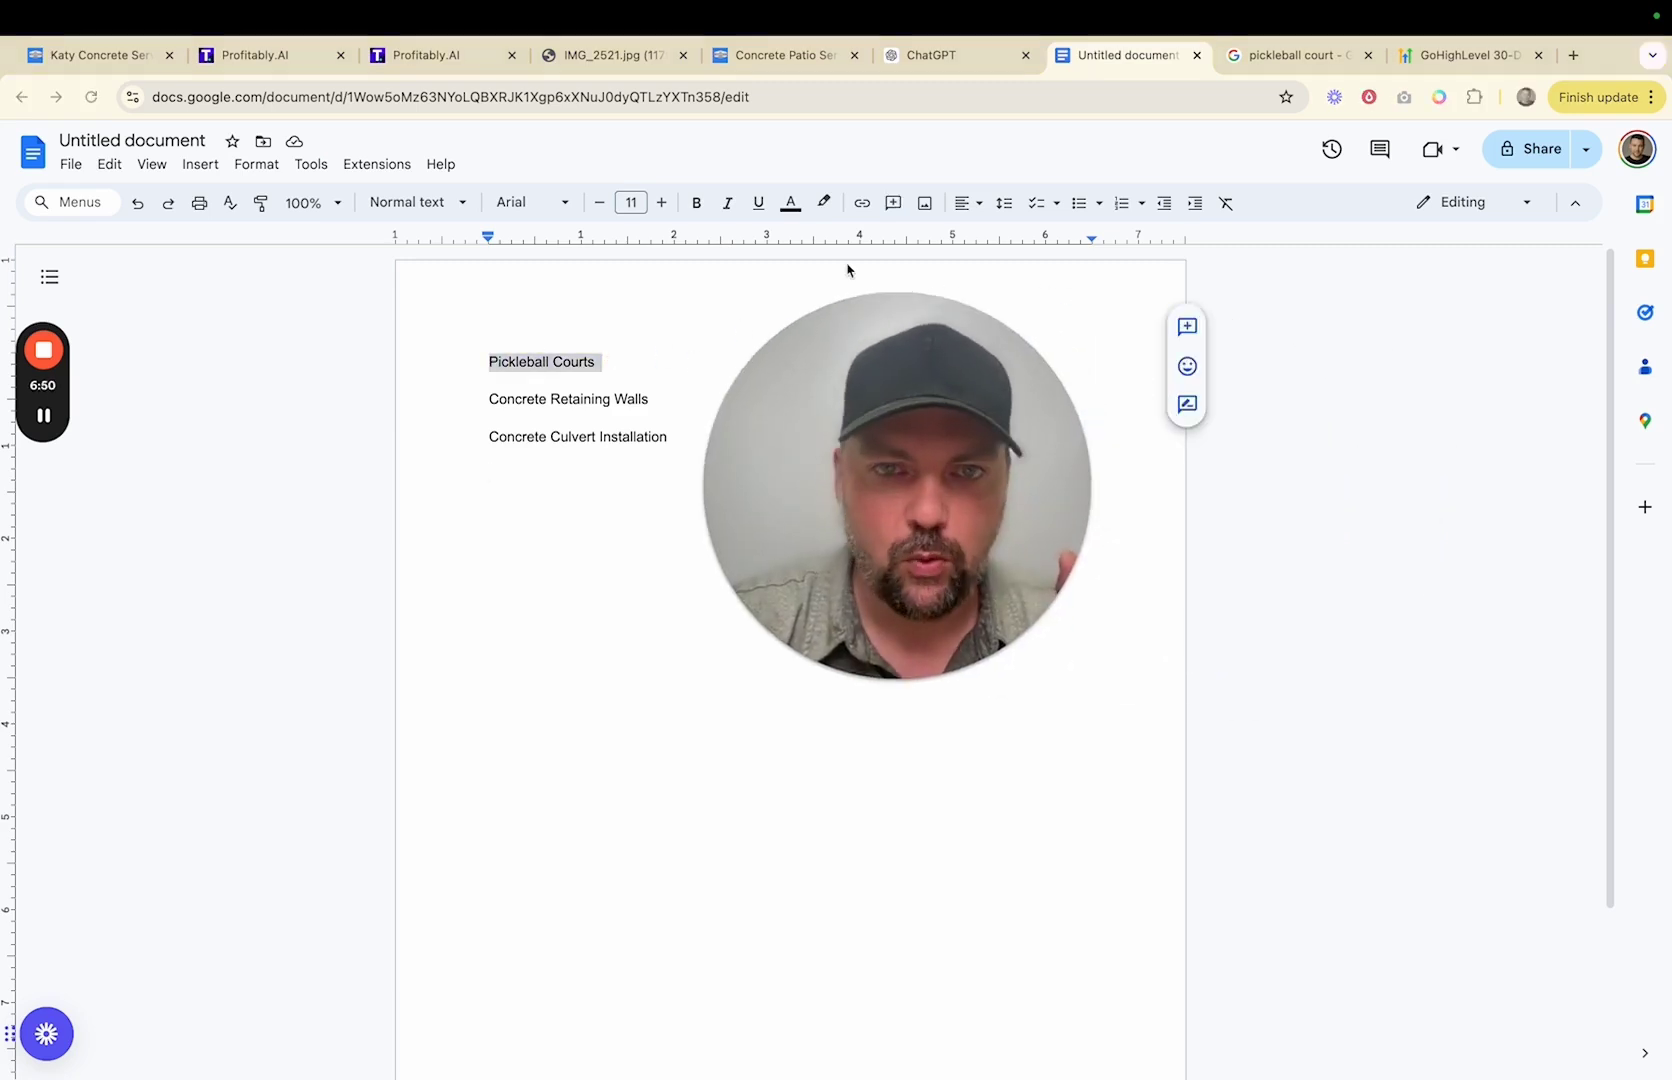
# - Show the Katy Concrete Service pages list, including Home, Residential Patio, Concrete Driveways and Concrete Pool Decks
pyautogui.click(770, 60)
pyautogui.moveTo(893, 482); pyautogui.dragTo(1296, 480)
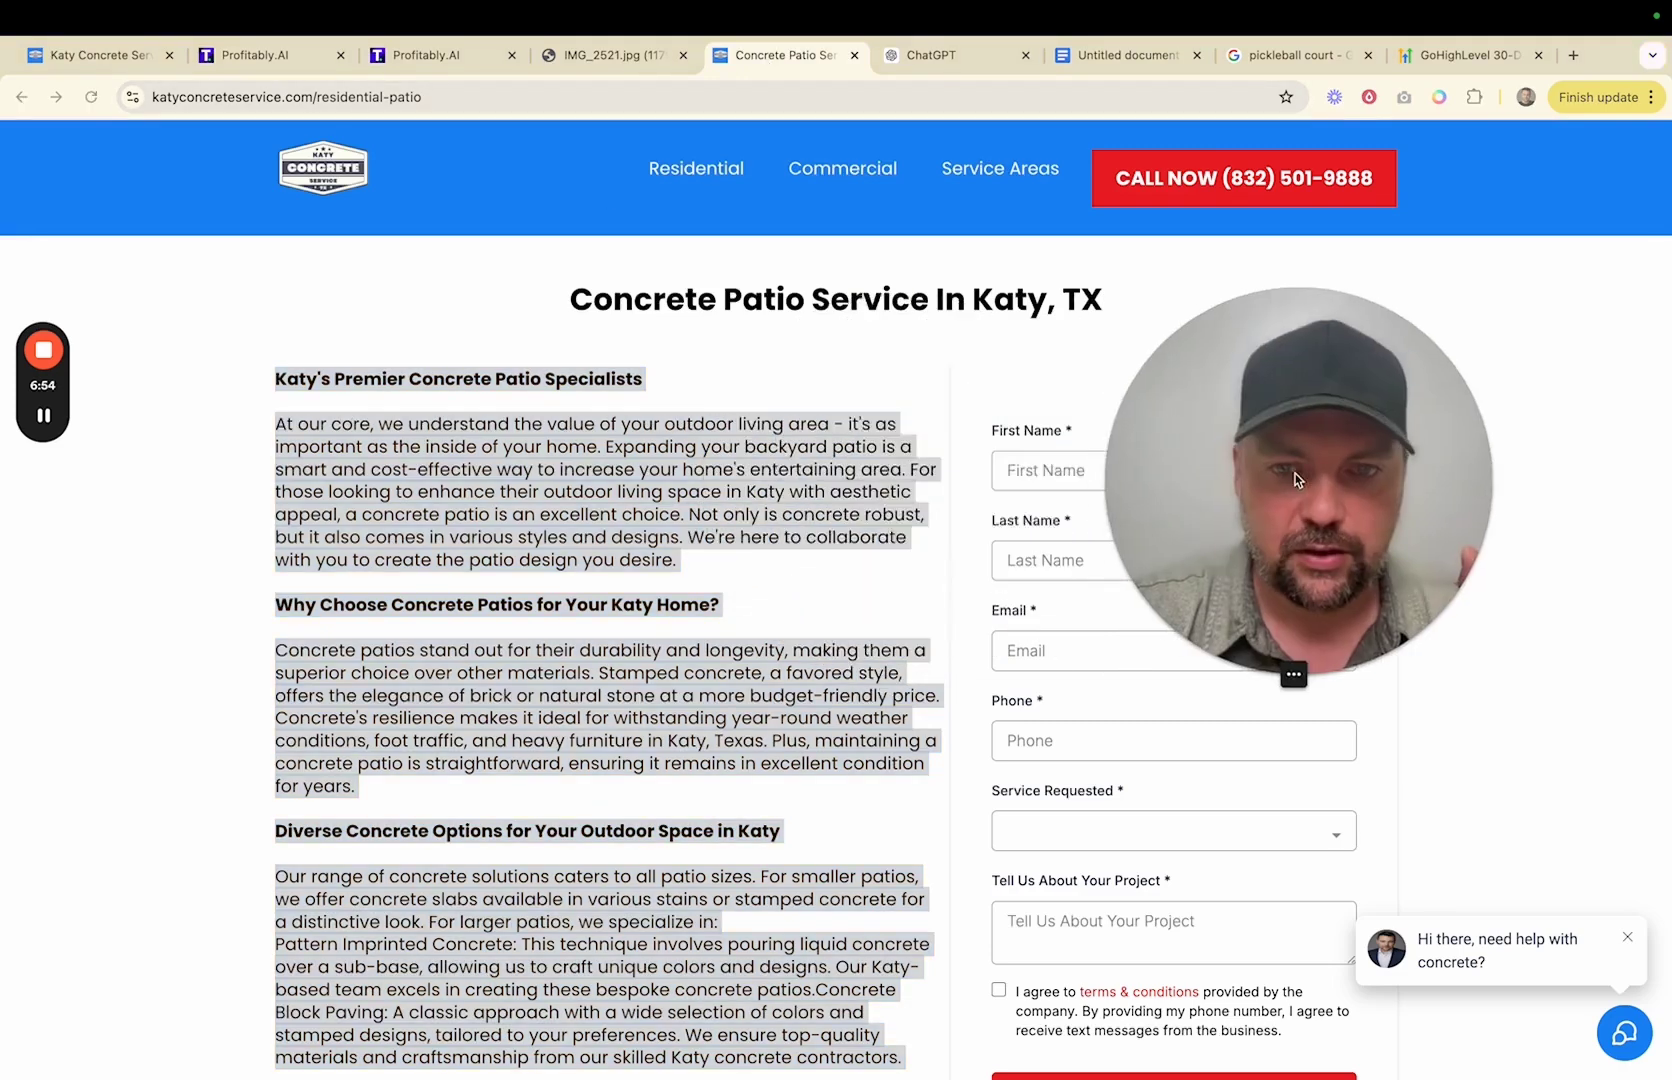
pyautogui.click(255, 58)
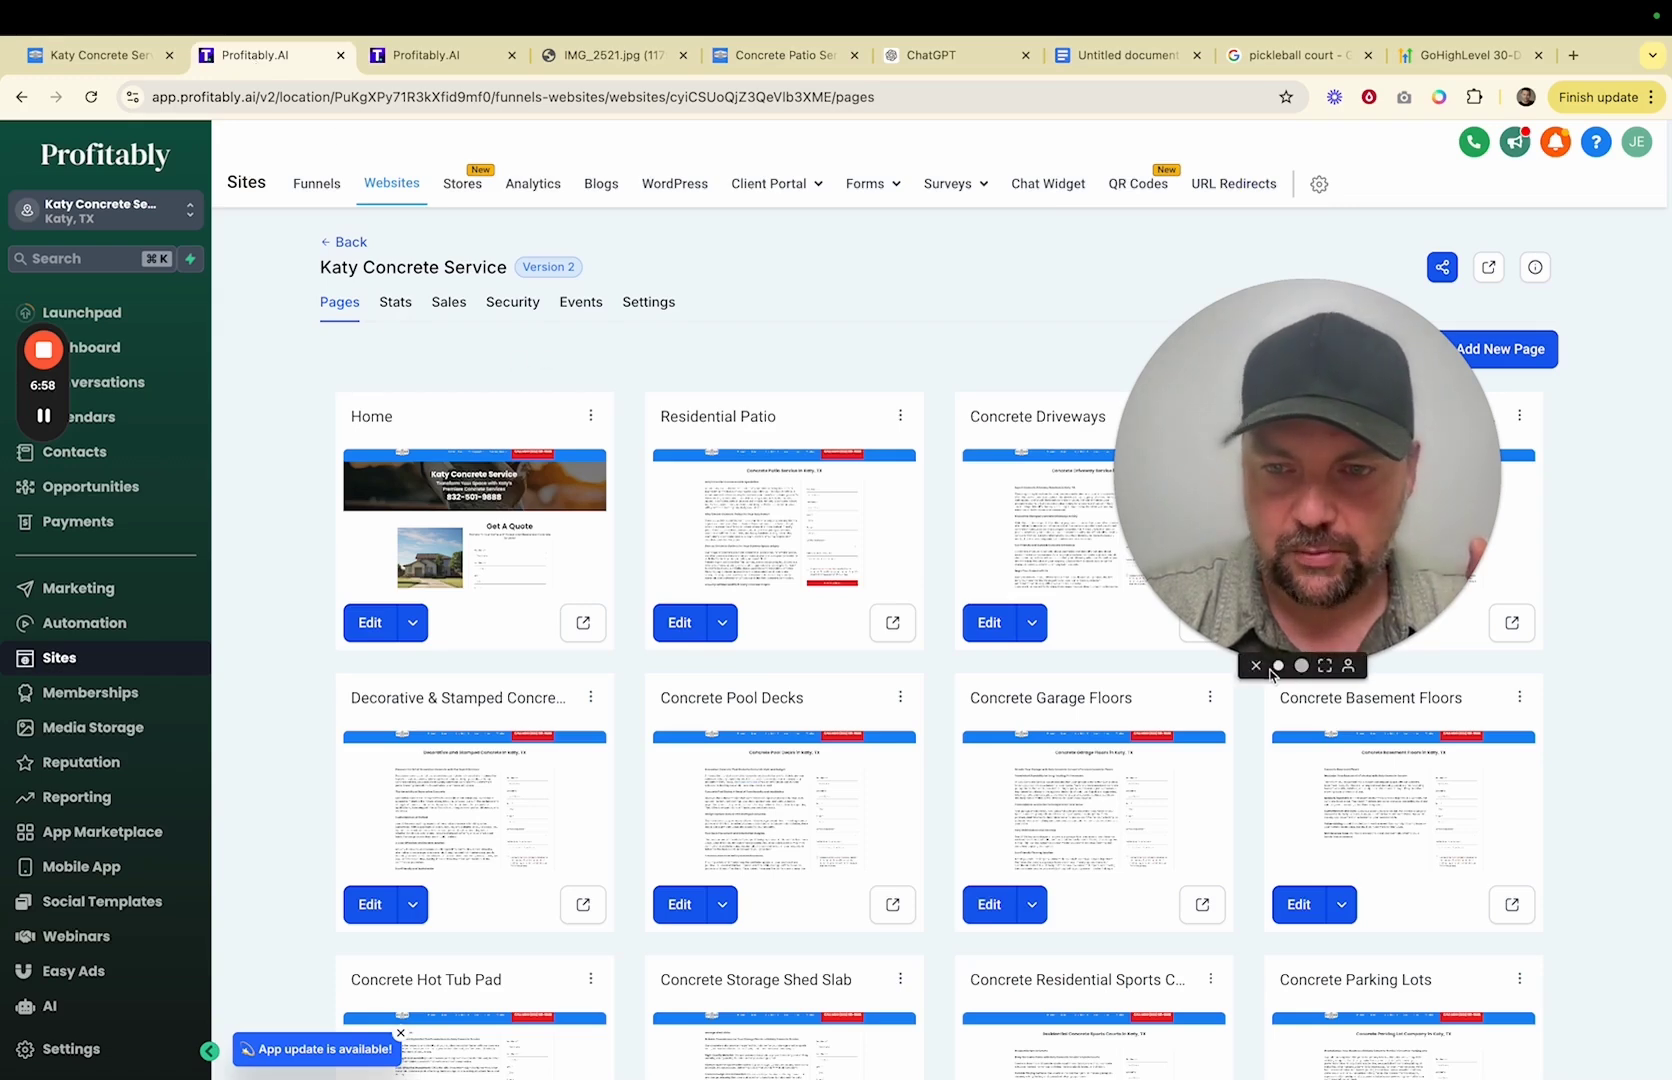
pyautogui.click(1278, 665)
pyautogui.moveTo(1205, 600); pyautogui.dragTo(906, 262)
pyautogui.scroll(-1, 556, 549)
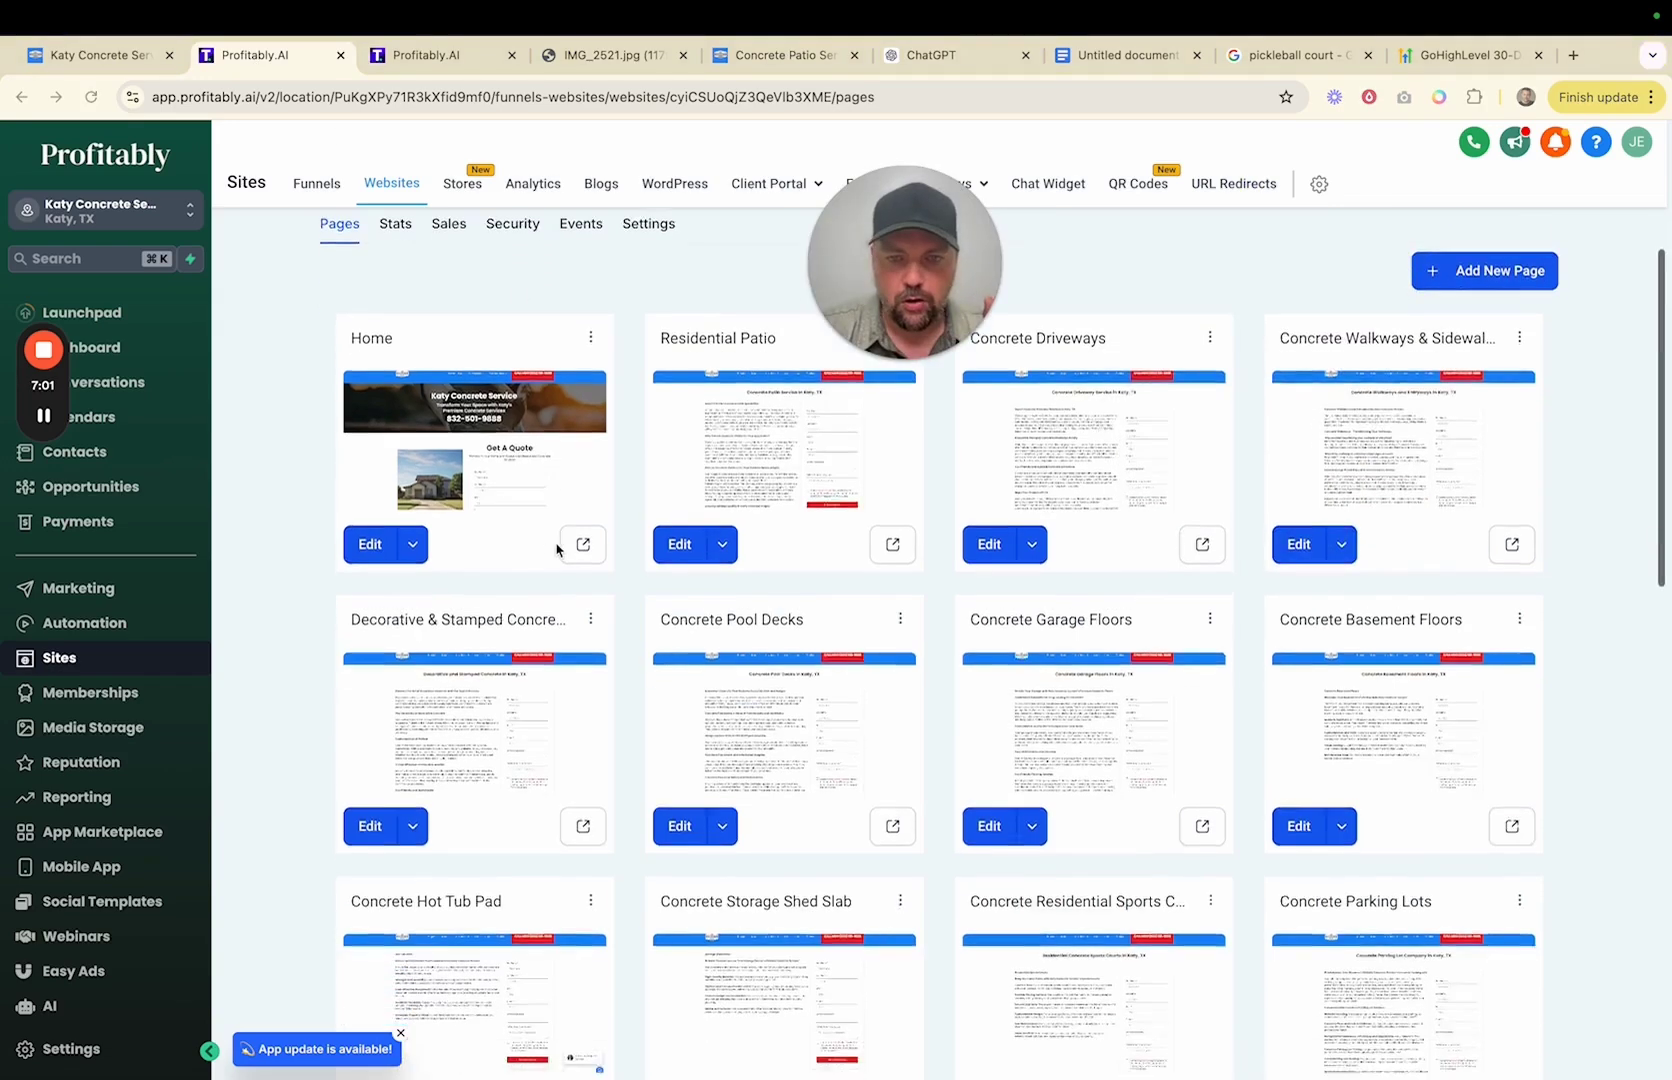
pyautogui.scroll(-5, 556, 549)
pyautogui.scroll(8, 556, 549)
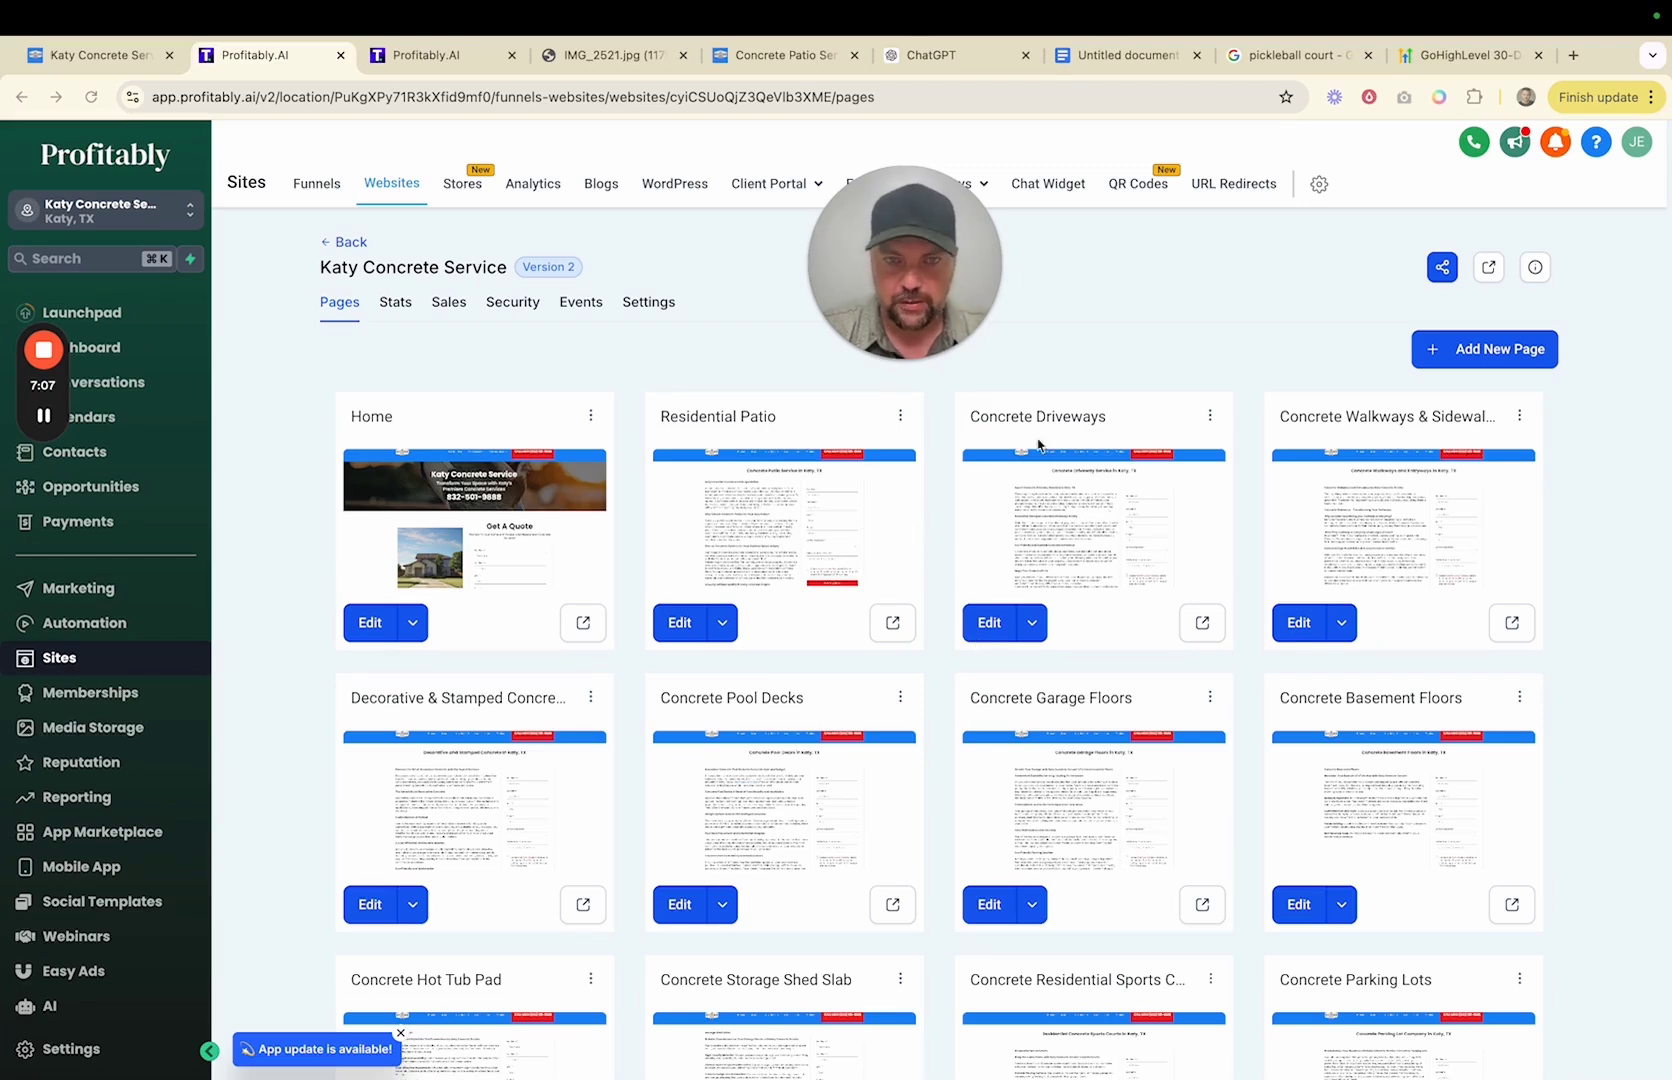
# - Open the Residential Patios page from the Residential menu on the live site
pyautogui.click(143, 60)
pyautogui.moveTo(698, 168)
pyautogui.click(680, 212)
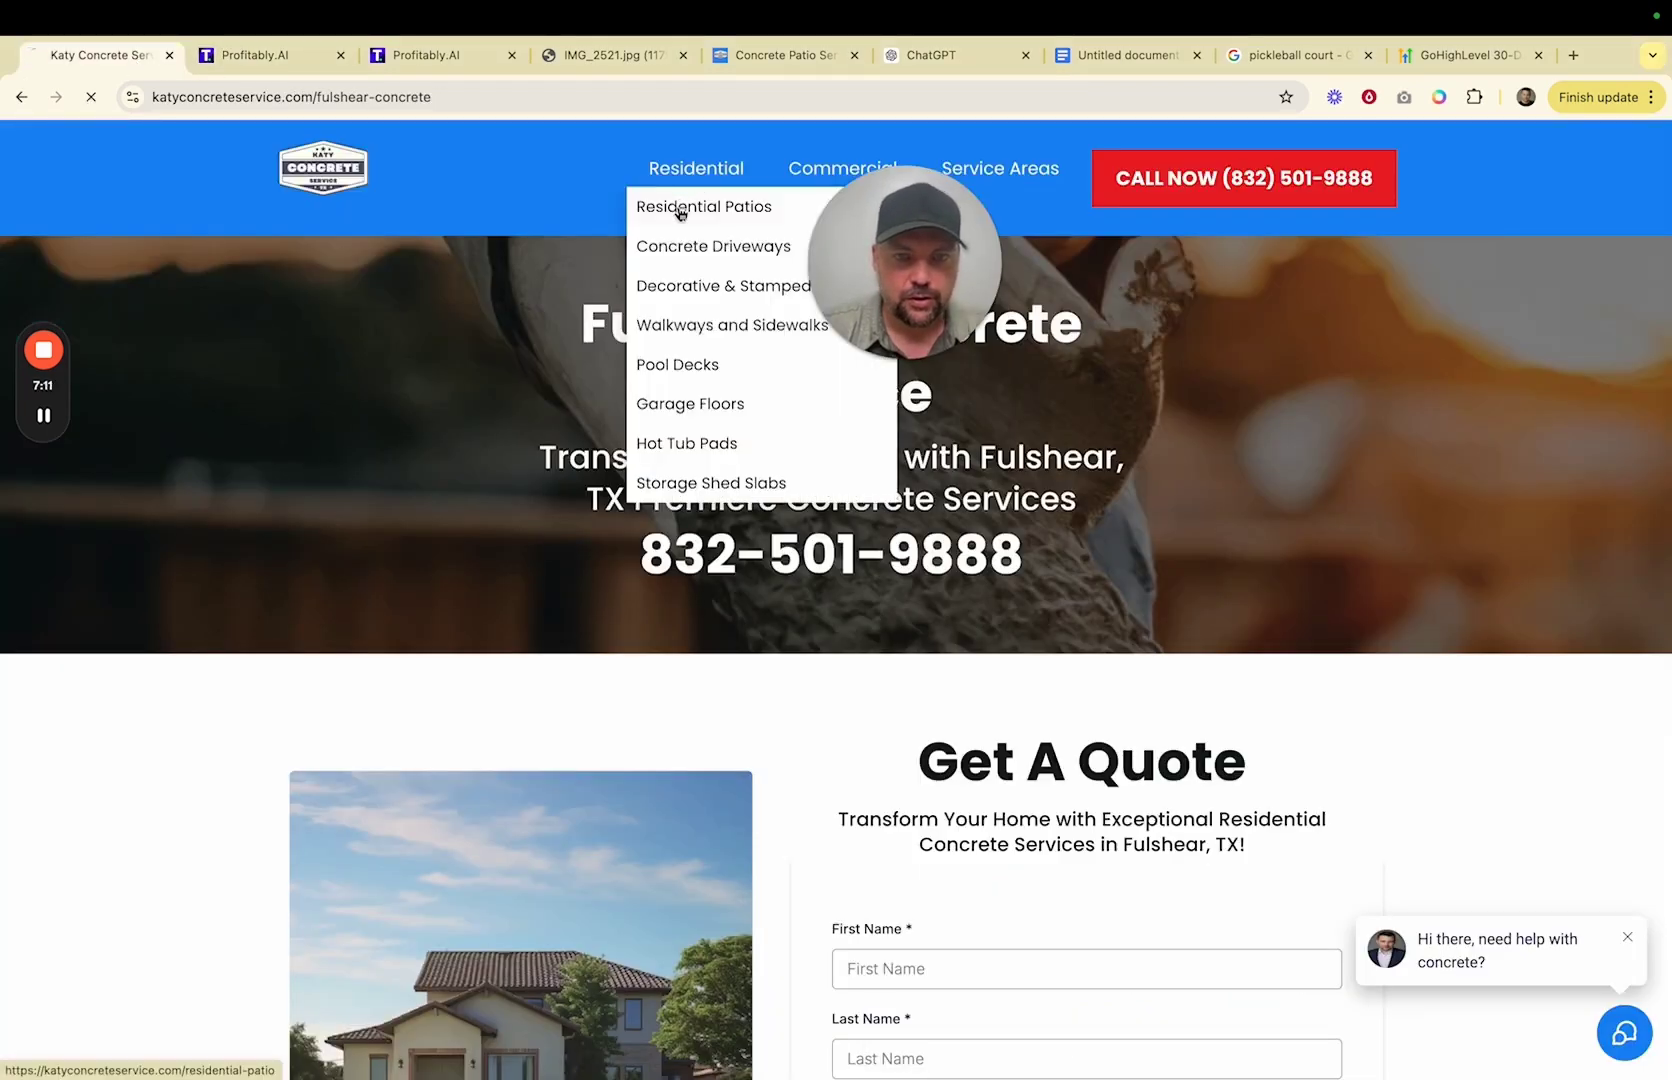
pyautogui.moveTo(939, 260); pyautogui.dragTo(1379, 249)
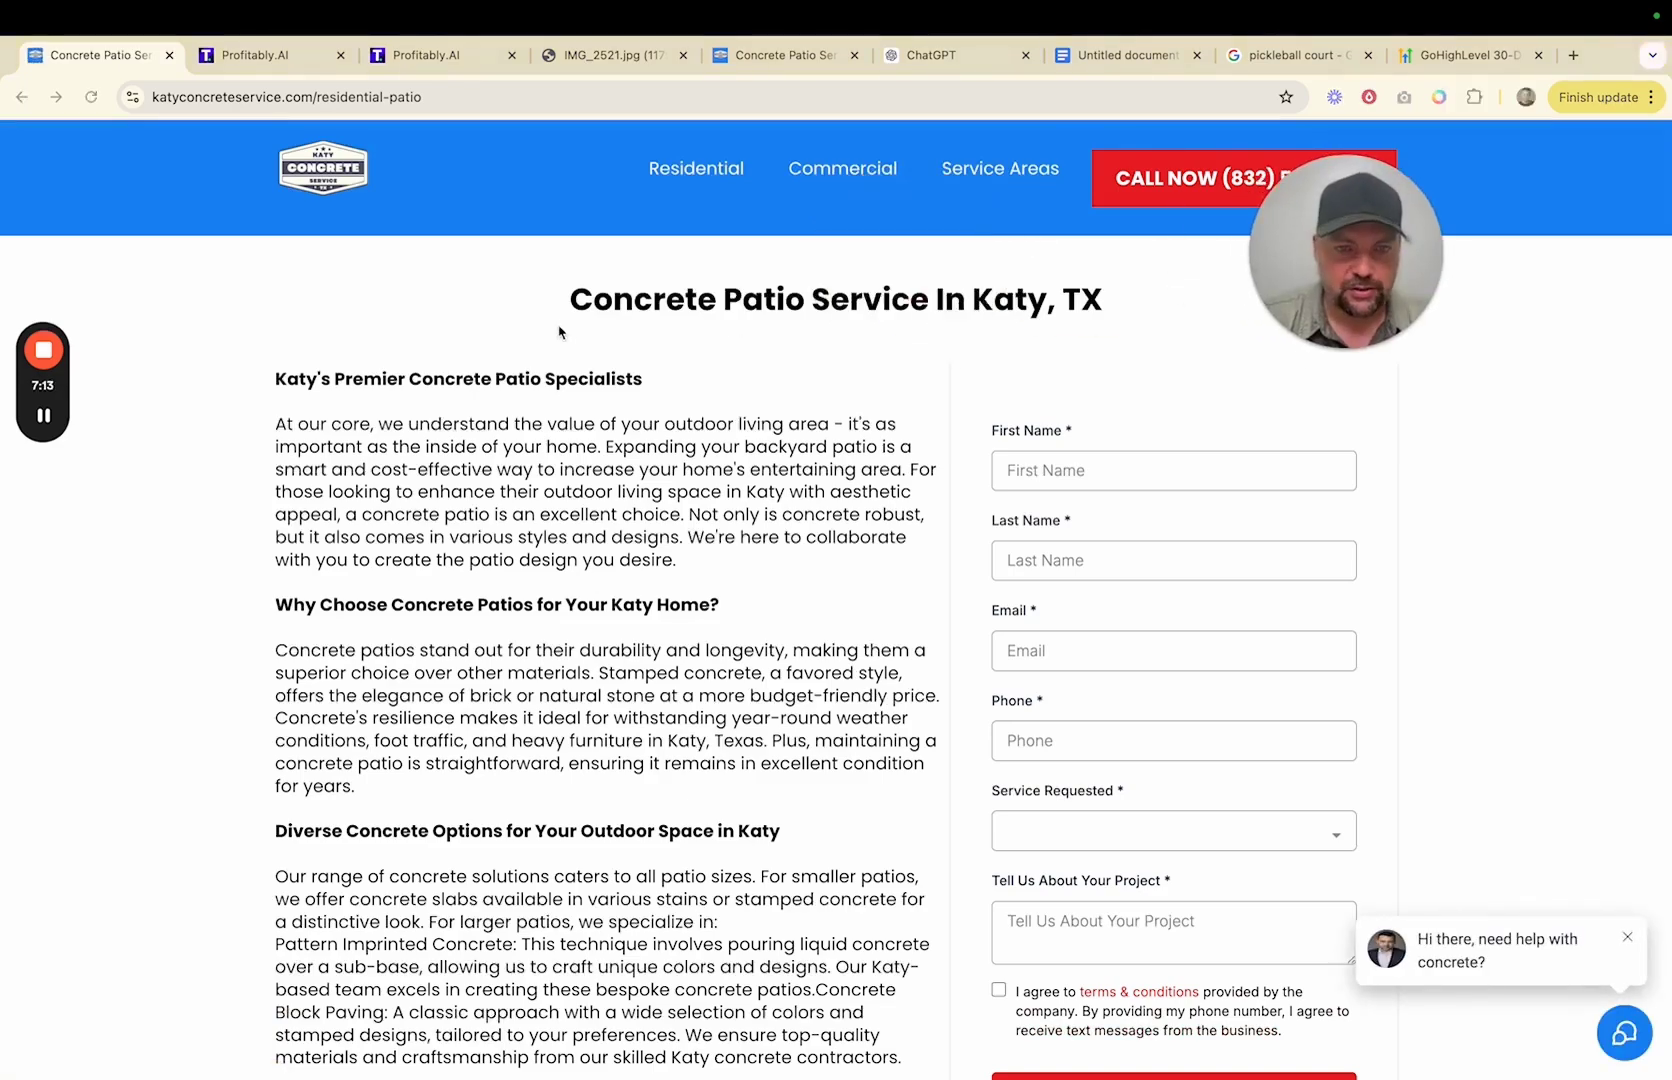
pyautogui.scroll(-5, 560, 333)
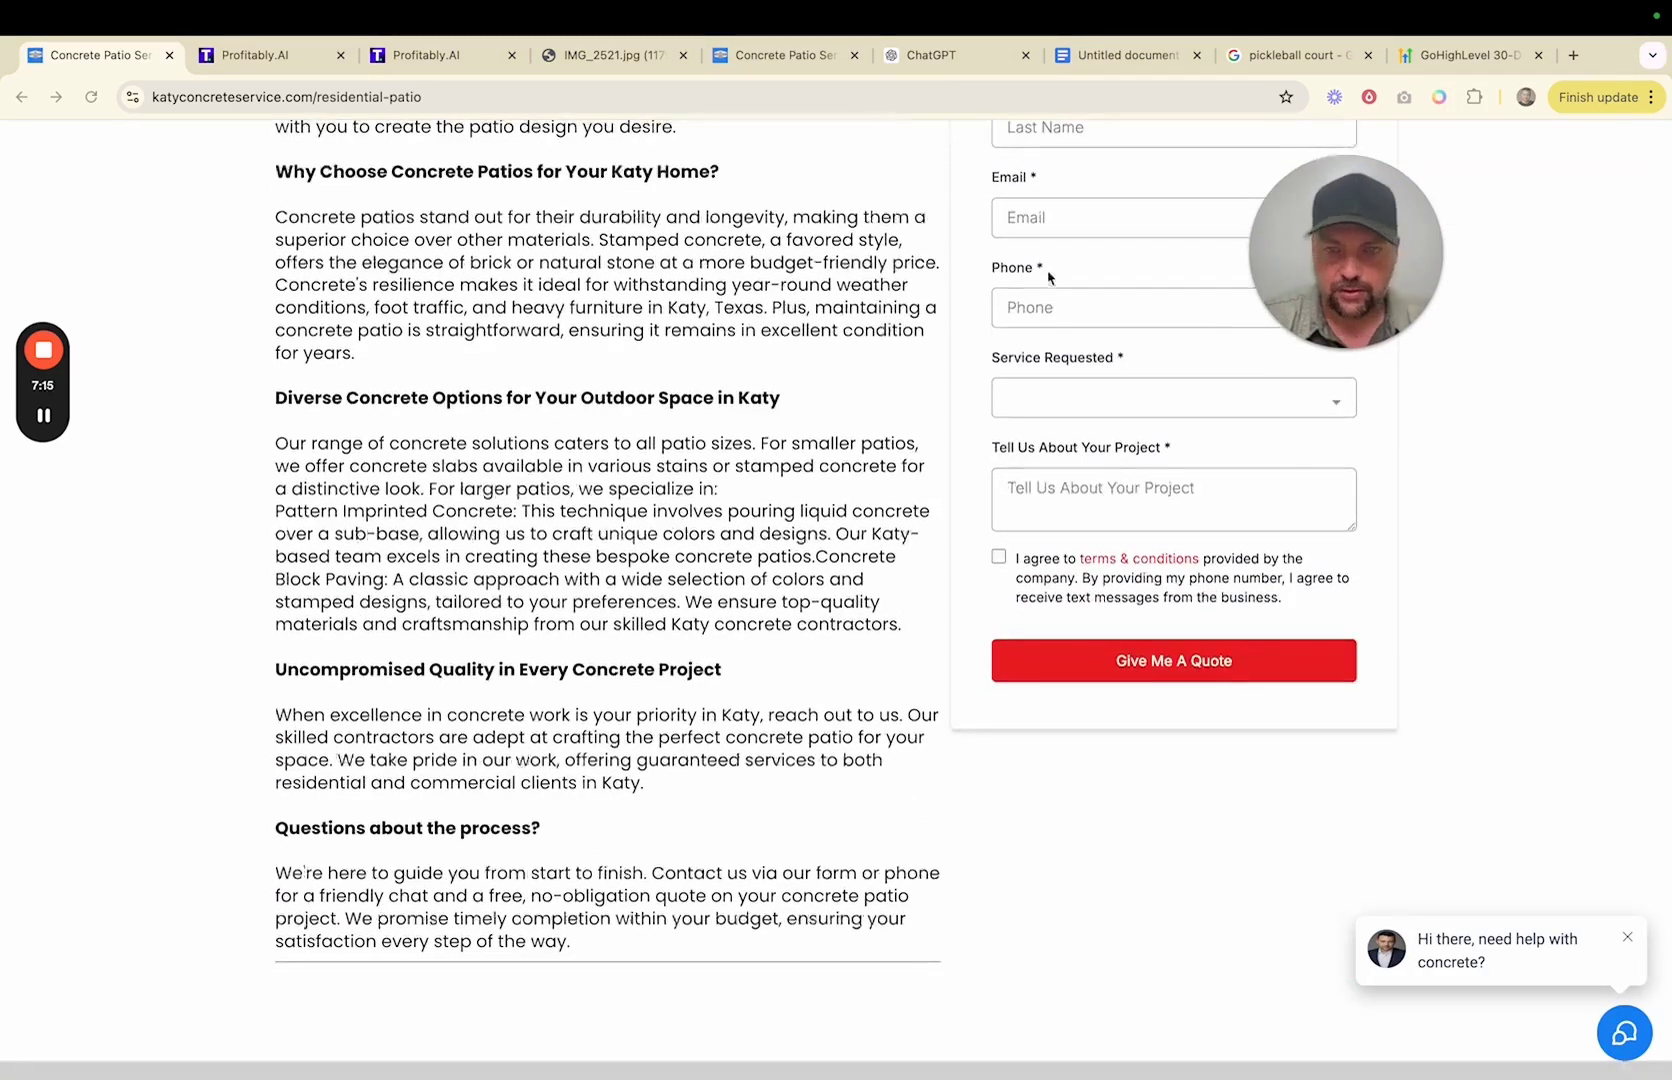
pyautogui.scroll(5, 860, 230)
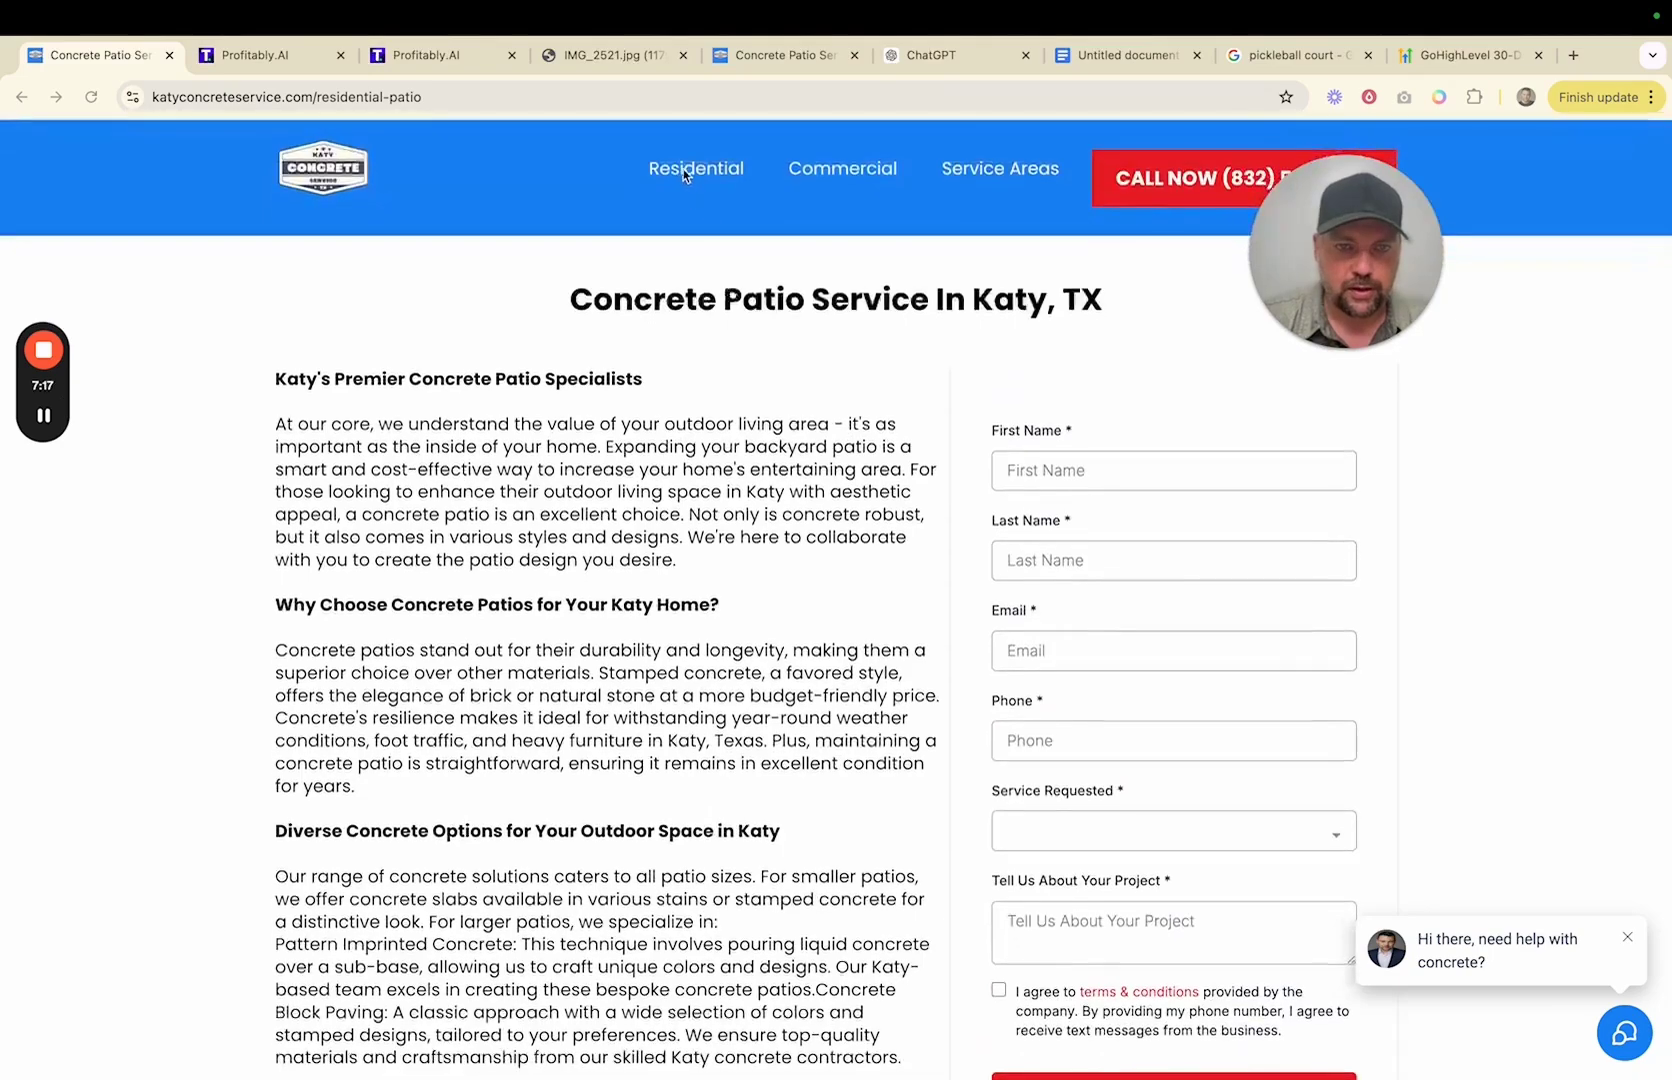
# - Open Residential > Concrete Driveways and select its article text from the first heading down
pyautogui.moveTo(686, 176)
pyautogui.click(684, 245)
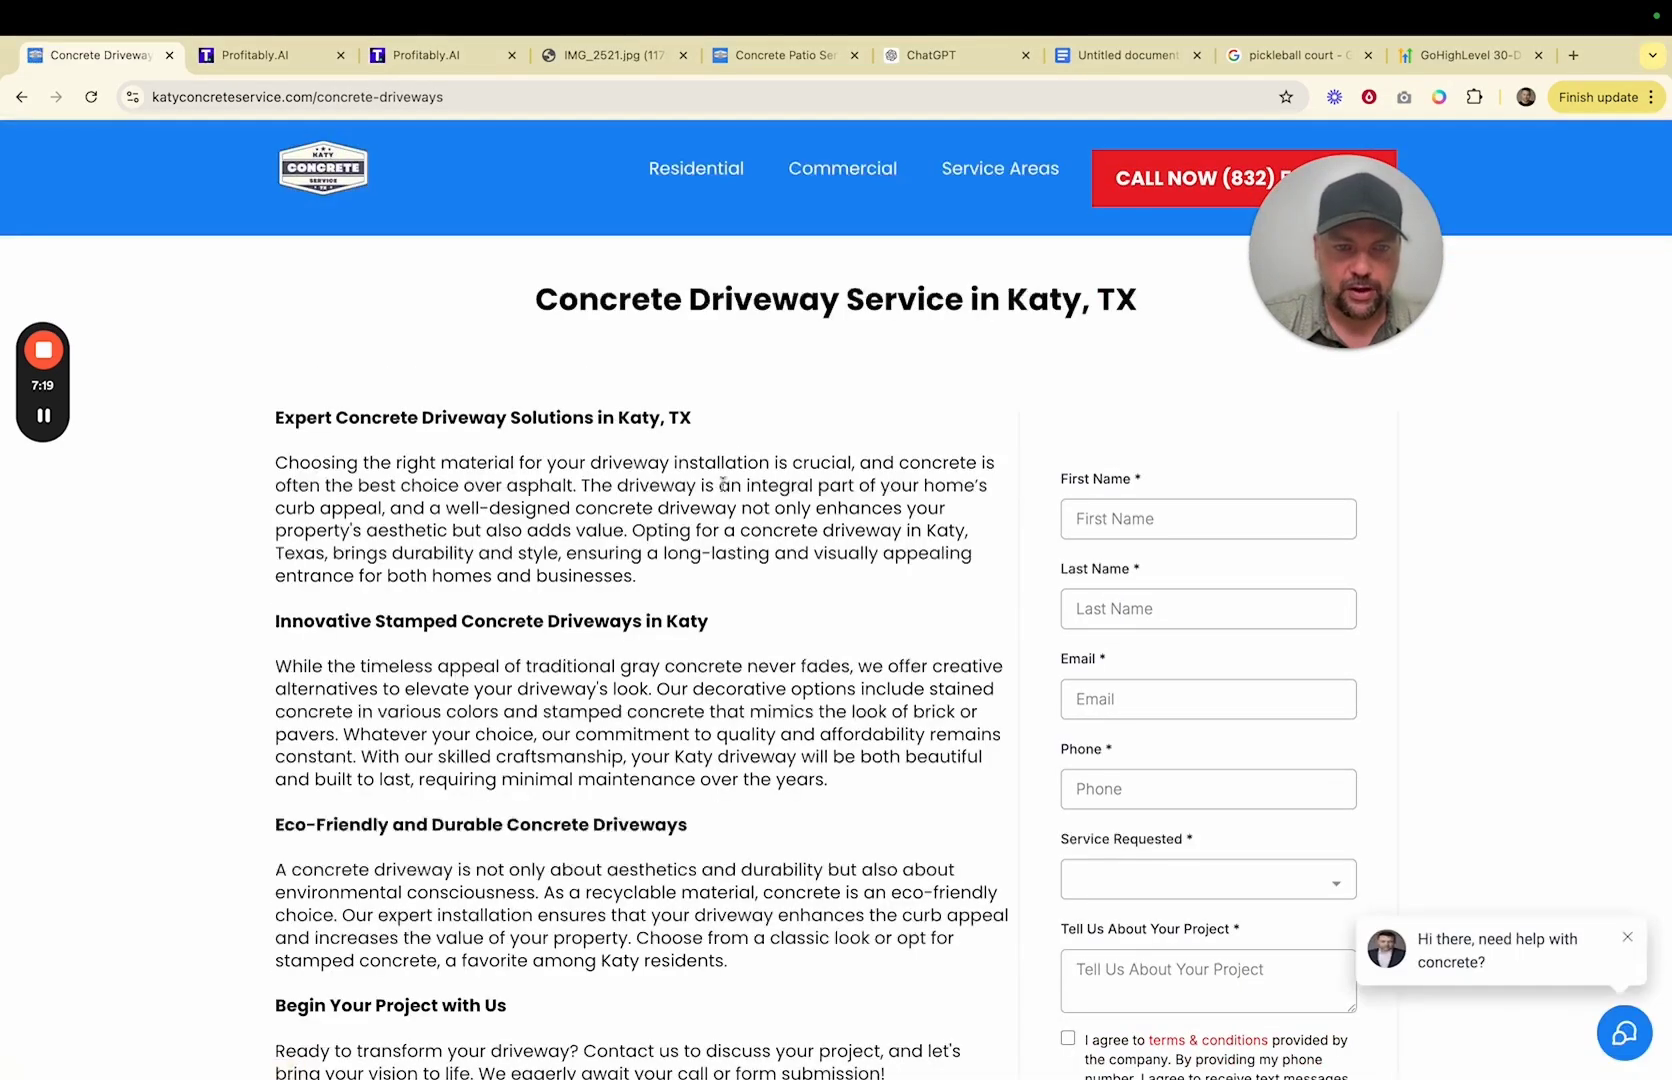
pyautogui.scroll(-10, 723, 484)
pyautogui.scroll(7, 707, 293)
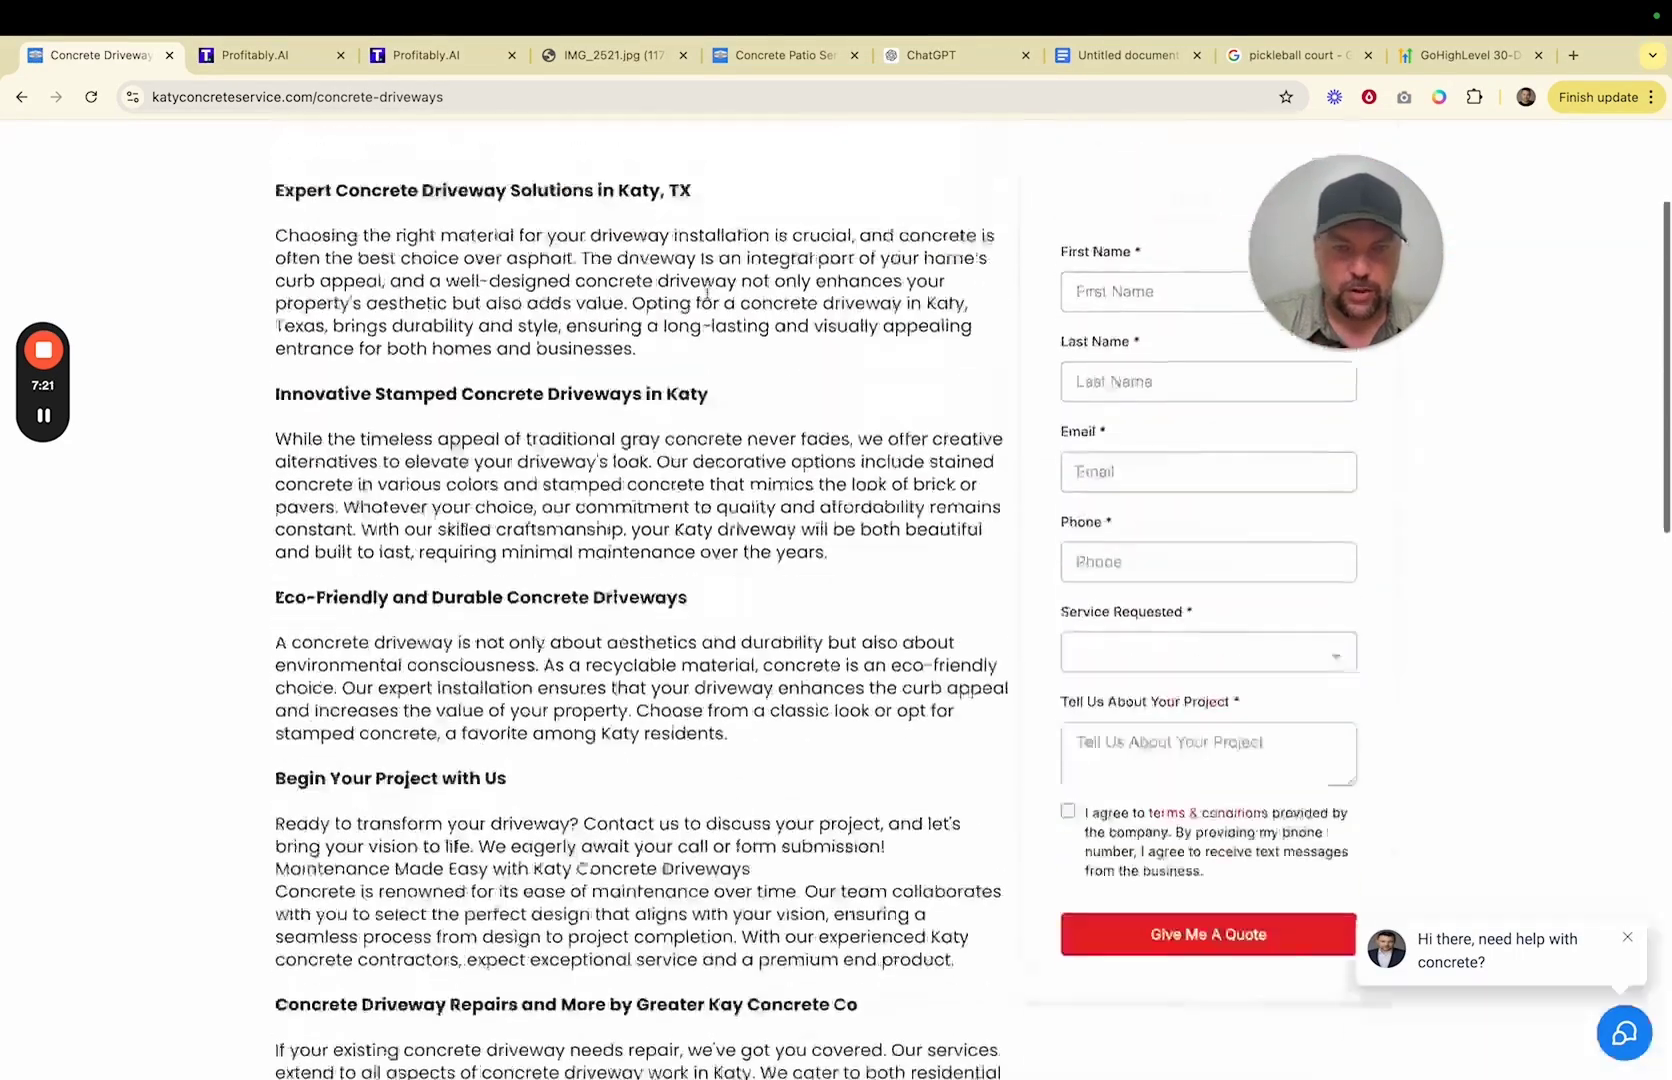
pyautogui.scroll(3, 707, 293)
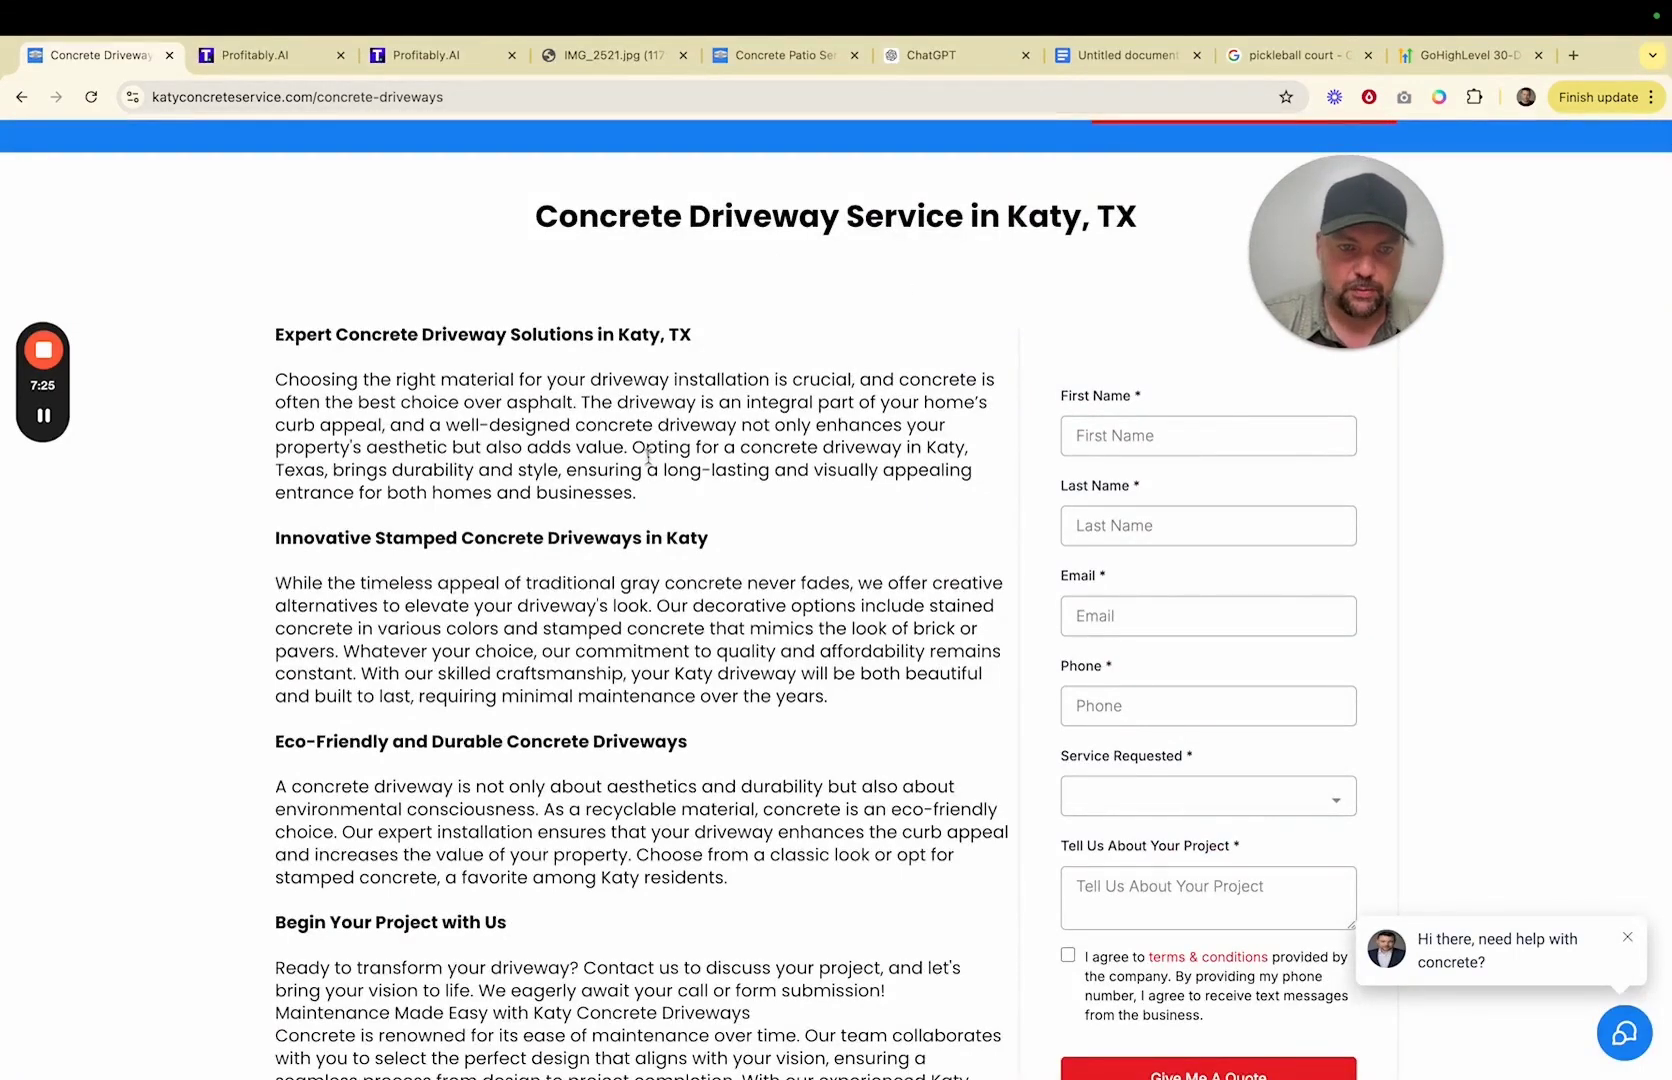
pyautogui.scroll(1, 630, 380)
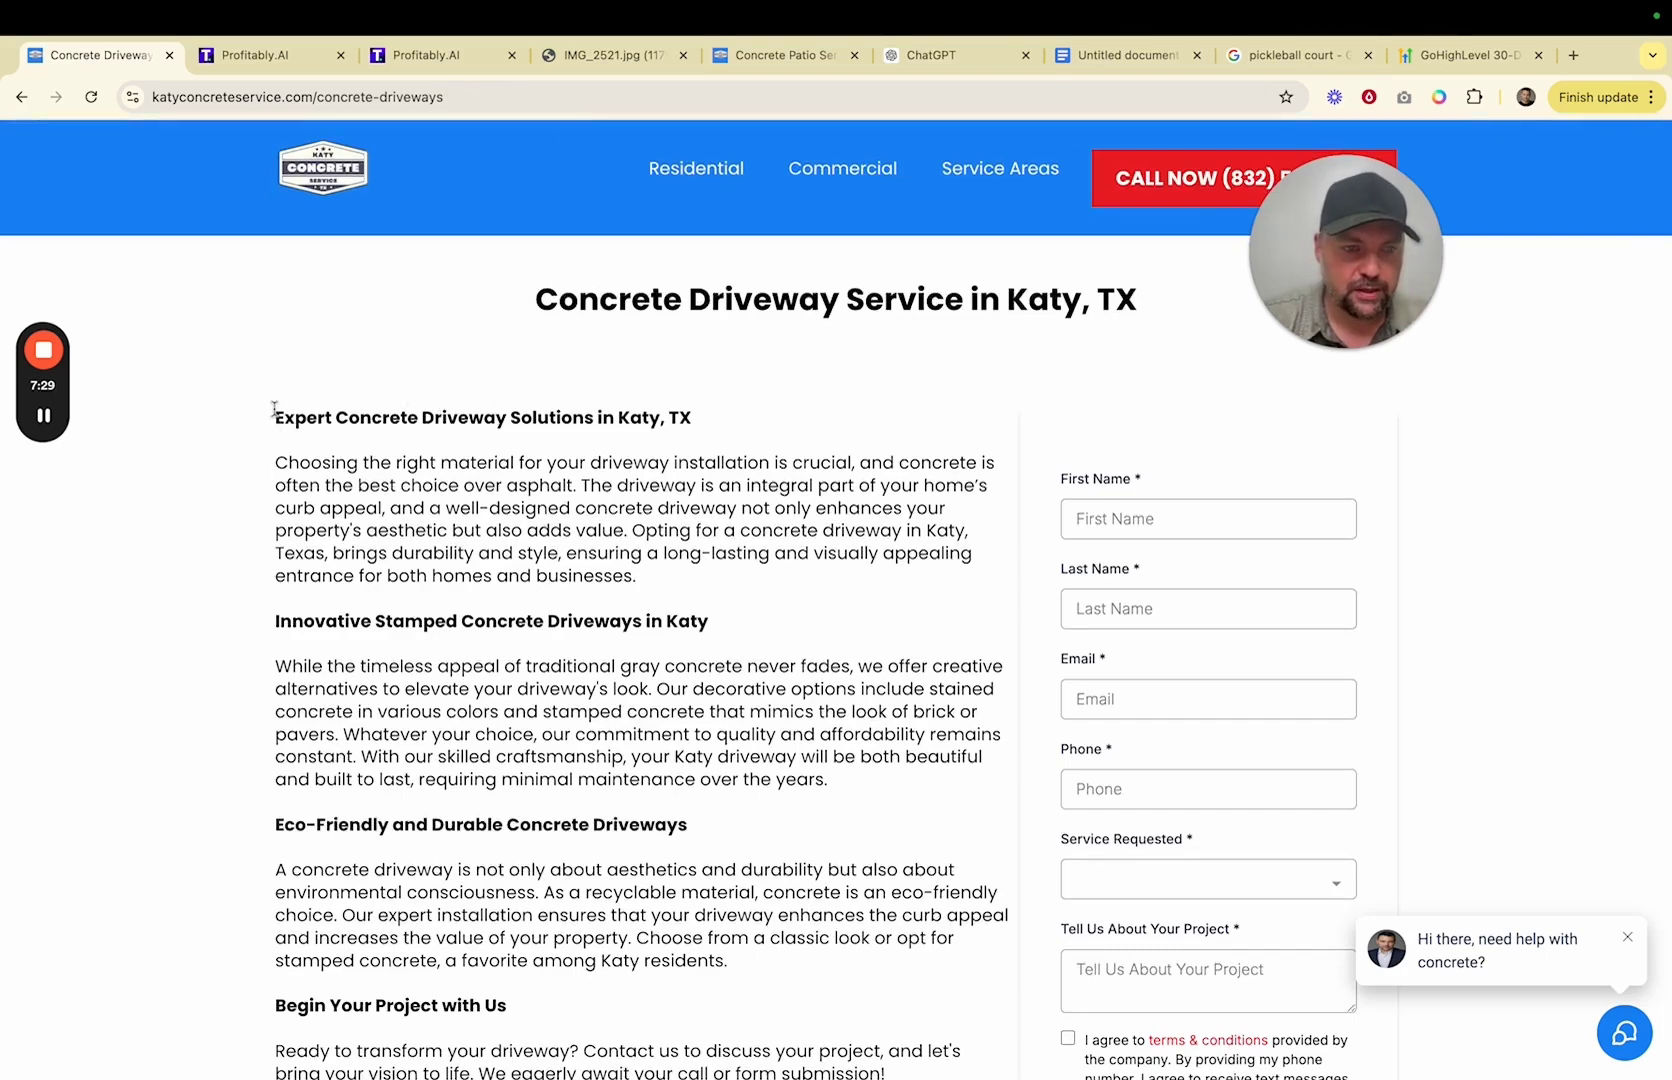
pyautogui.moveTo(274, 410); pyautogui.dragTo(636, 752)
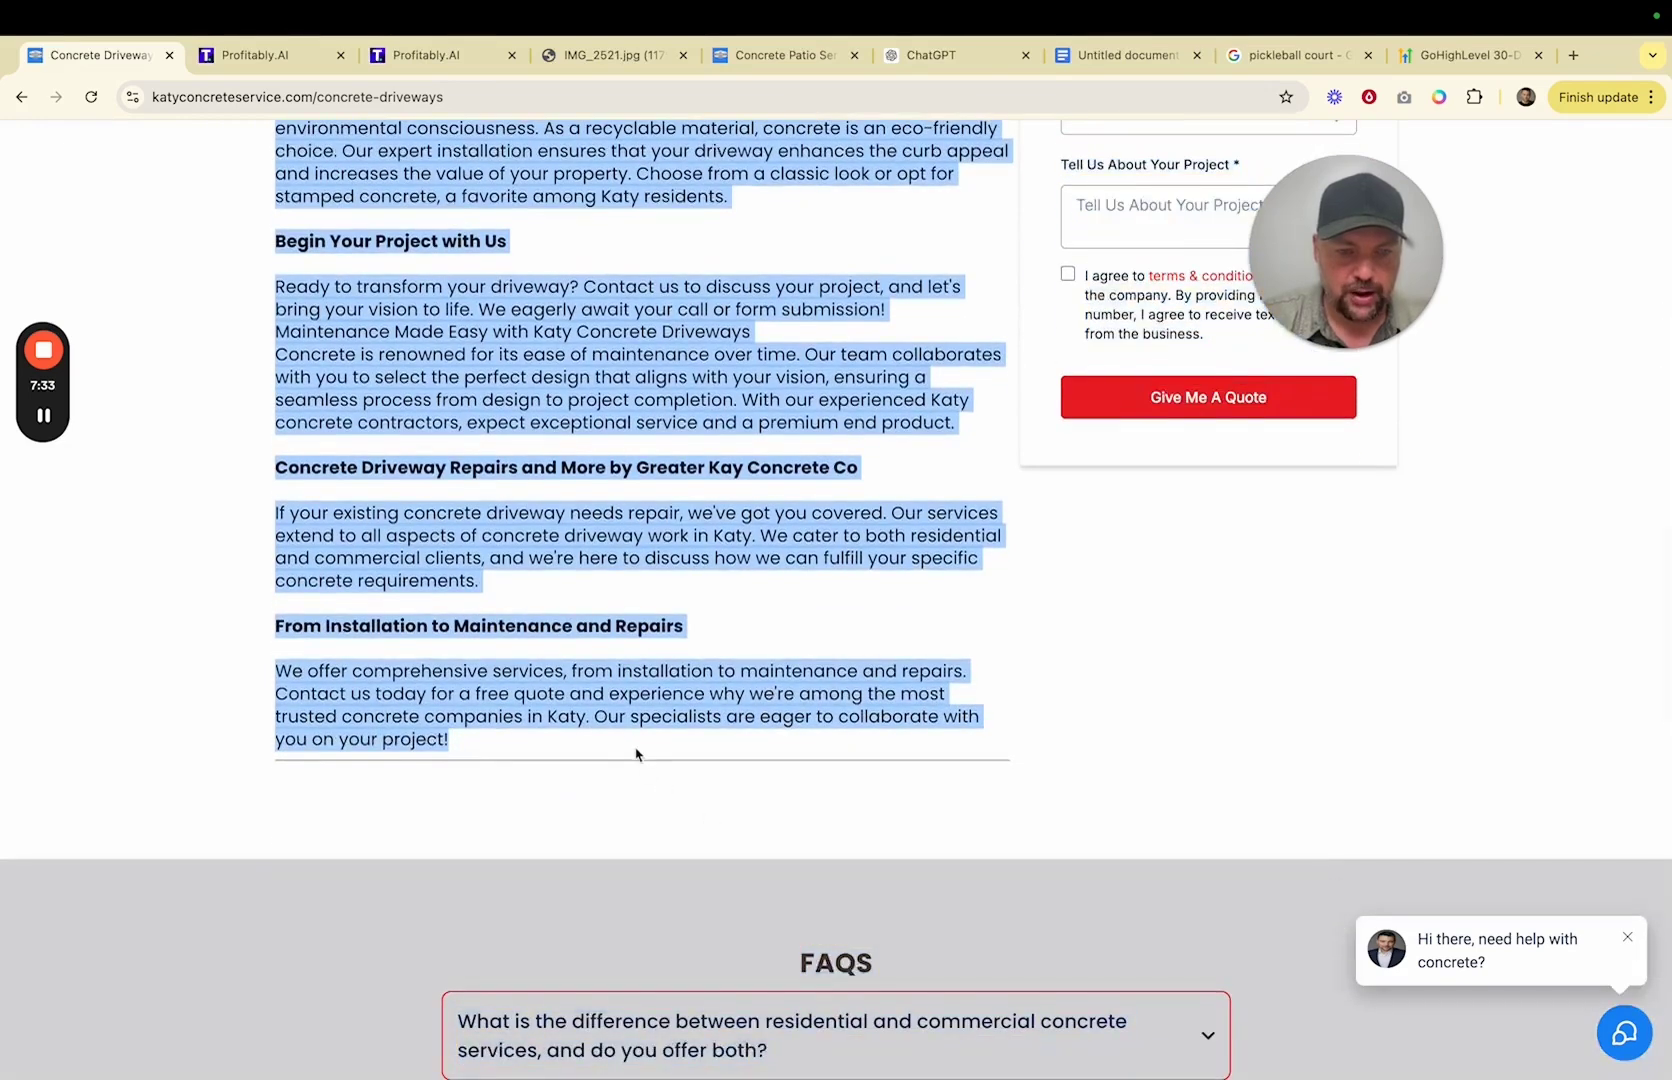
# - Greet ChatGPT and ask for help with content for the "Katy Concrete Cervice" website
pyautogui.click(921, 66)
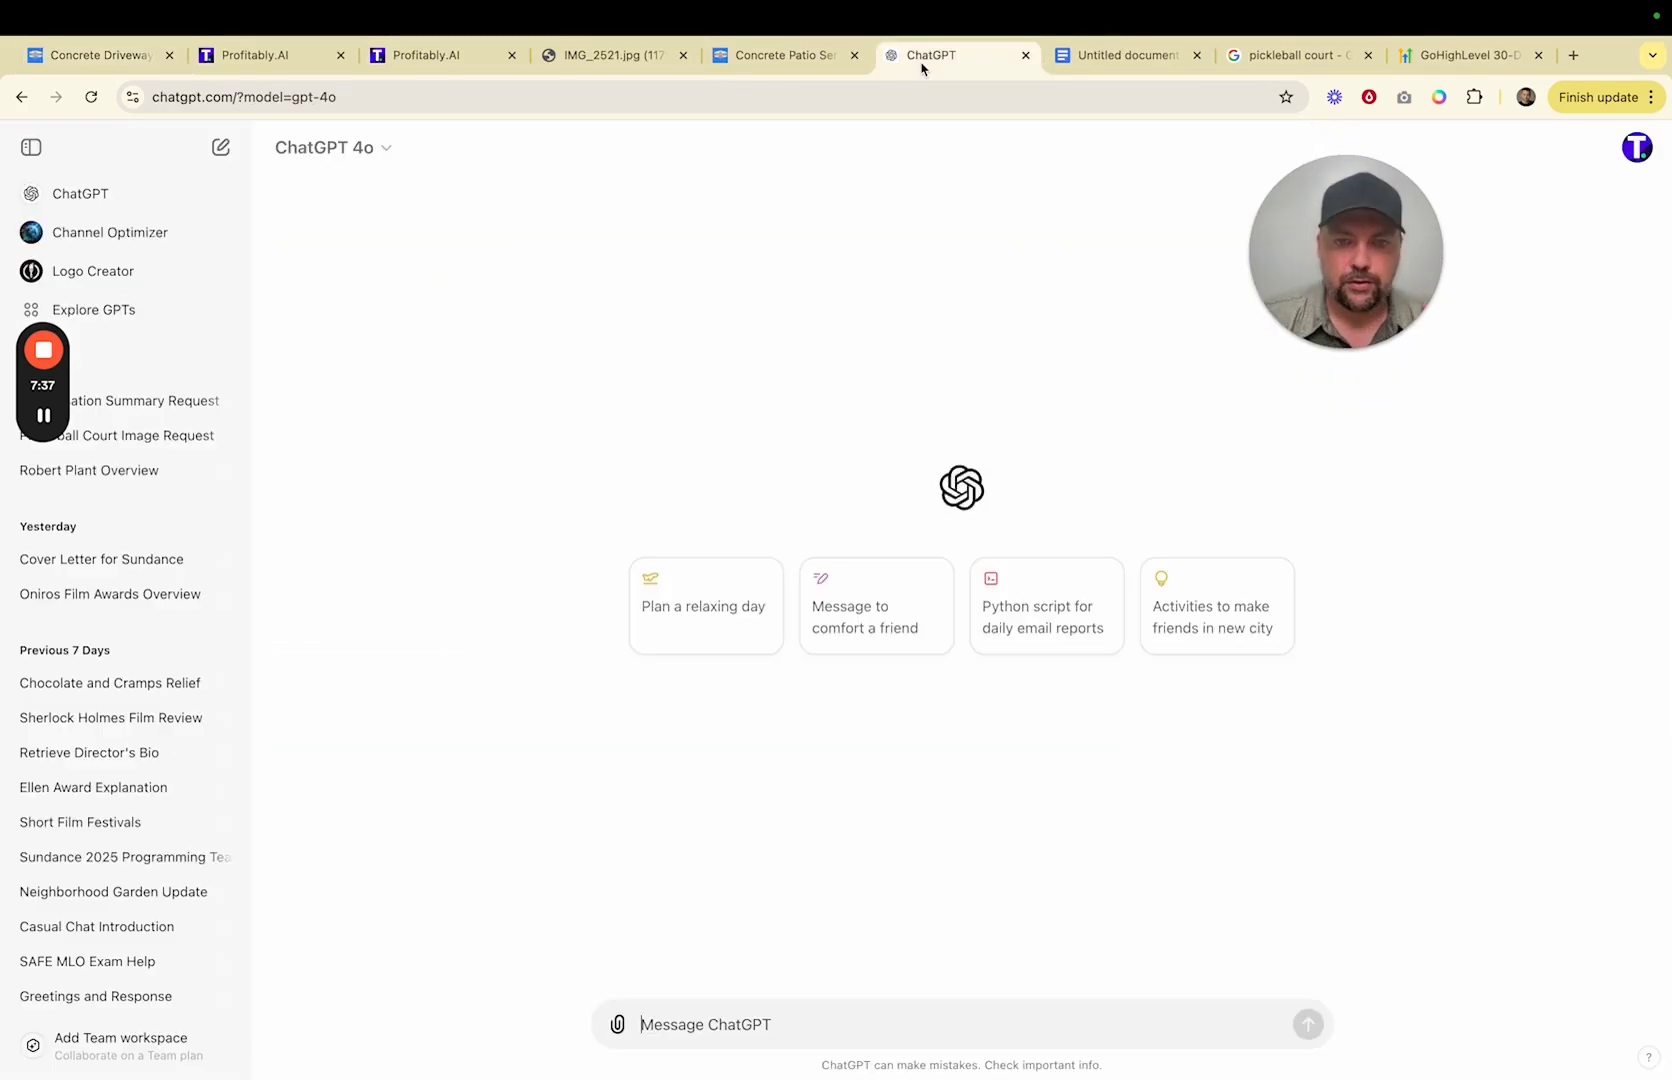
pyautogui.click(705, 1022)
pyautogui.write('Hey ch')
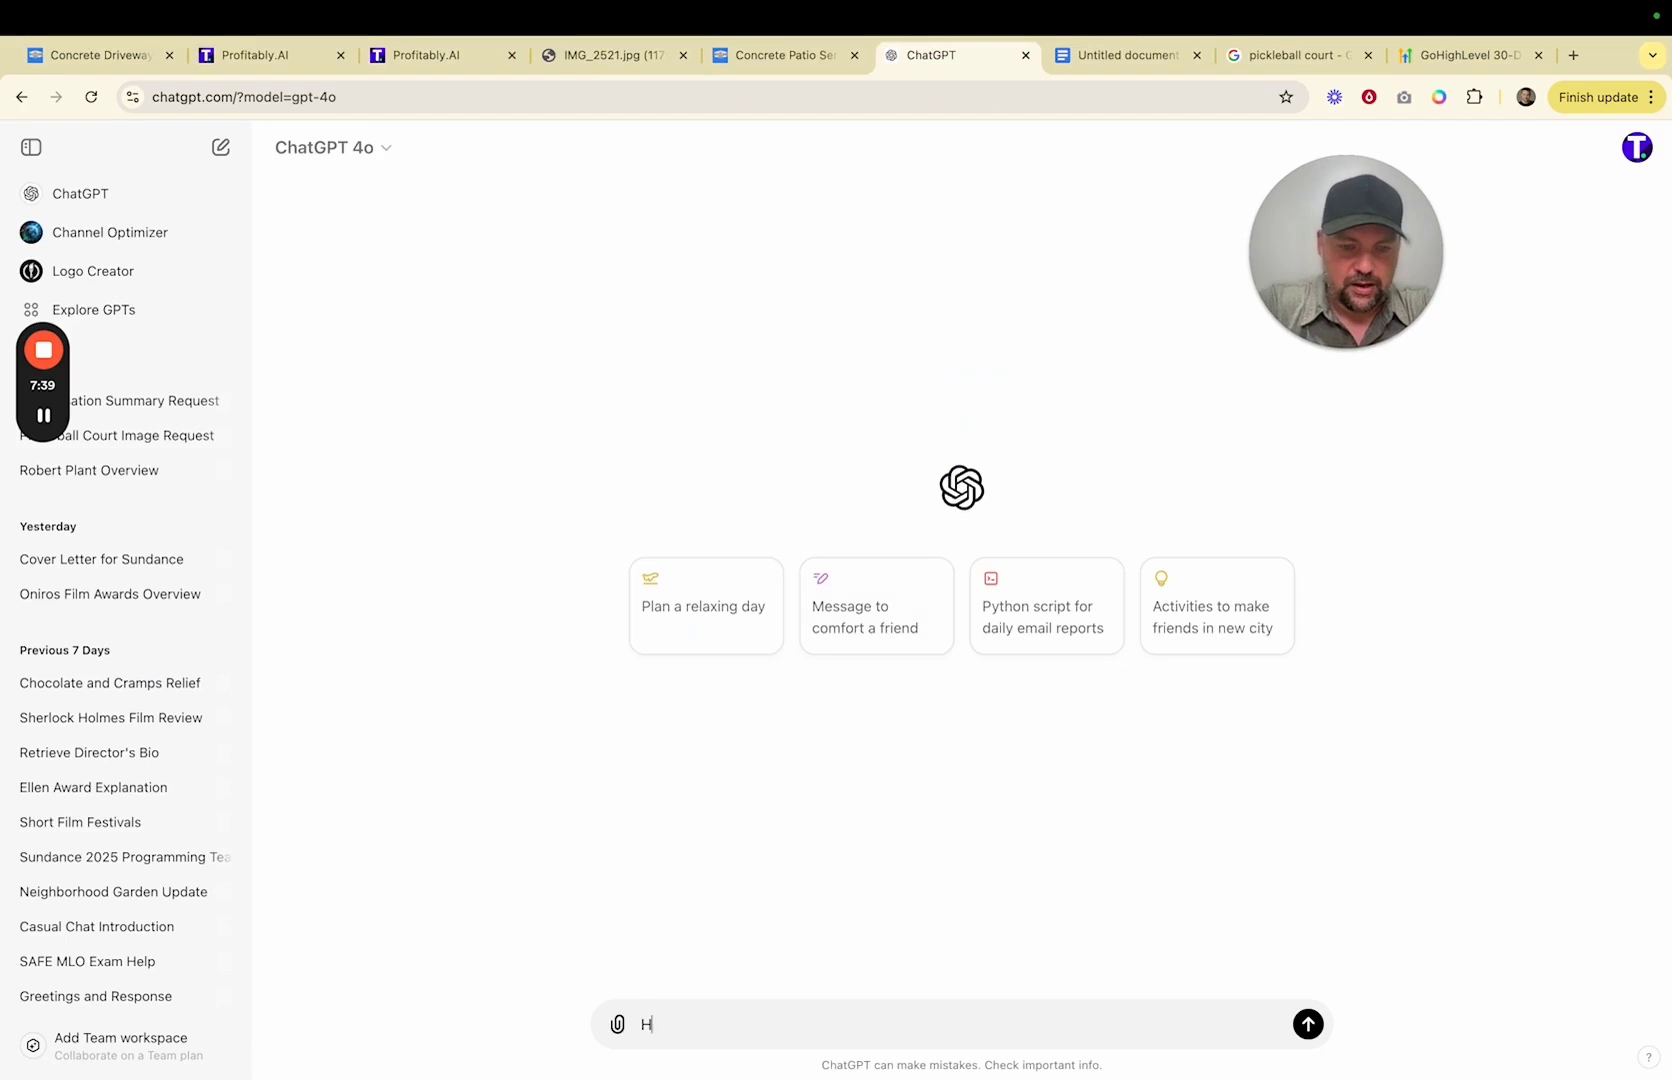
pyautogui.write('at')
pyautogui.press('Return')
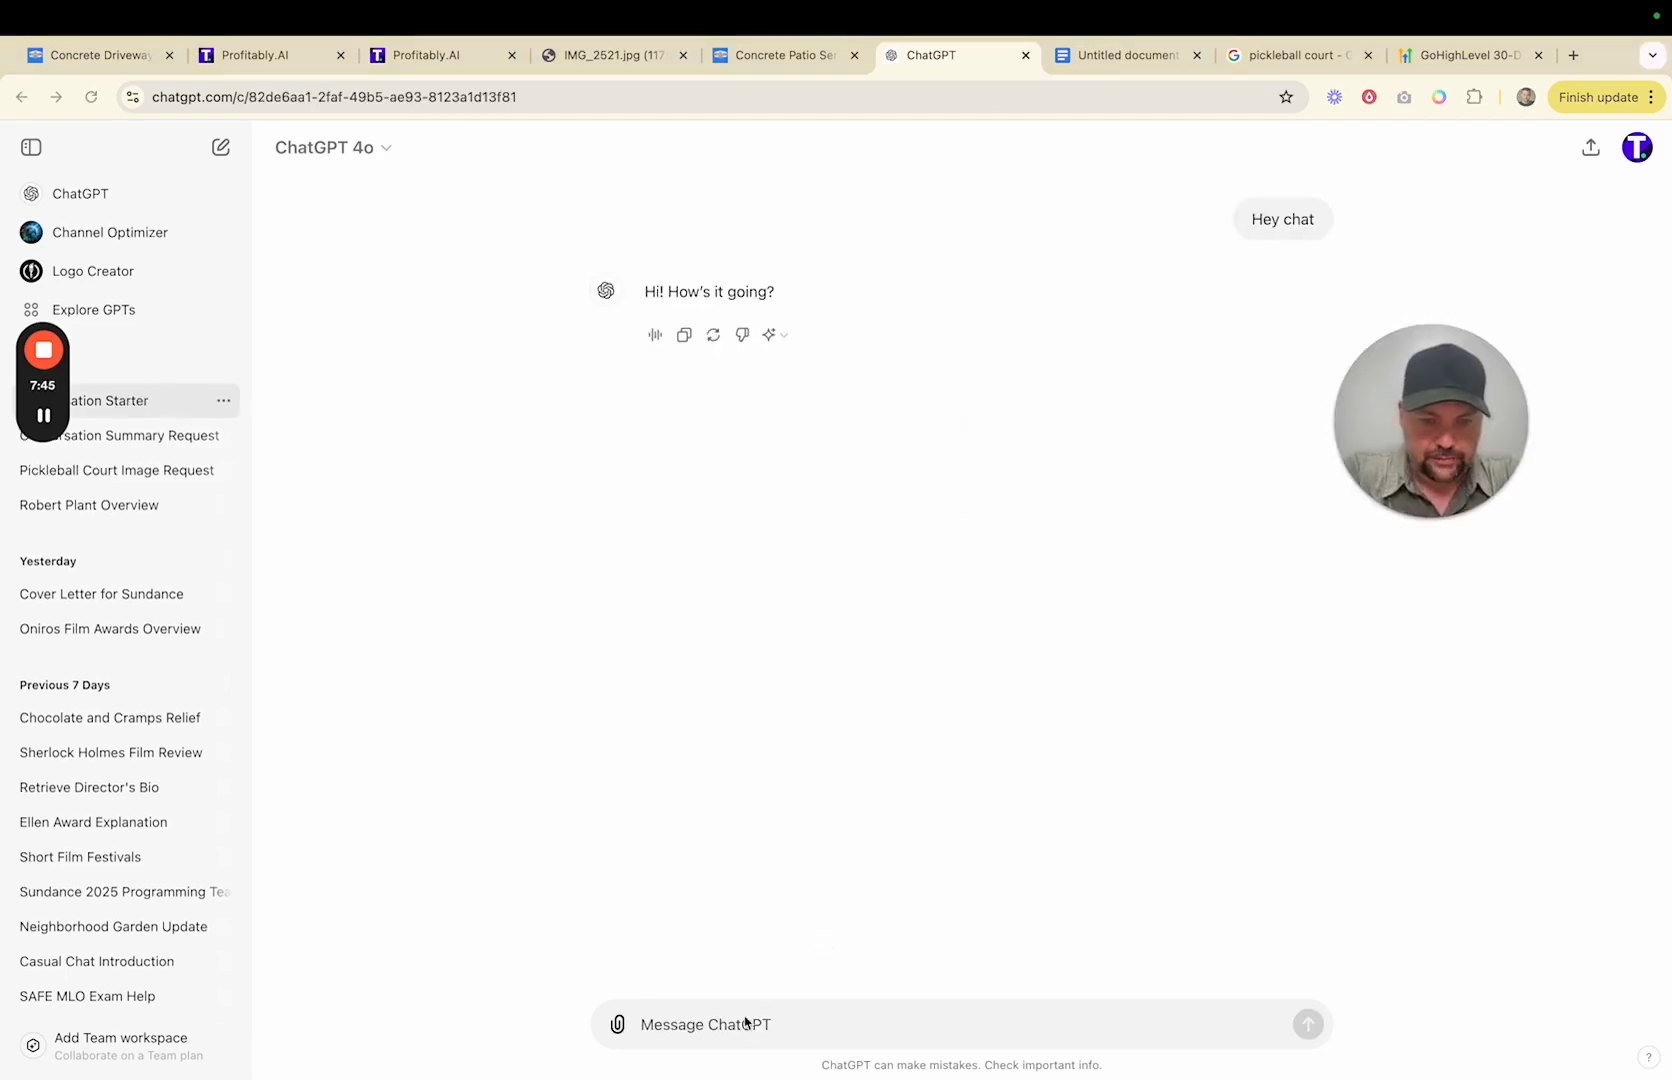
pyautogui.write('I need some help with content for my websit')
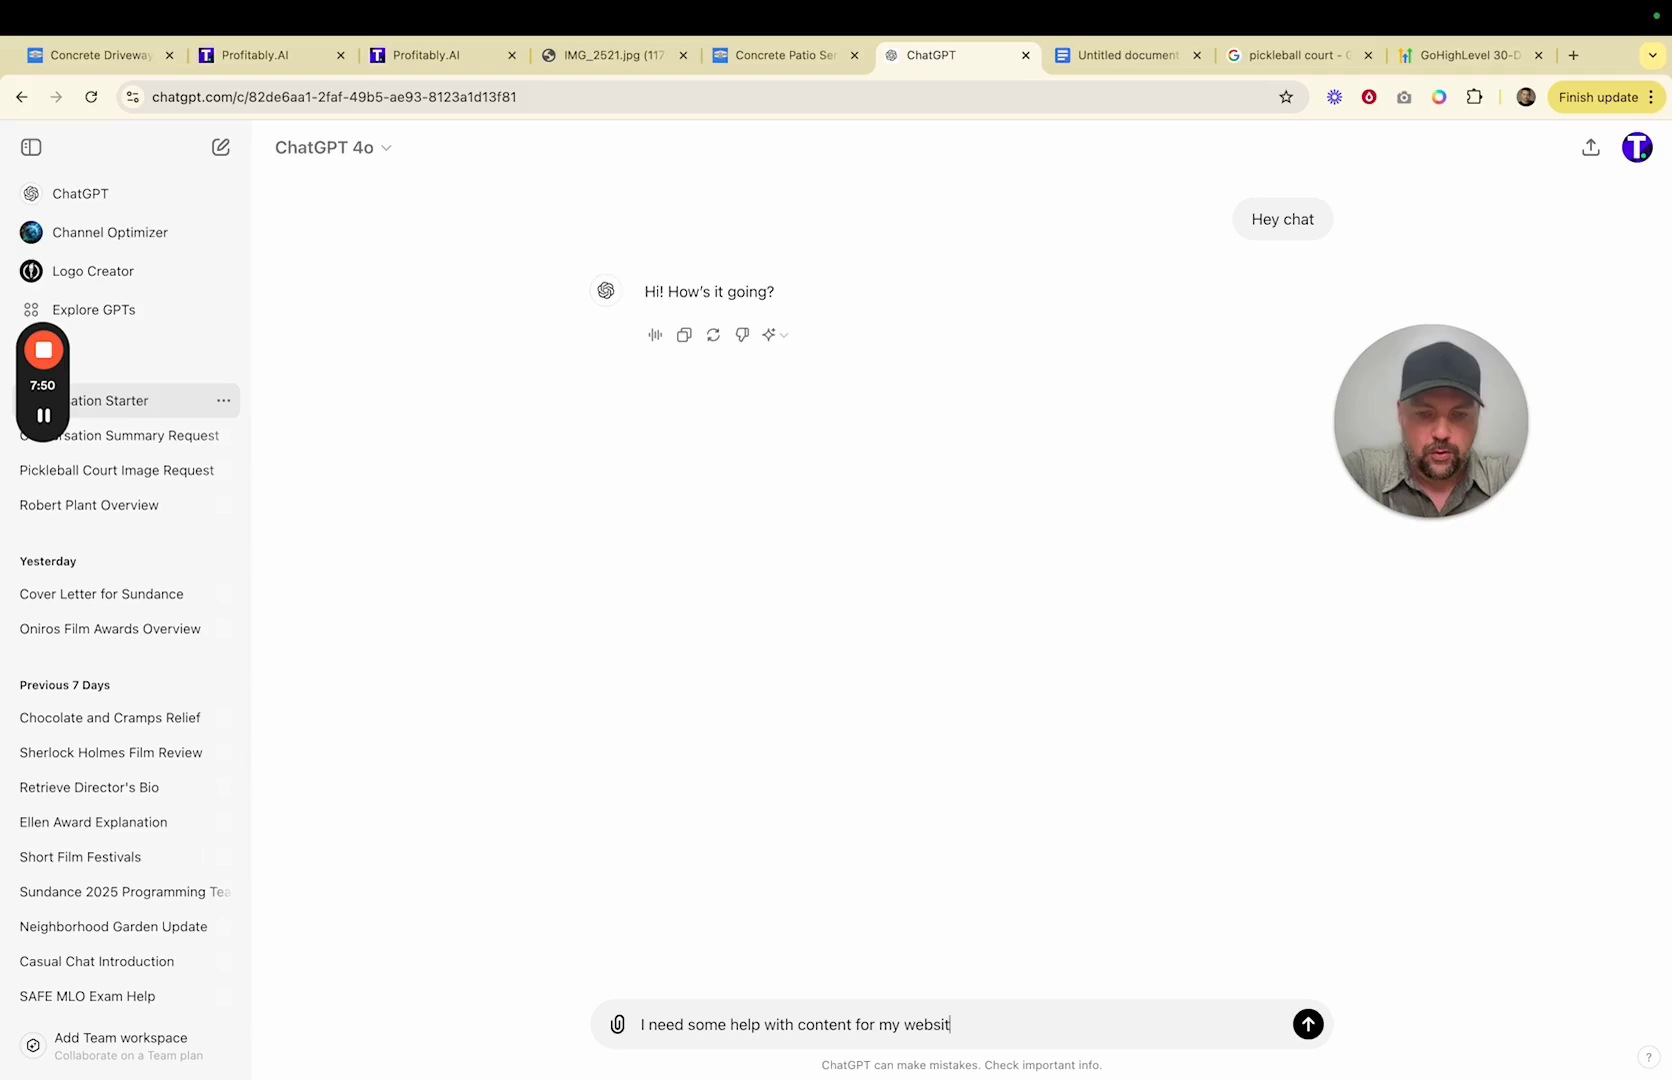
pyautogui.write('e "Katy C')
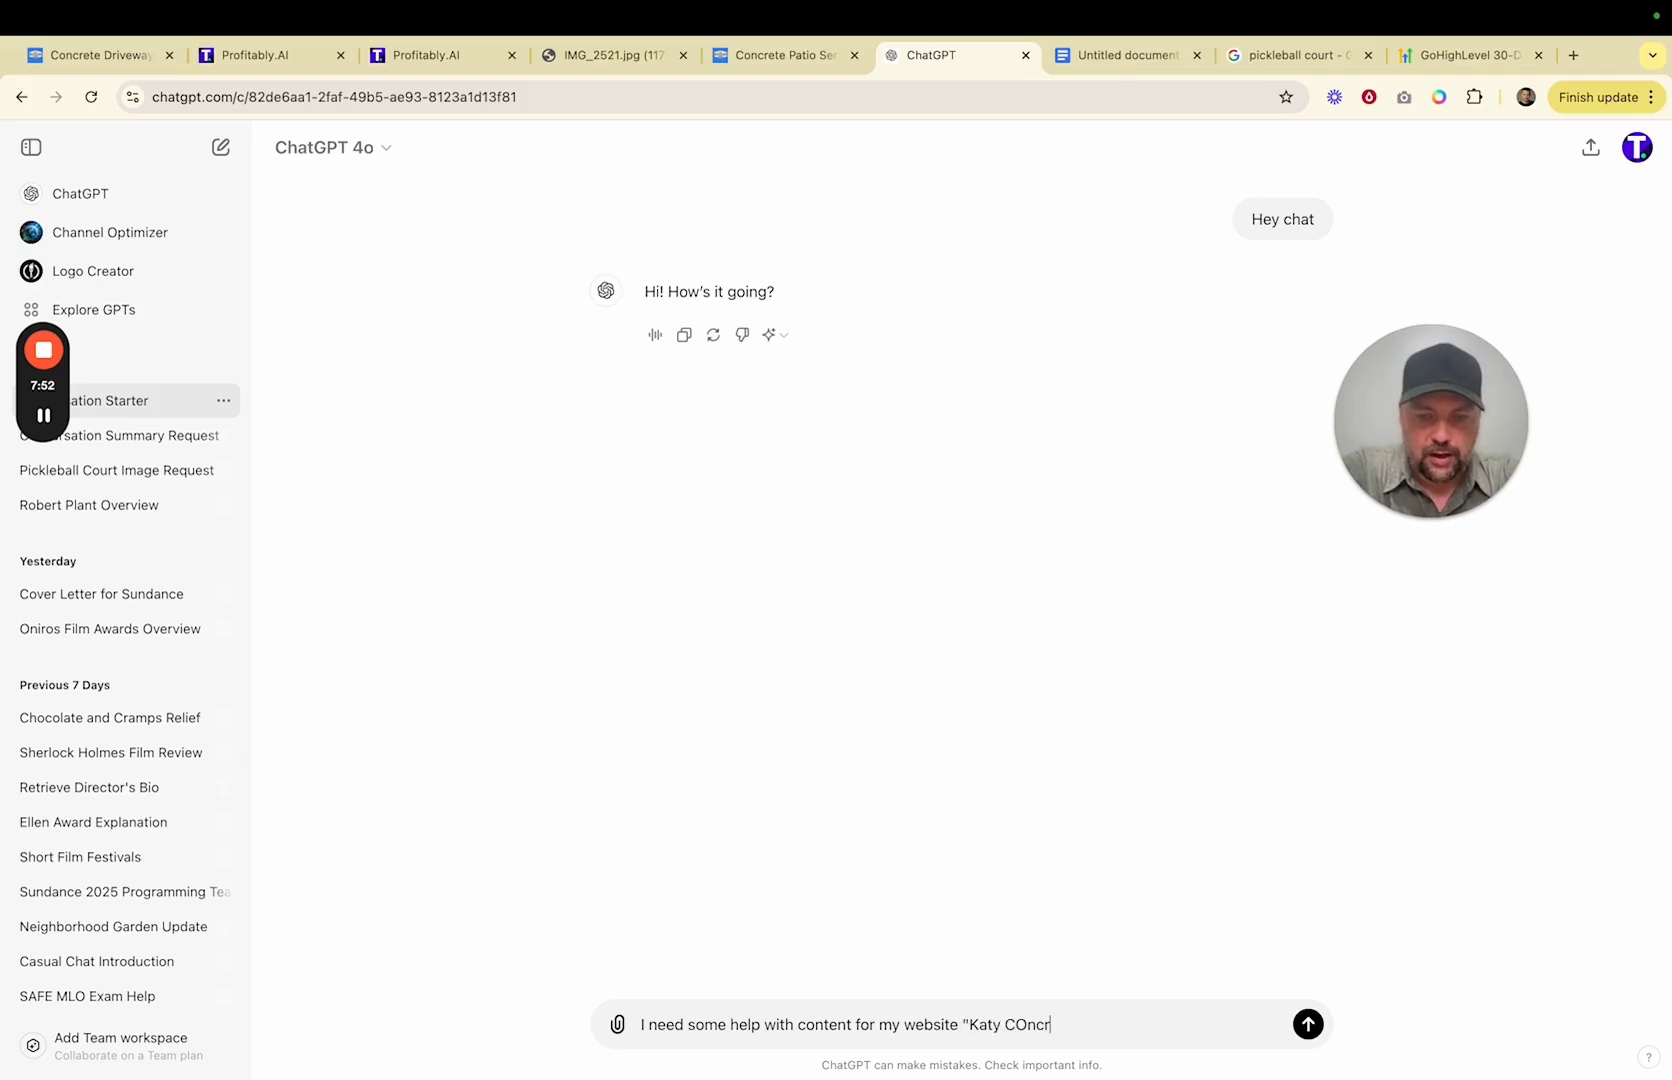
pyautogui.write('oncrete C')
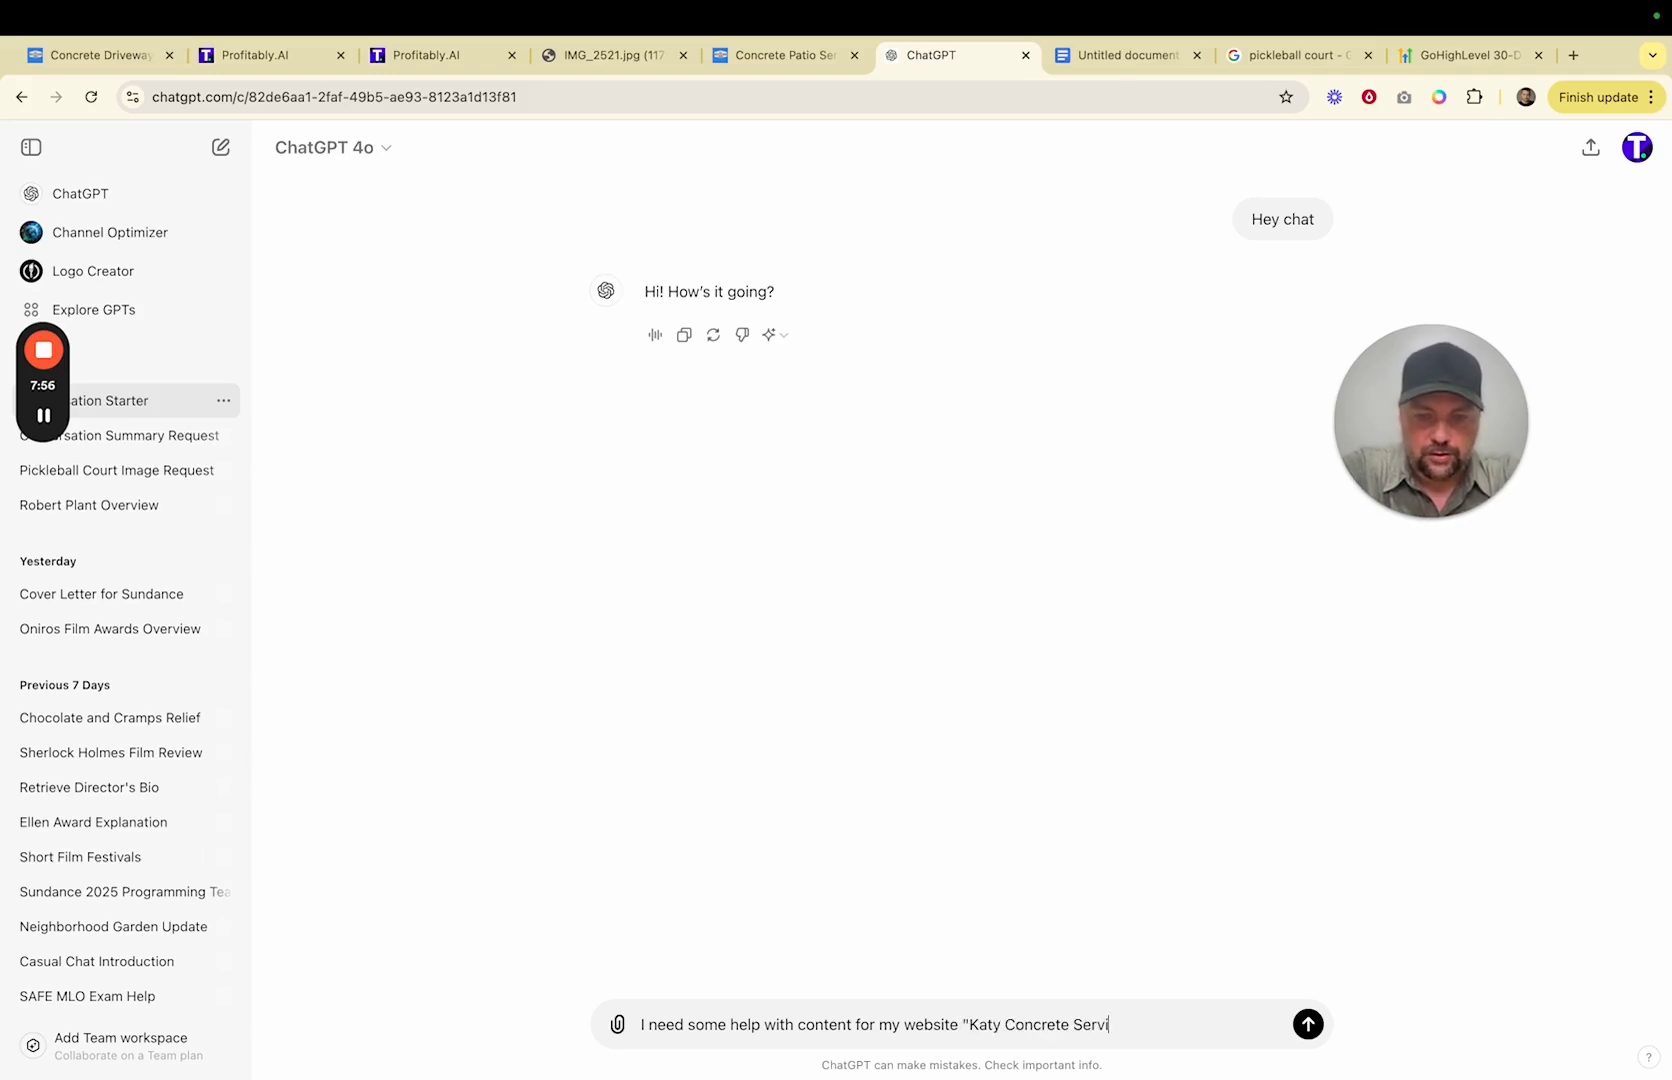
pyautogui.write('ervice"')
pyautogui.press('Return')
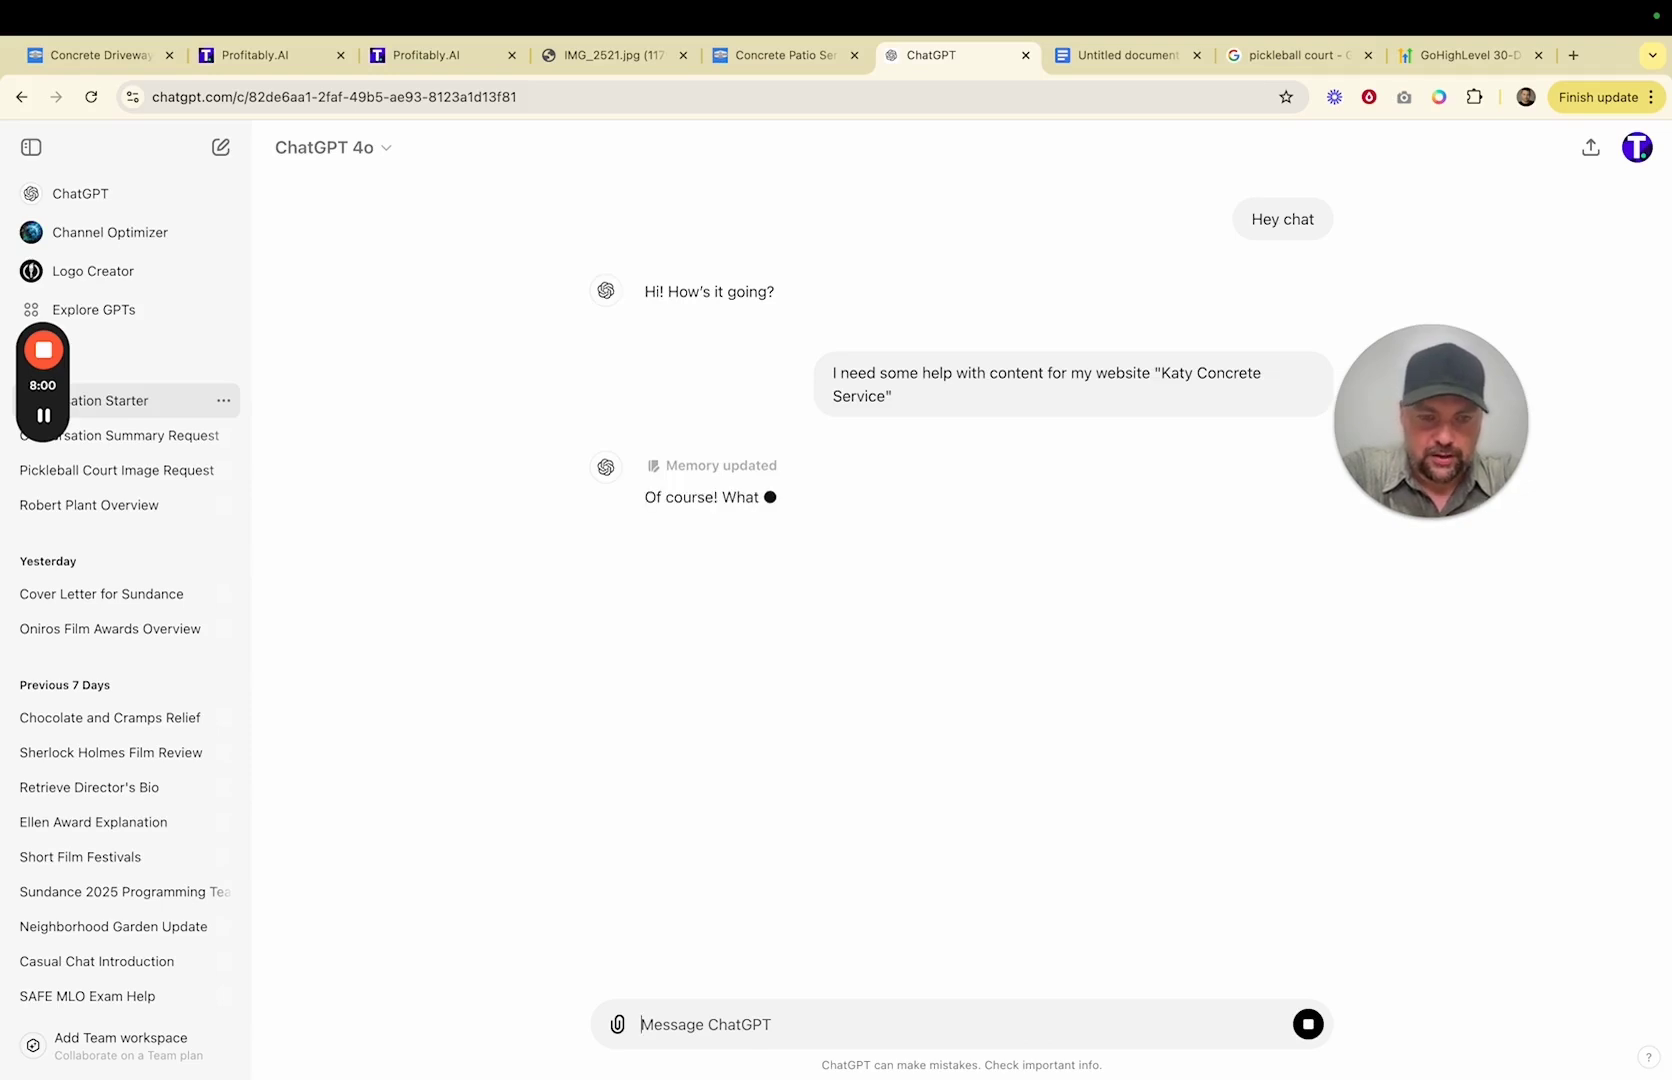
# - Tell ChatGPT you're uploading one of your posts and paste the Concrete Driveways article
pyautogui.write("I'm going to upload one o")
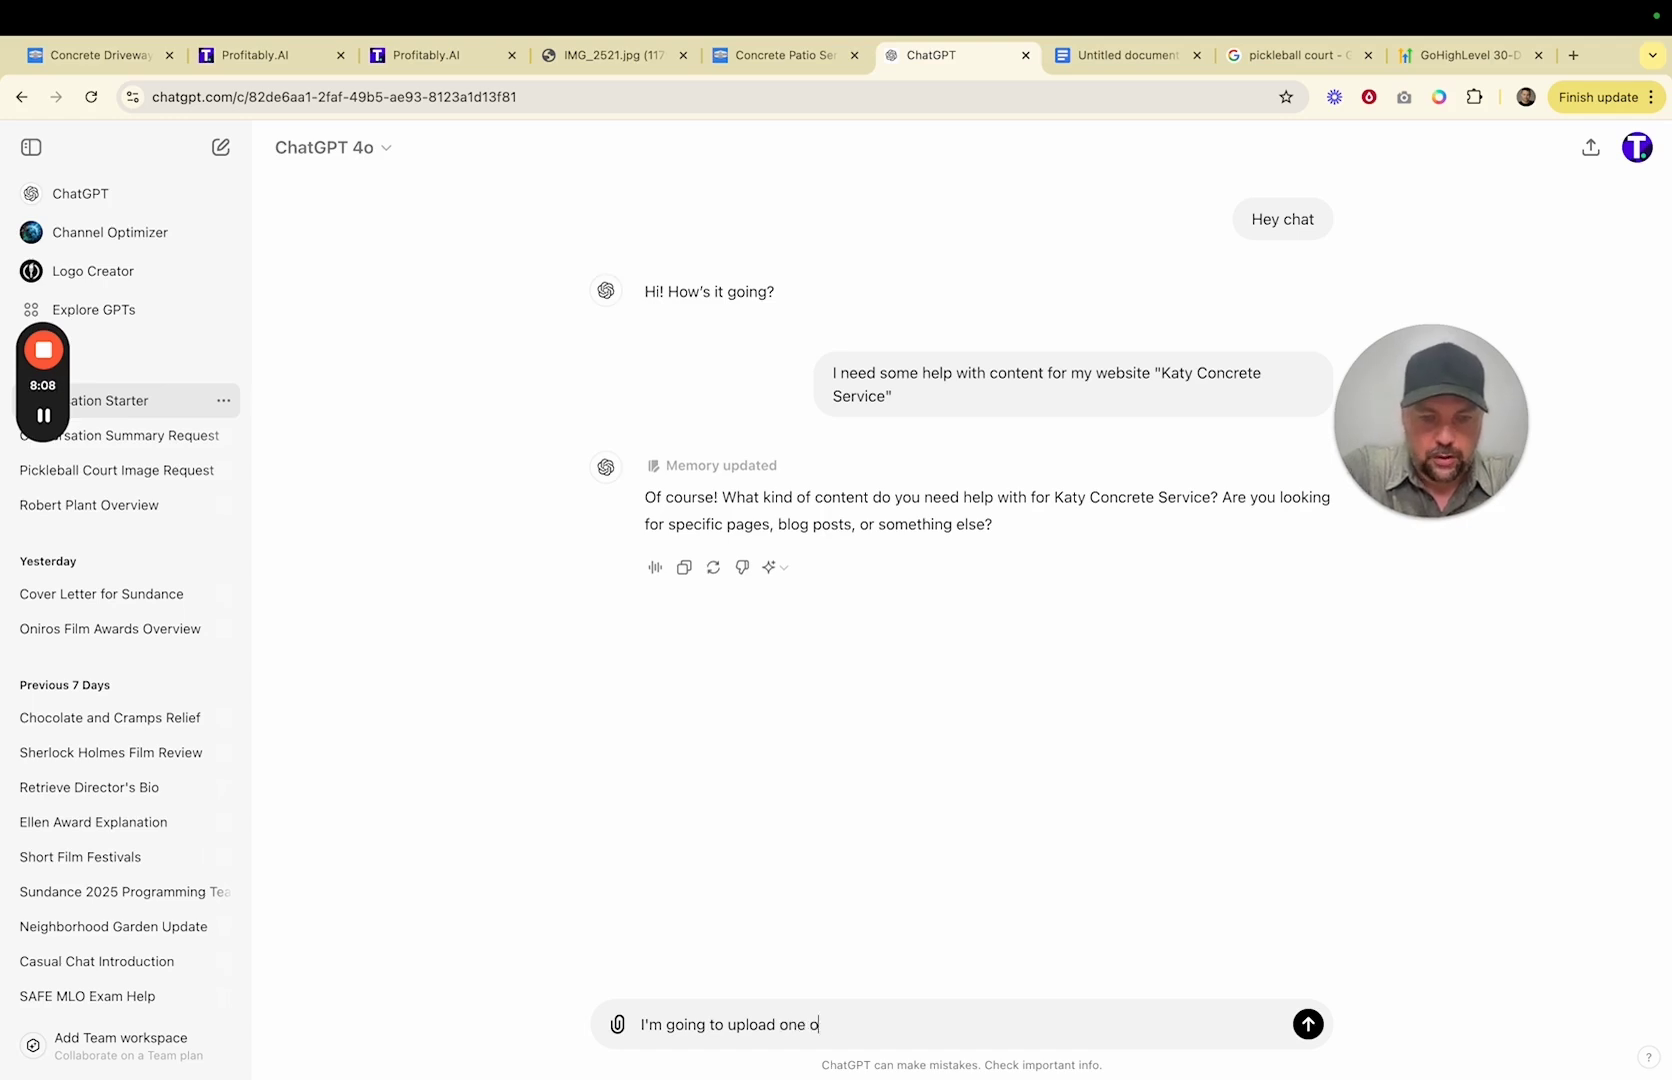
pyautogui.write('f pour')
pyautogui.press('BackSpace')
pyautogui.press('BackSpace')
pyautogui.press('BackSpace')
pyautogui.press('BackSpace')
pyautogui.press('BackSpace')
pyautogui.write('our posts so you can see the f')
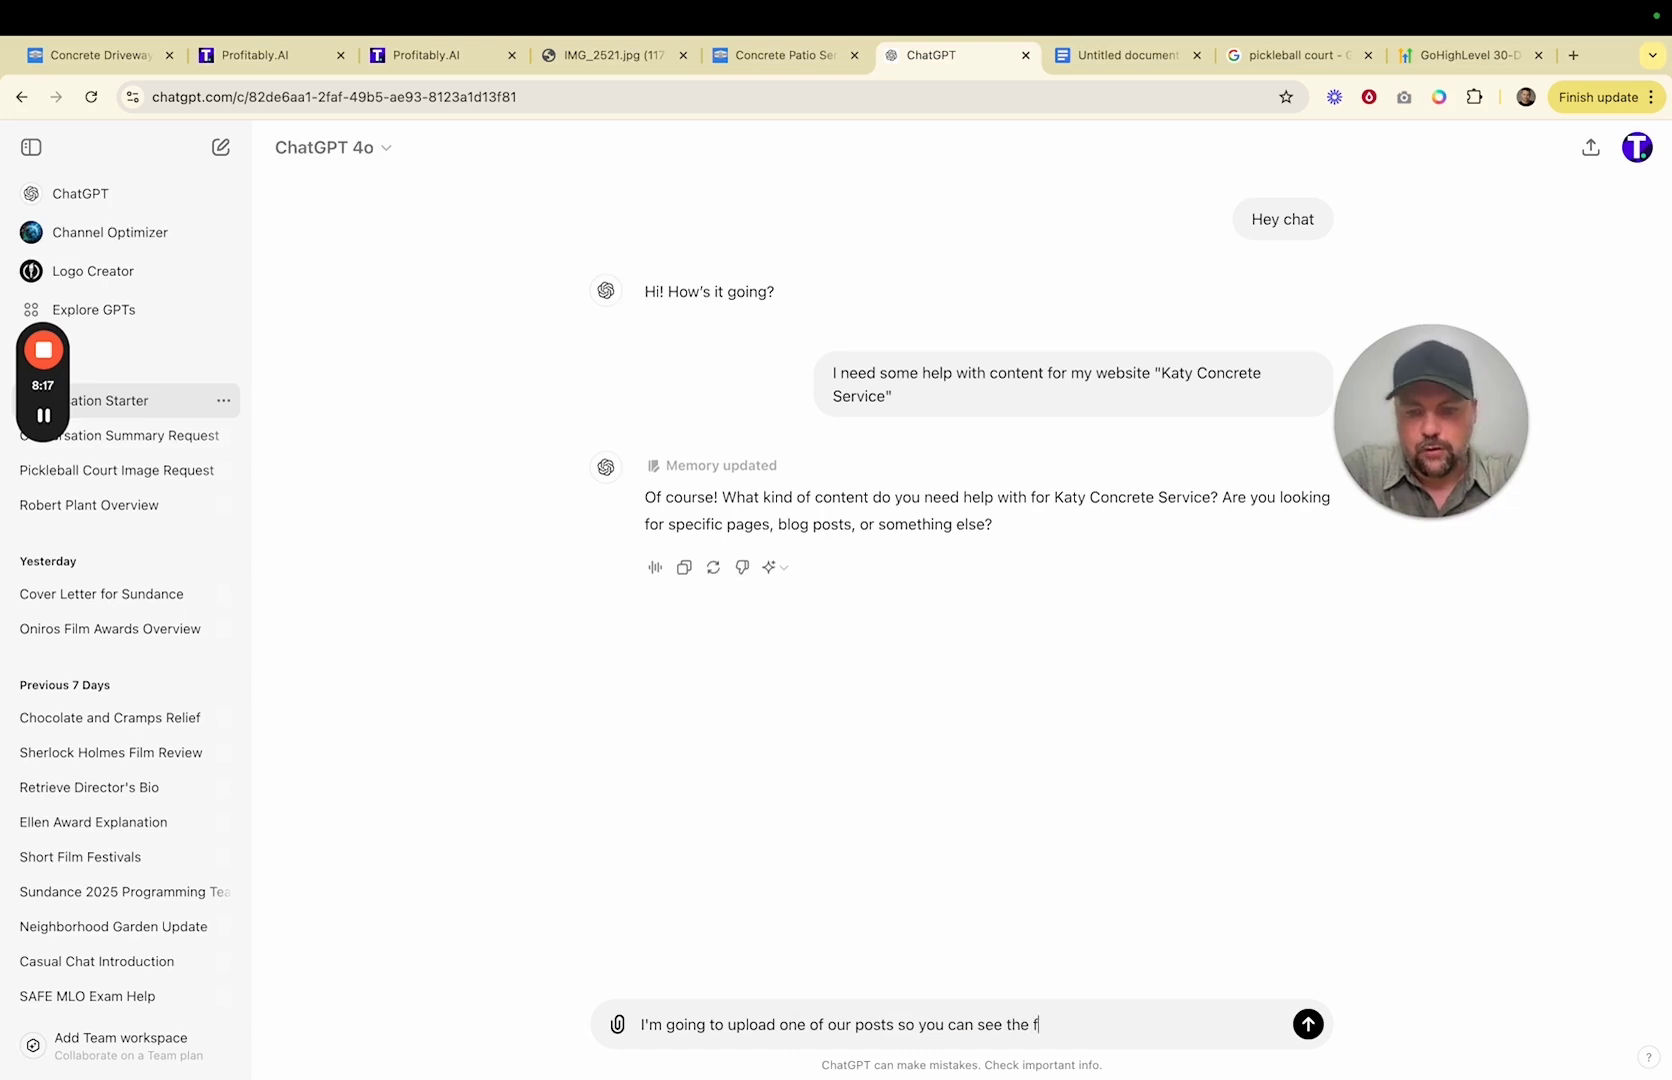
pyautogui.write(':')
pyautogui.press('Return')
pyautogui.press('super+v')
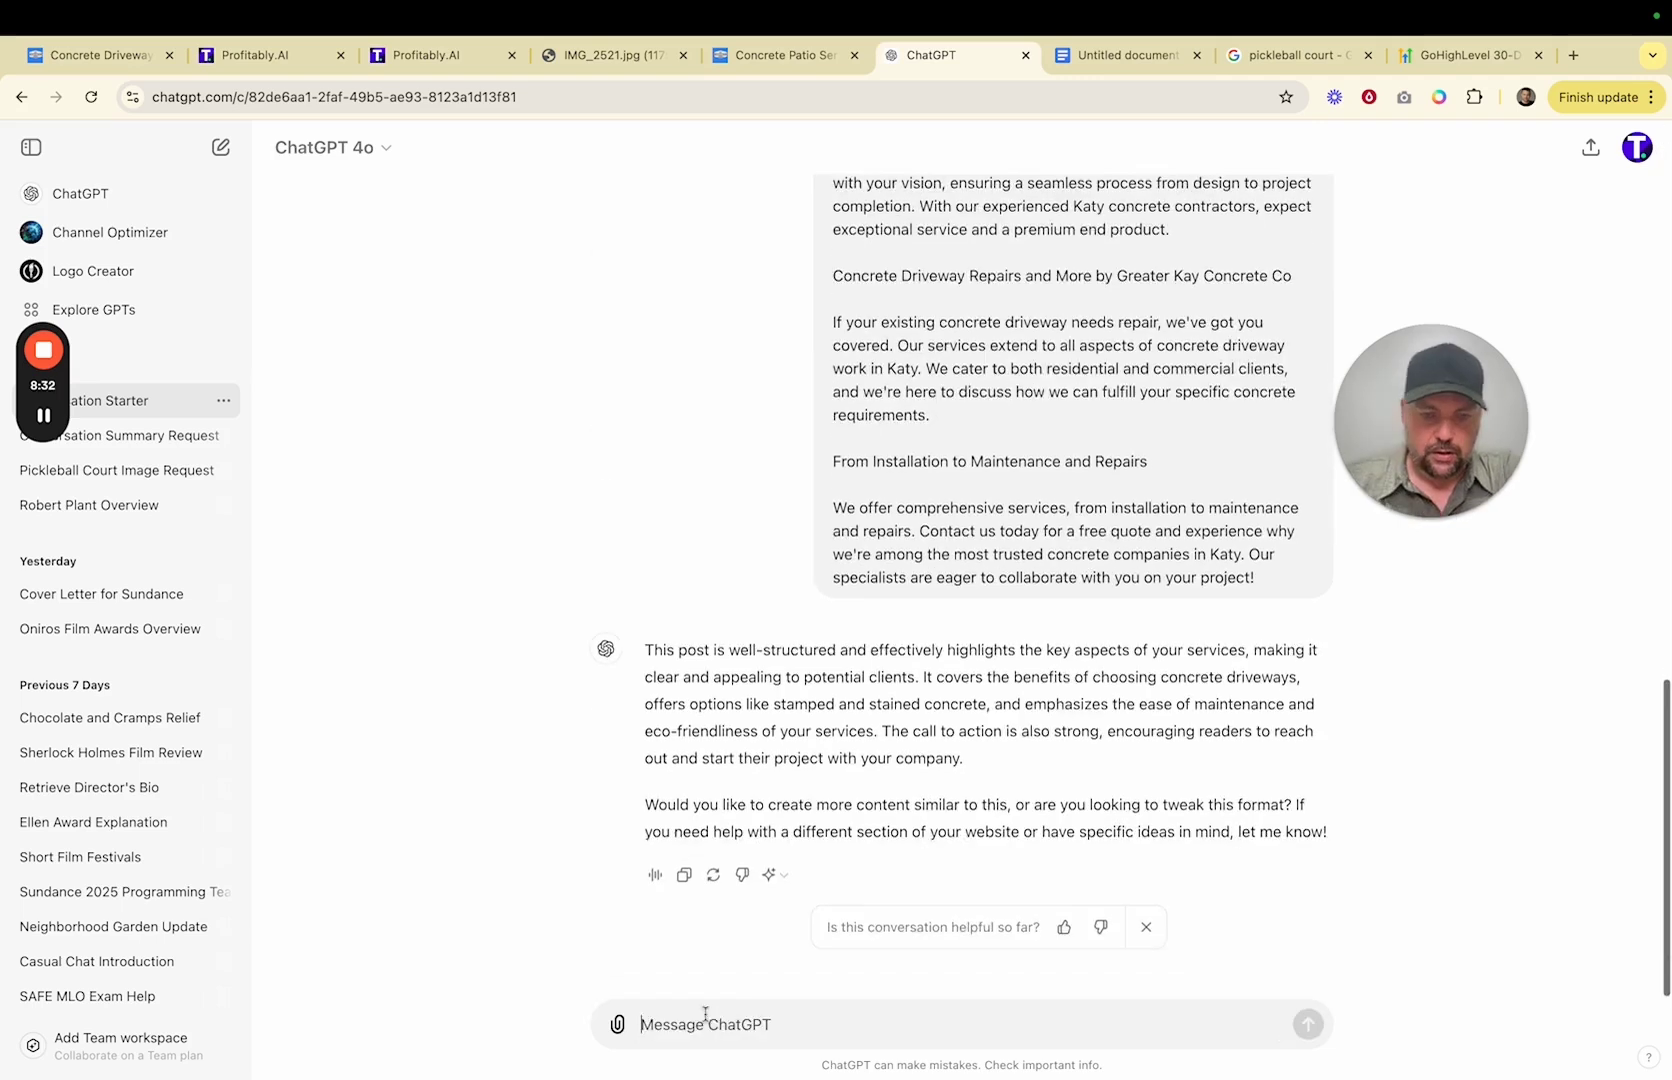
# - Request an SEO-optimized post for the term "Pickleball Court Installation"
pyautogui.write('I need an SEO Op')
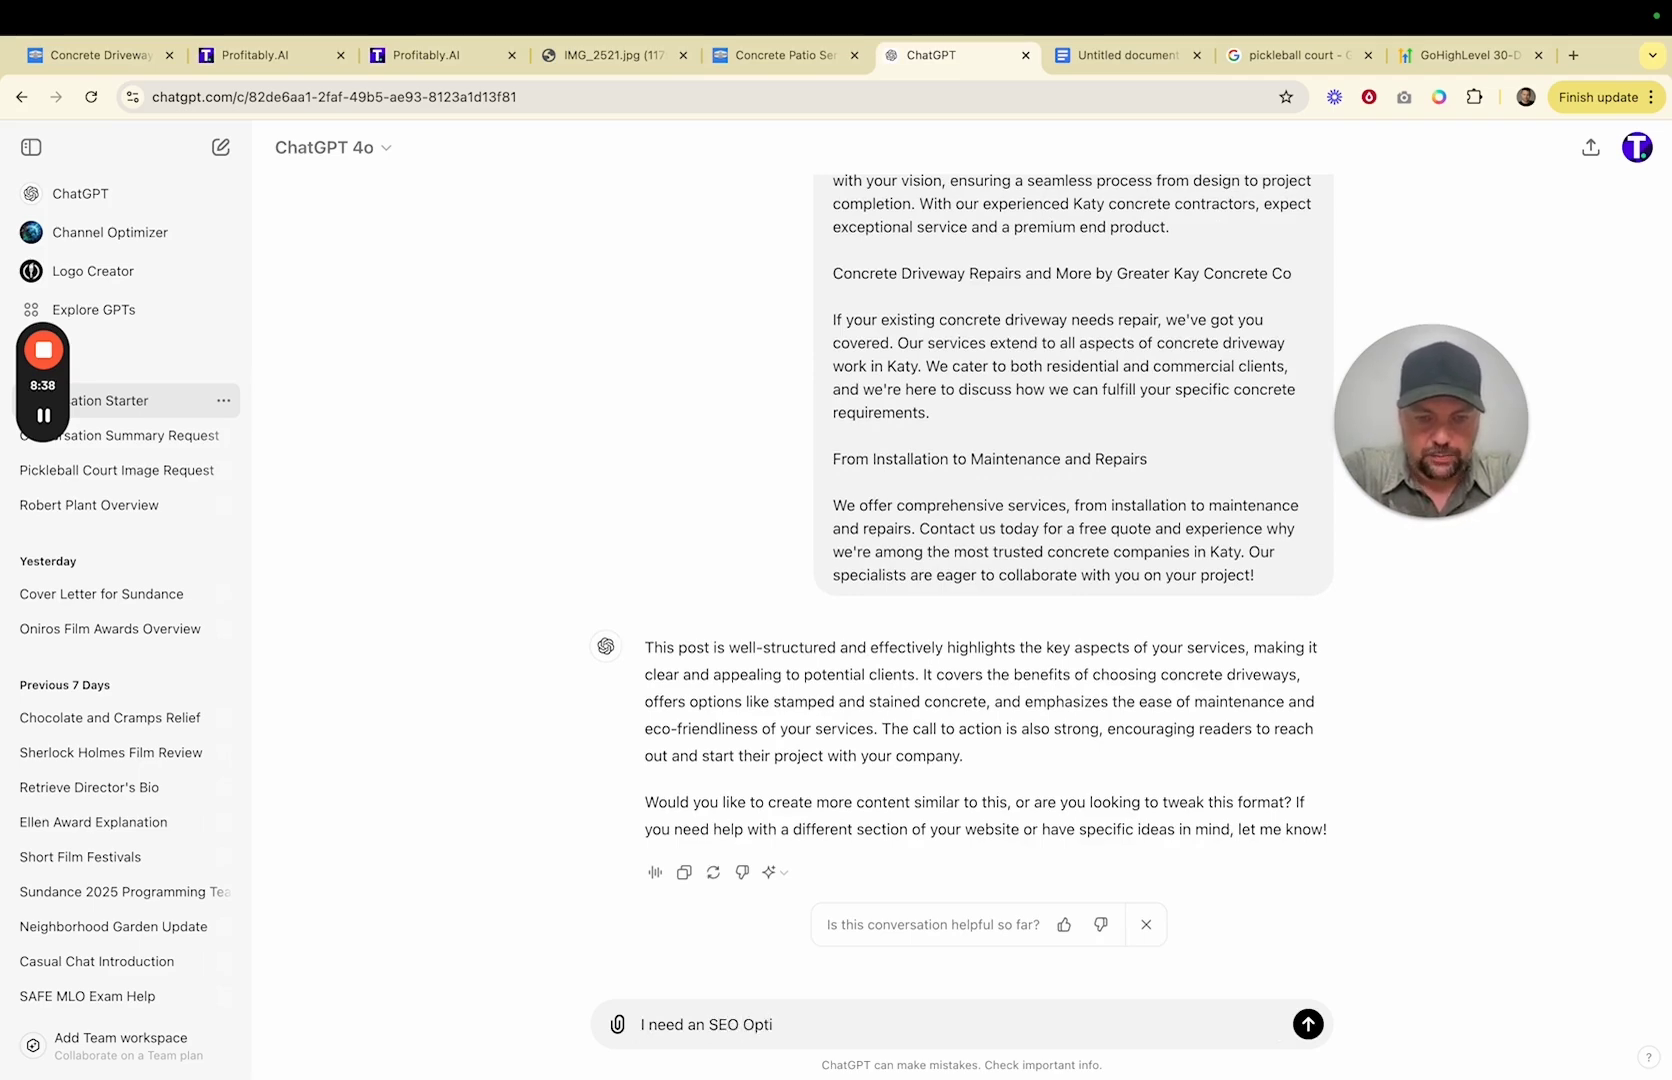
pyautogui.write('ttimized post for the')
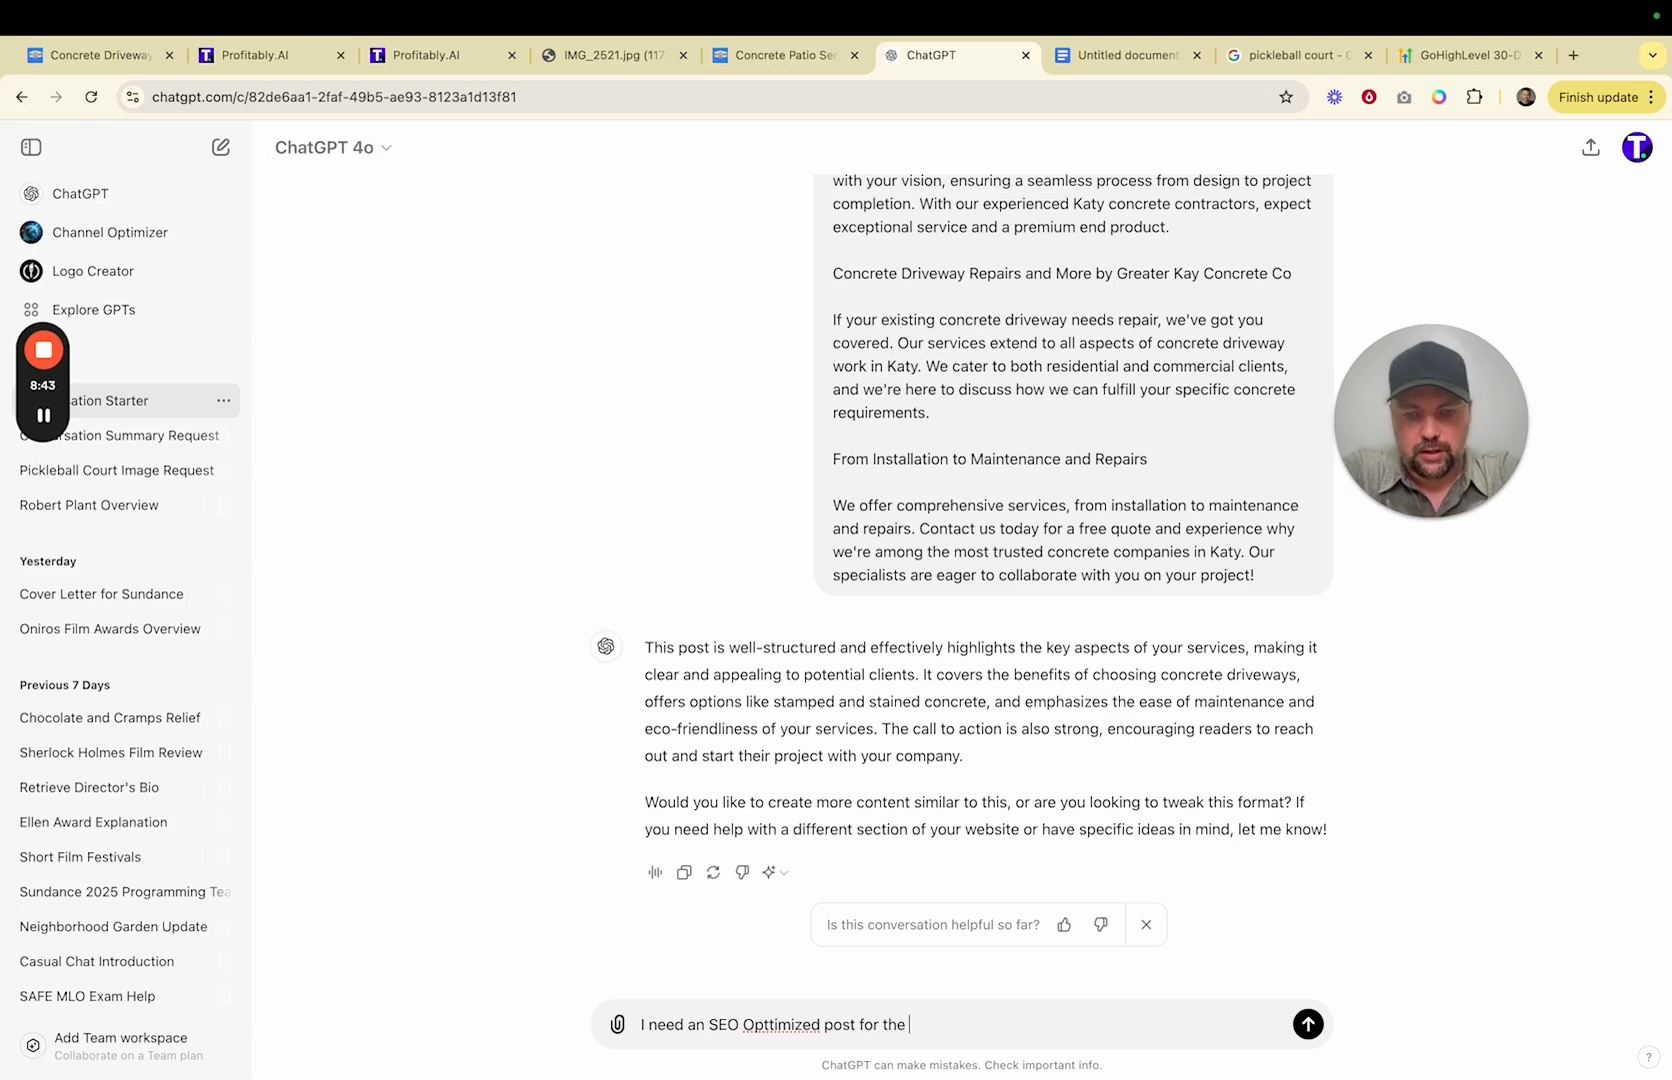
pyautogui.write(' term "')
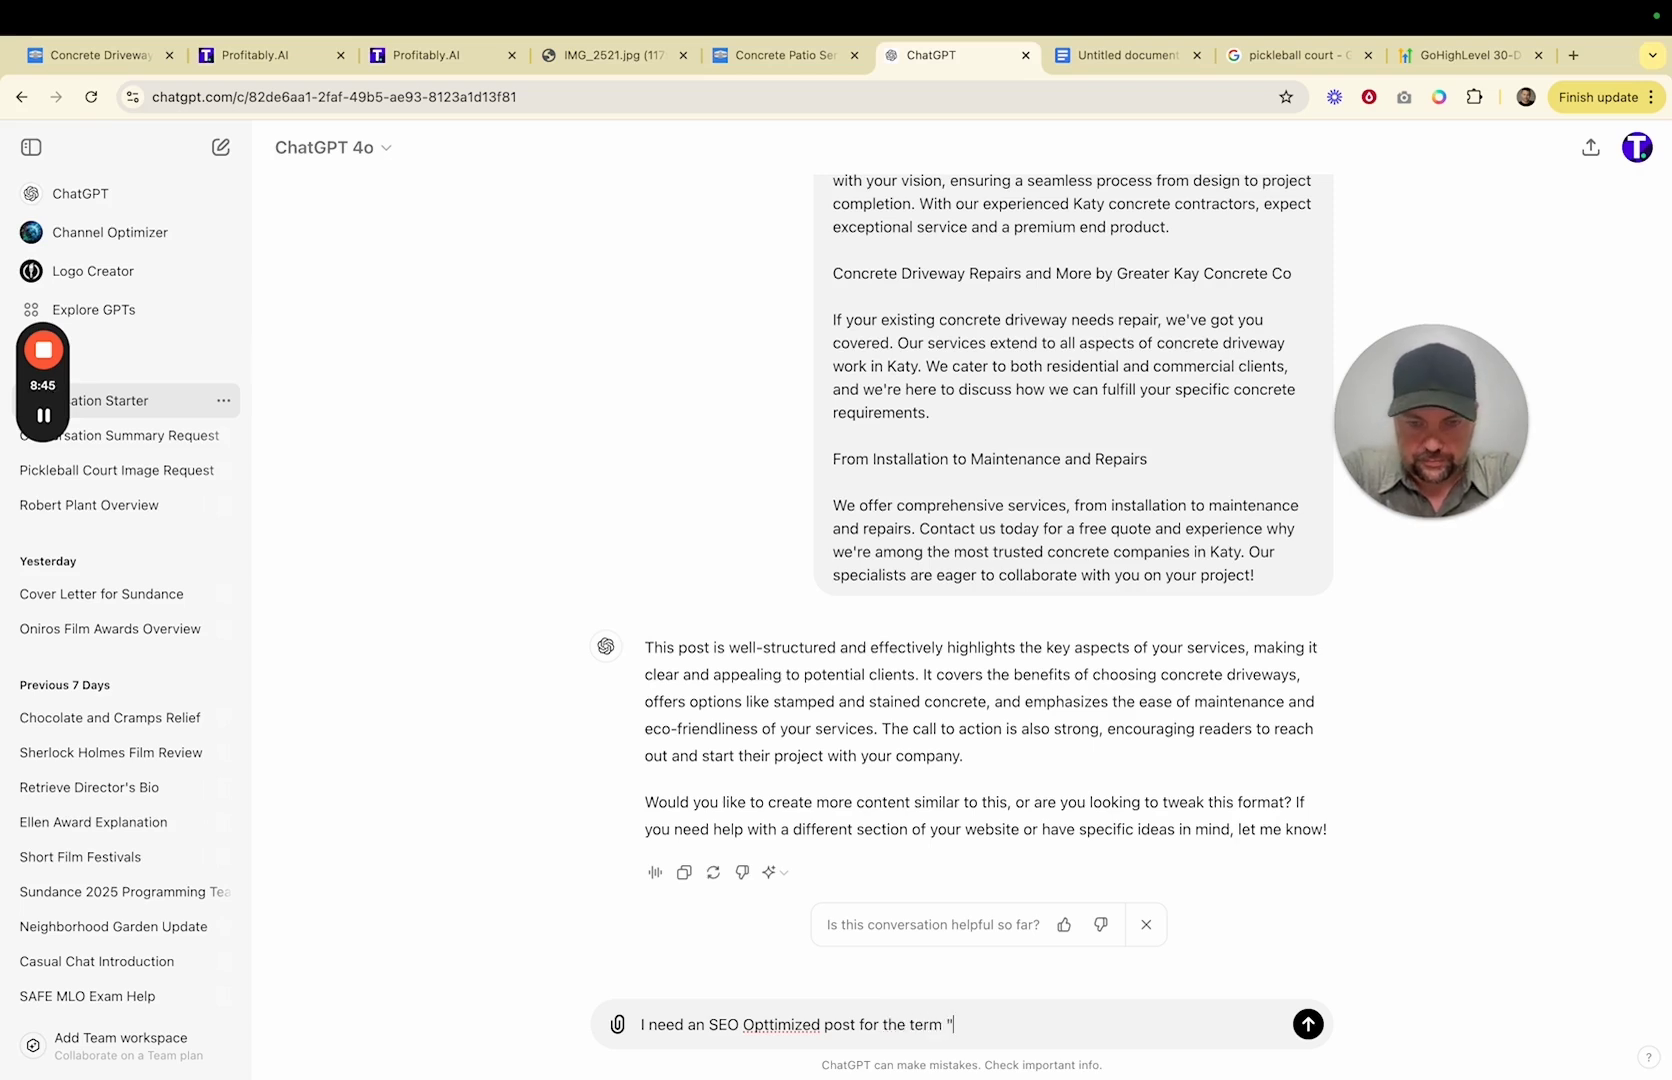
pyautogui.write('Pickleball Court Inst')
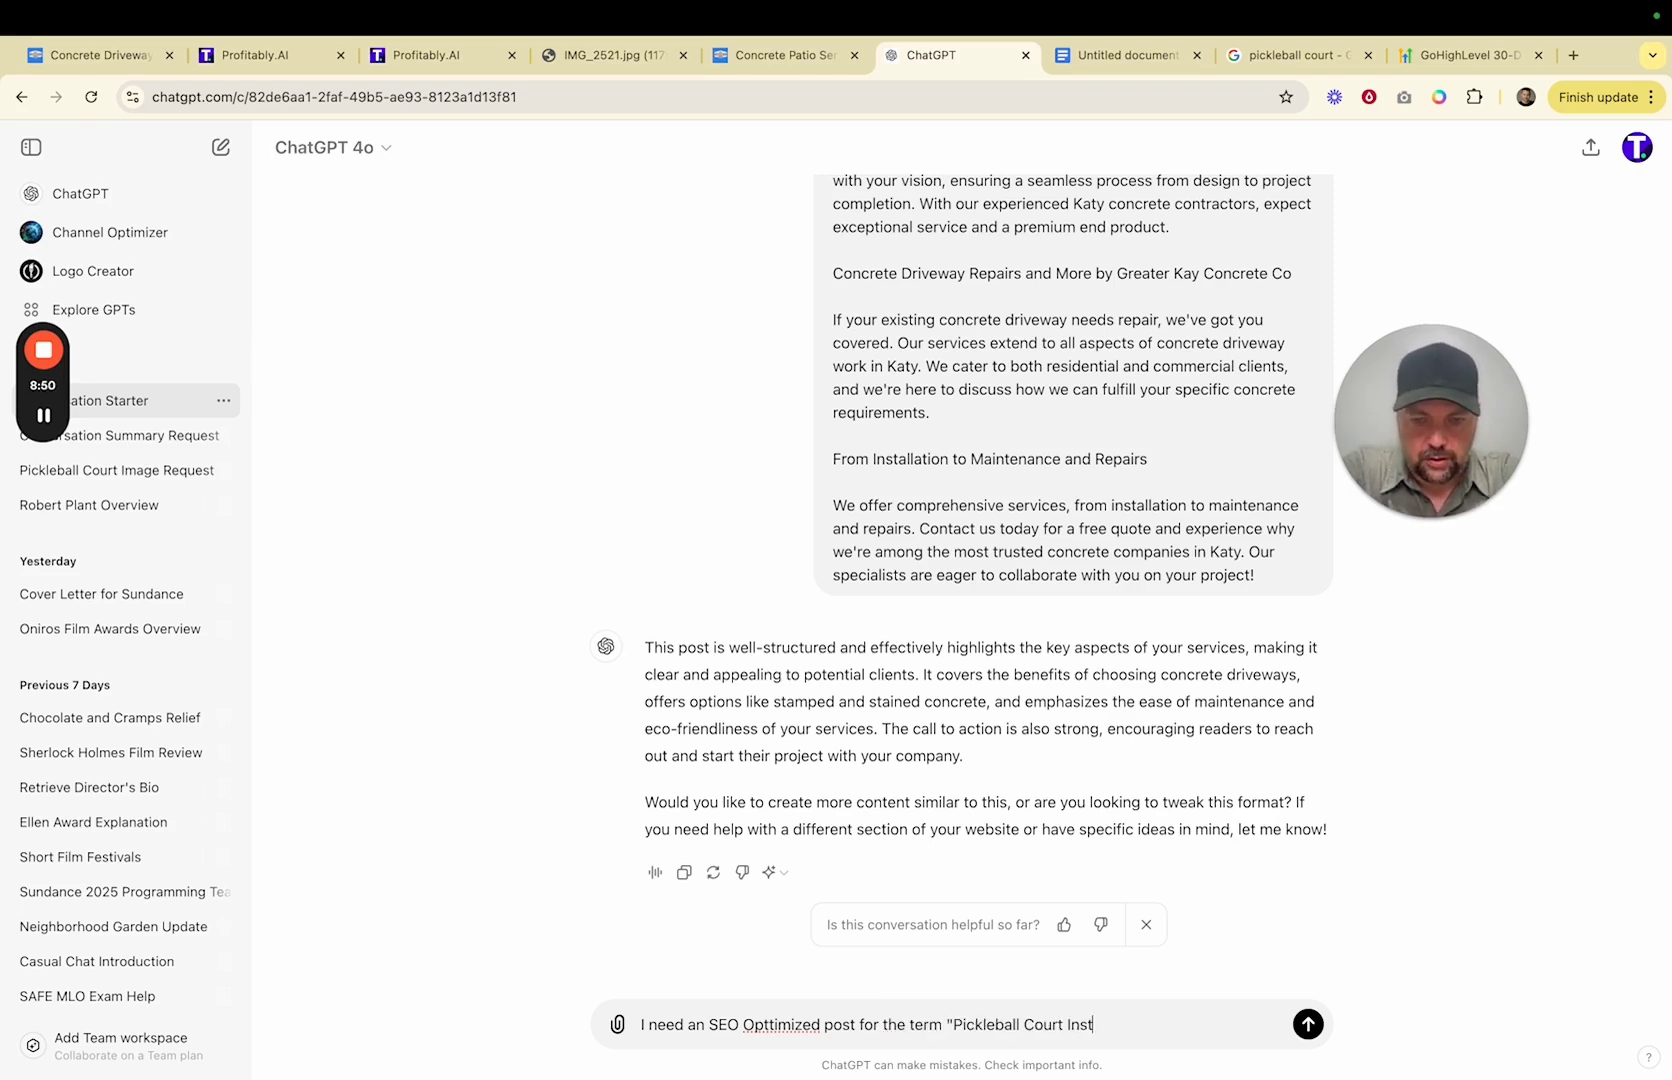
pyautogui.write('allation"')
pyautogui.press('Return')
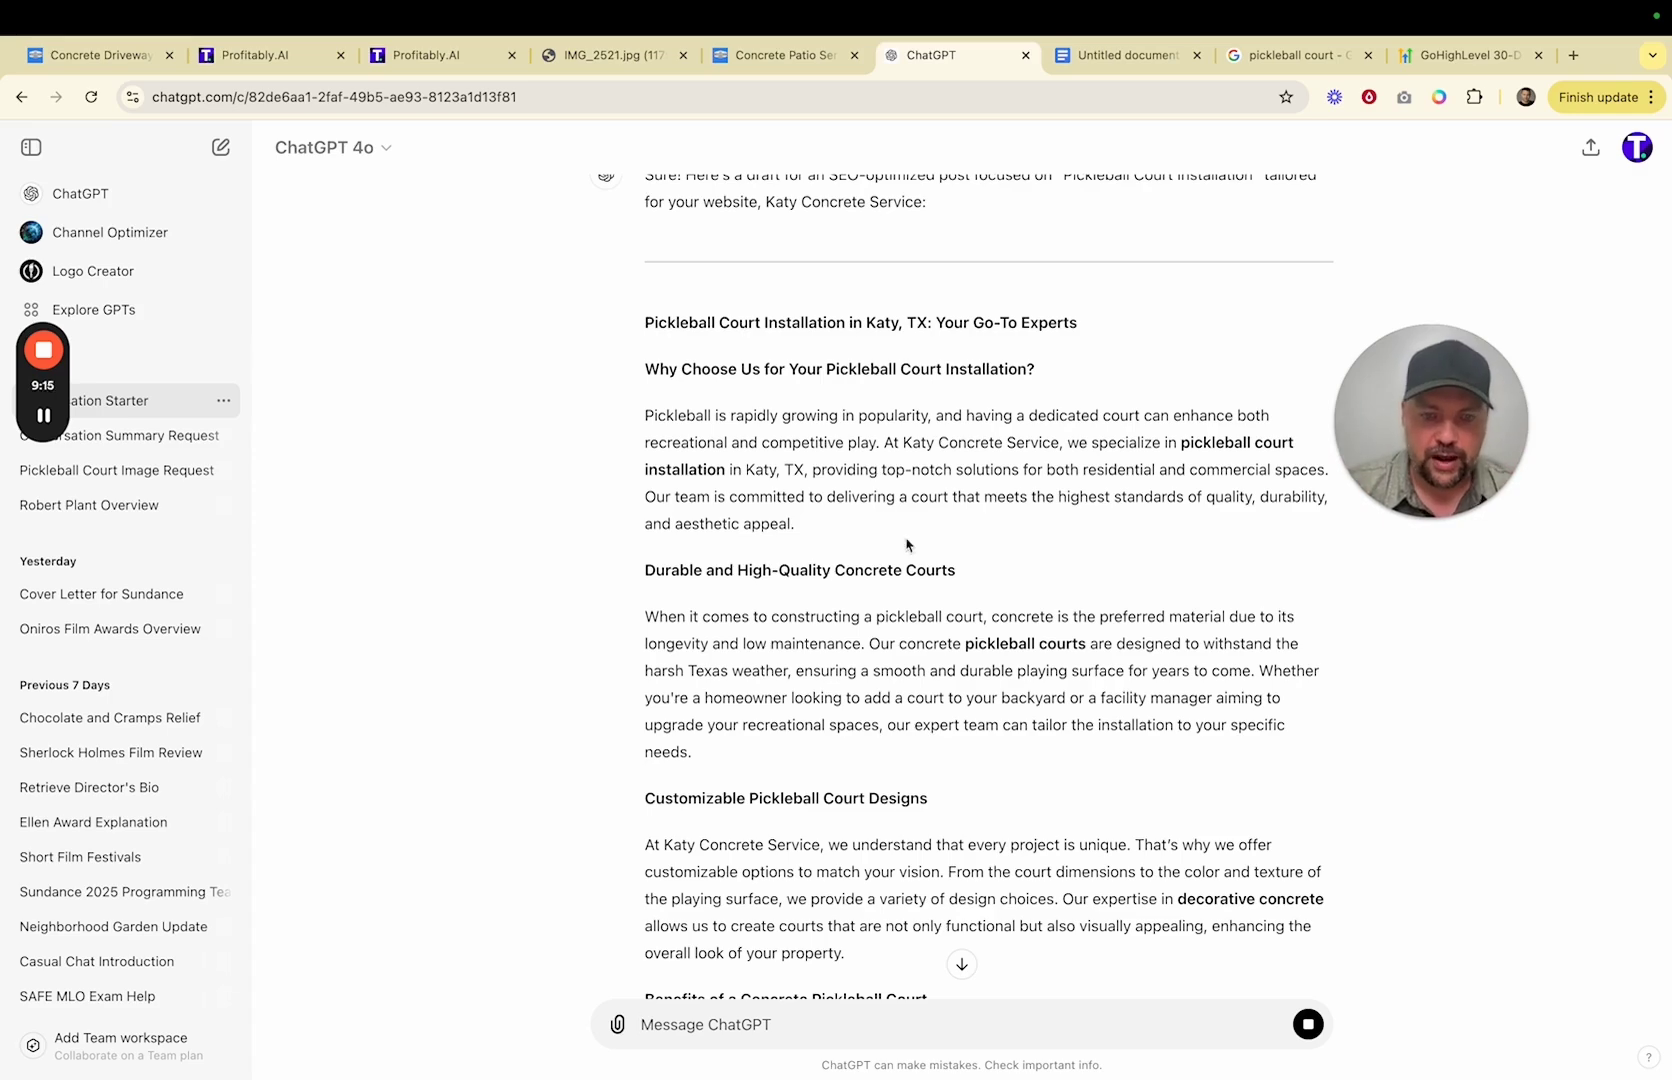
pyautogui.scroll(-10, 915, 565)
pyautogui.scroll(3, 930, 590)
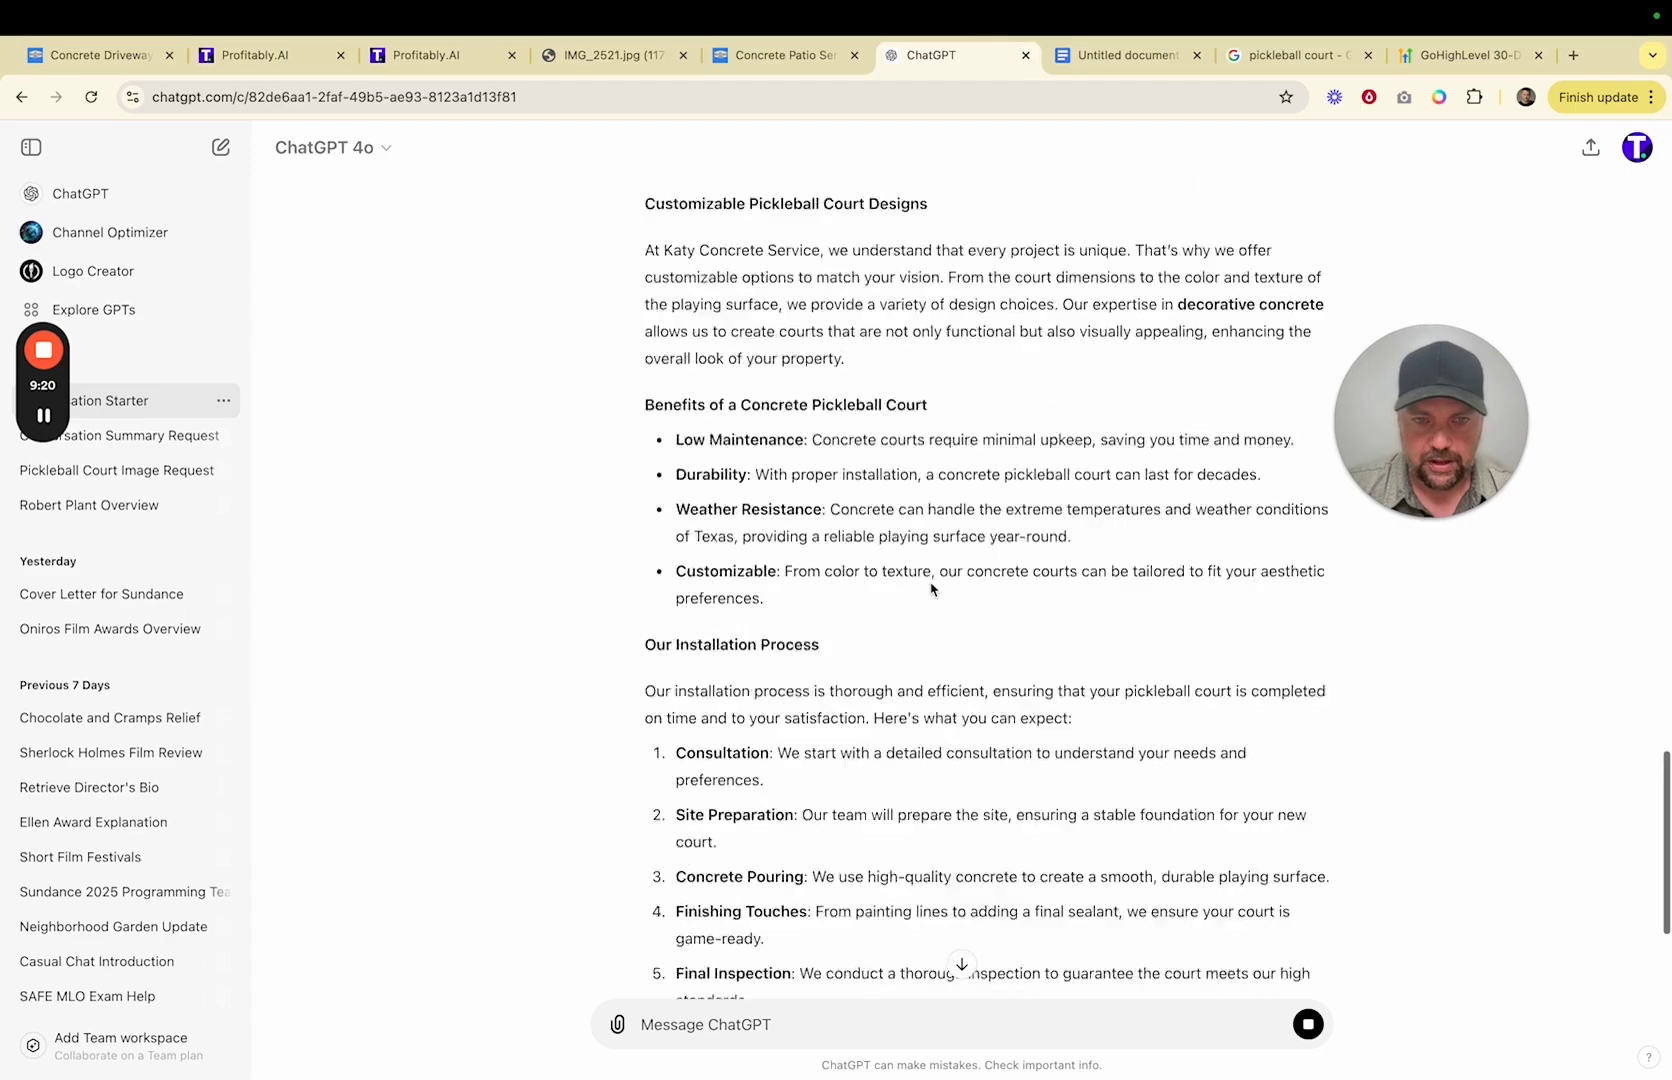
pyautogui.scroll(10, 930, 590)
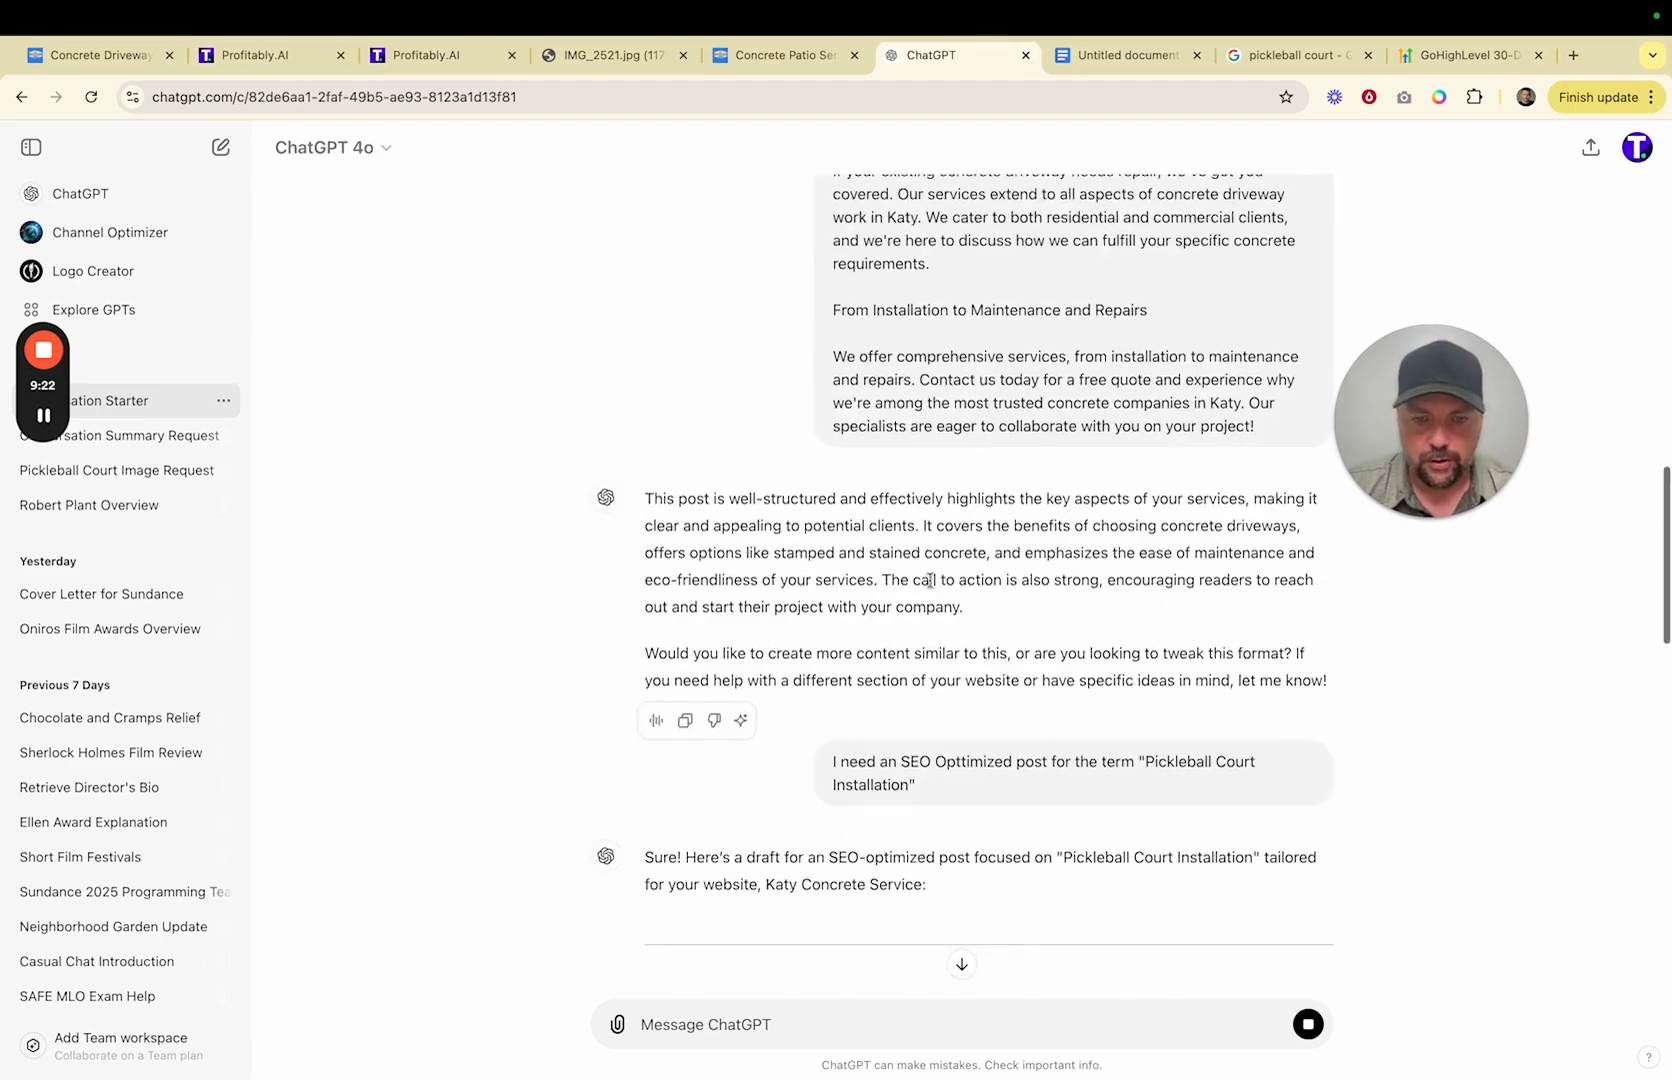
pyautogui.scroll(-15, 930, 585)
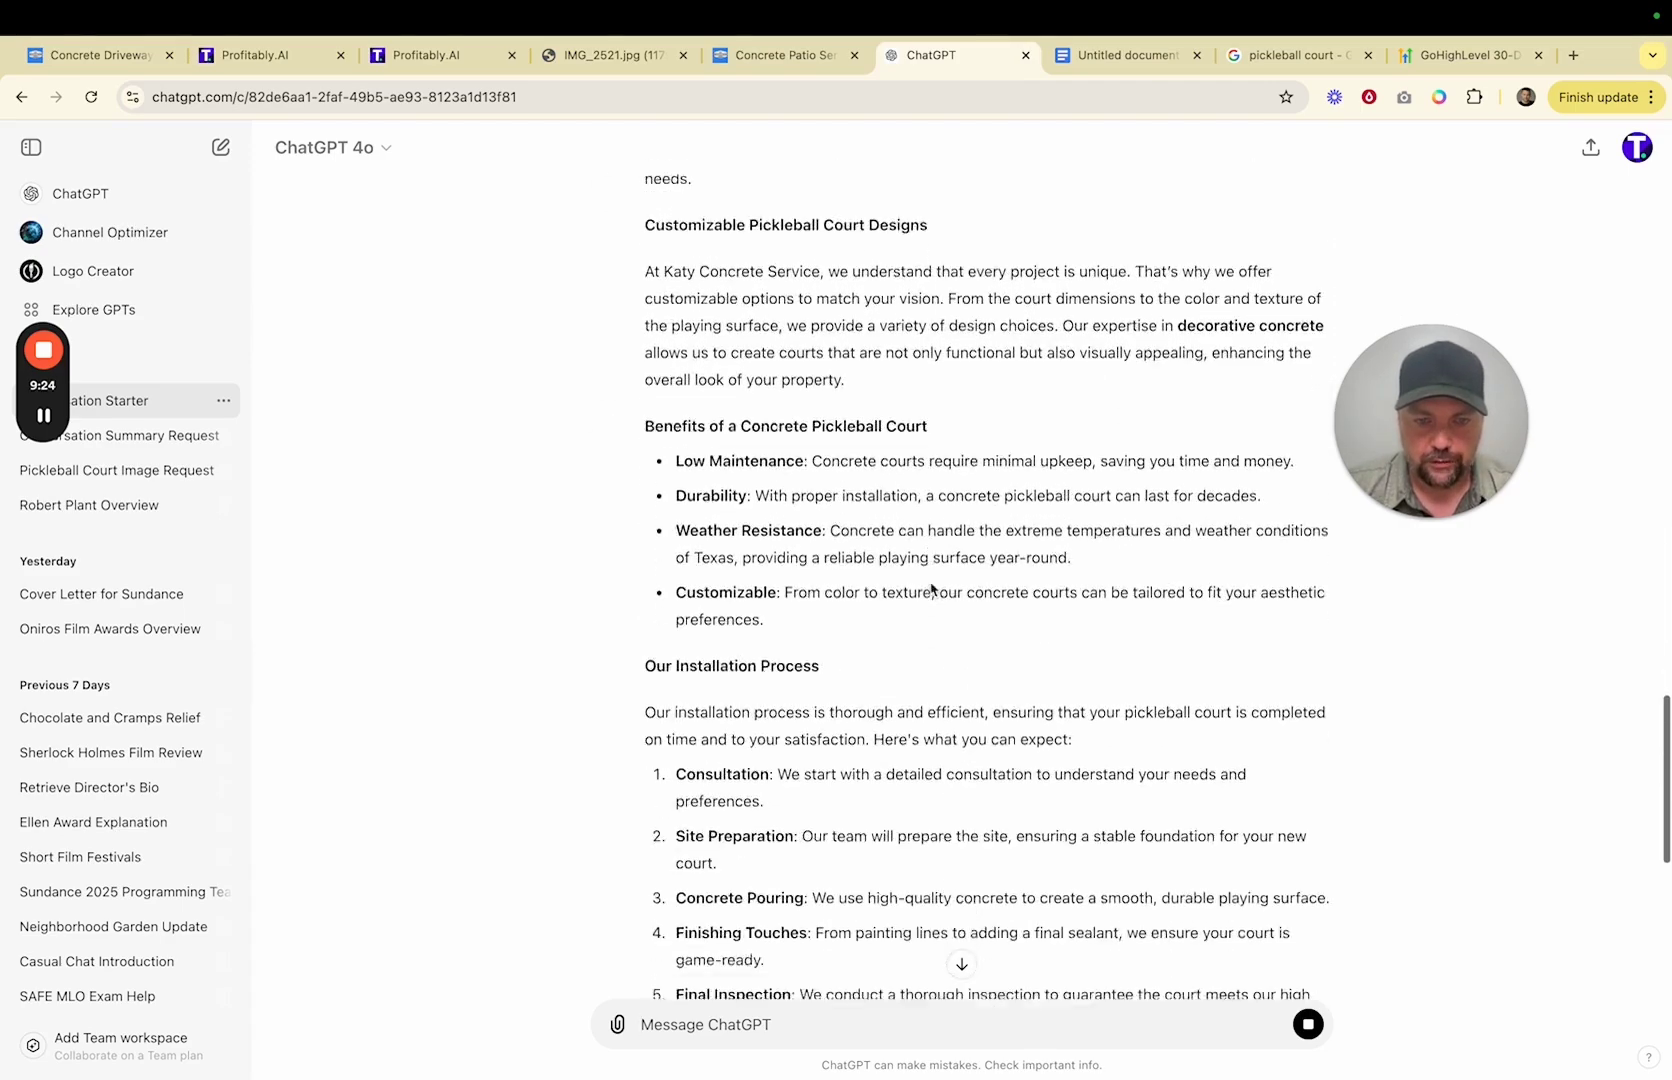
pyautogui.scroll(-10, 933, 588)
pyautogui.moveTo(1420, 380); pyautogui.dragTo(1487, 376)
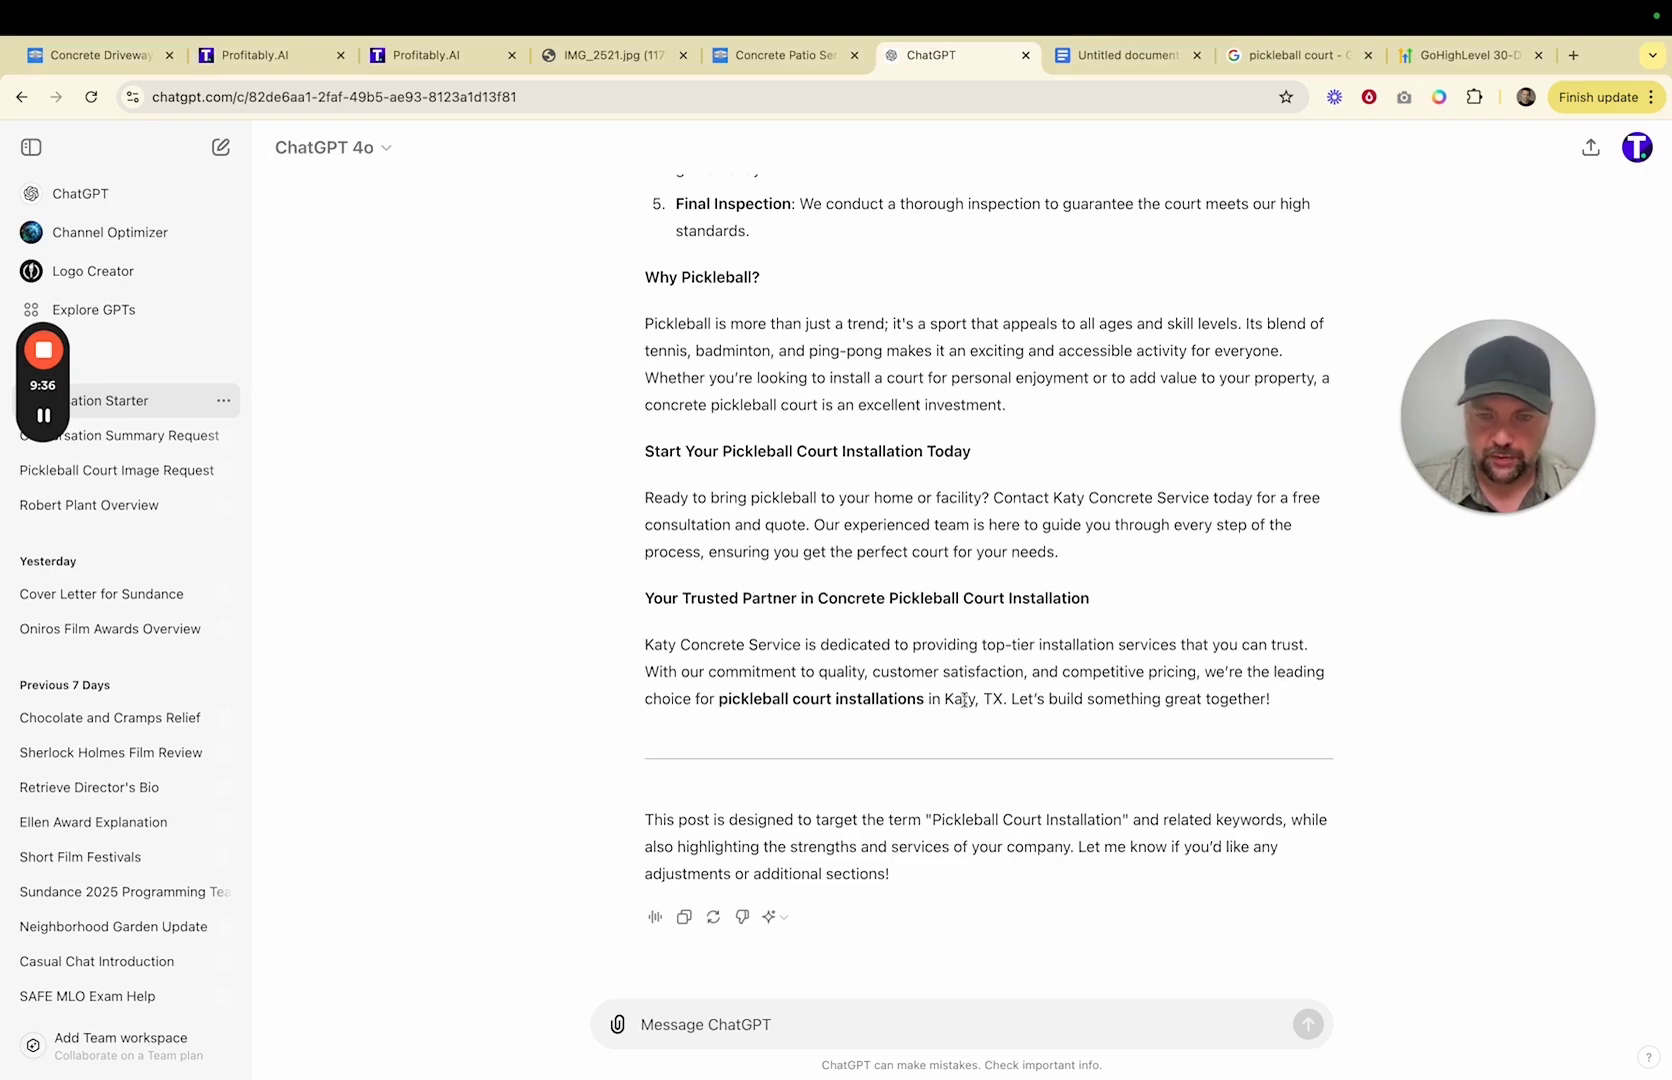
pyautogui.scroll(5, 963, 699)
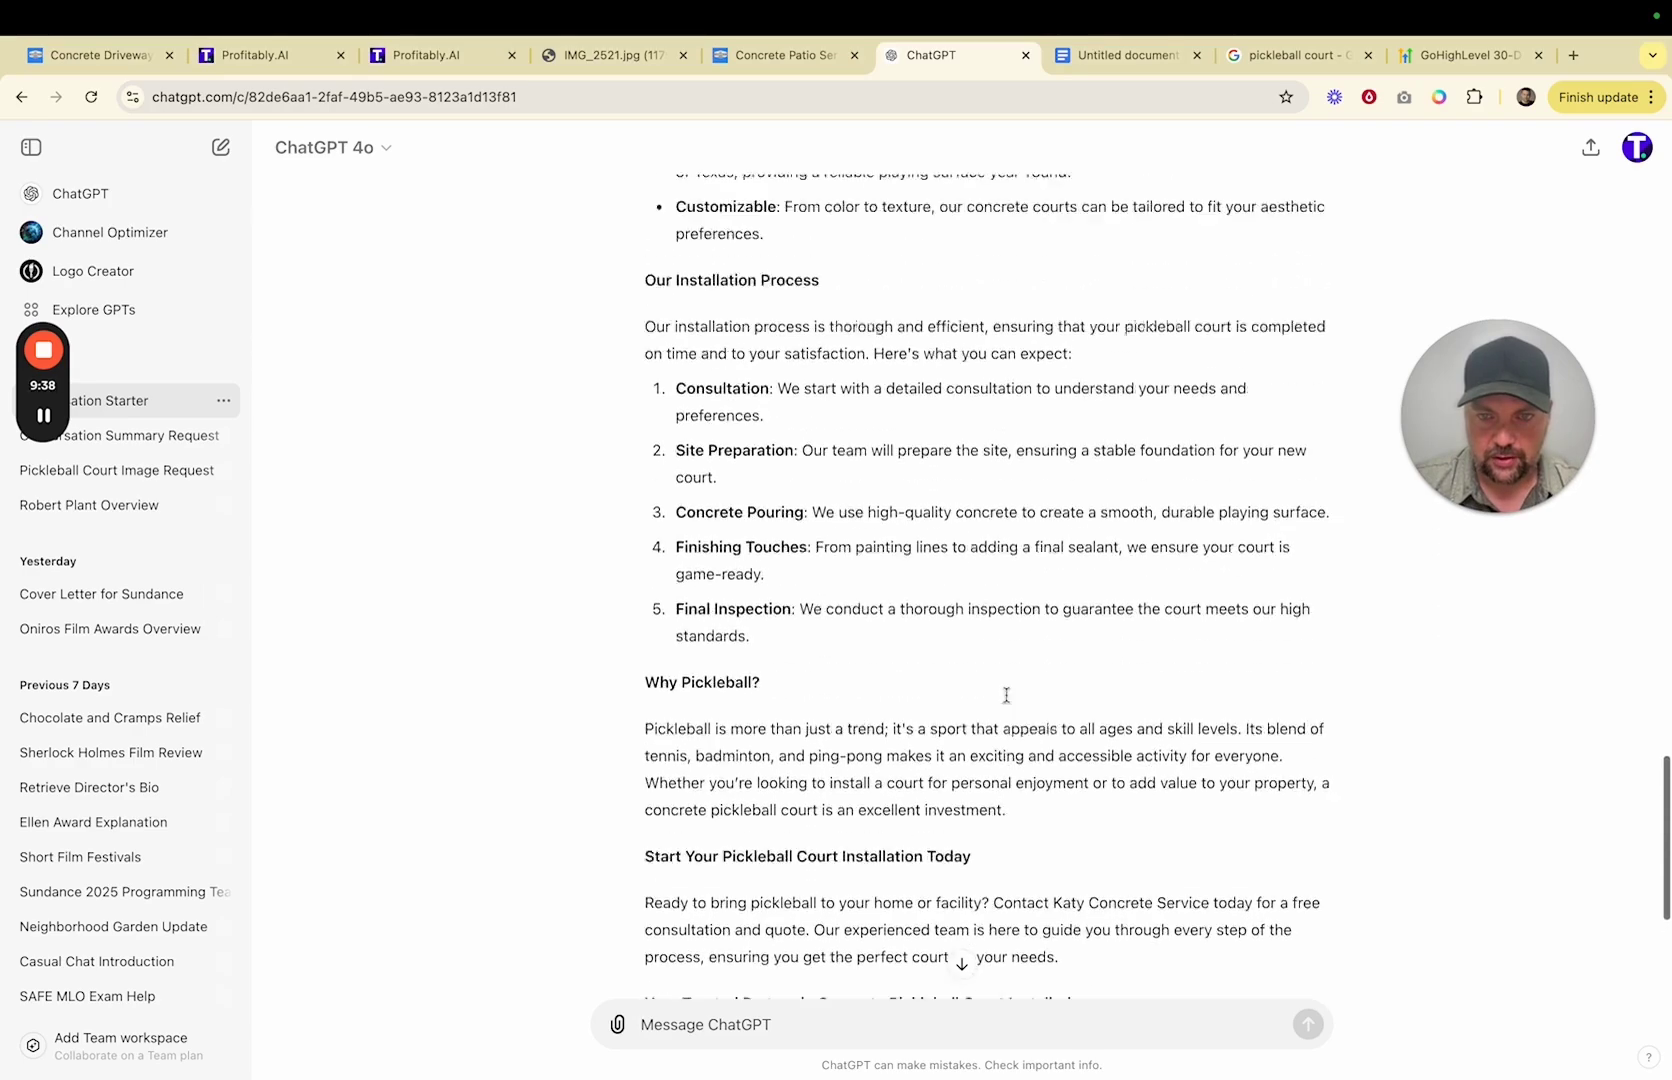
pyautogui.scroll(7, 1006, 695)
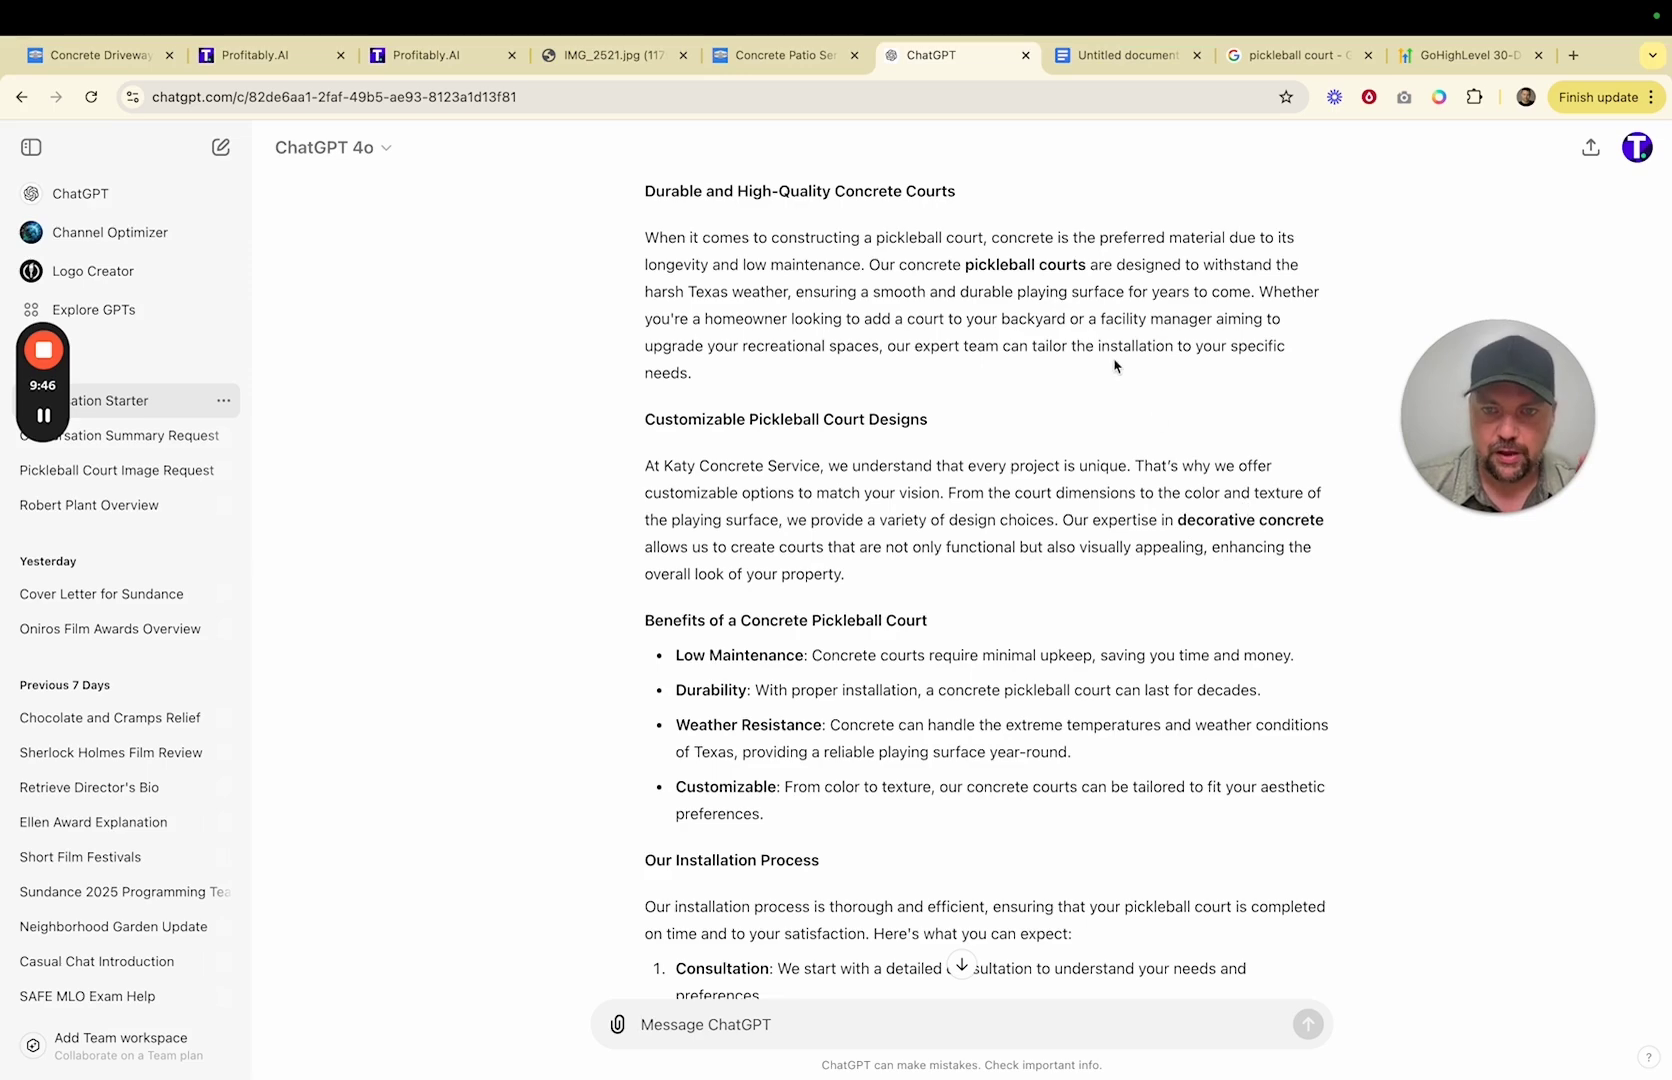
pyautogui.scroll(3, 1016, 288)
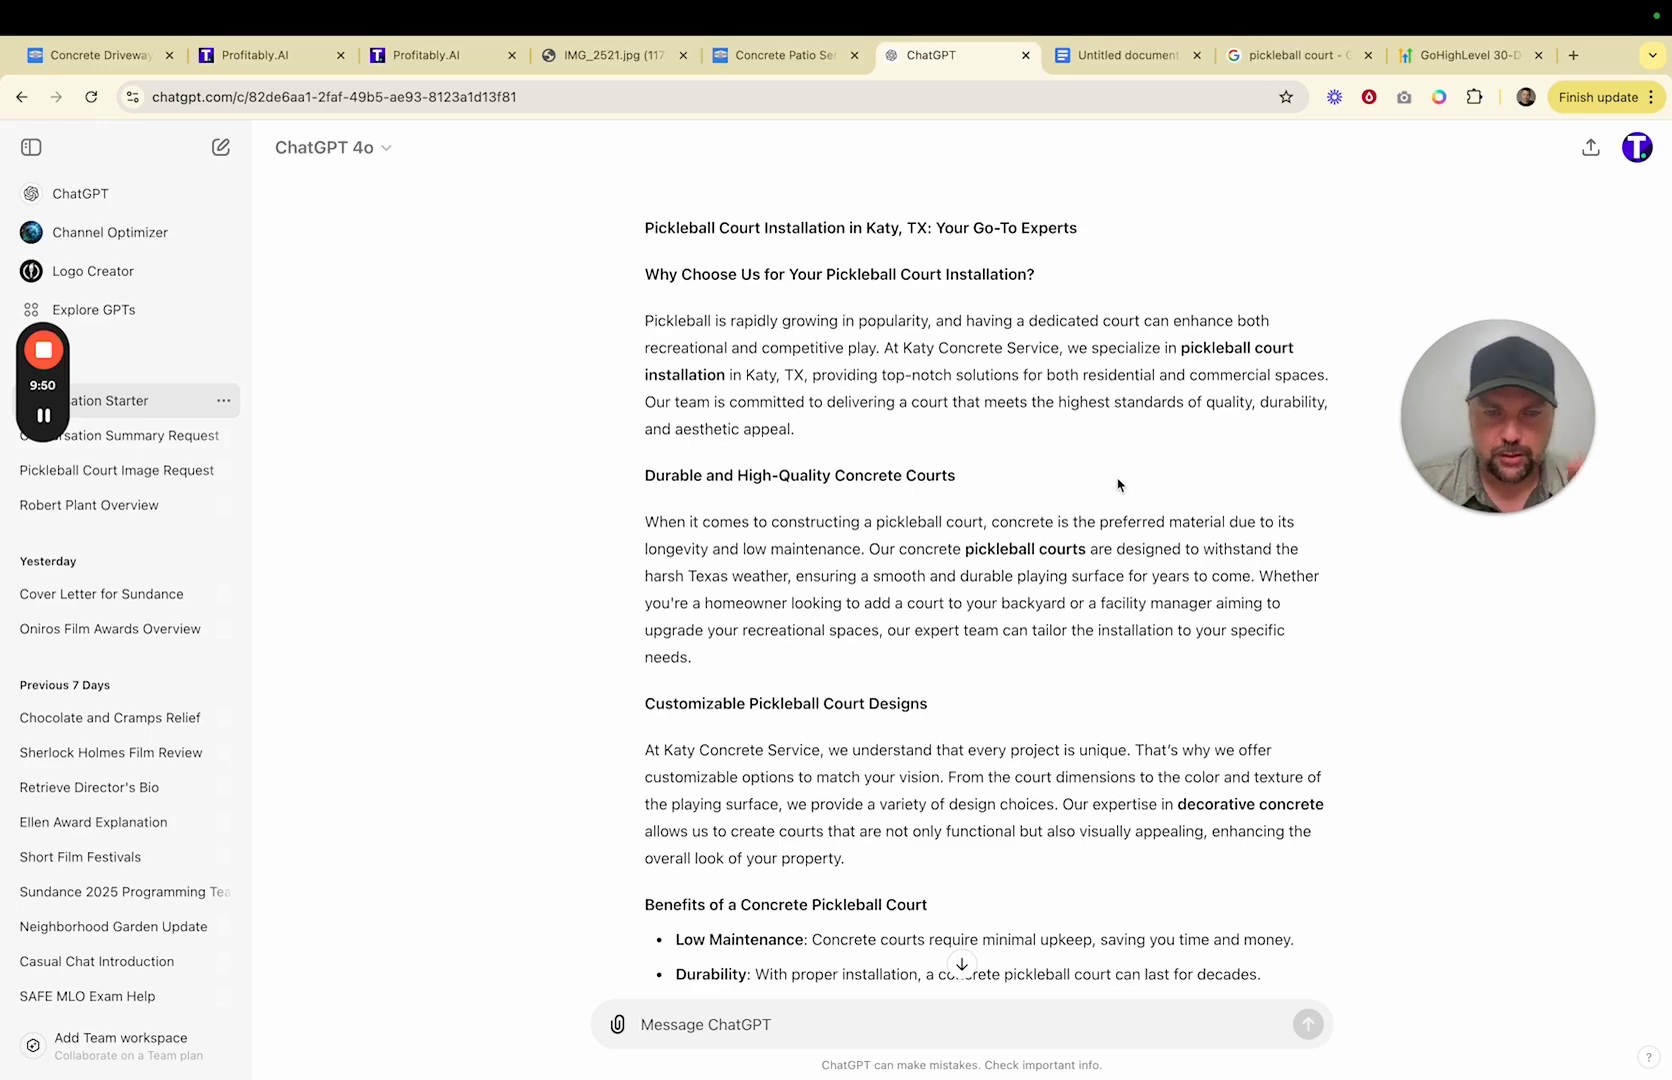
pyautogui.scroll(1, 917, 455)
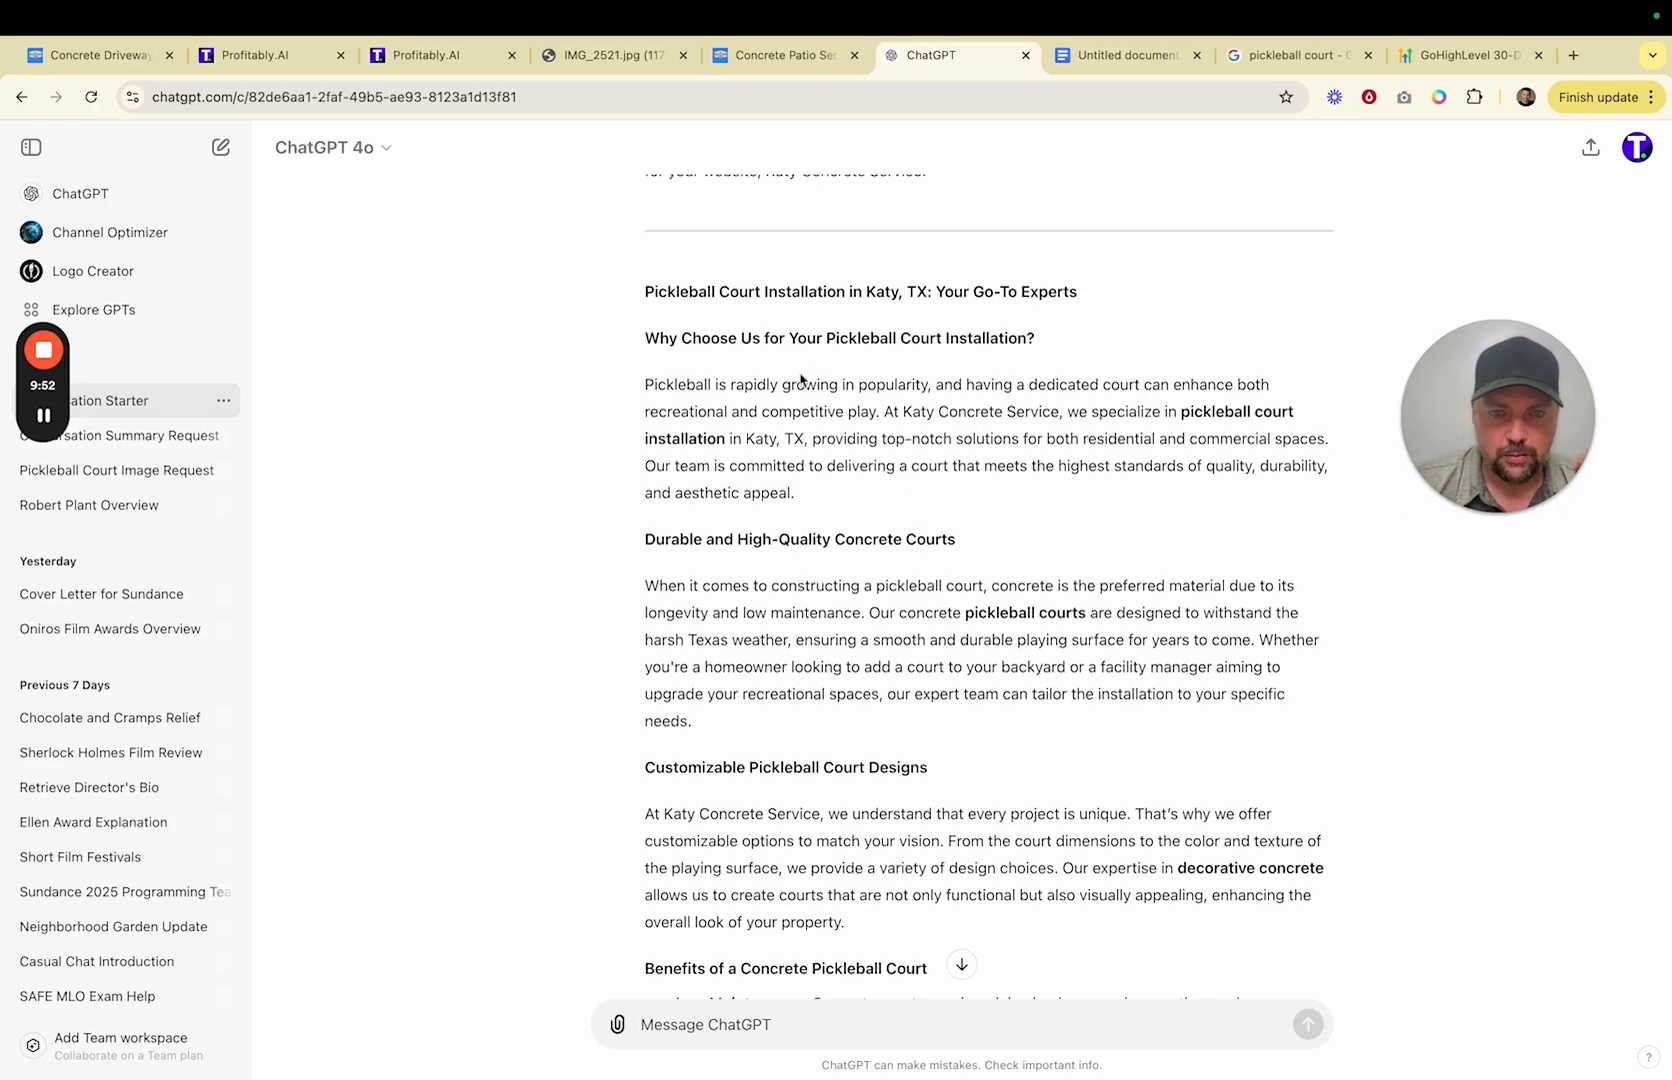
pyautogui.scroll(4, 805, 380)
pyautogui.scroll(-3, 787, 399)
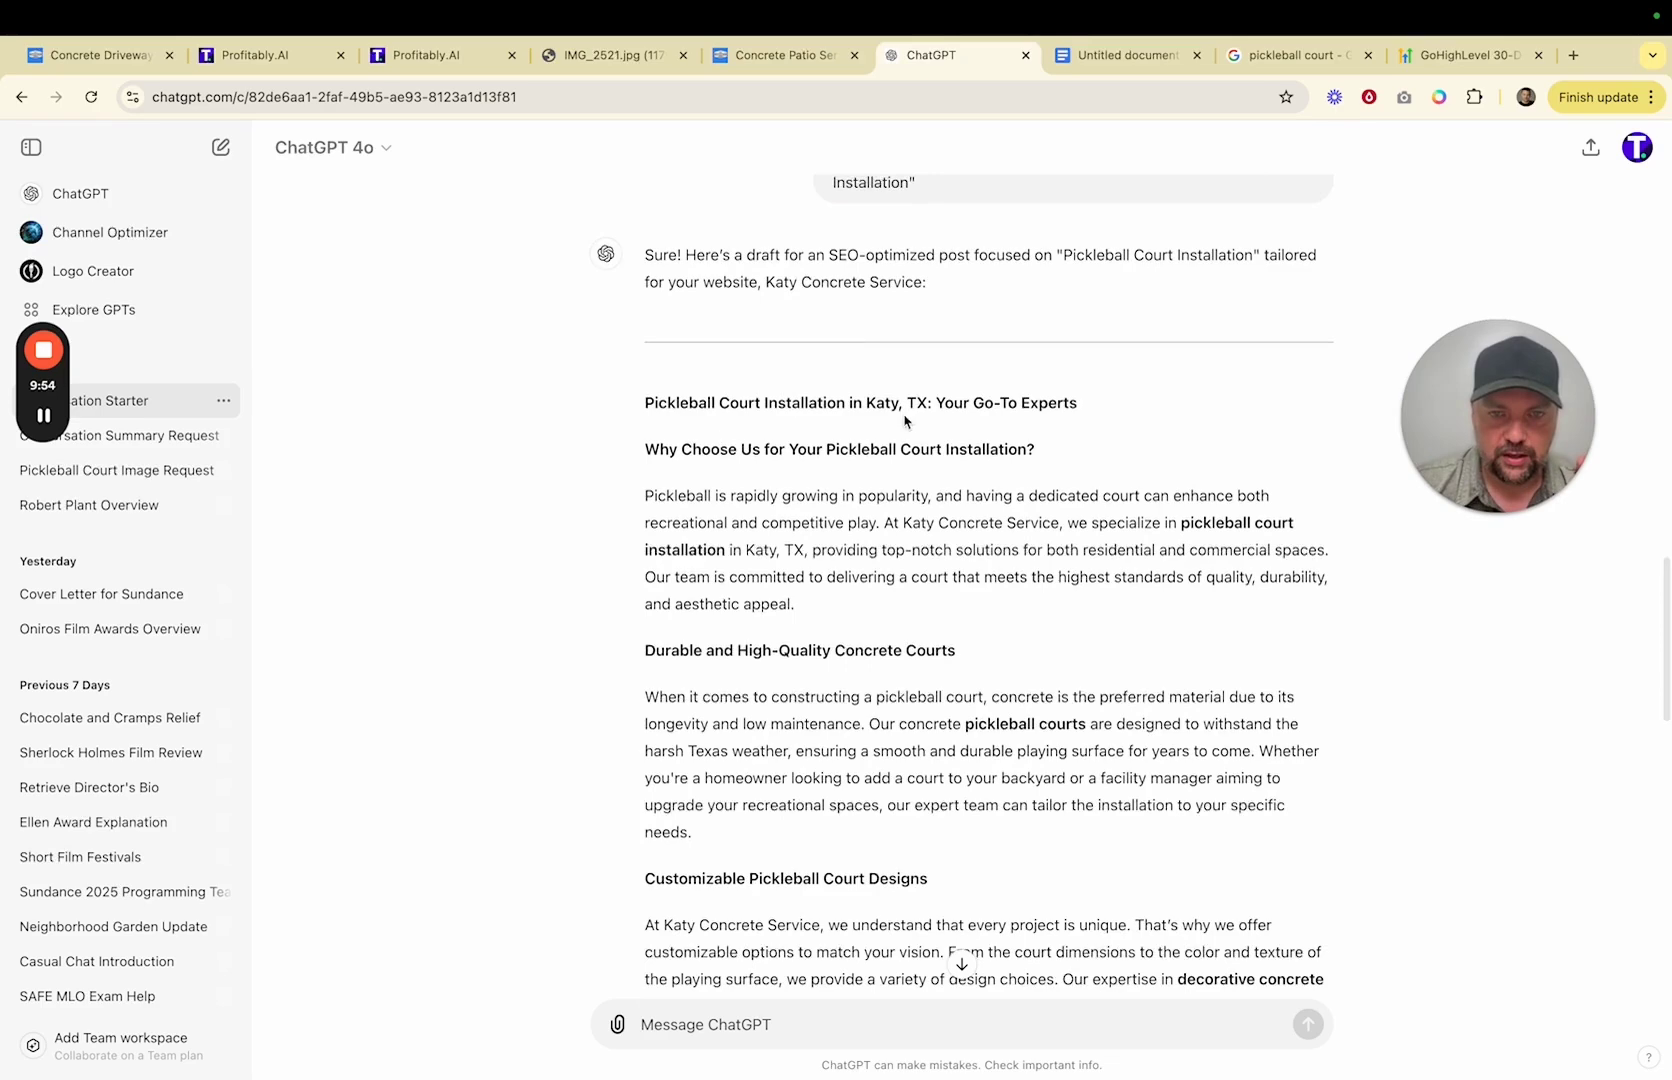
pyautogui.tripleClick(876, 401)
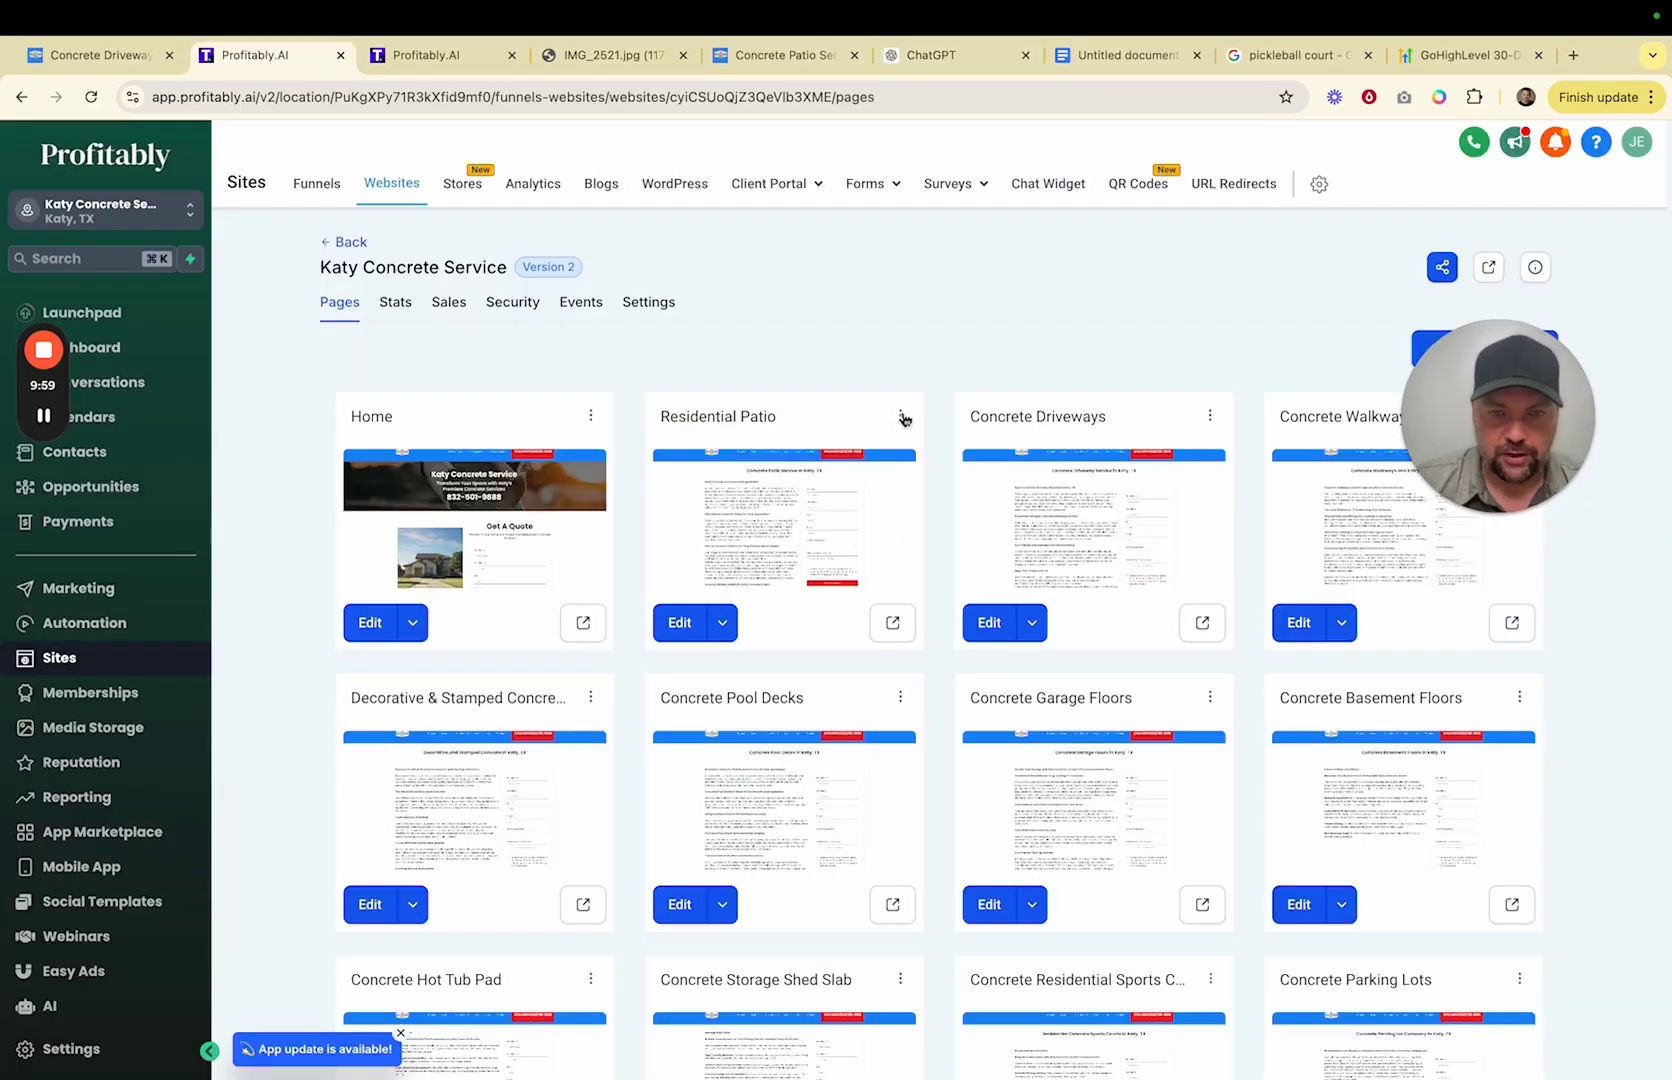
# - Clone the Residential Patio page within this same website
pyautogui.click(901, 416)
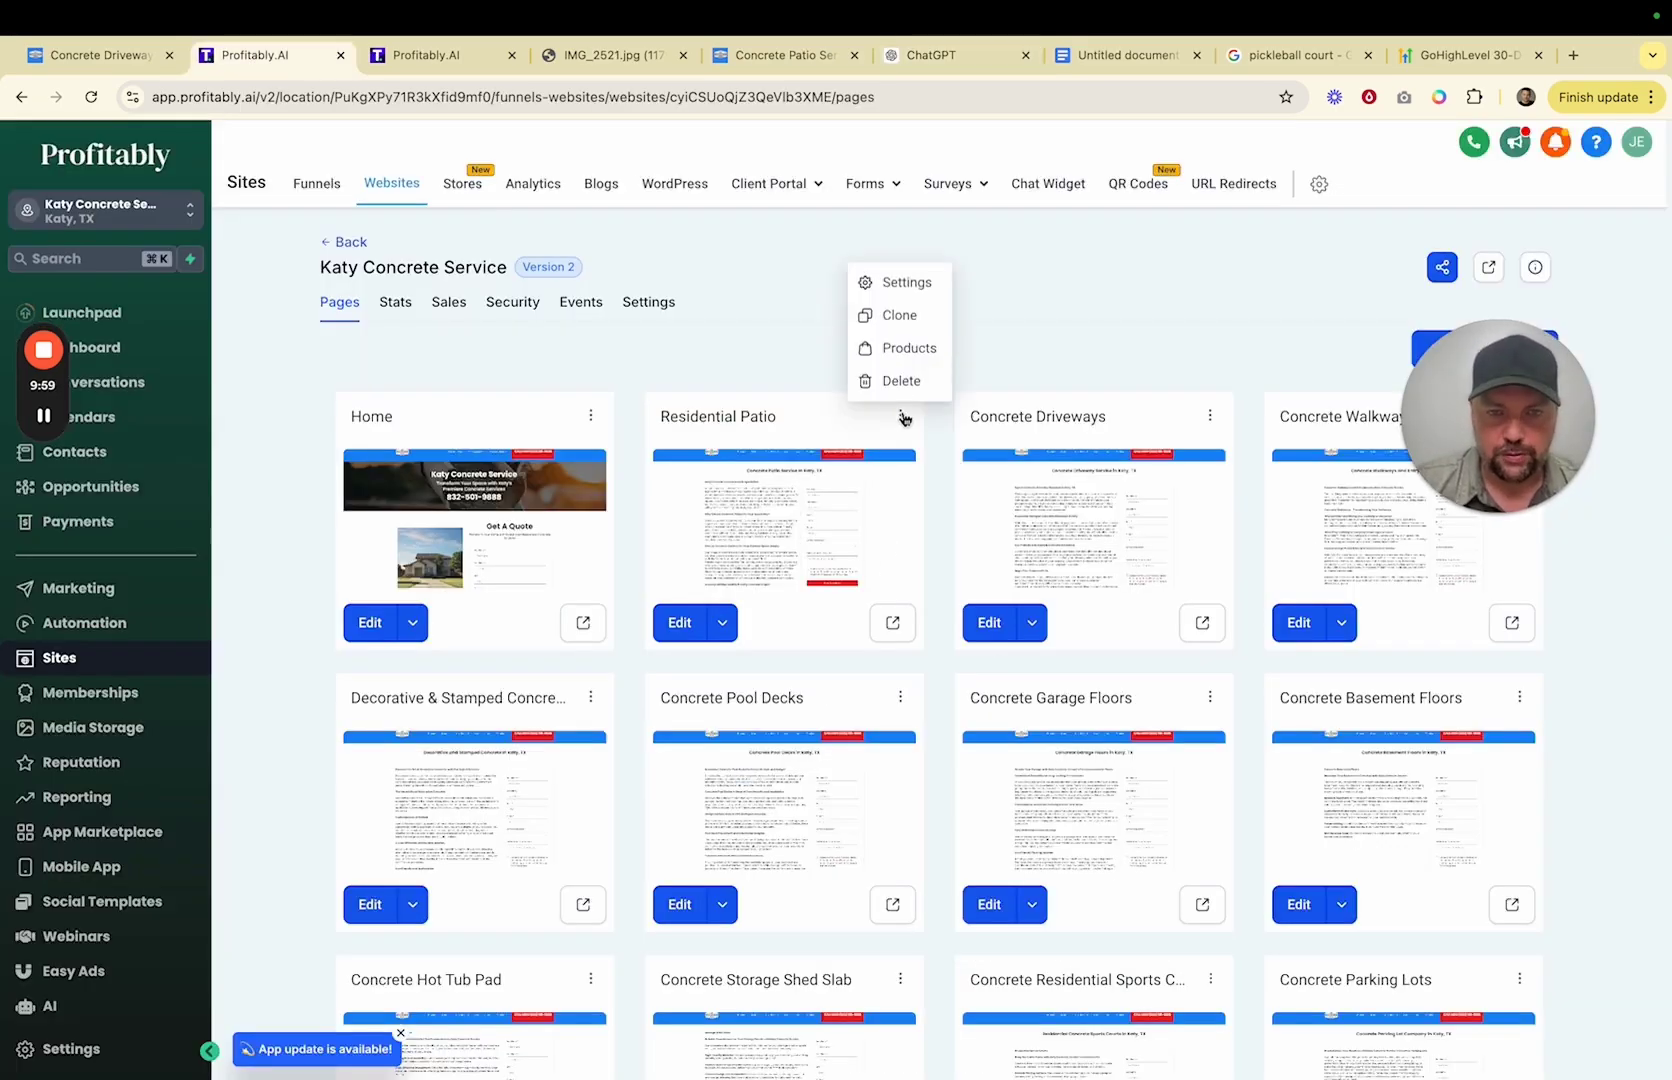
pyautogui.click(902, 315)
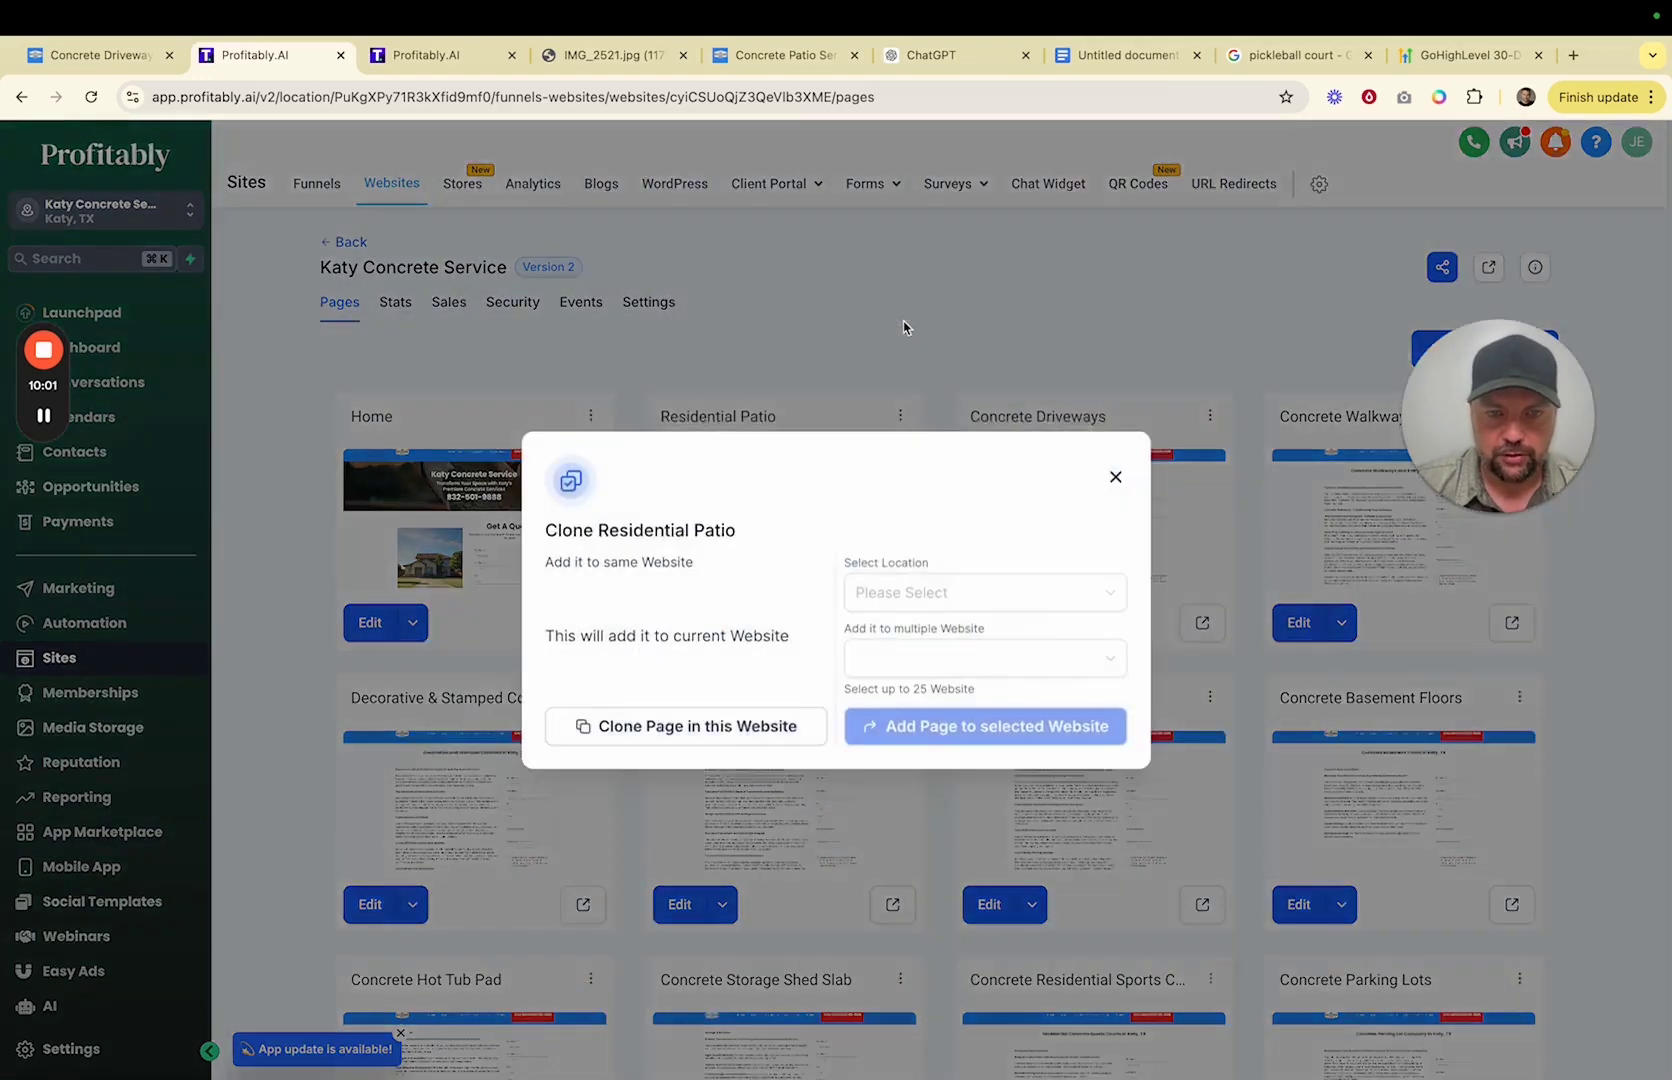
pyautogui.click(669, 737)
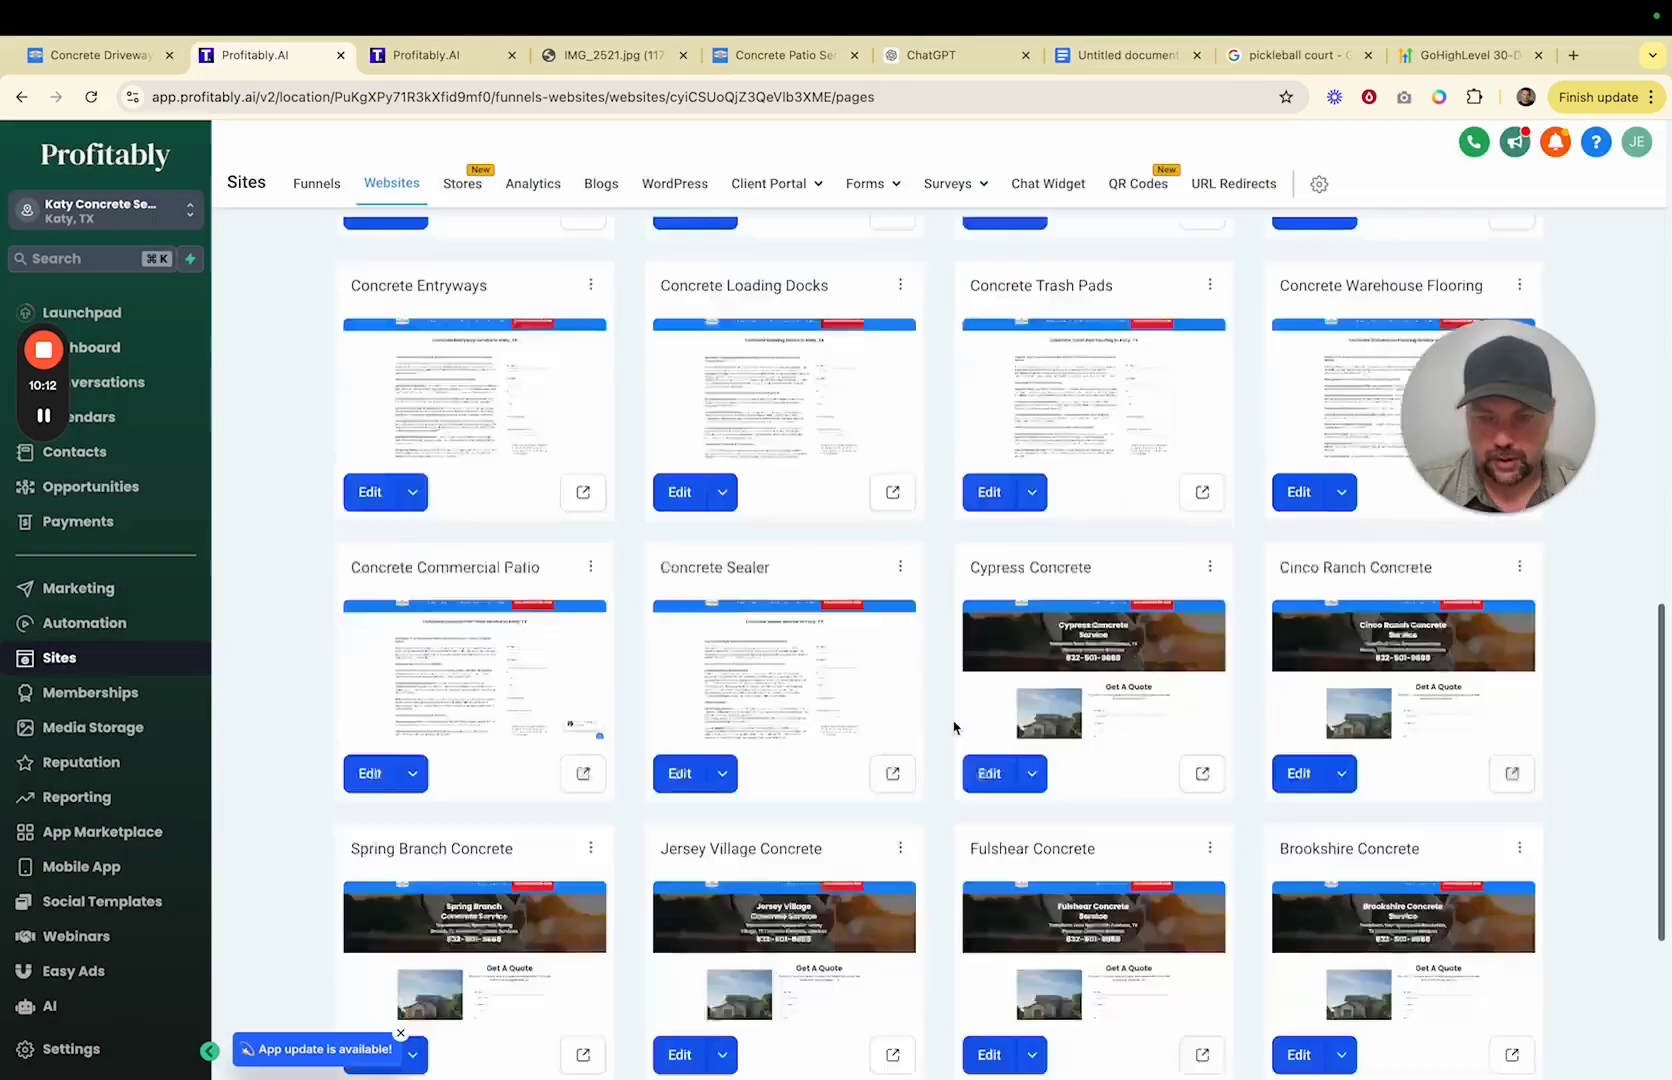
# - Replace "Concrete Patio Service" in the clone's headline with "Pickleball Court Installation"
pyautogui.scroll(-5, 1000, 800)
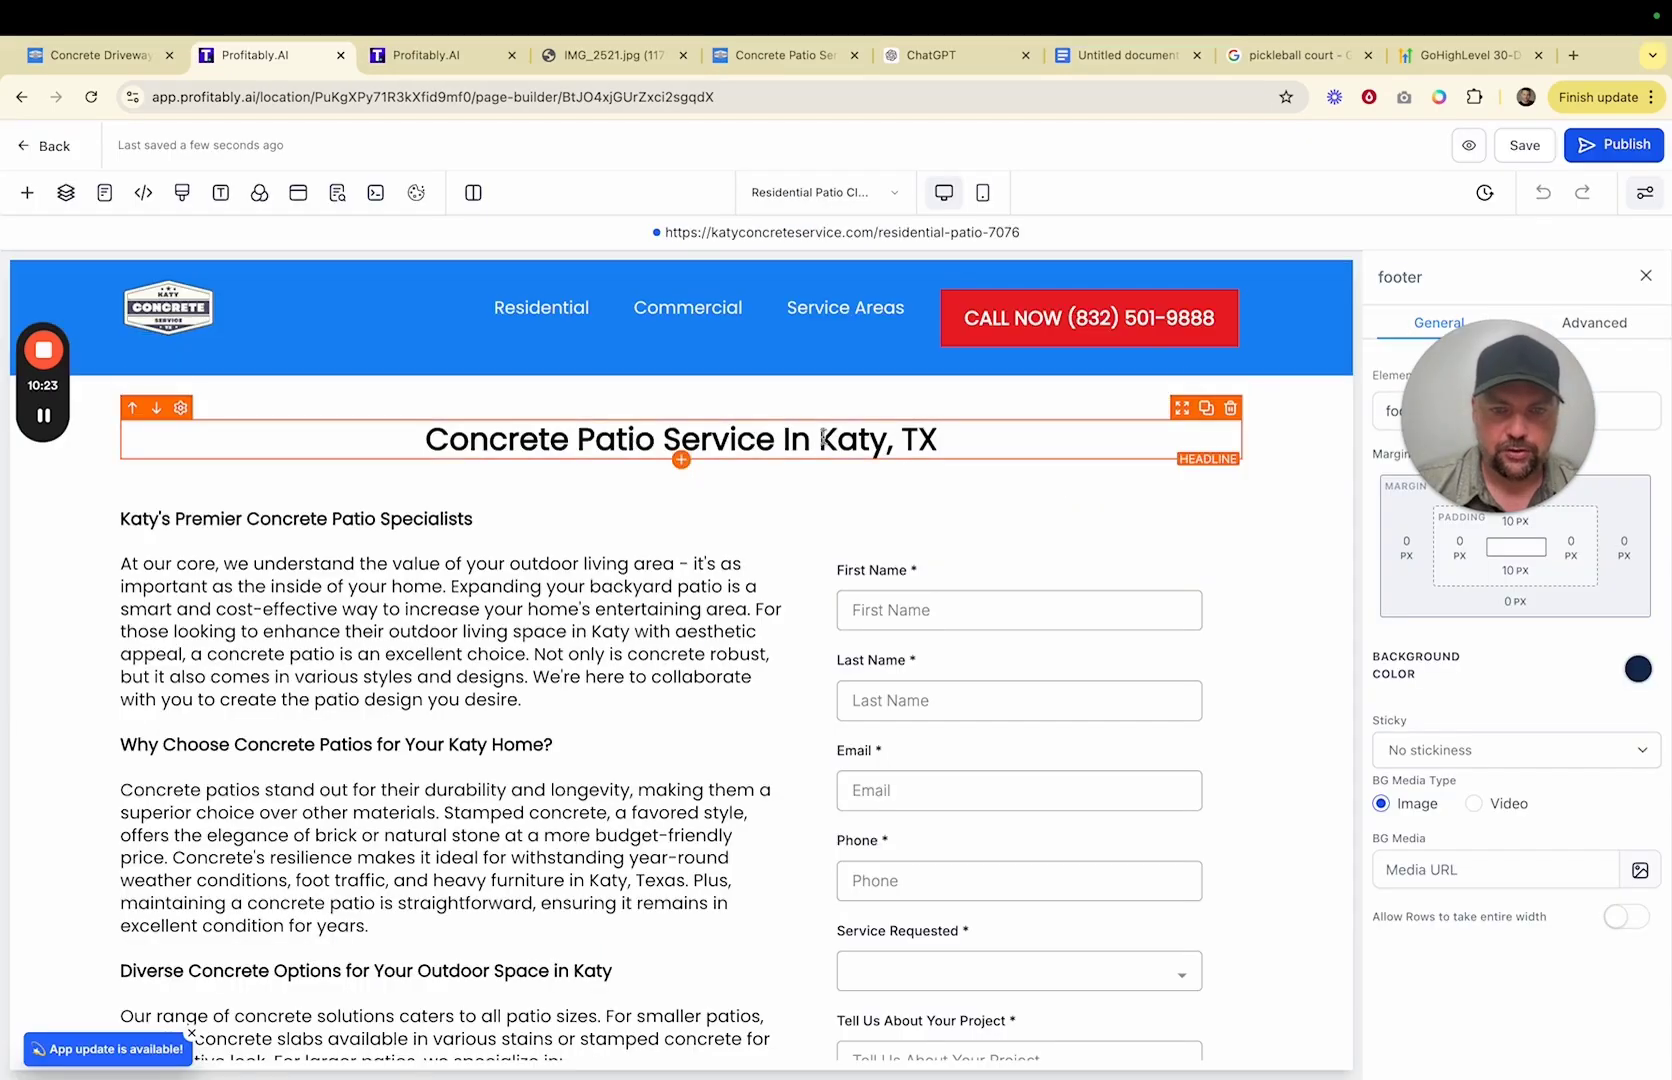
pyautogui.click(773, 440)
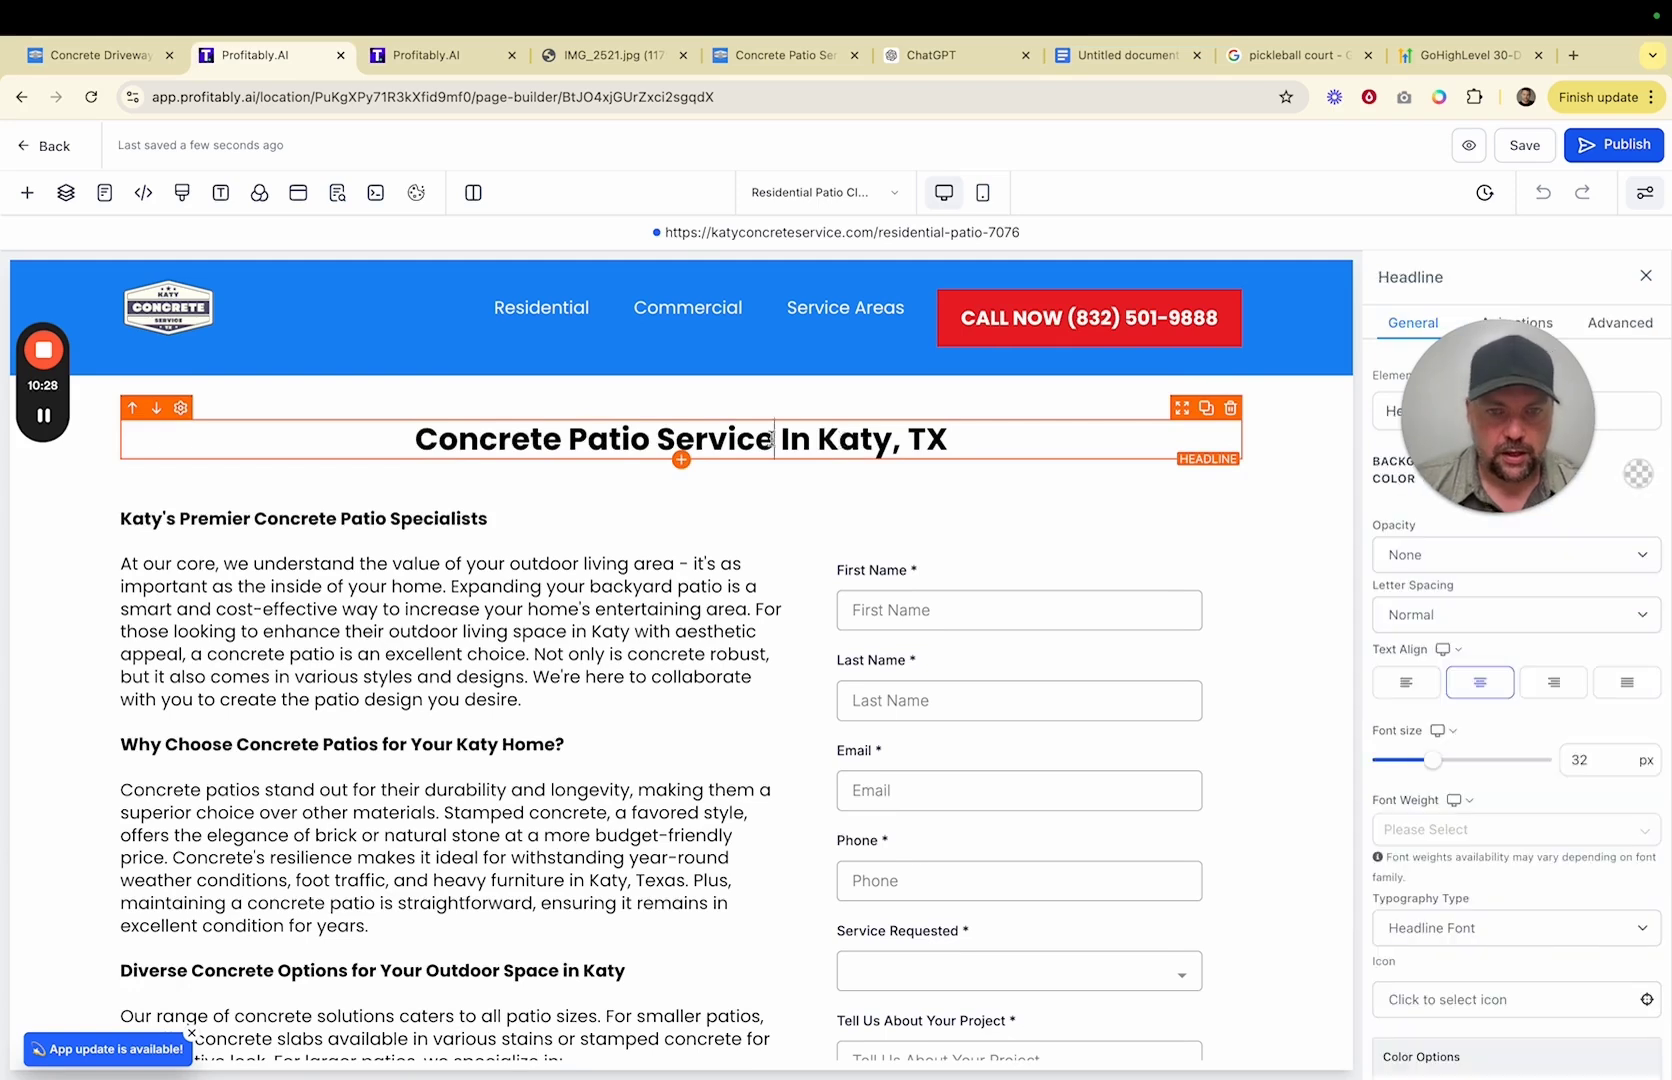
pyautogui.moveTo(768, 440); pyautogui.dragTo(417, 434)
pyautogui.write('Pickle')
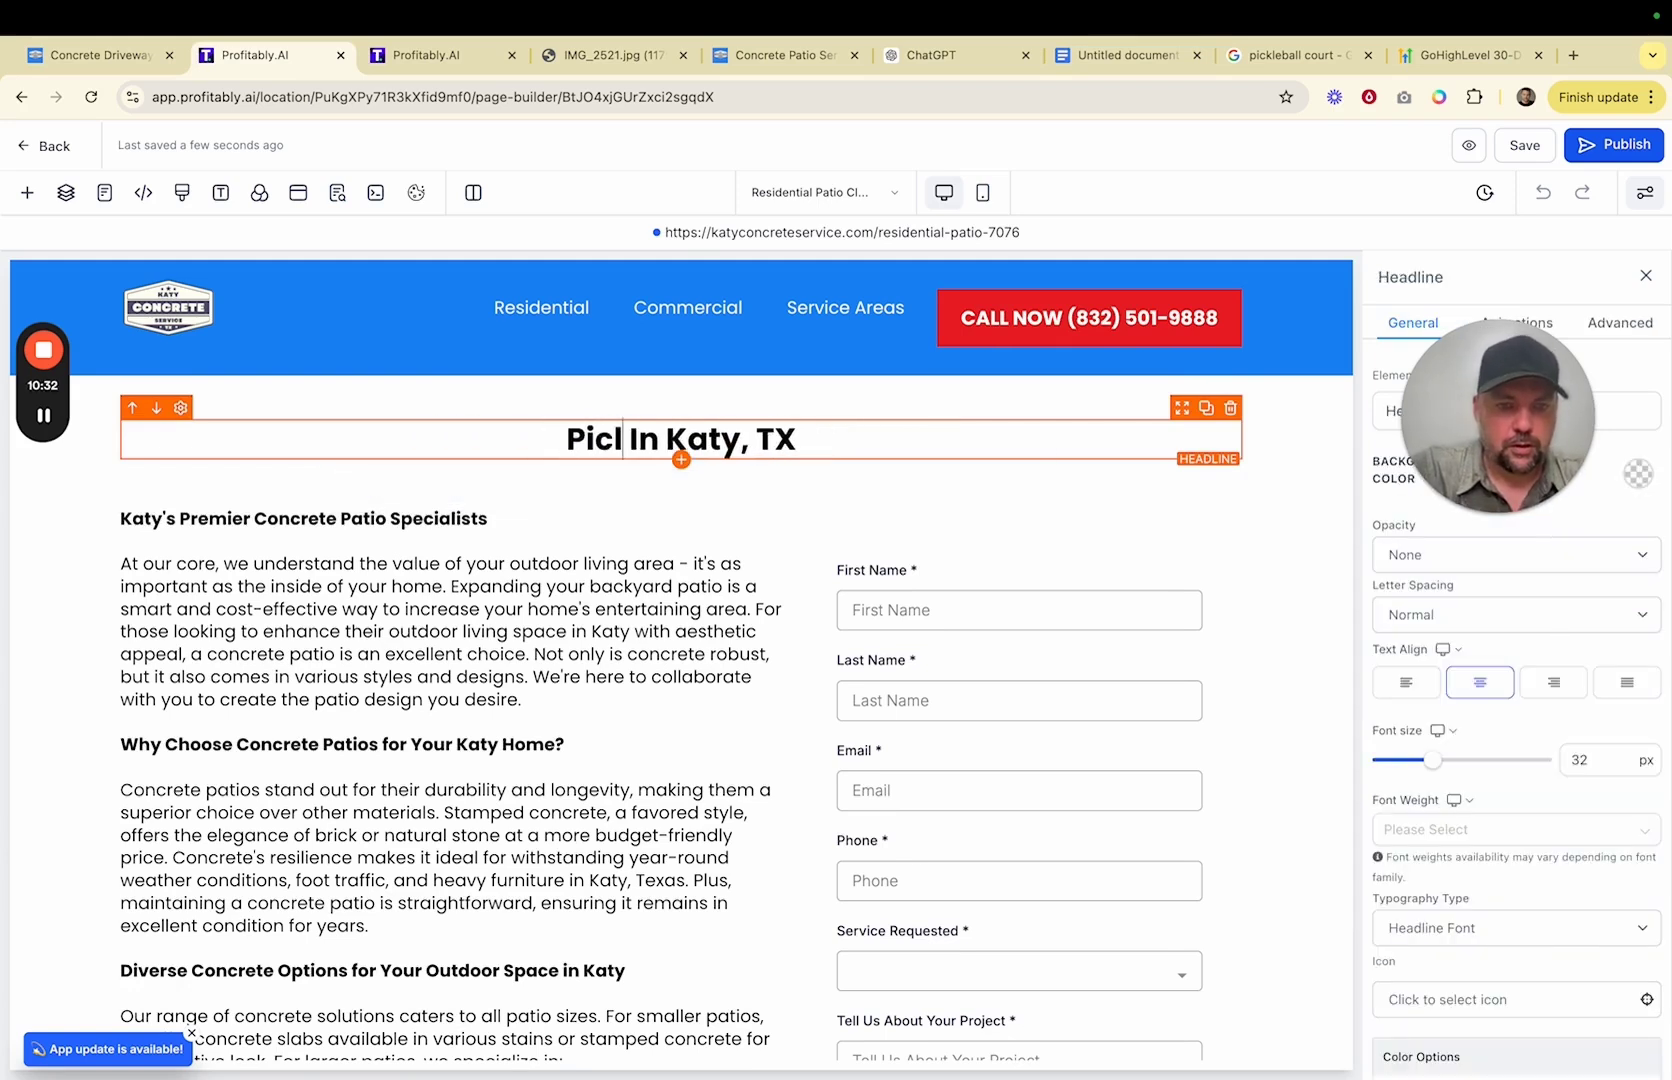
pyautogui.write('ball Court Instal')
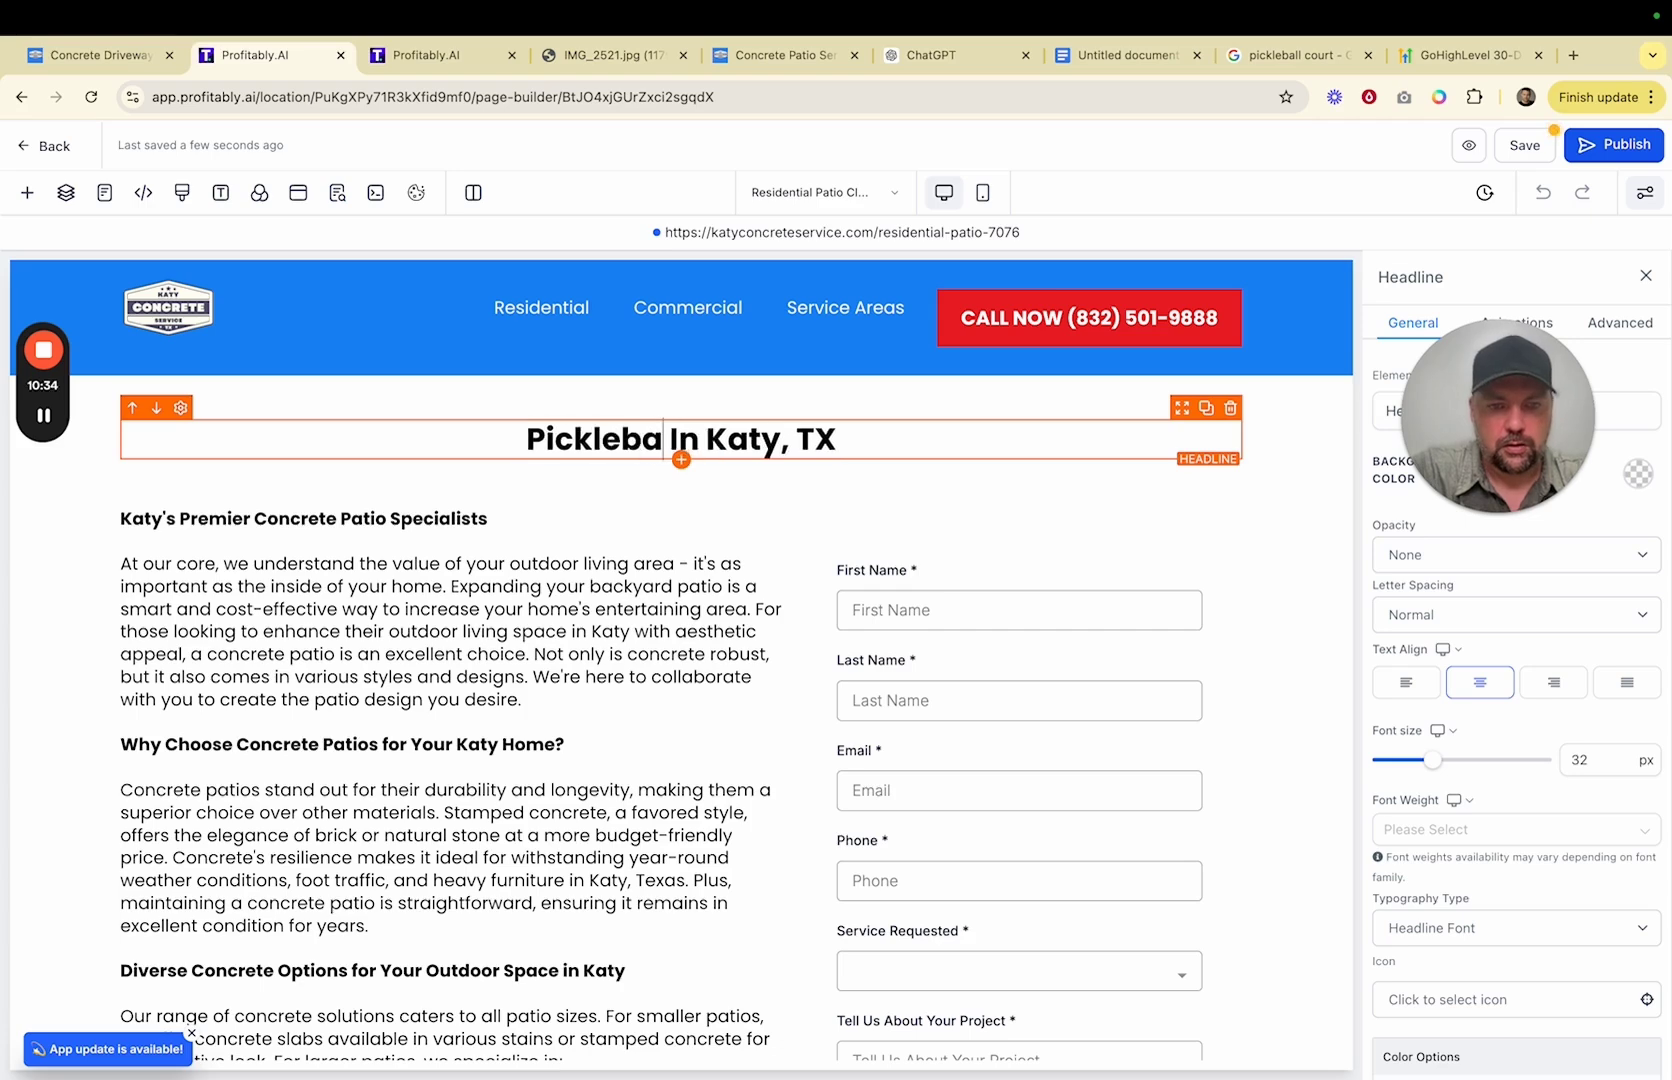
pyautogui.write('lation')
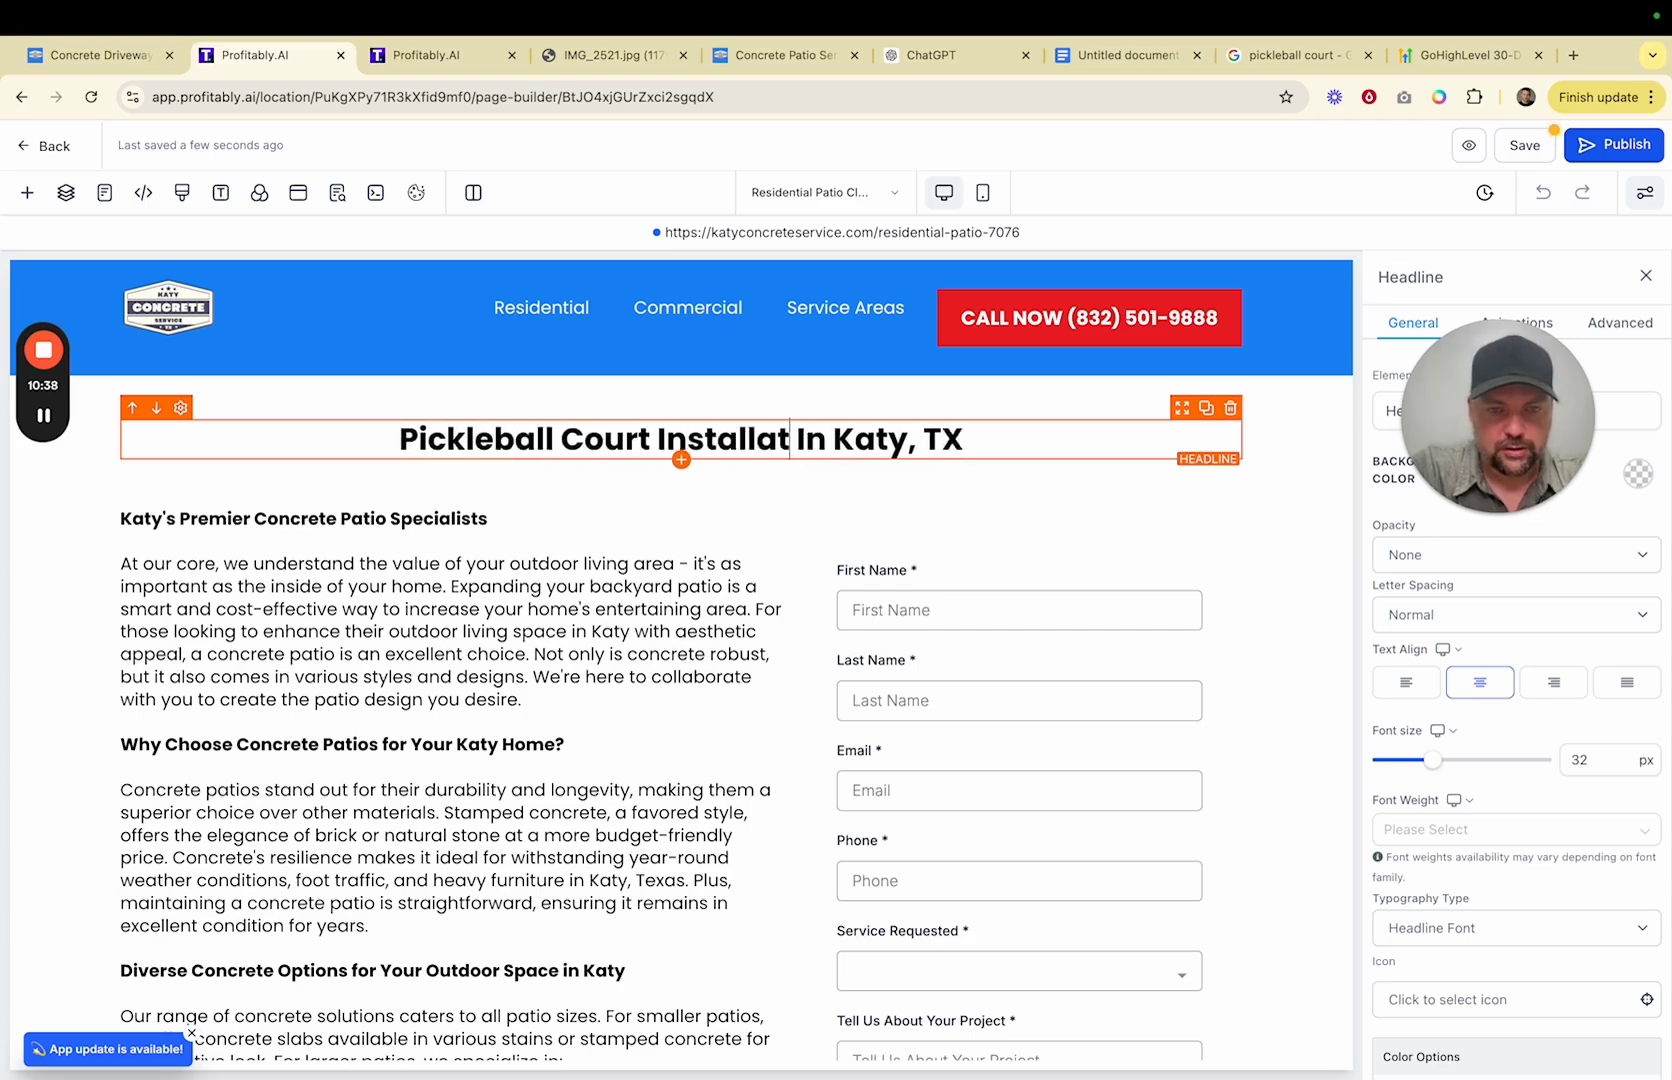
pyautogui.click(468, 505)
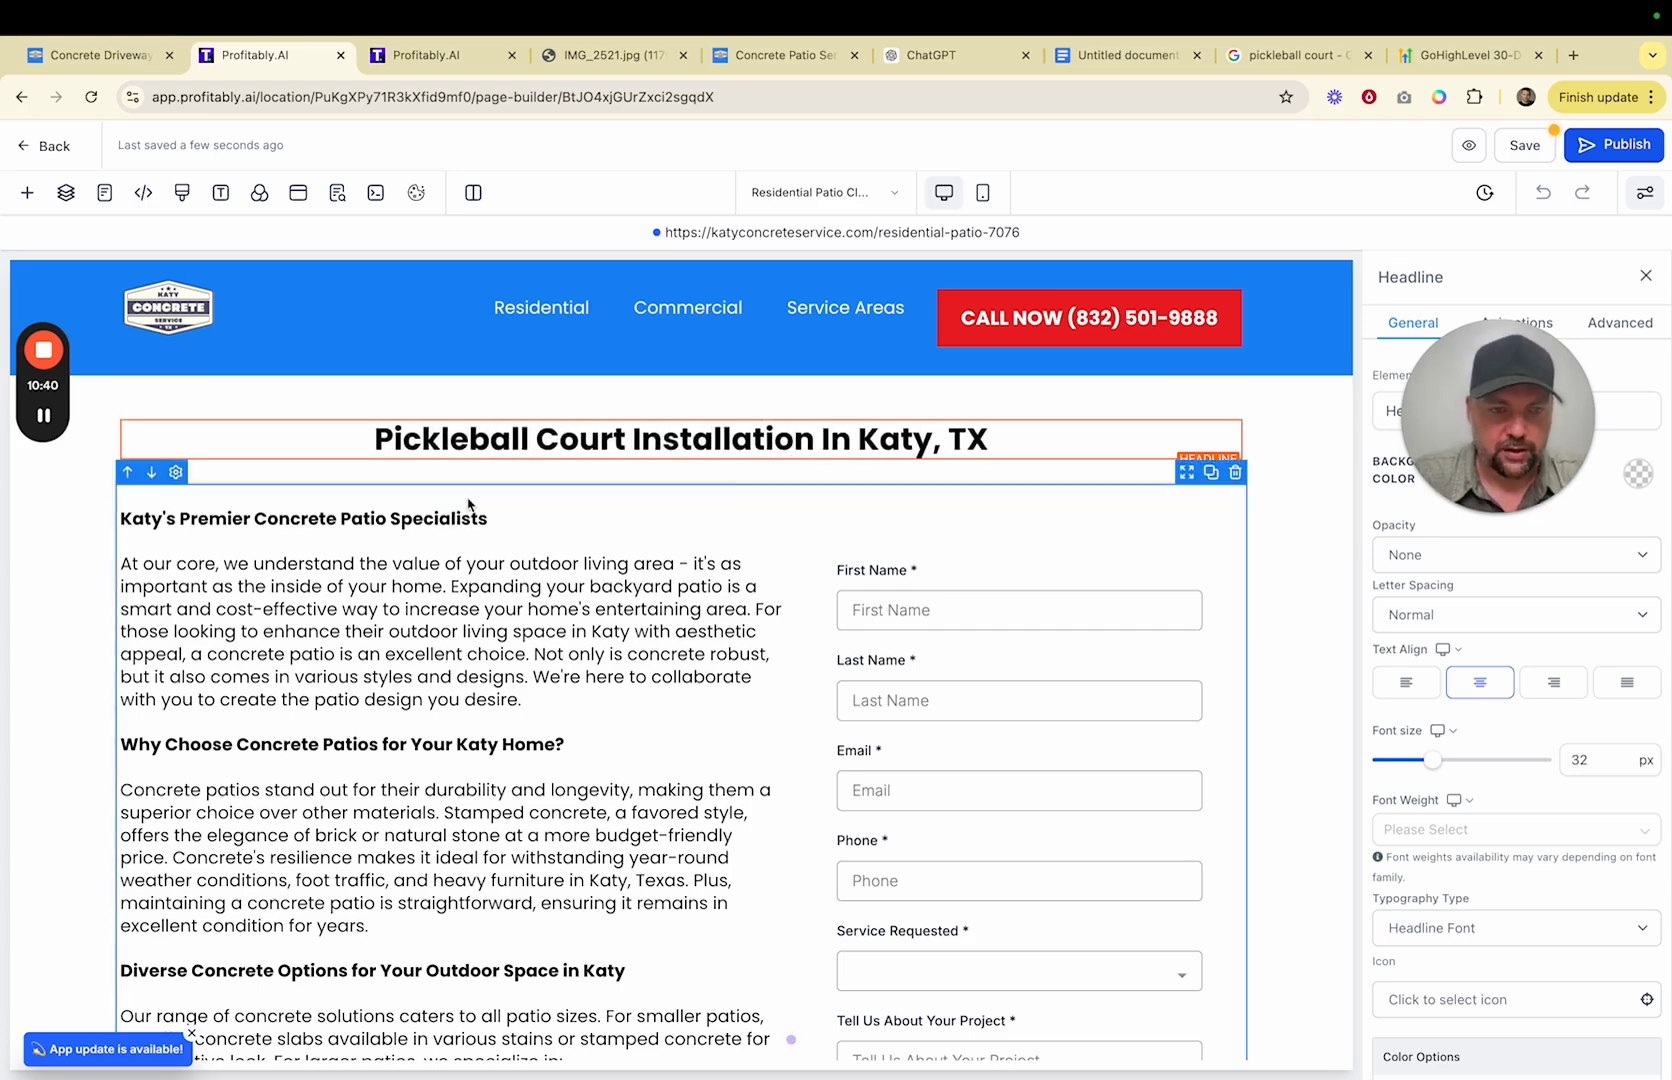
# - Paste ChatGPT's pickleball draft, from Why Choose Us onward, over the patio body copy and rejoin a broken line
pyautogui.click(929, 60)
pyautogui.click(665, 455)
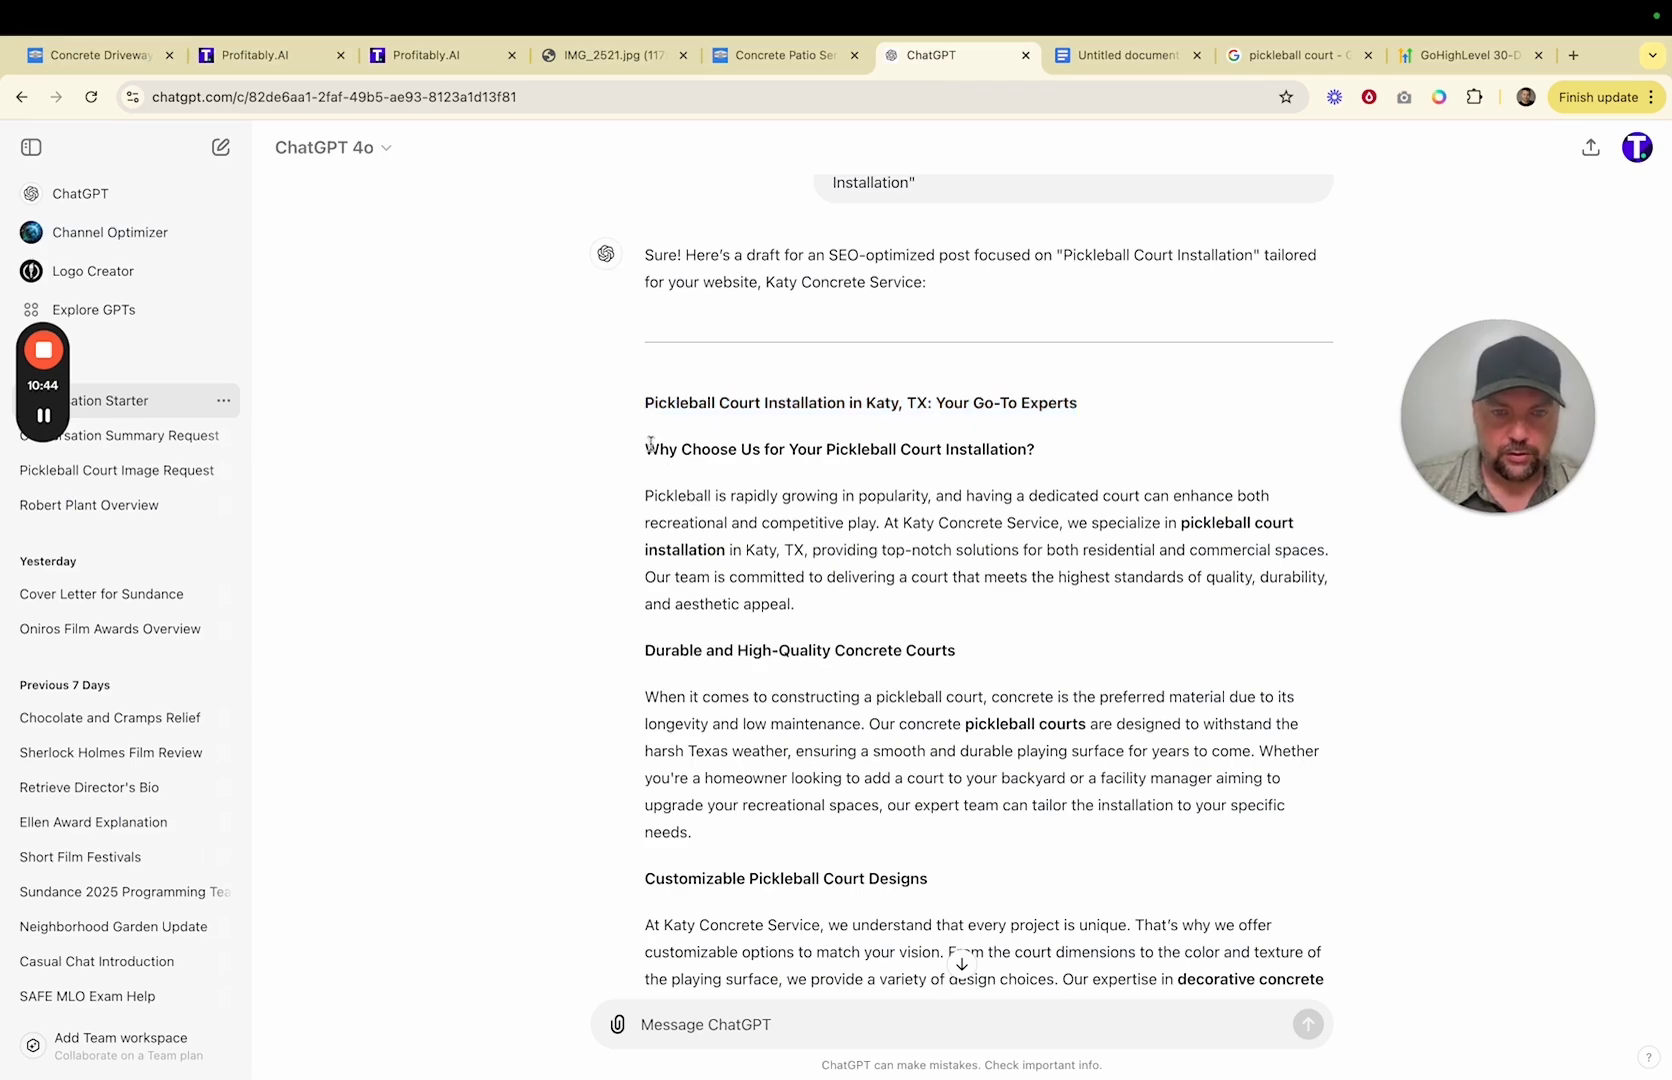
pyautogui.moveTo(650, 443); pyautogui.dragTo(981, 971)
pyautogui.hotkey('ctrl', 'c')
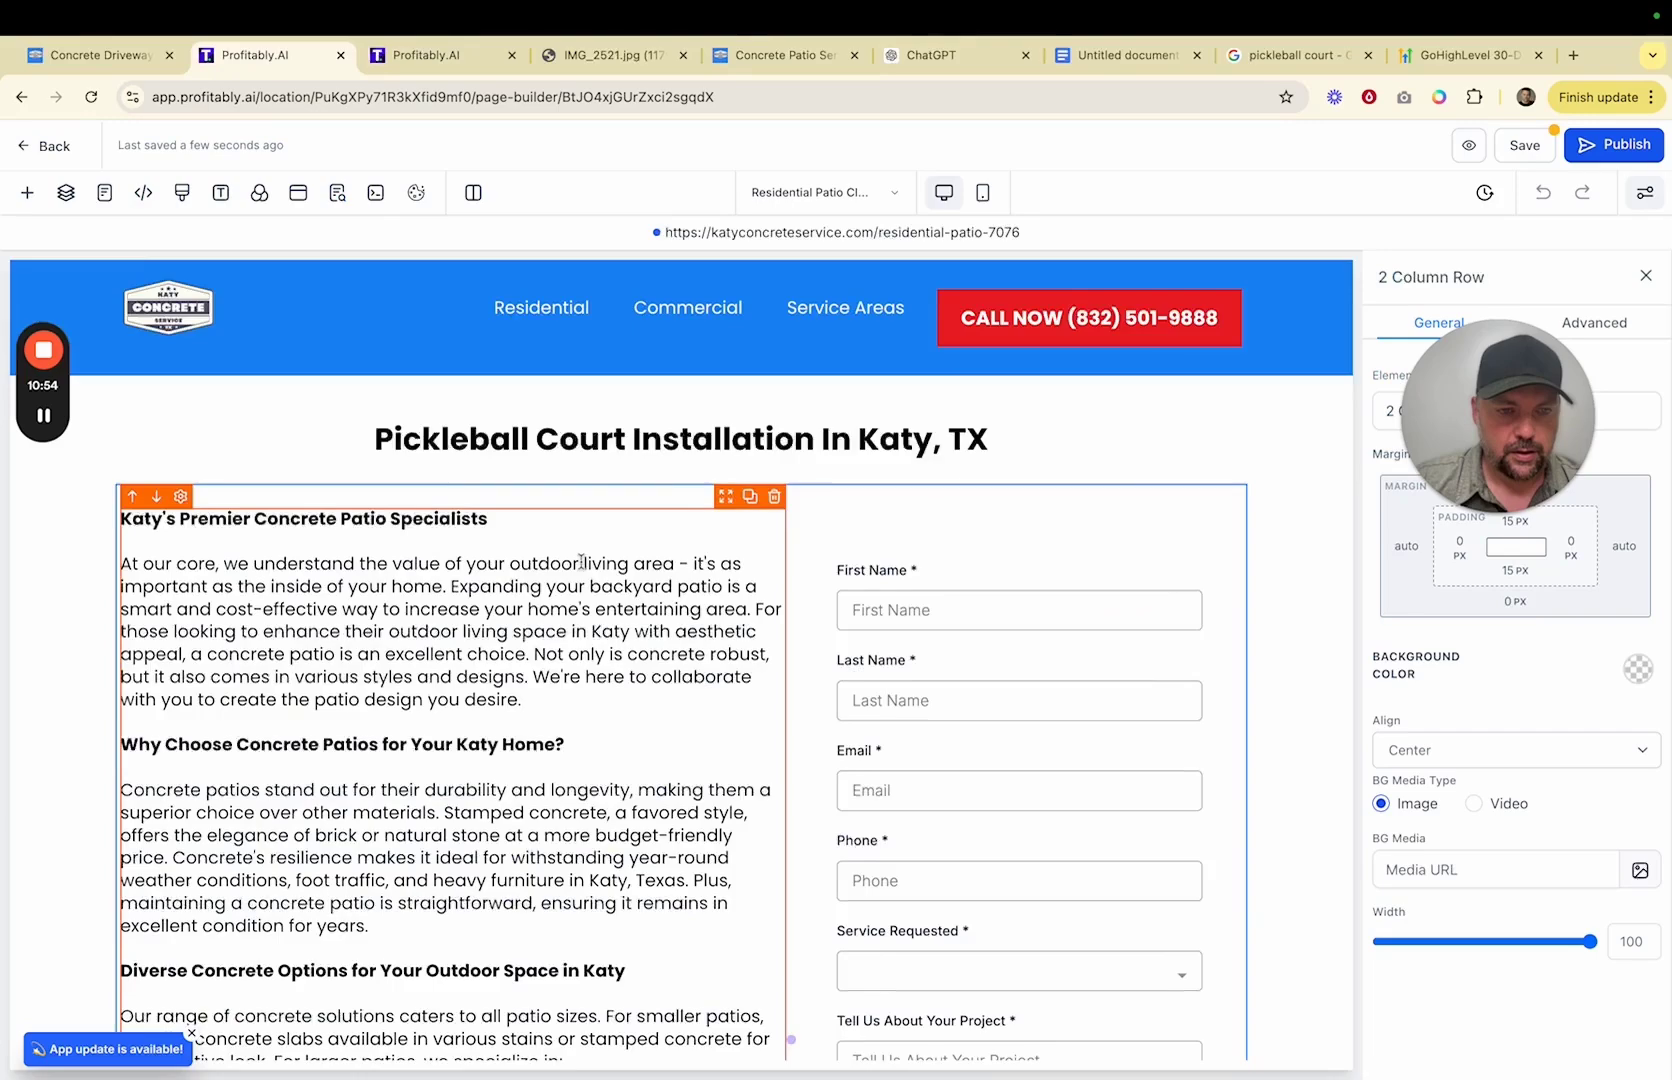
pyautogui.scroll(-10, 477, 575)
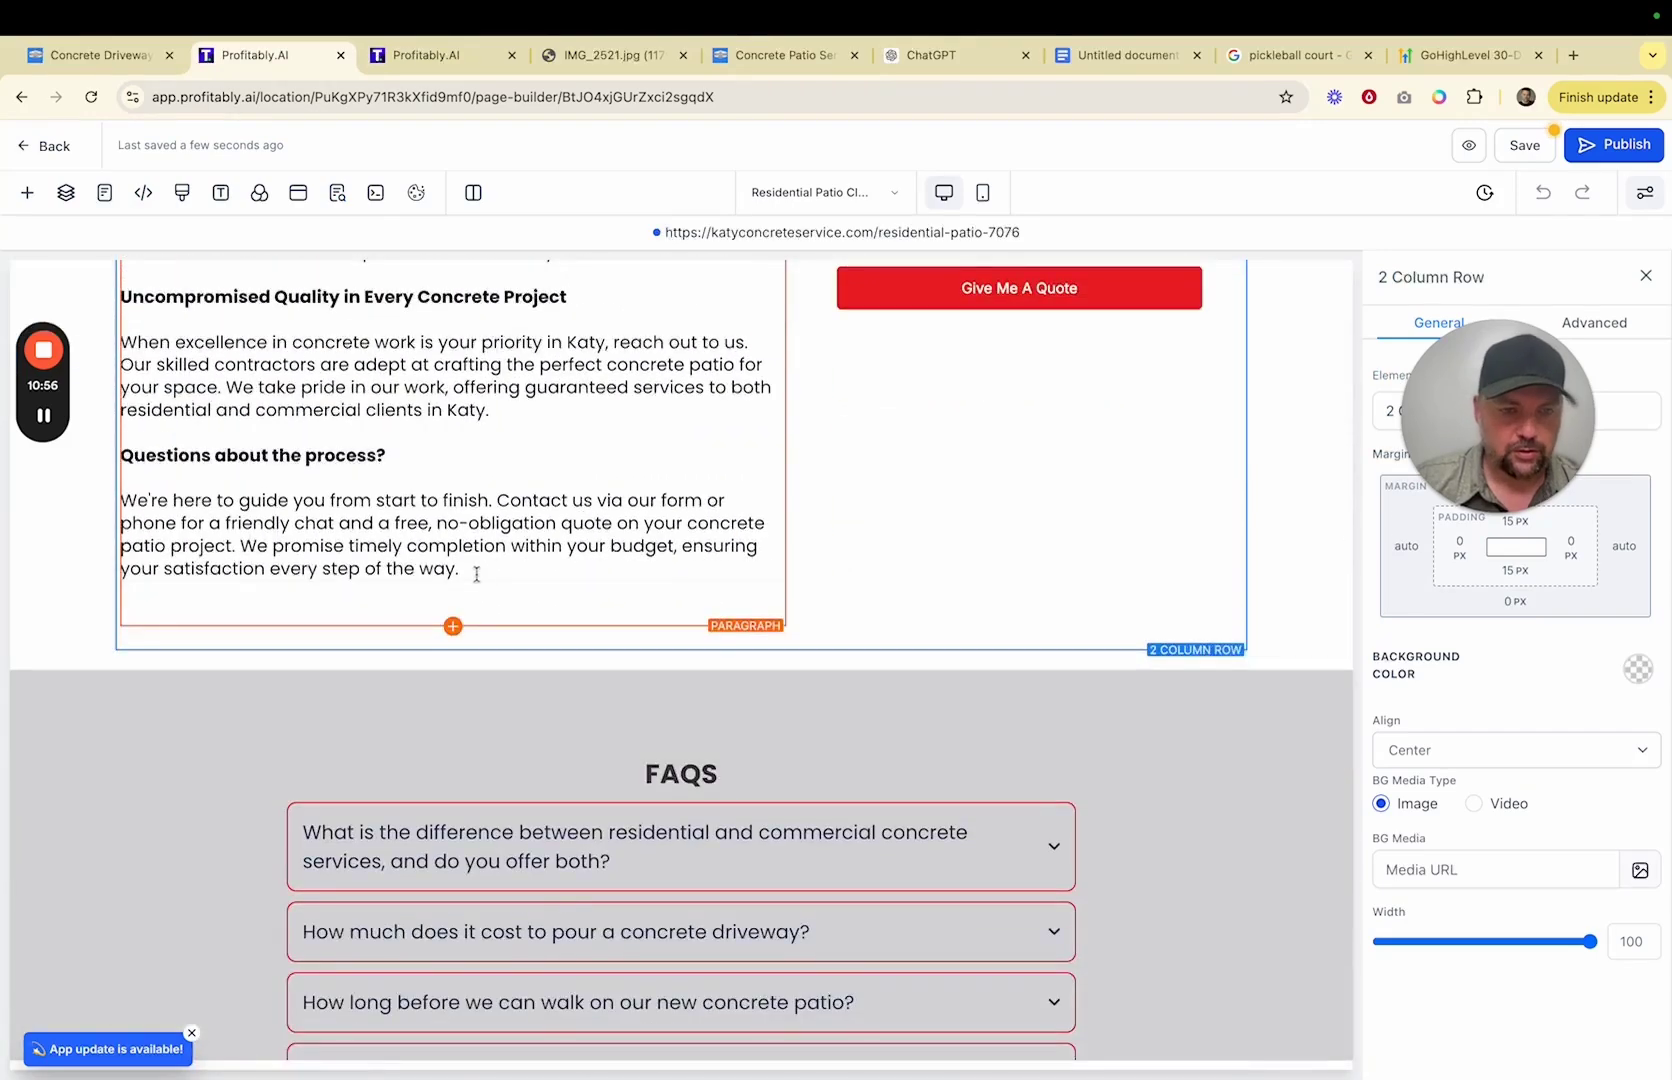
pyautogui.moveTo(477, 575); pyautogui.dragTo(127, 515)
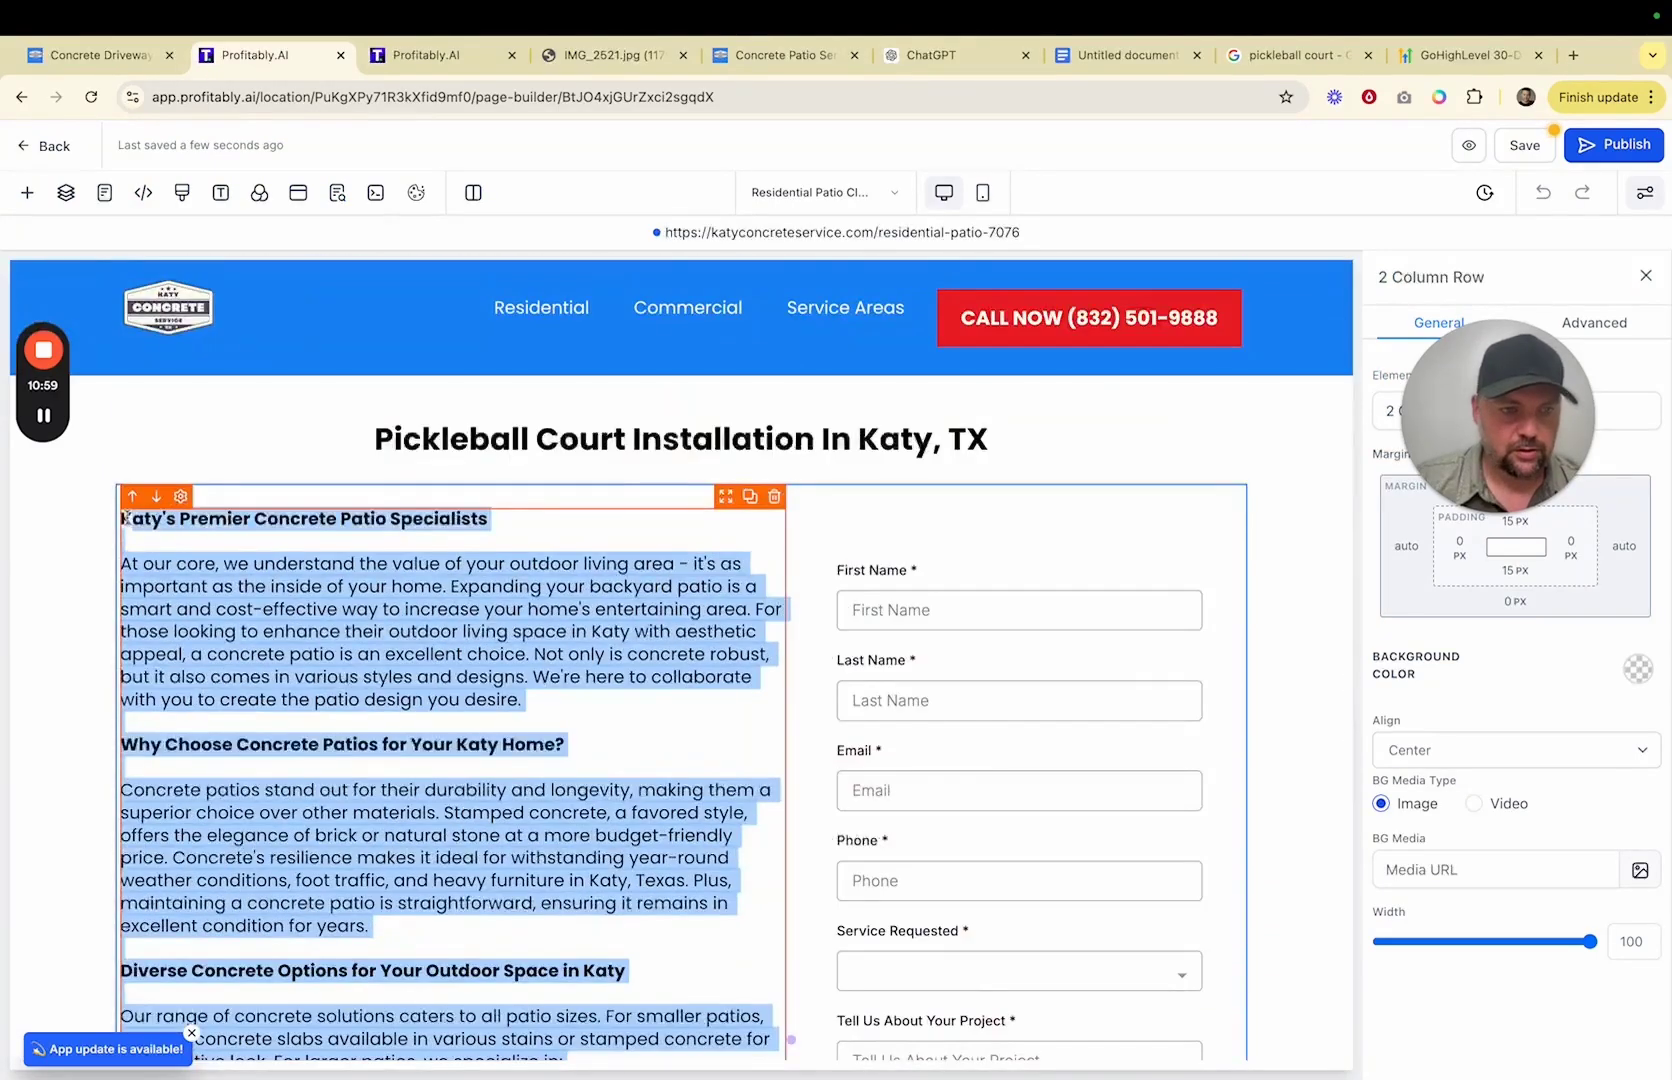
pyautogui.hotkey('ctrl', 'v')
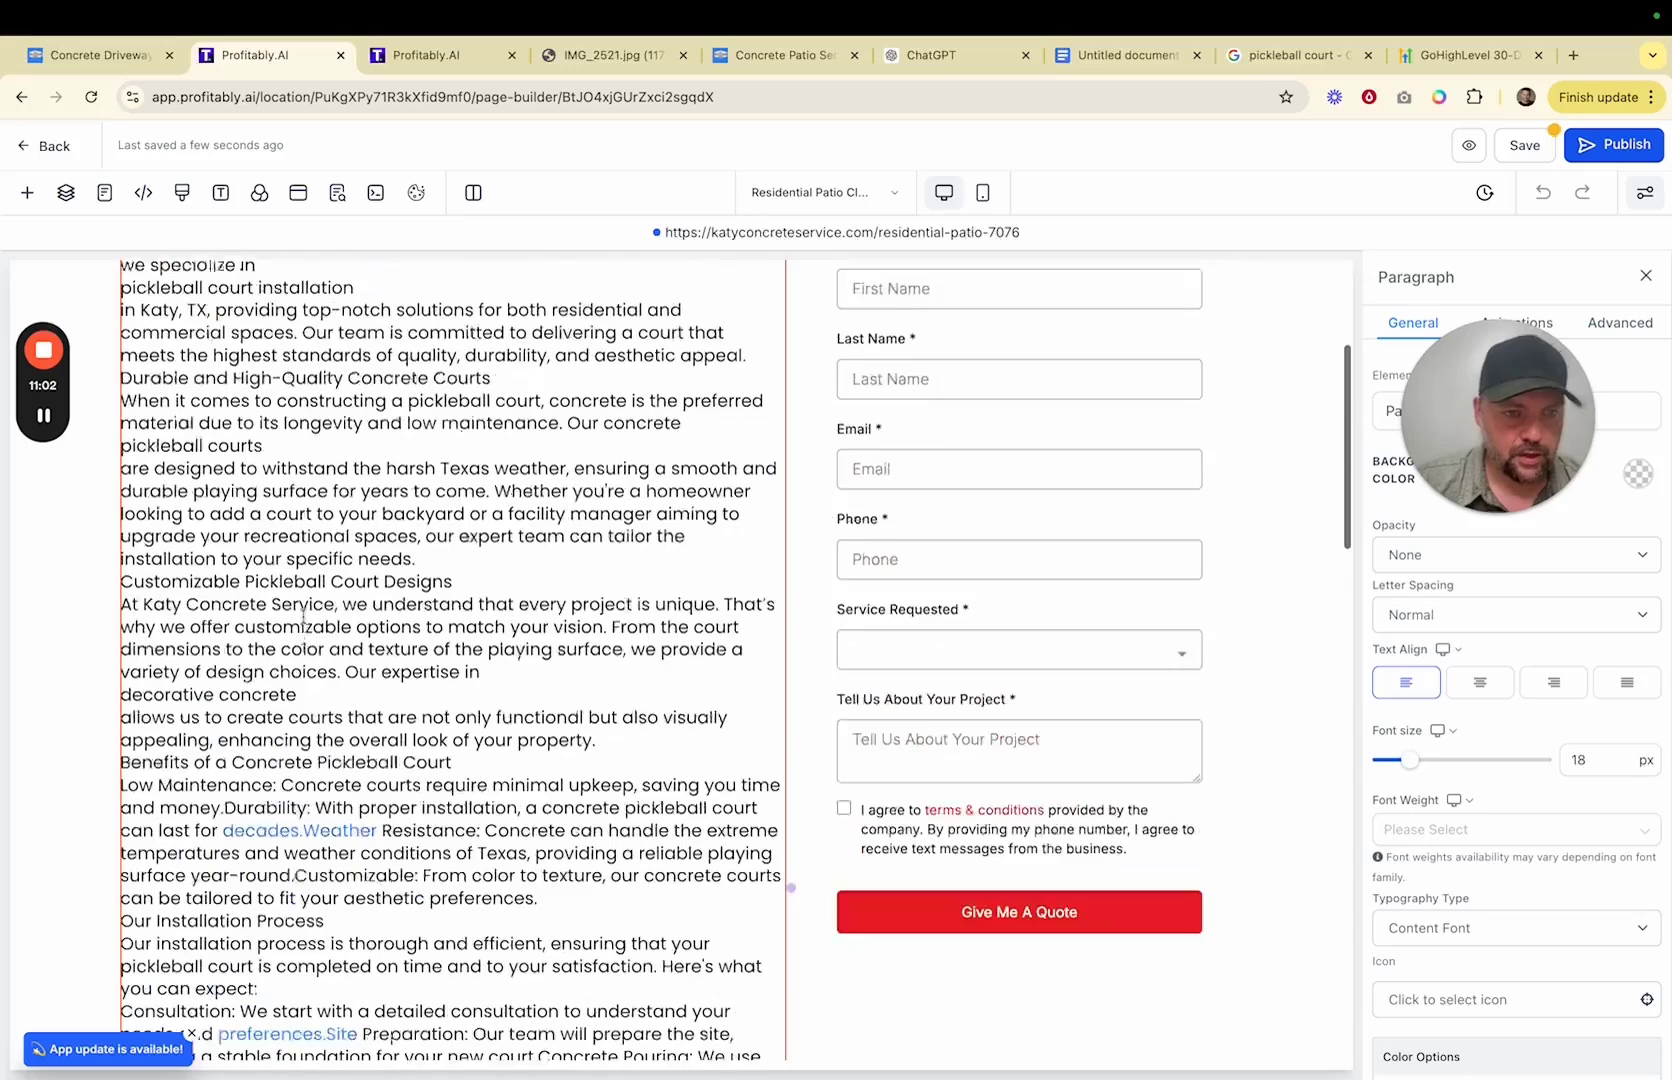
pyautogui.scroll(3, 390, 573)
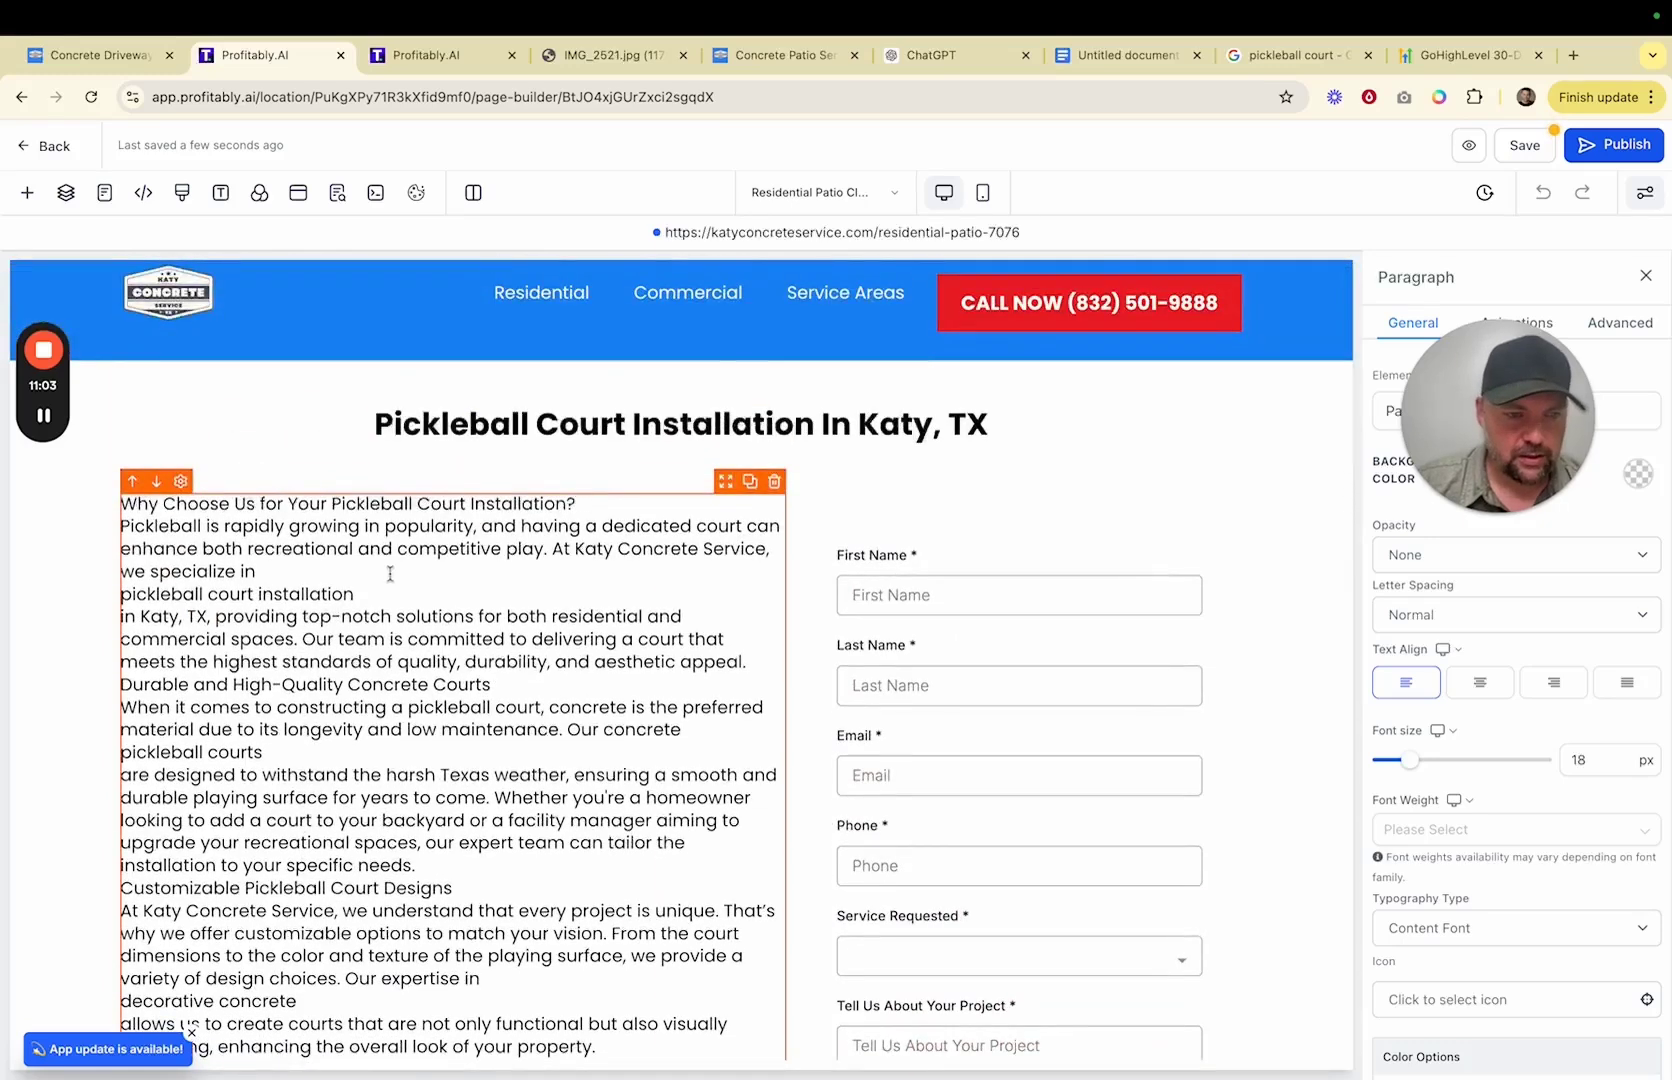
pyautogui.click(123, 594)
pyautogui.press('BackSpace')
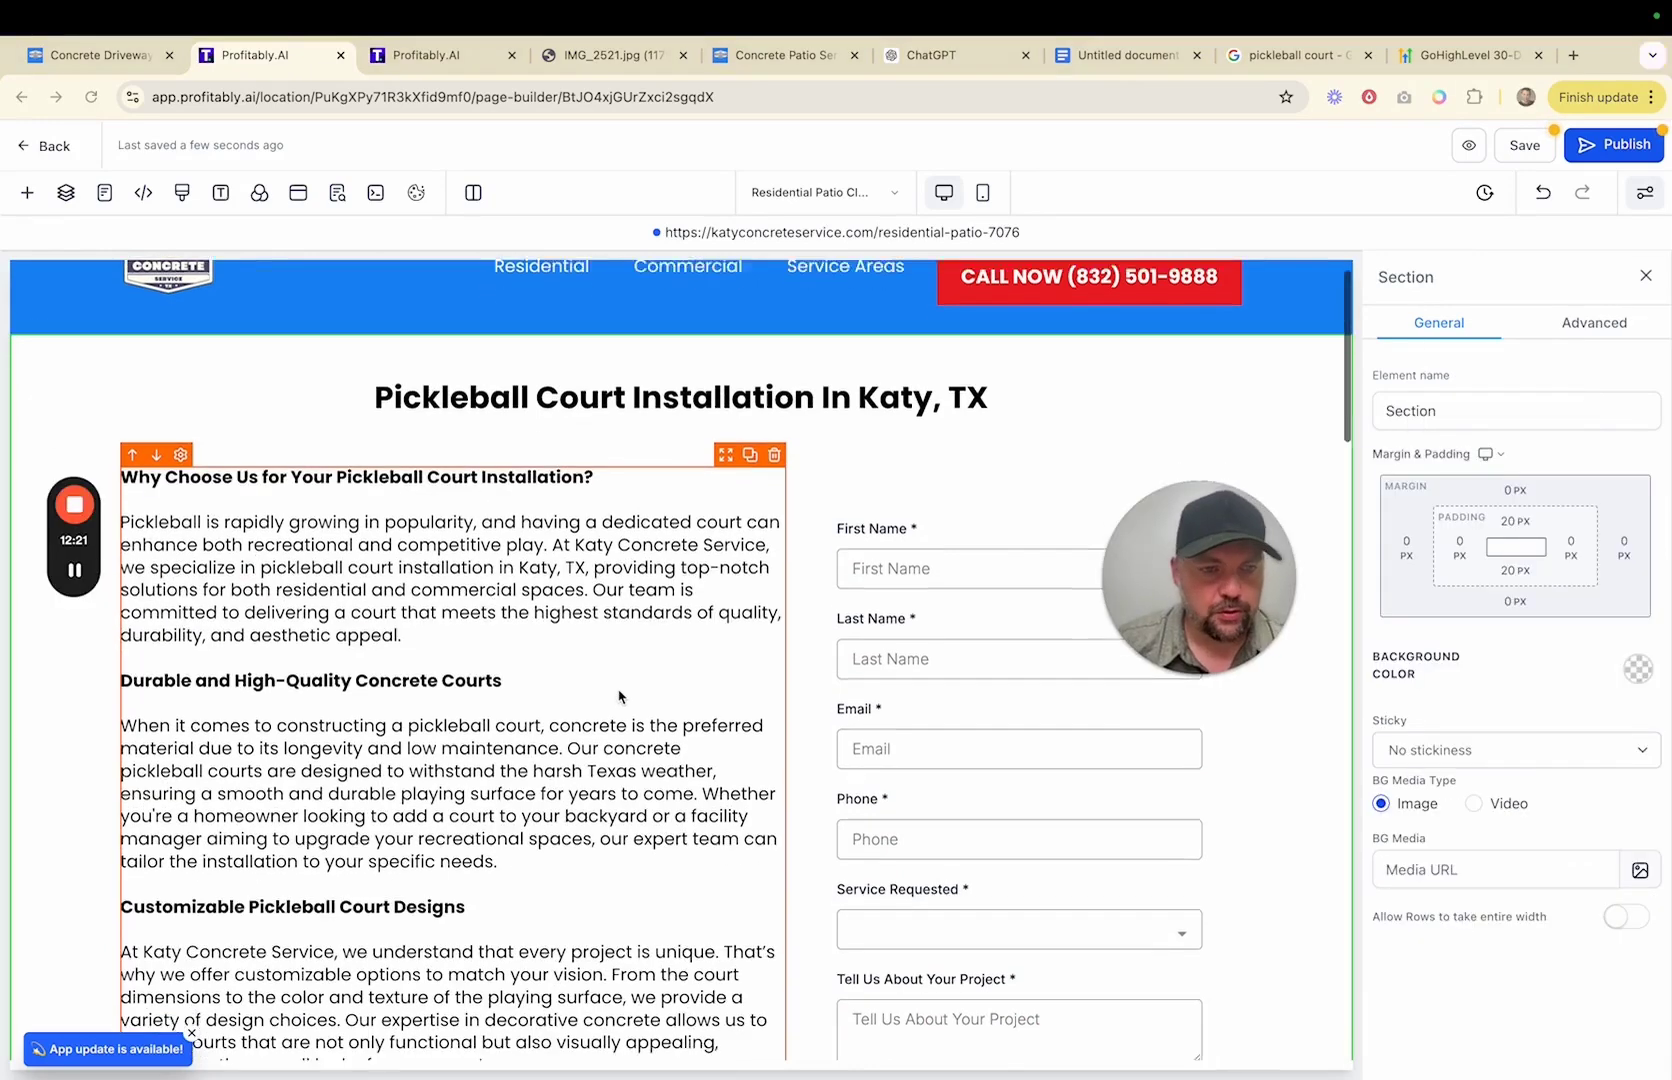
pyautogui.scroll(-8, 620, 694)
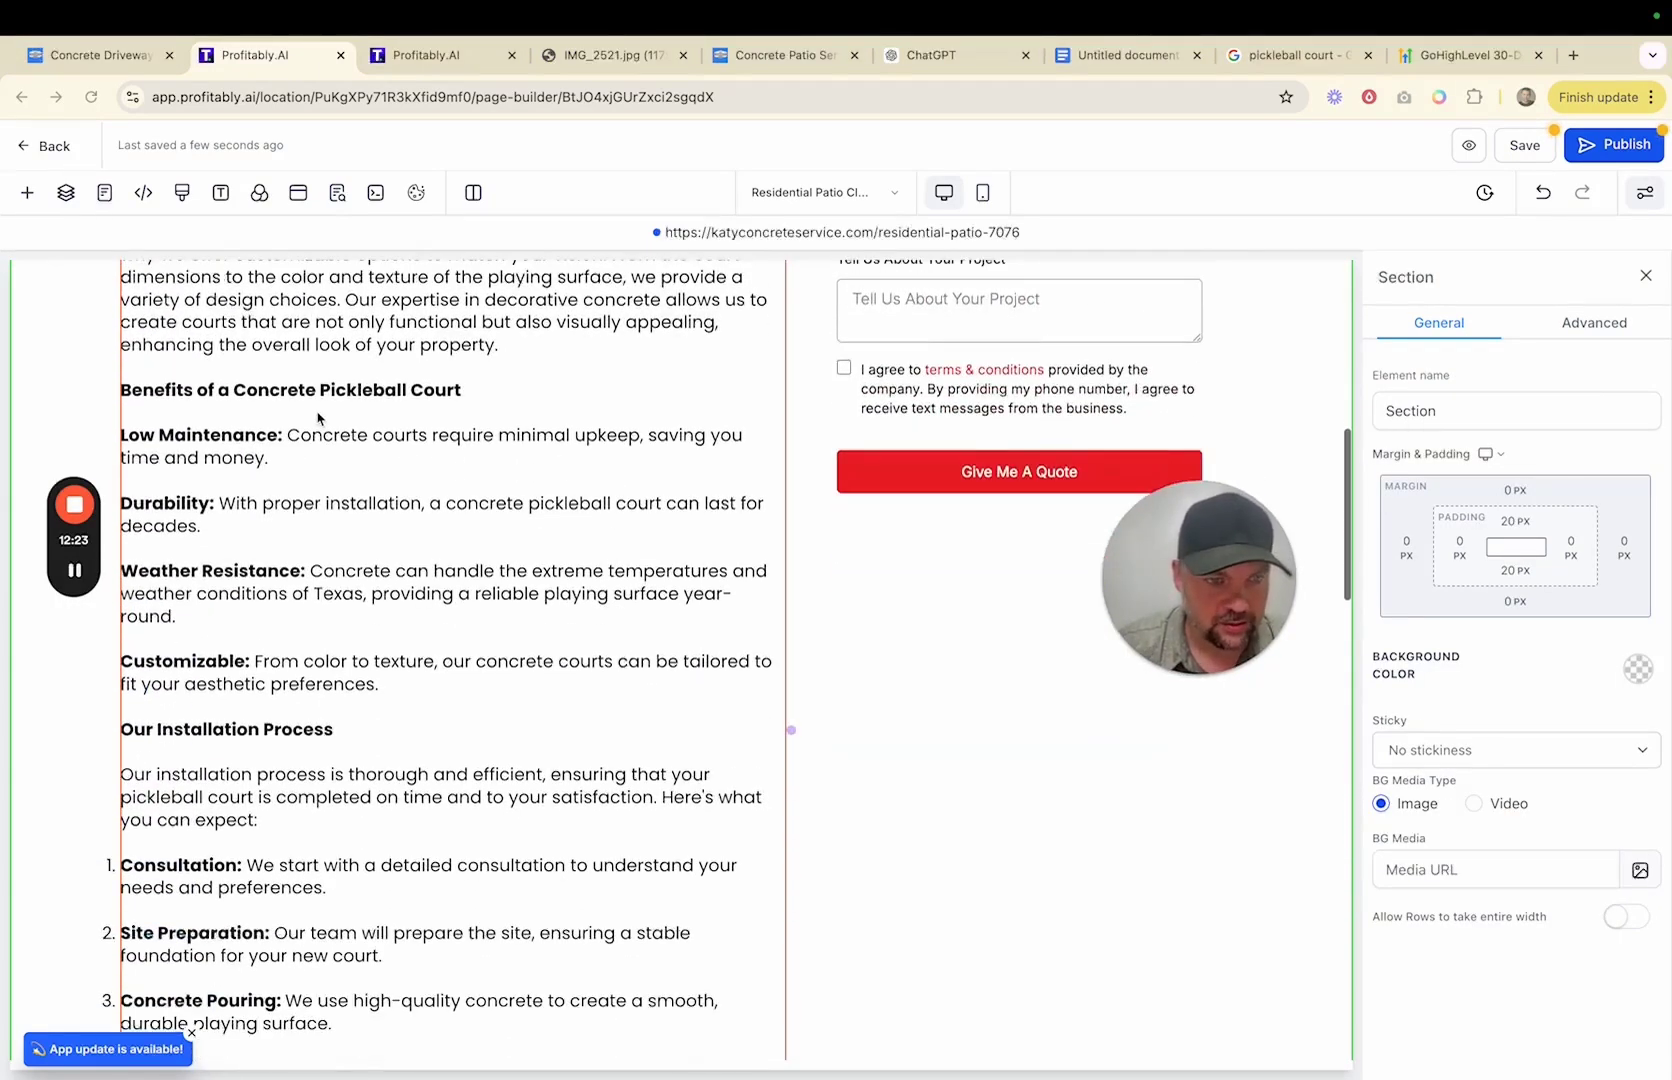
pyautogui.scroll(-7, 345, 549)
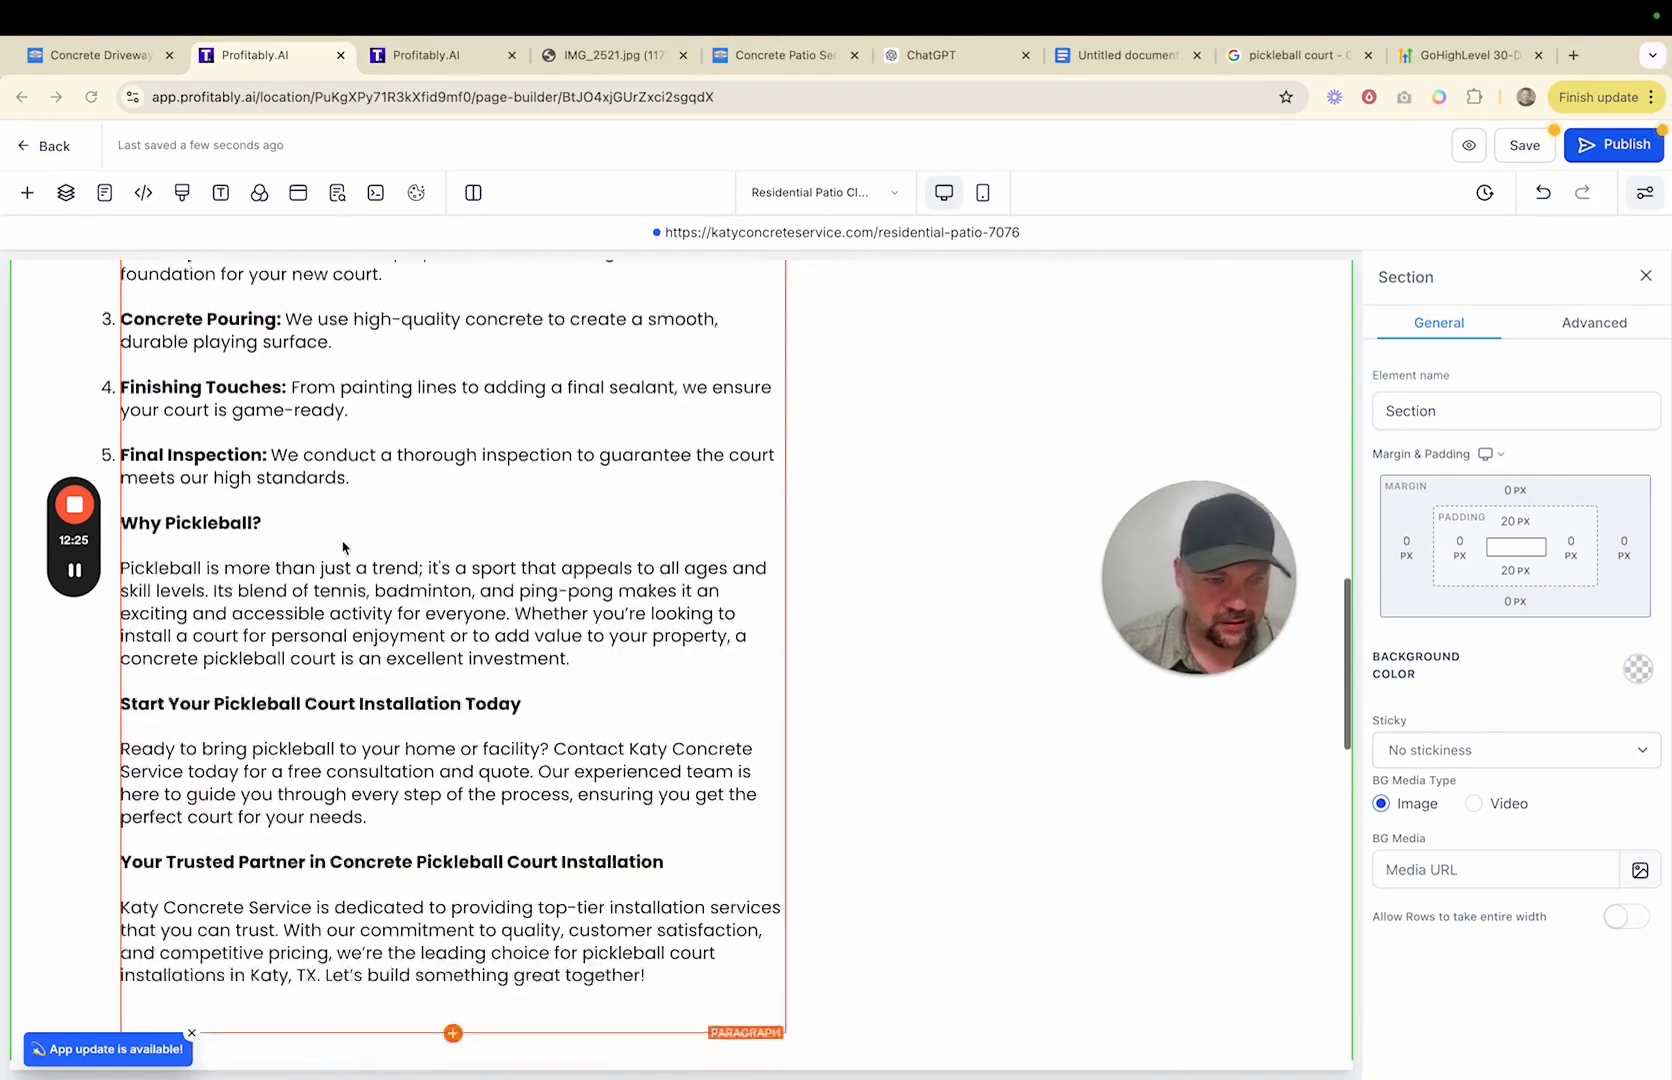
pyautogui.scroll(-2, 343, 547)
pyautogui.scroll(10, 343, 547)
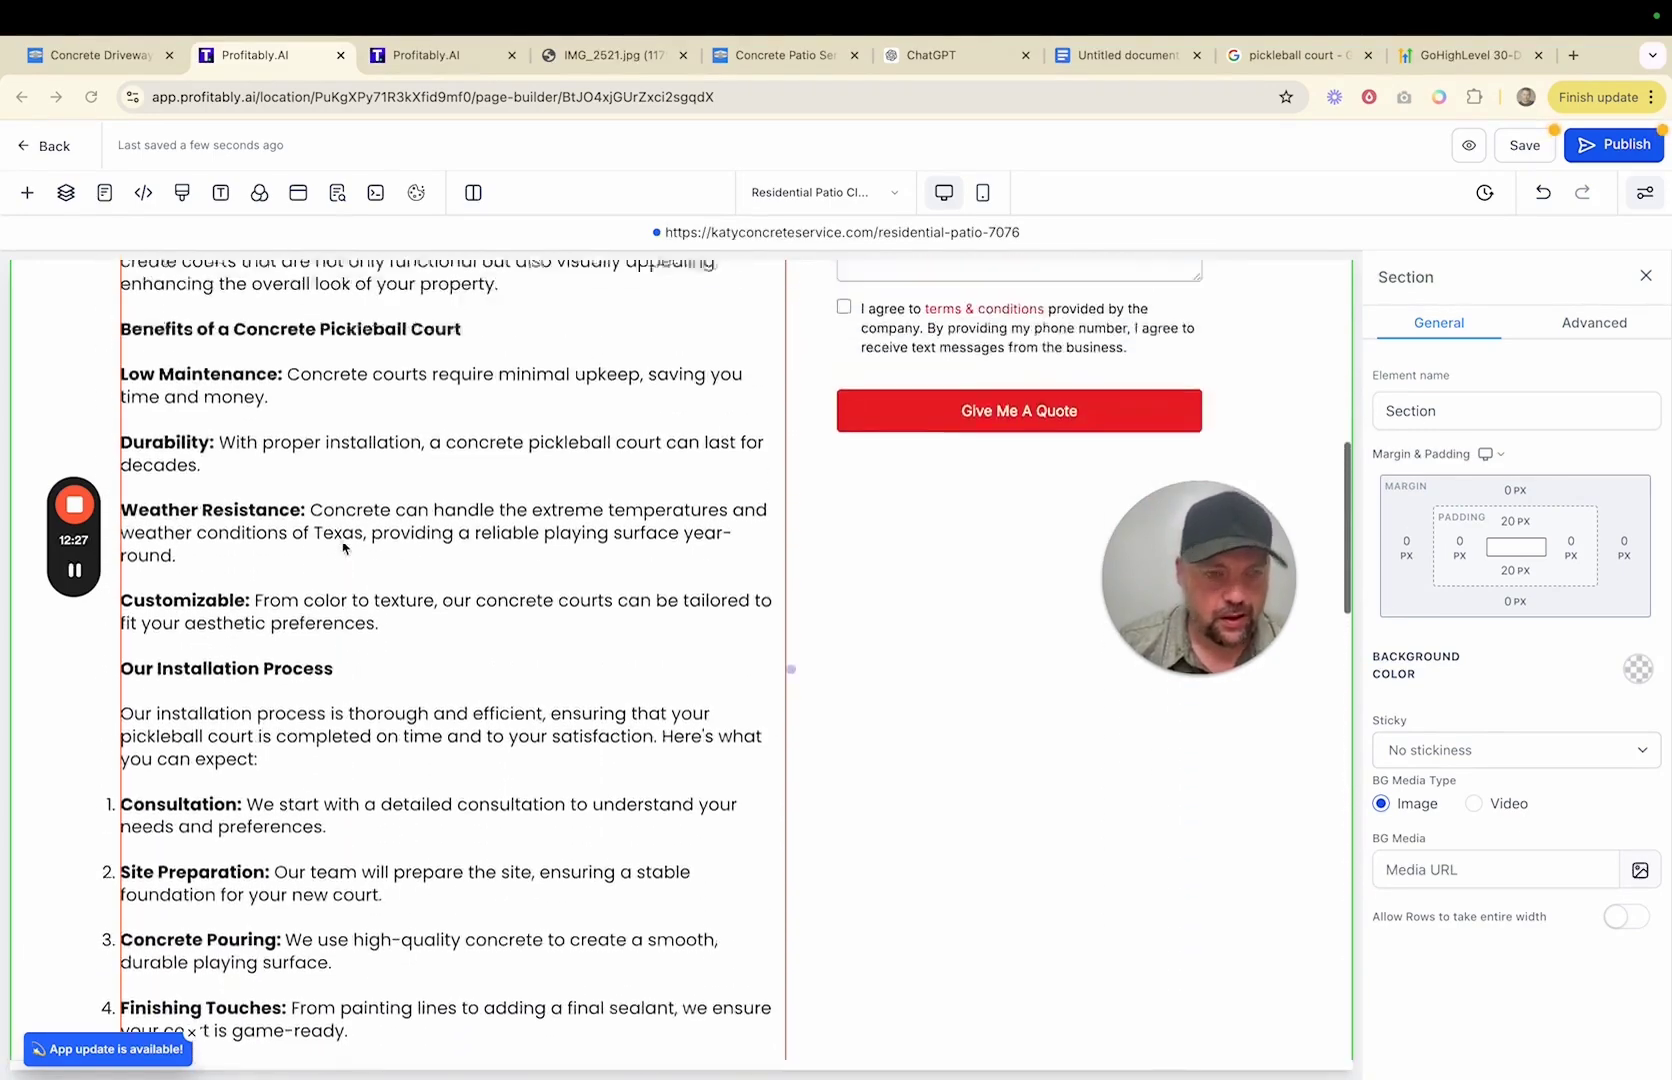
pyautogui.scroll(6, 418, 535)
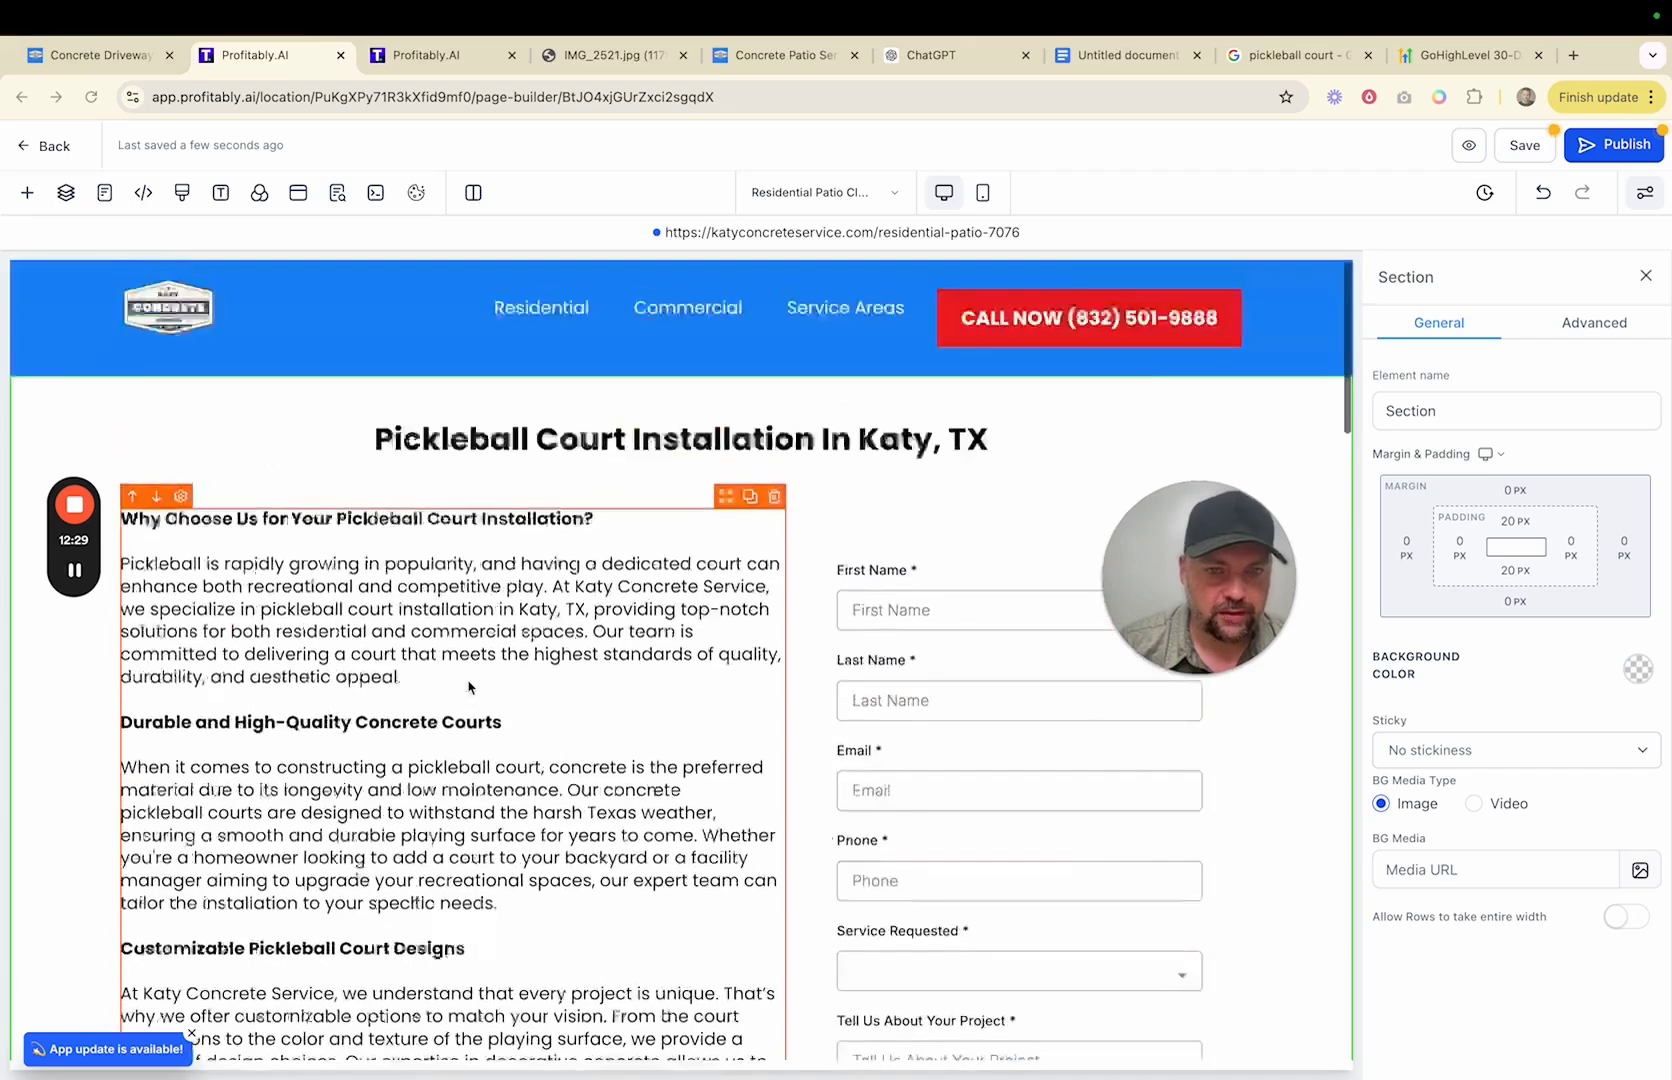
pyautogui.scroll(-1, 518, 643)
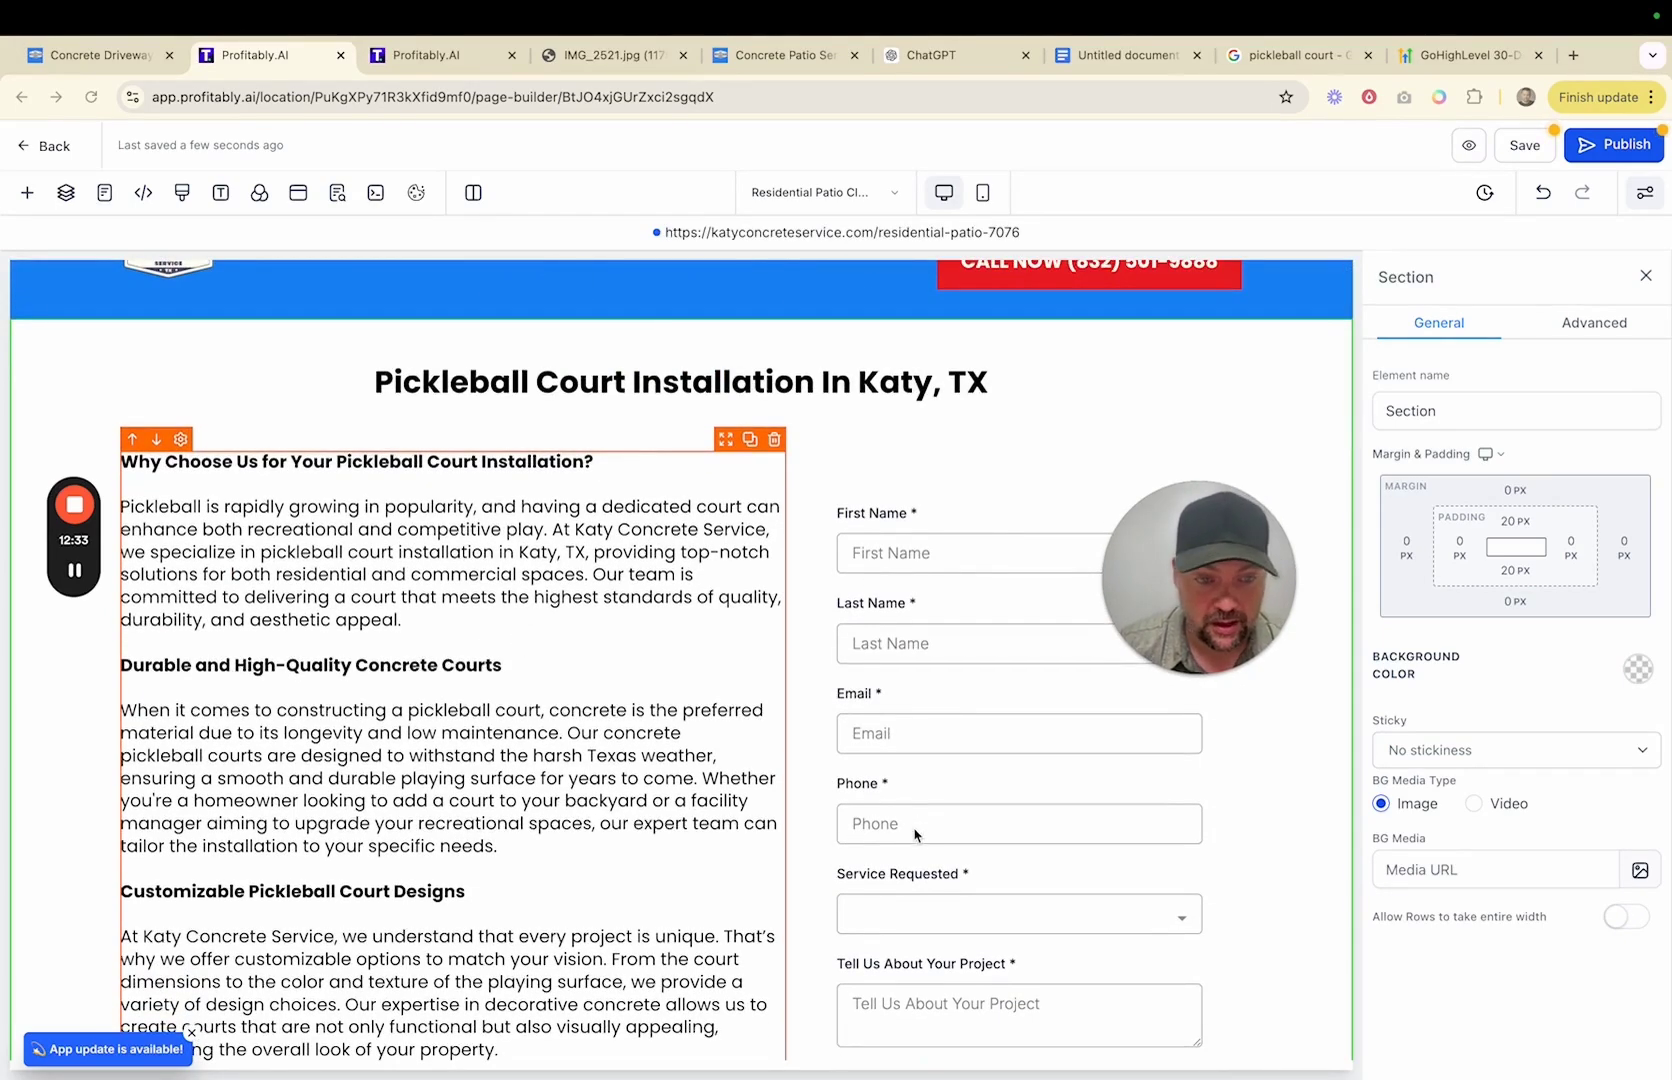
pyautogui.scroll(-3, 430, 795)
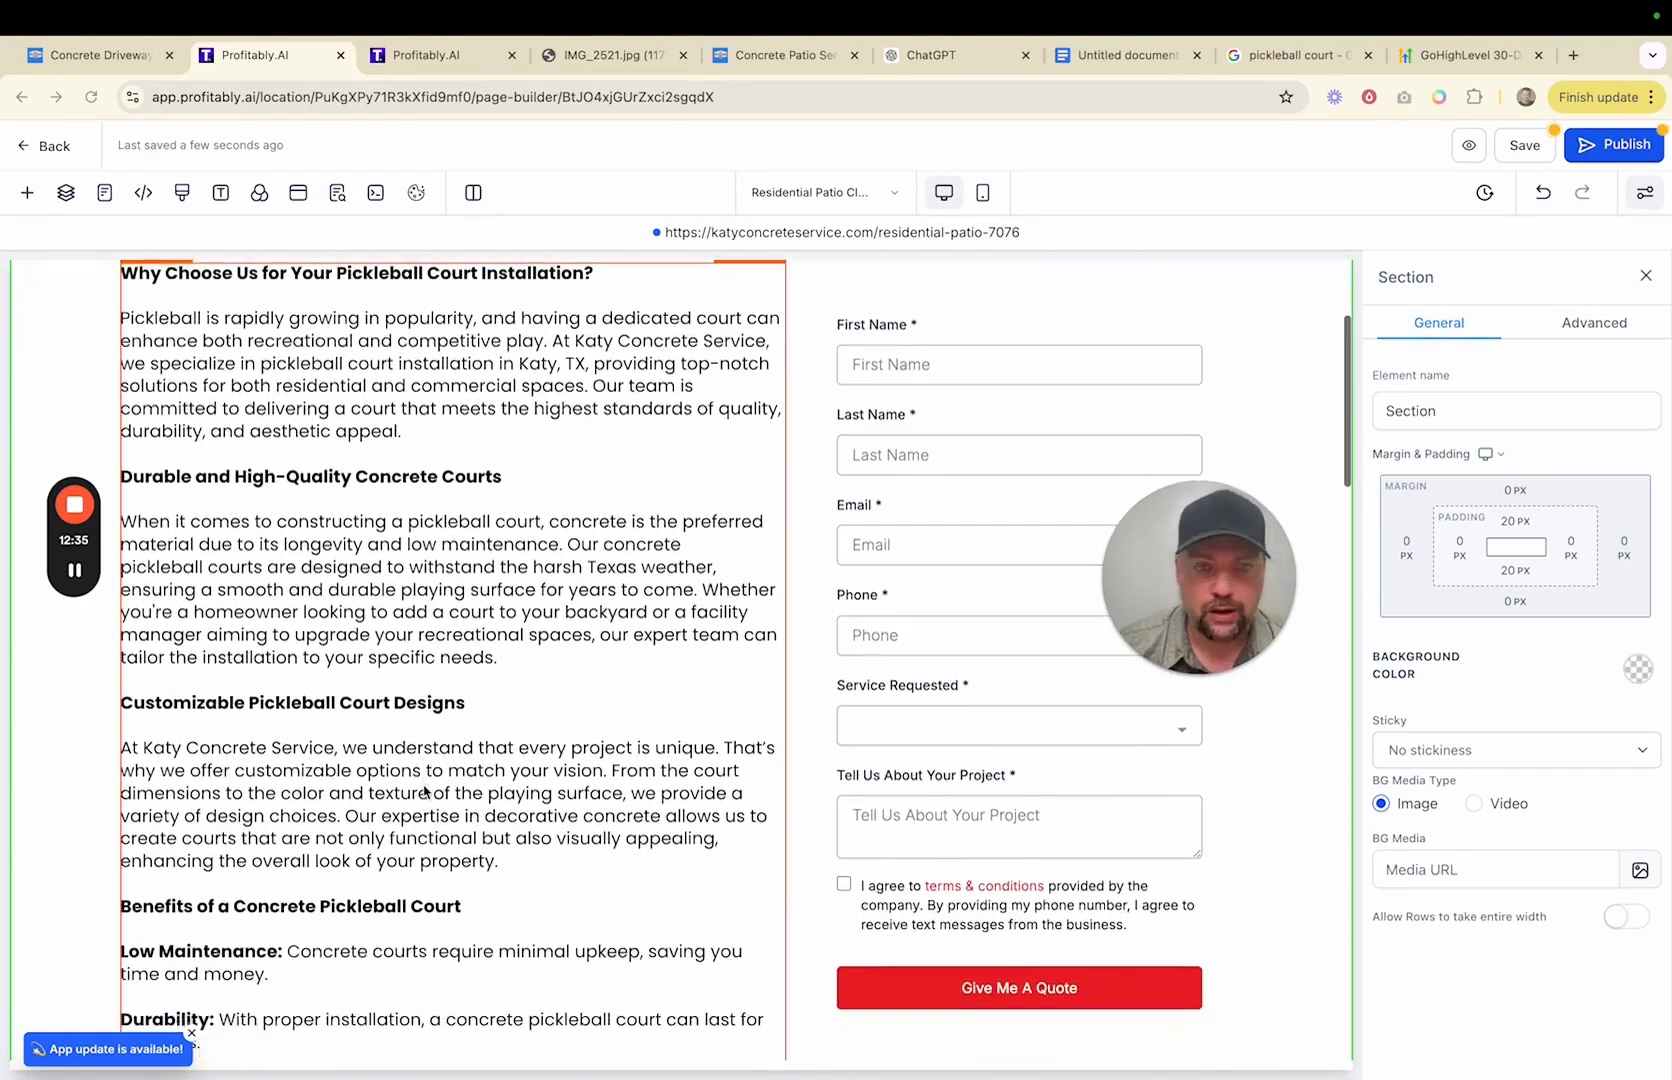
pyautogui.scroll(2, 424, 790)
pyautogui.scroll(1, 424, 790)
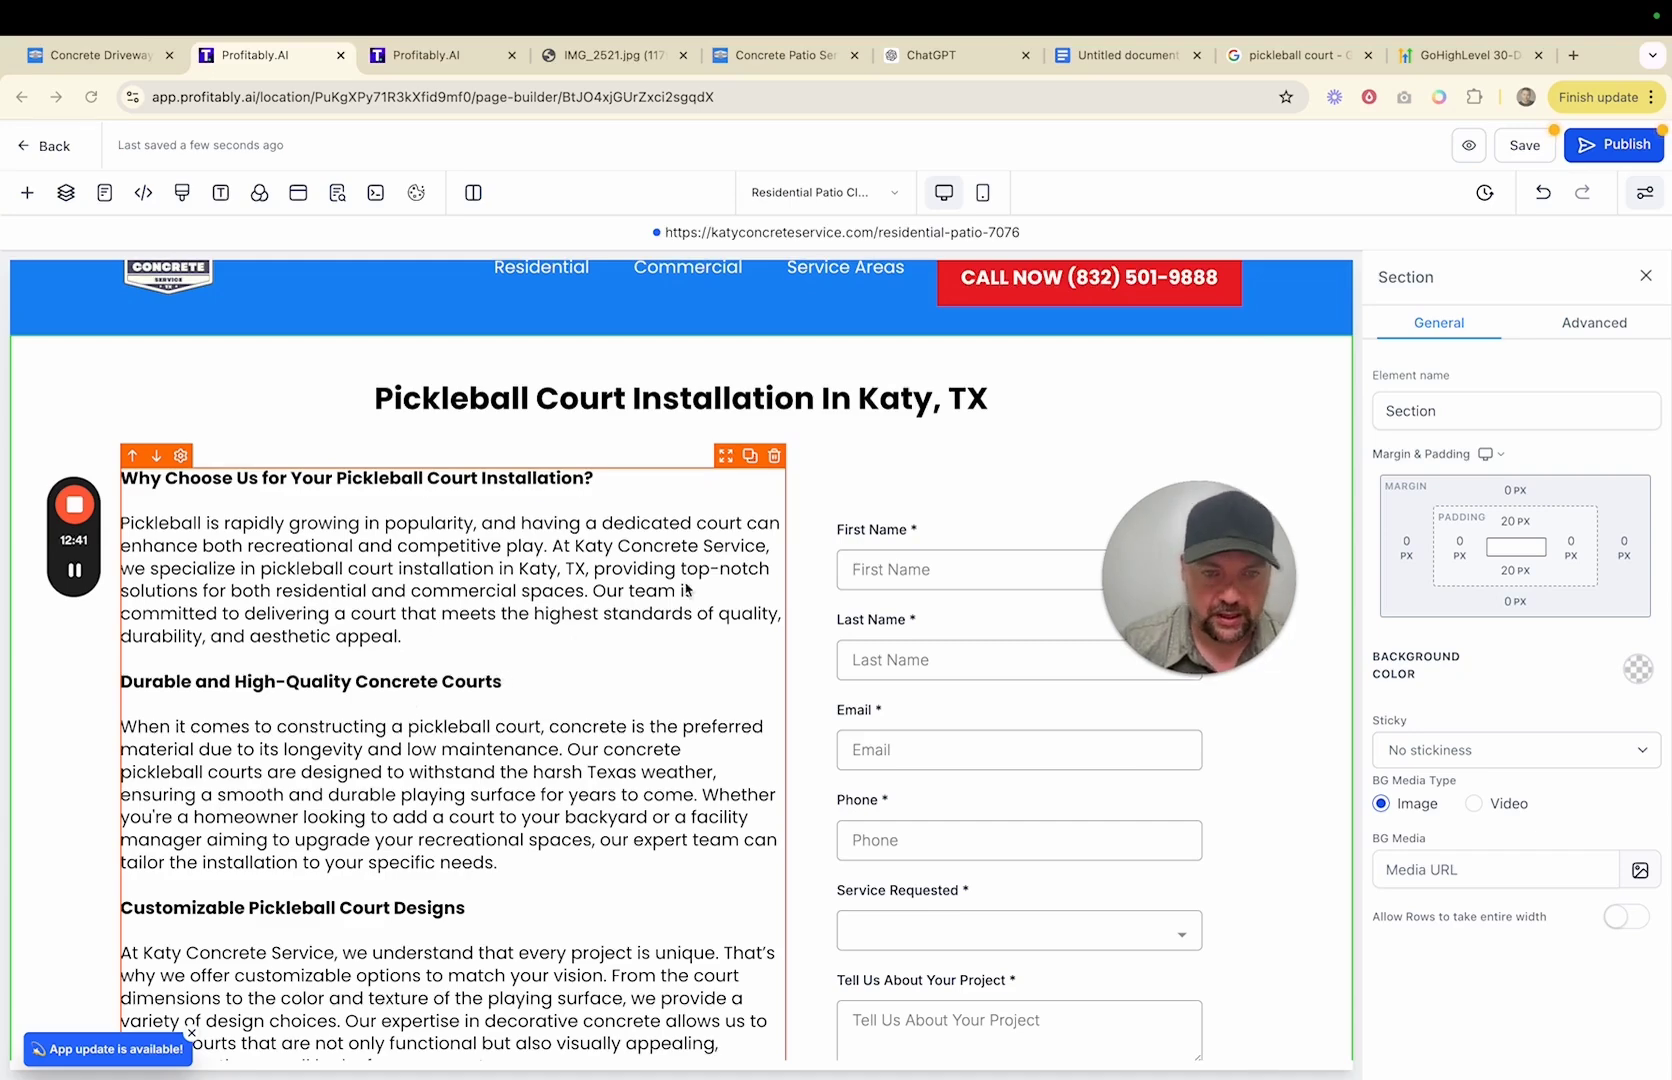
# - Select 'Katy Concrete Service' in the opening paragraph and add a hyperlink to it
pyautogui.click(765, 553)
pyautogui.moveTo(768, 546); pyautogui.dragTo(578, 545)
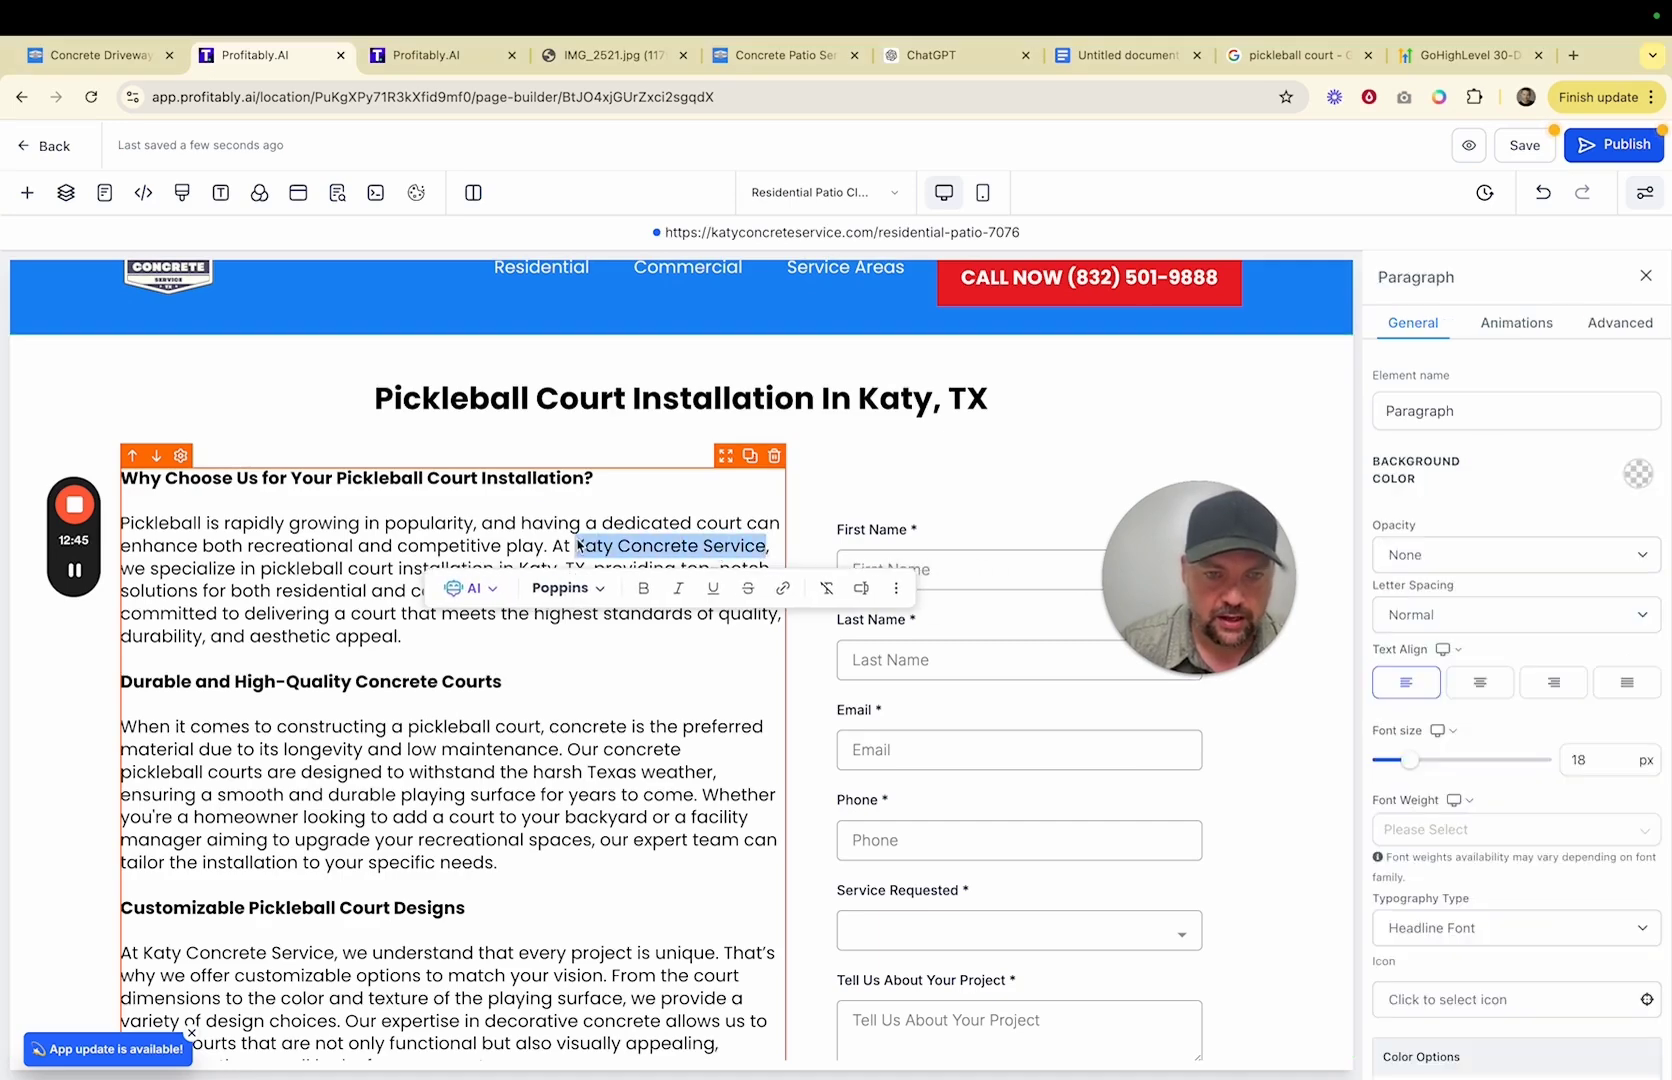
pyautogui.click(785, 592)
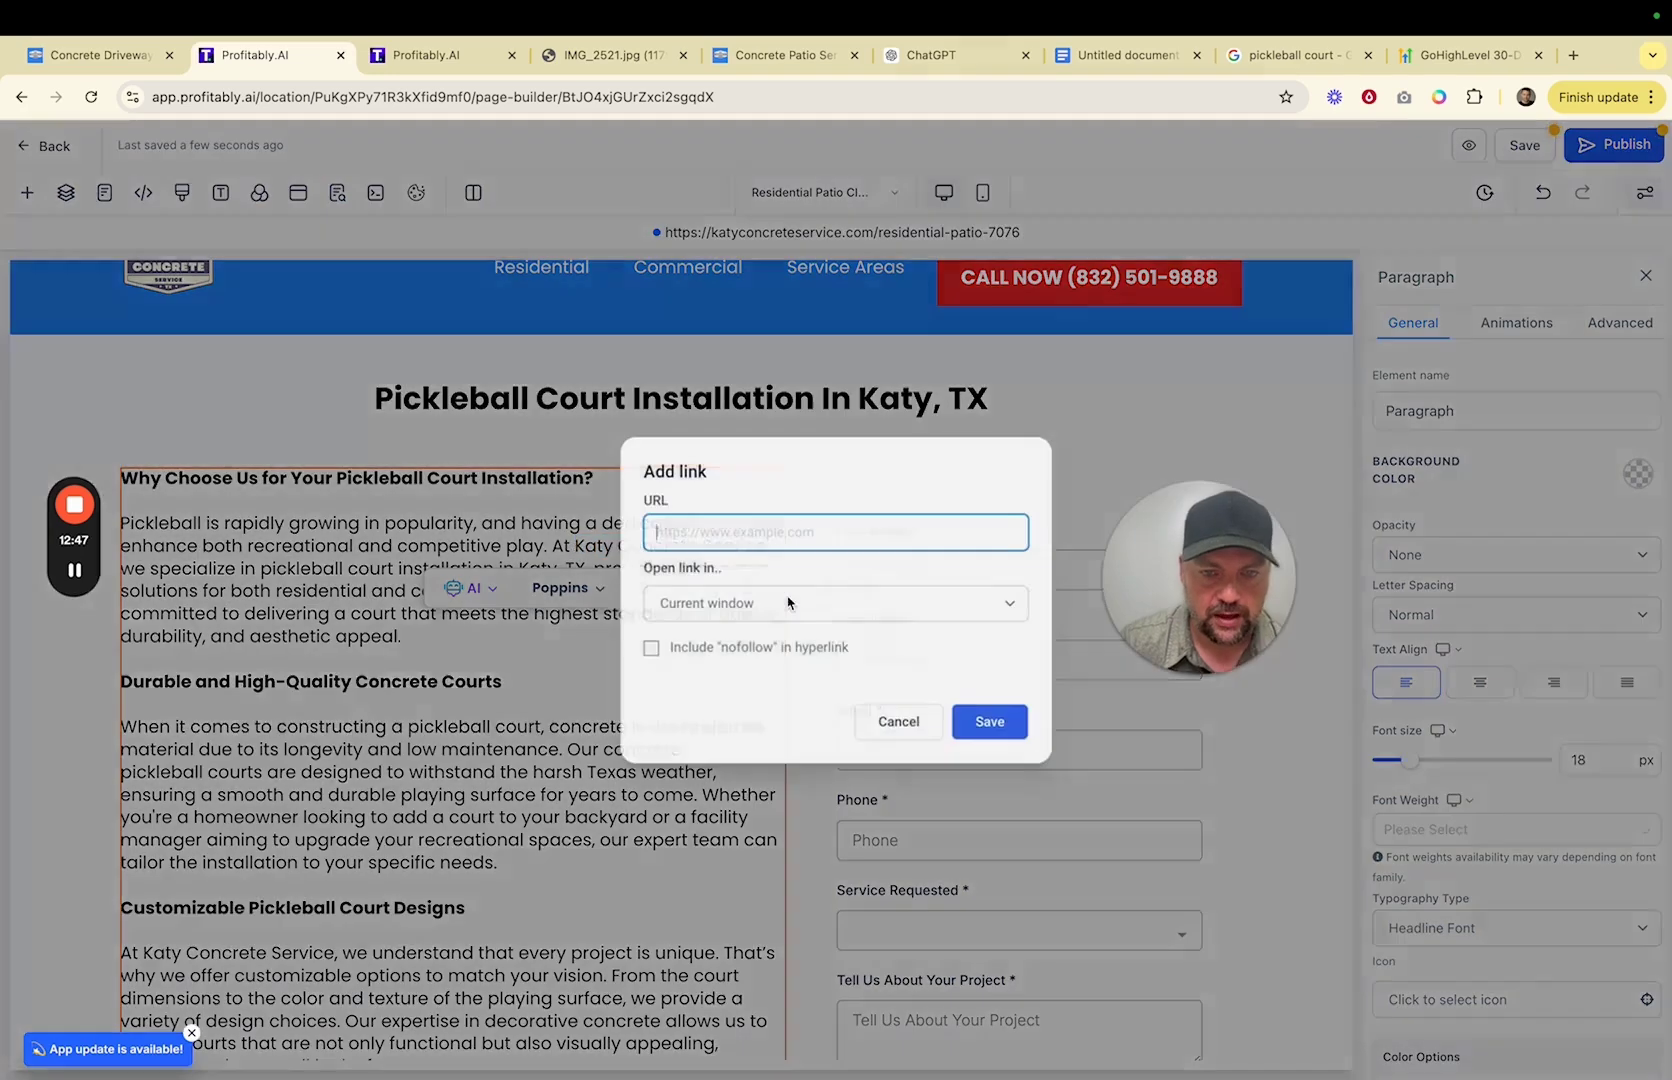
pyautogui.click(722, 530)
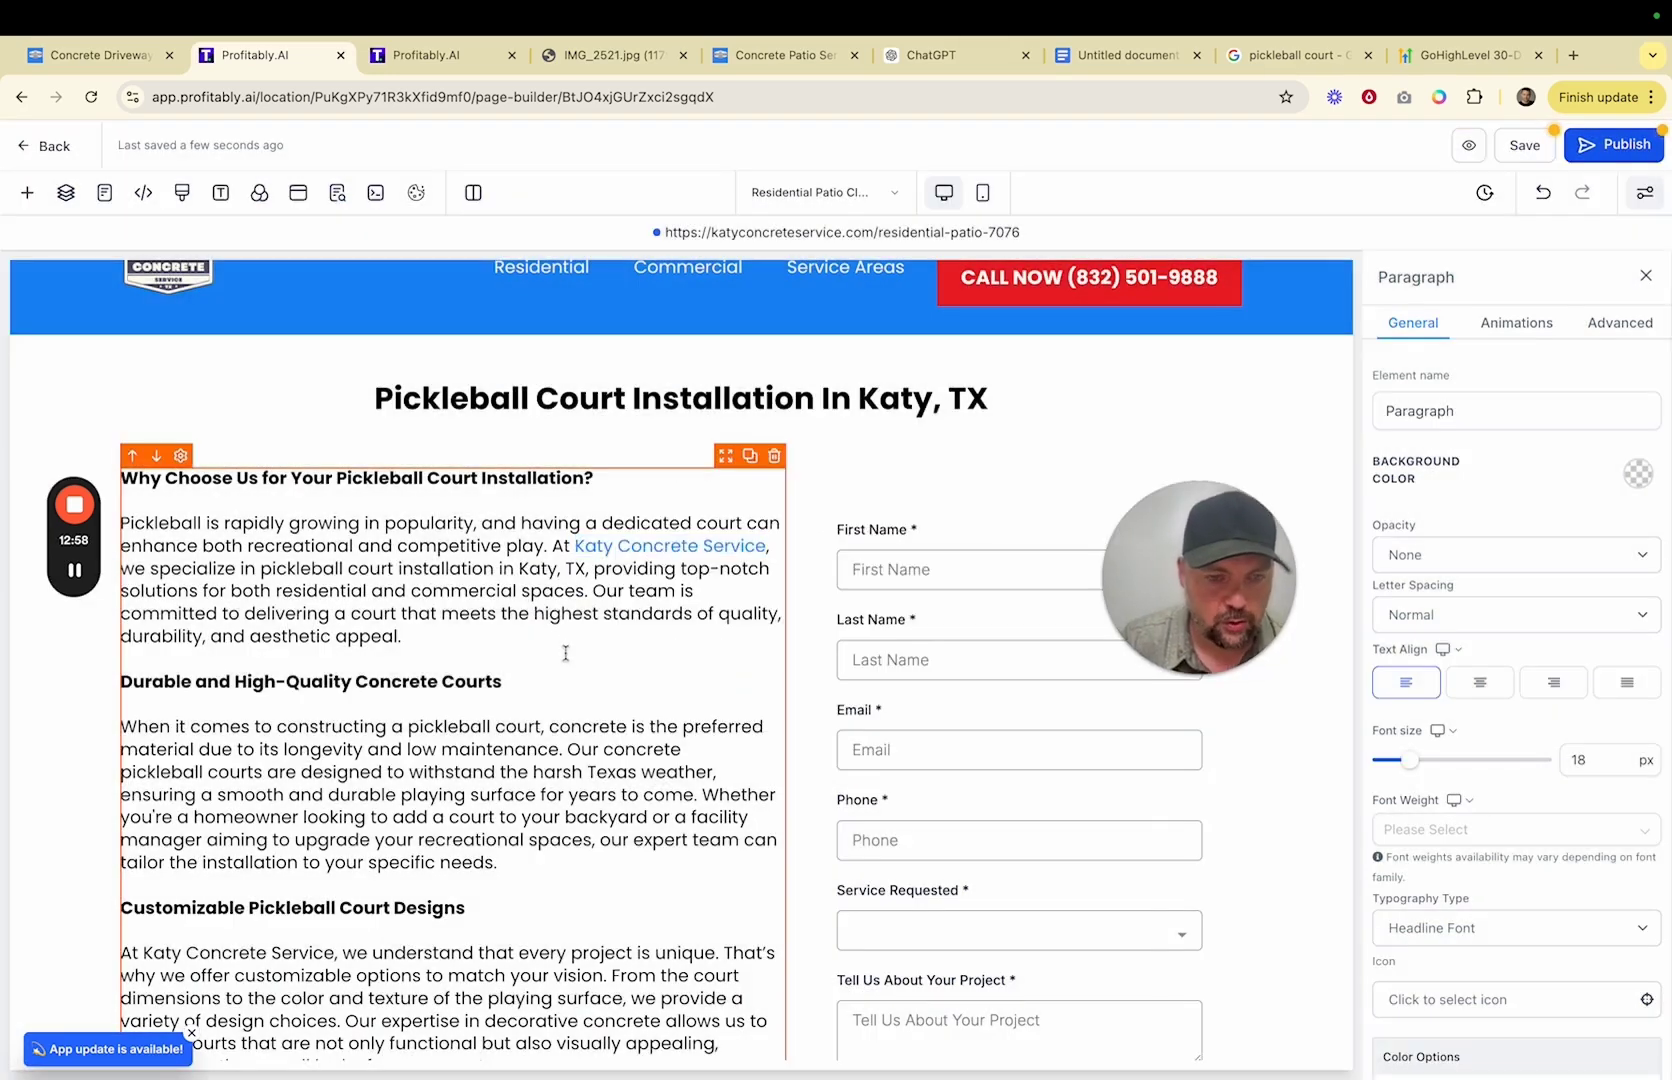
pyautogui.scroll(-10, 565, 653)
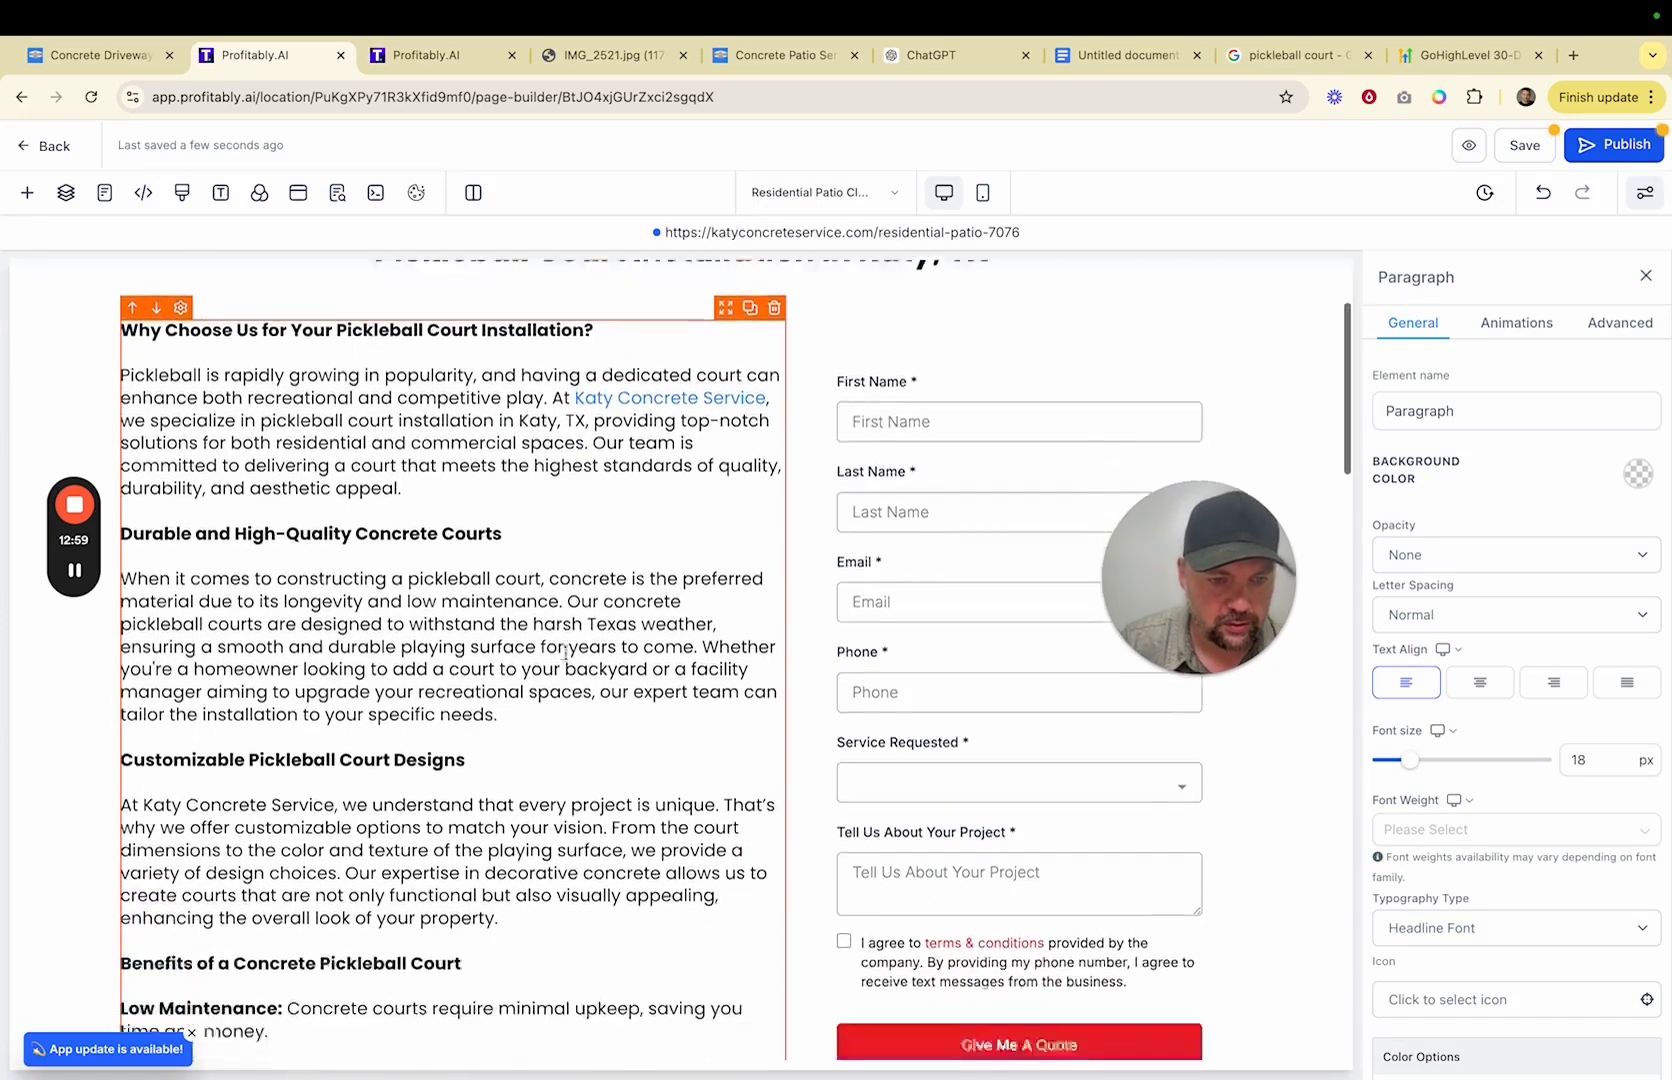
pyautogui.scroll(-14, 565, 653)
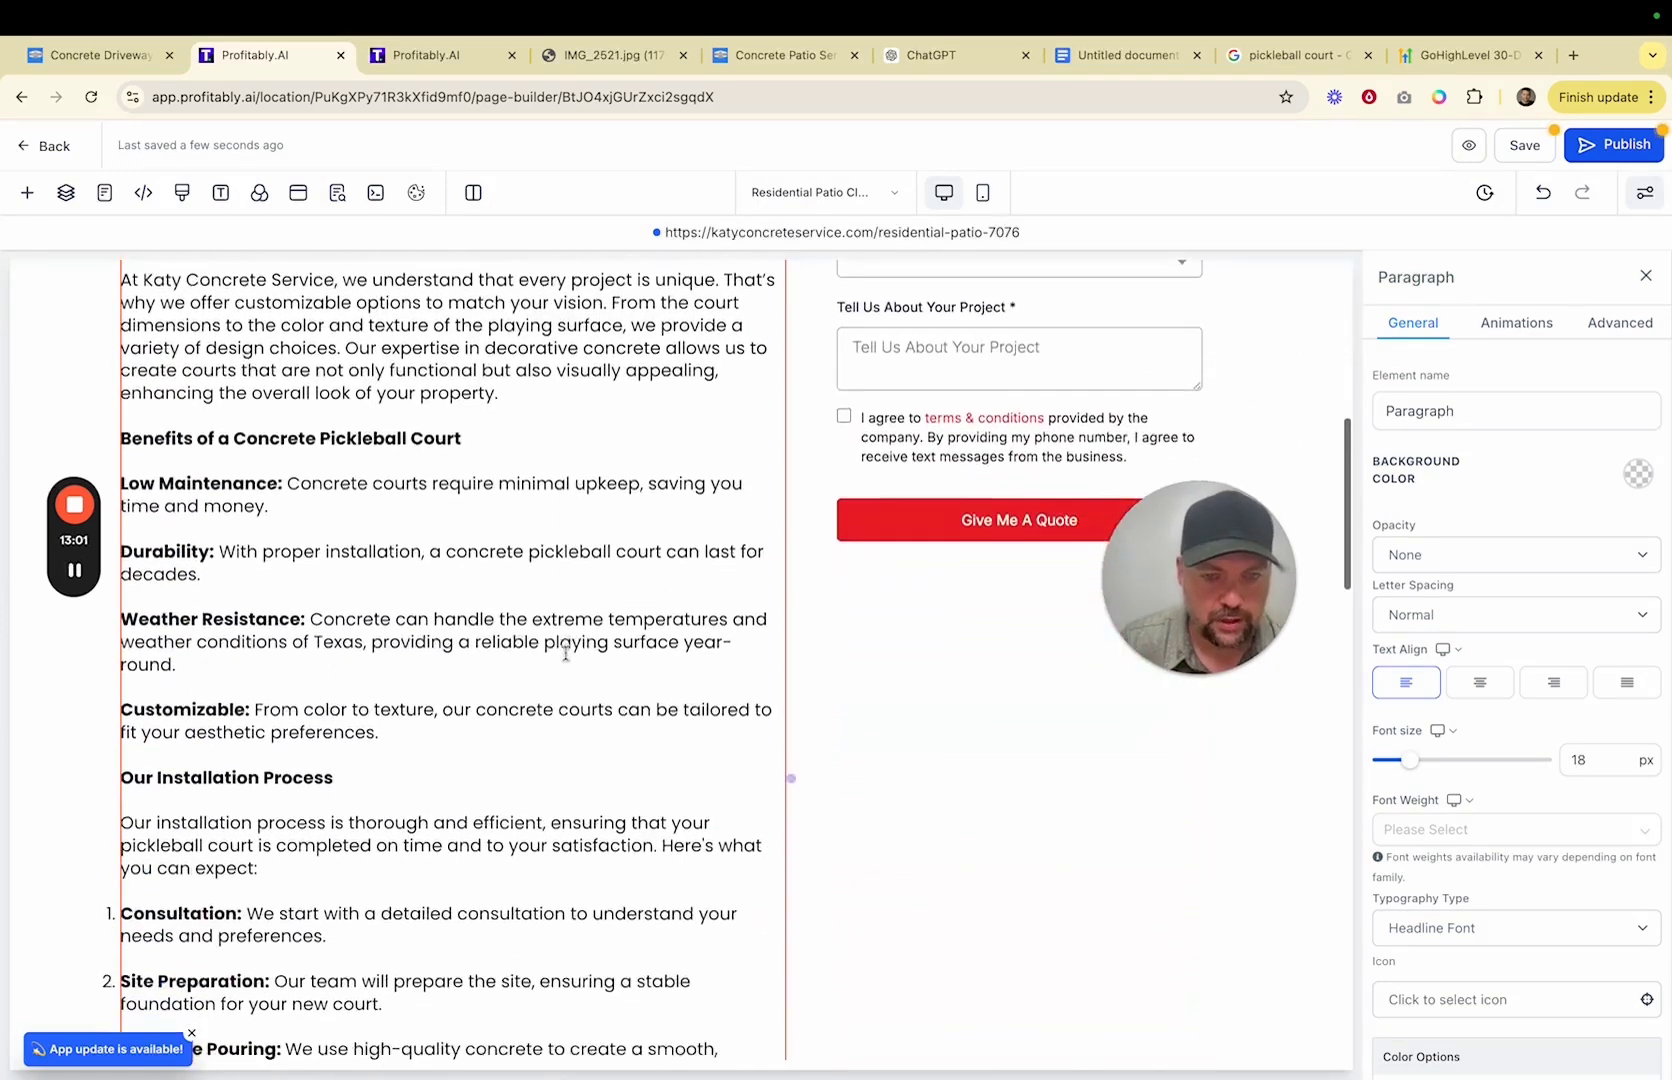
pyautogui.scroll(-3, 565, 653)
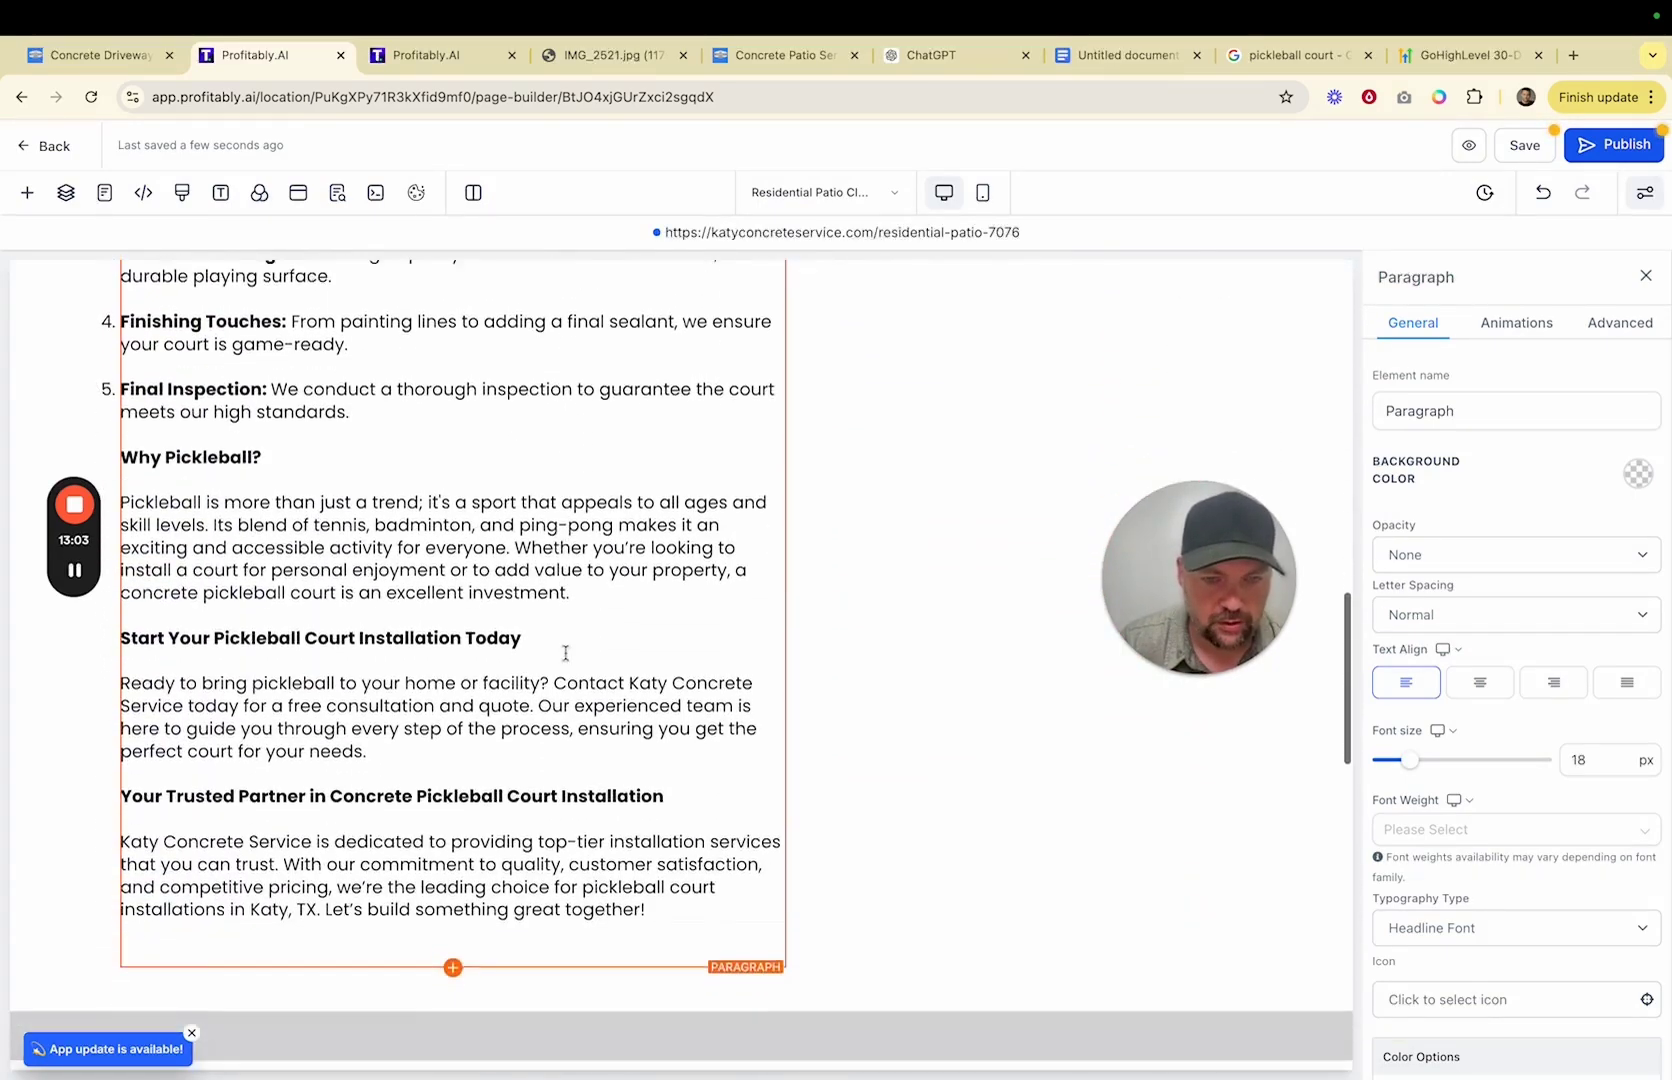
pyautogui.scroll(6, 565, 653)
pyautogui.scroll(12, 565, 653)
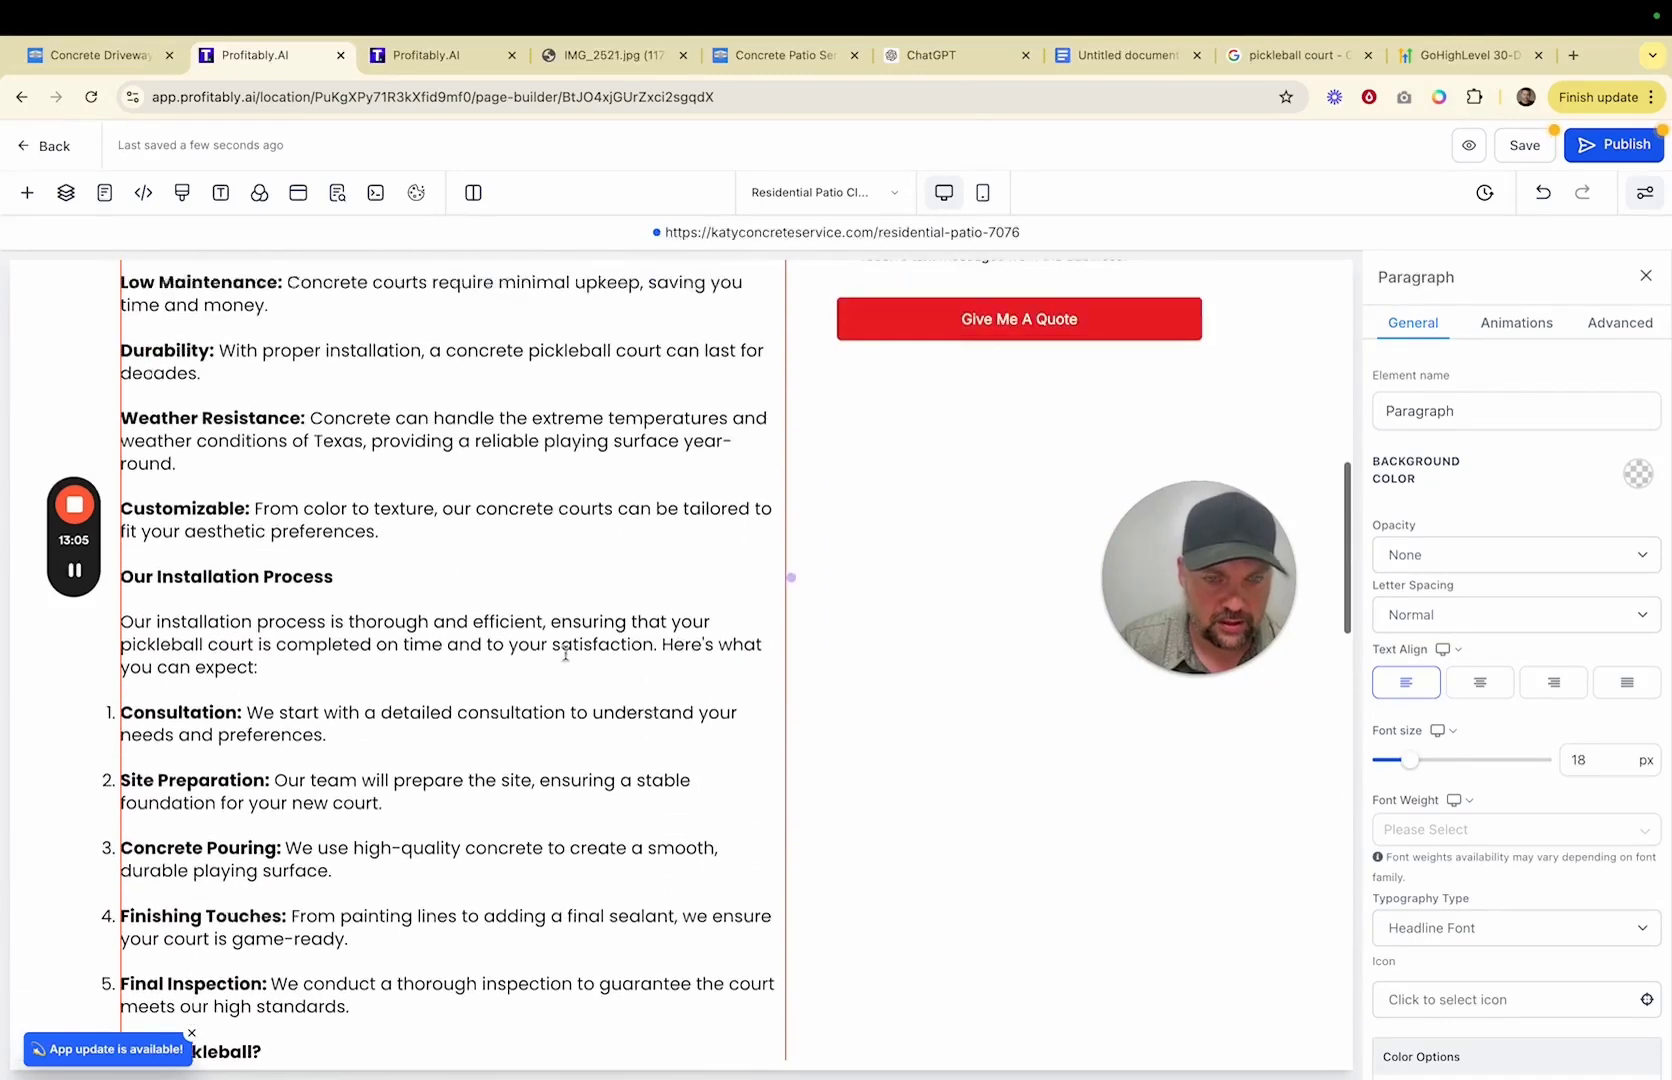
pyautogui.scroll(1, 565, 653)
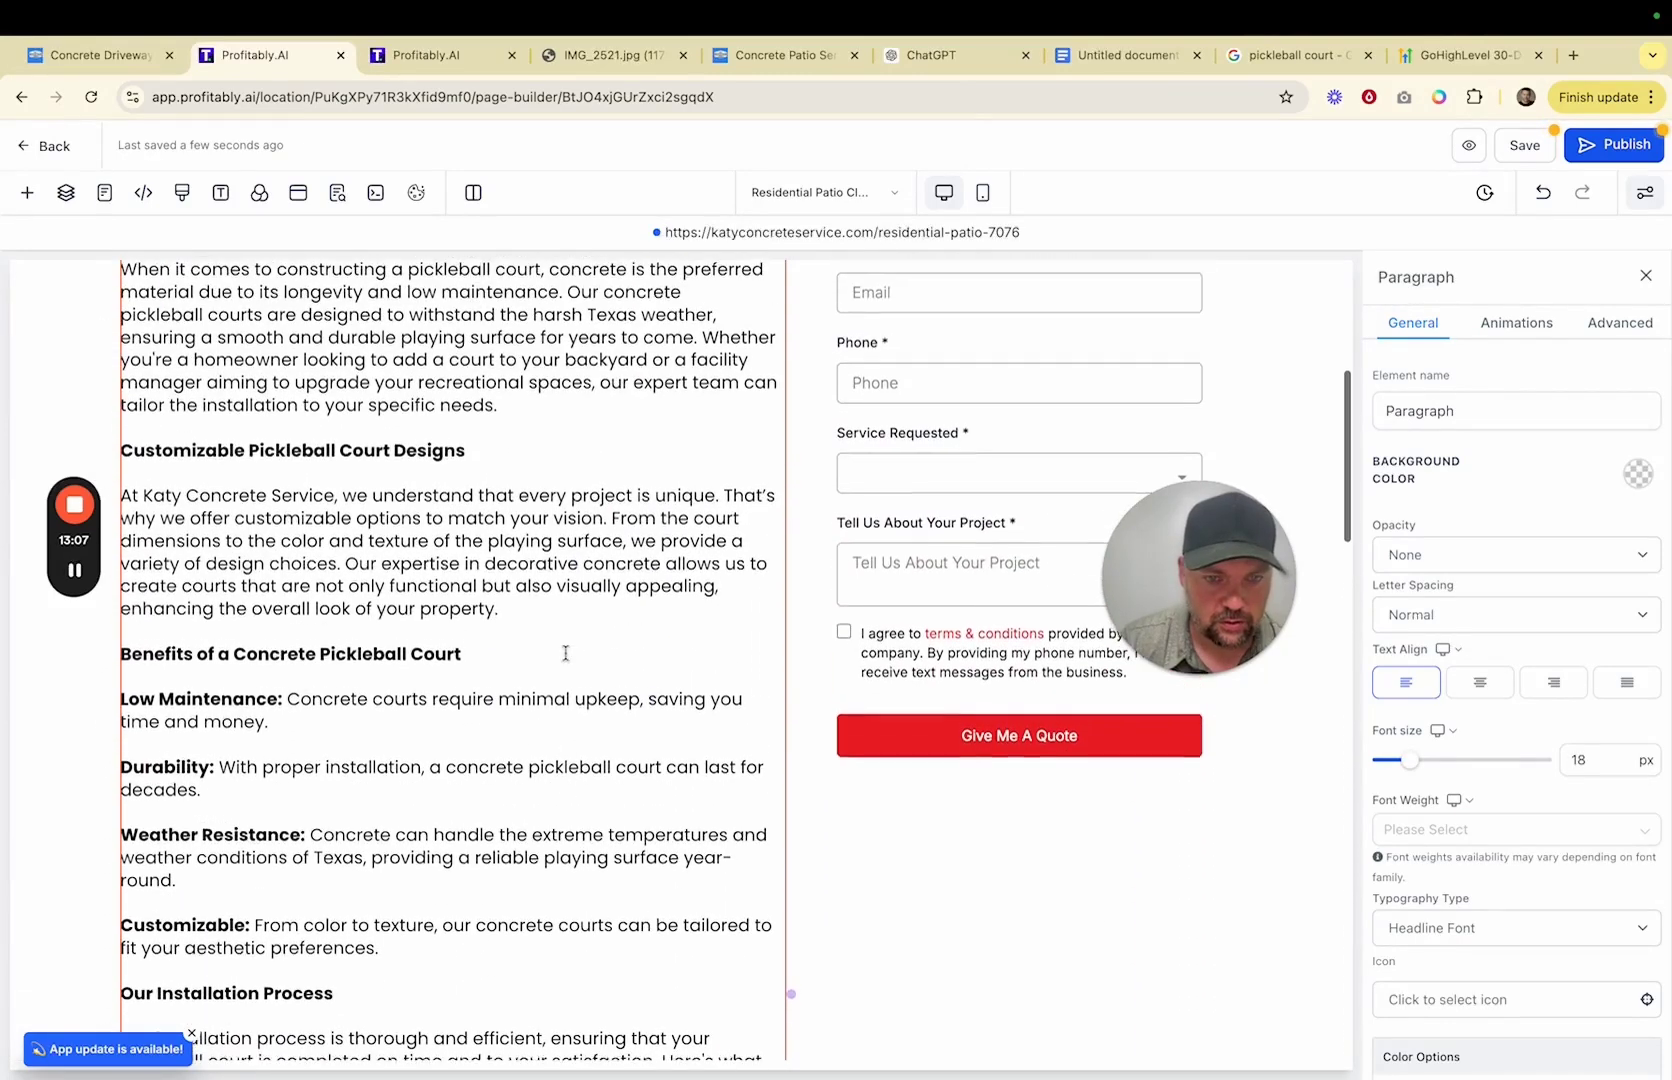
# - Start a link on 'decorative concrete' and open the live Decorative & Stamped Concrete page
pyautogui.moveTo(659, 564); pyautogui.dragTo(487, 566)
pyautogui.click(692, 608)
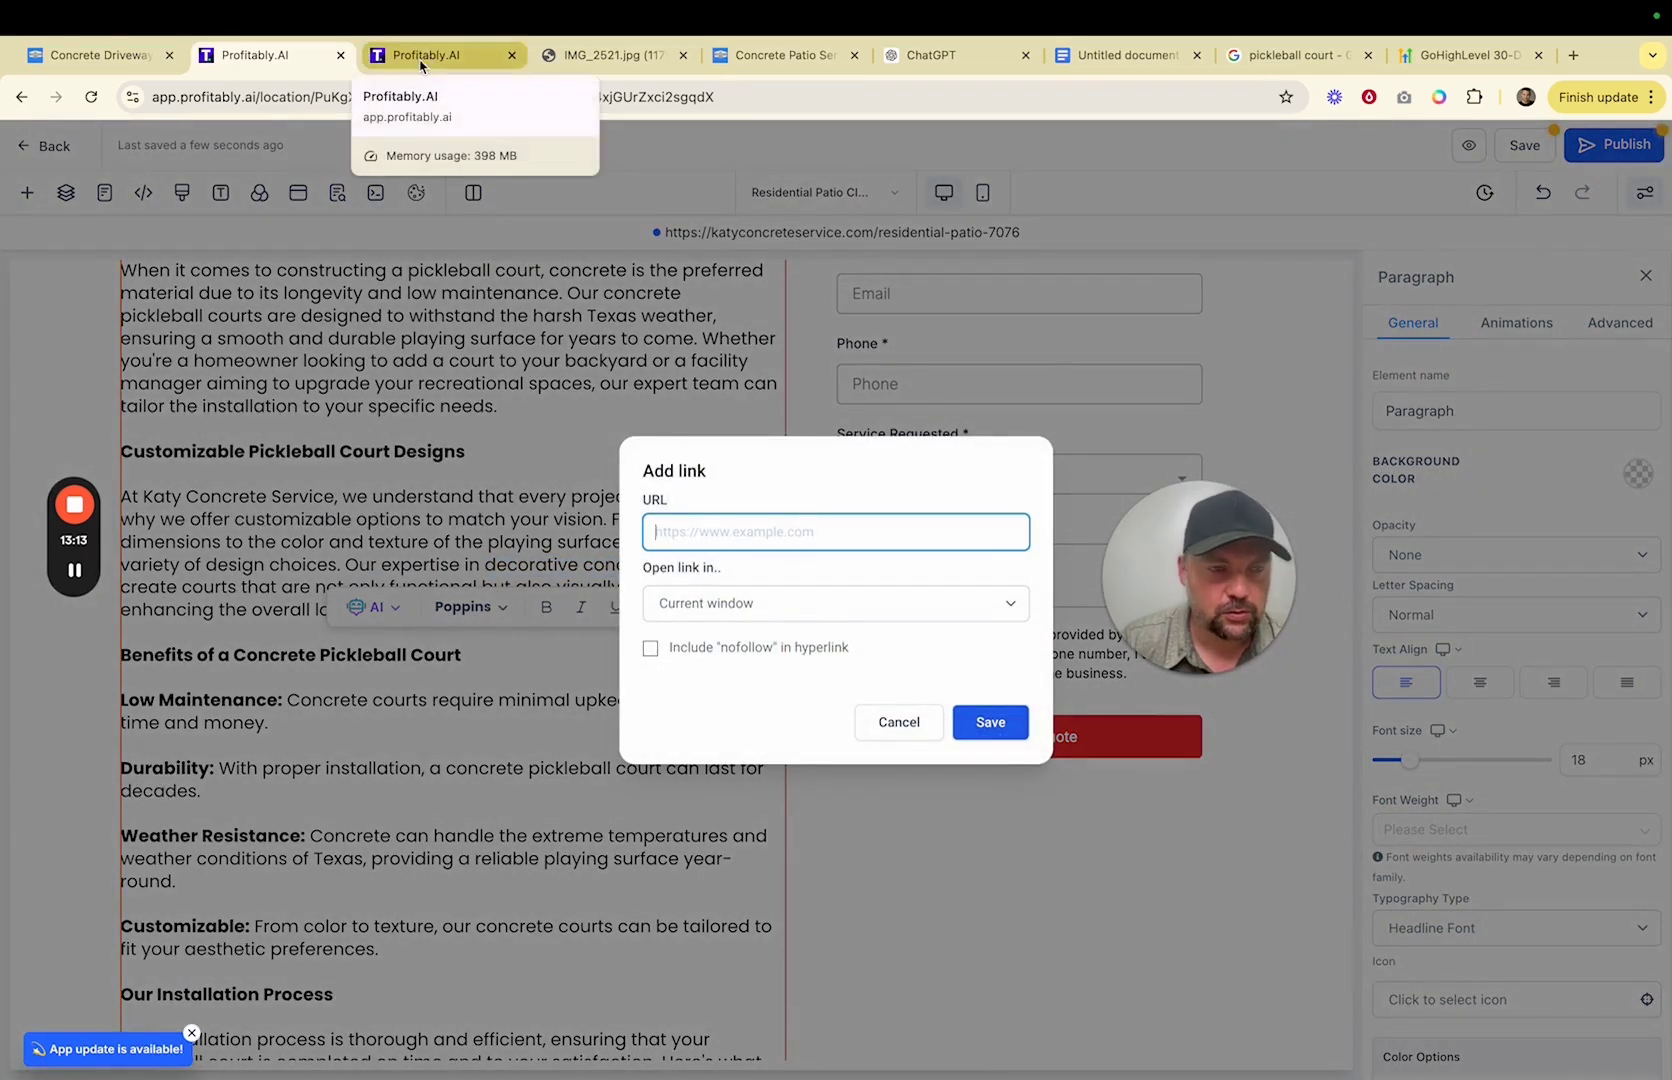
pyautogui.click(95, 55)
pyautogui.scroll(8, 686, 289)
pyautogui.moveTo(696, 168)
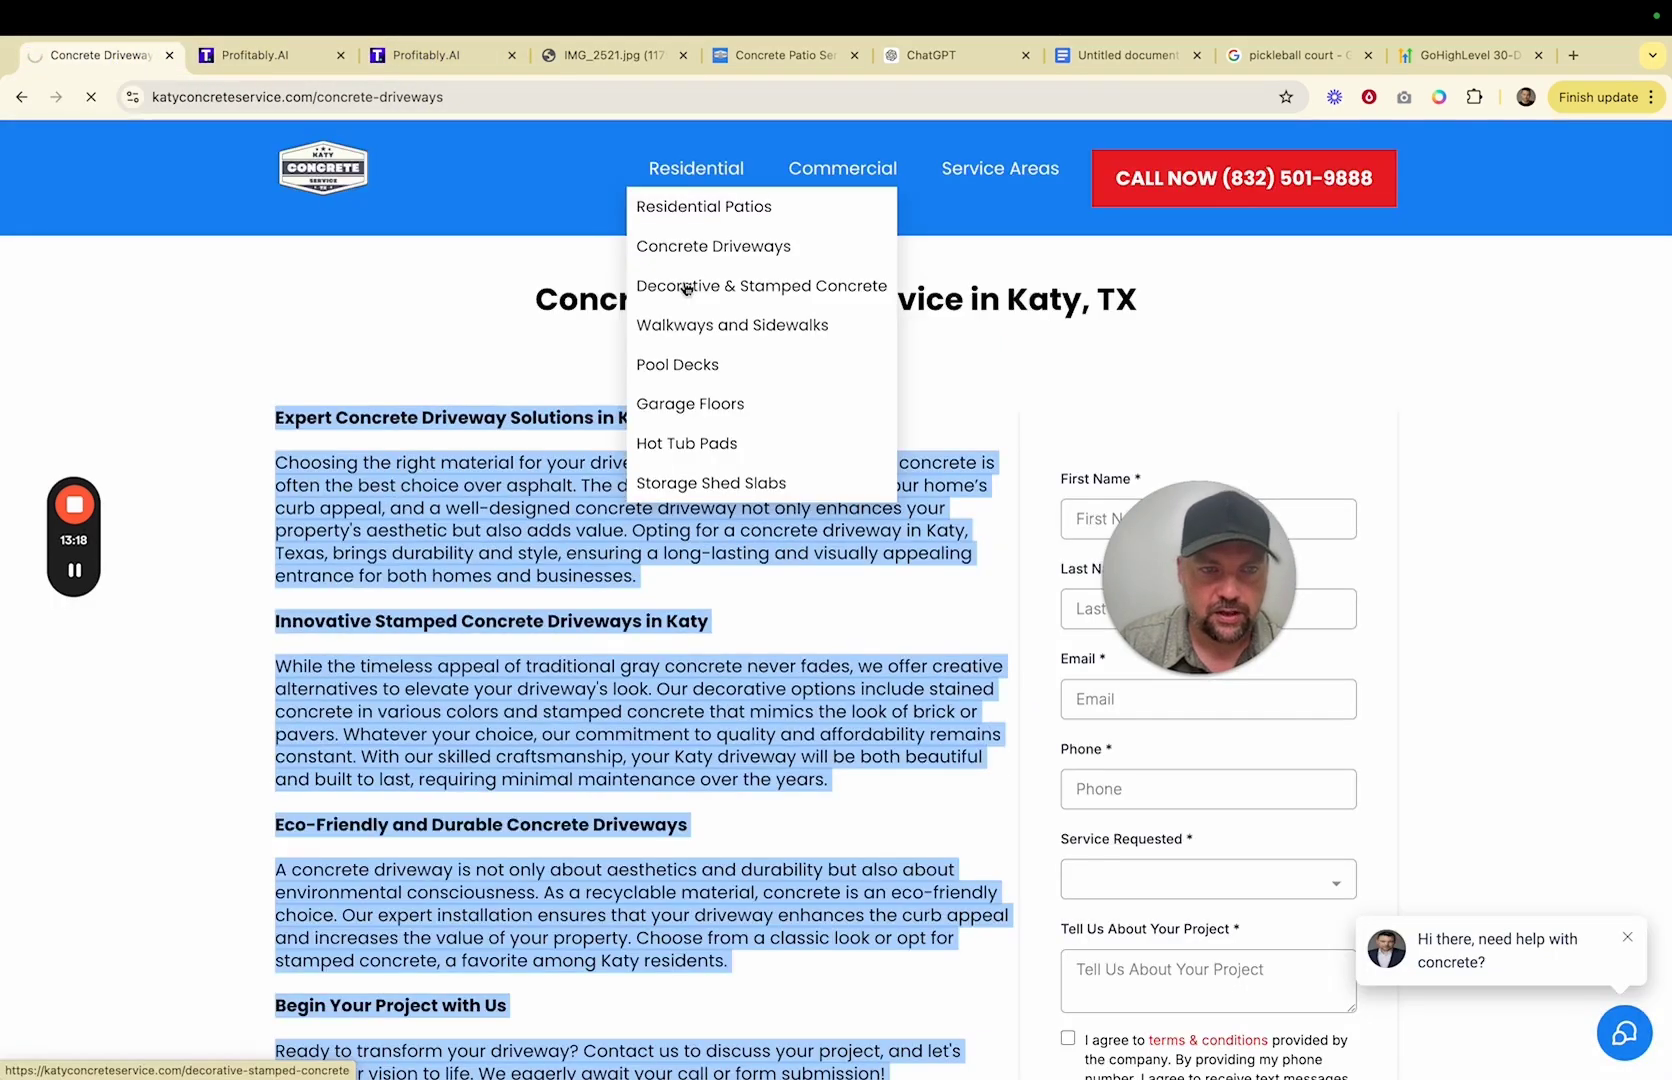
pyautogui.click(686, 289)
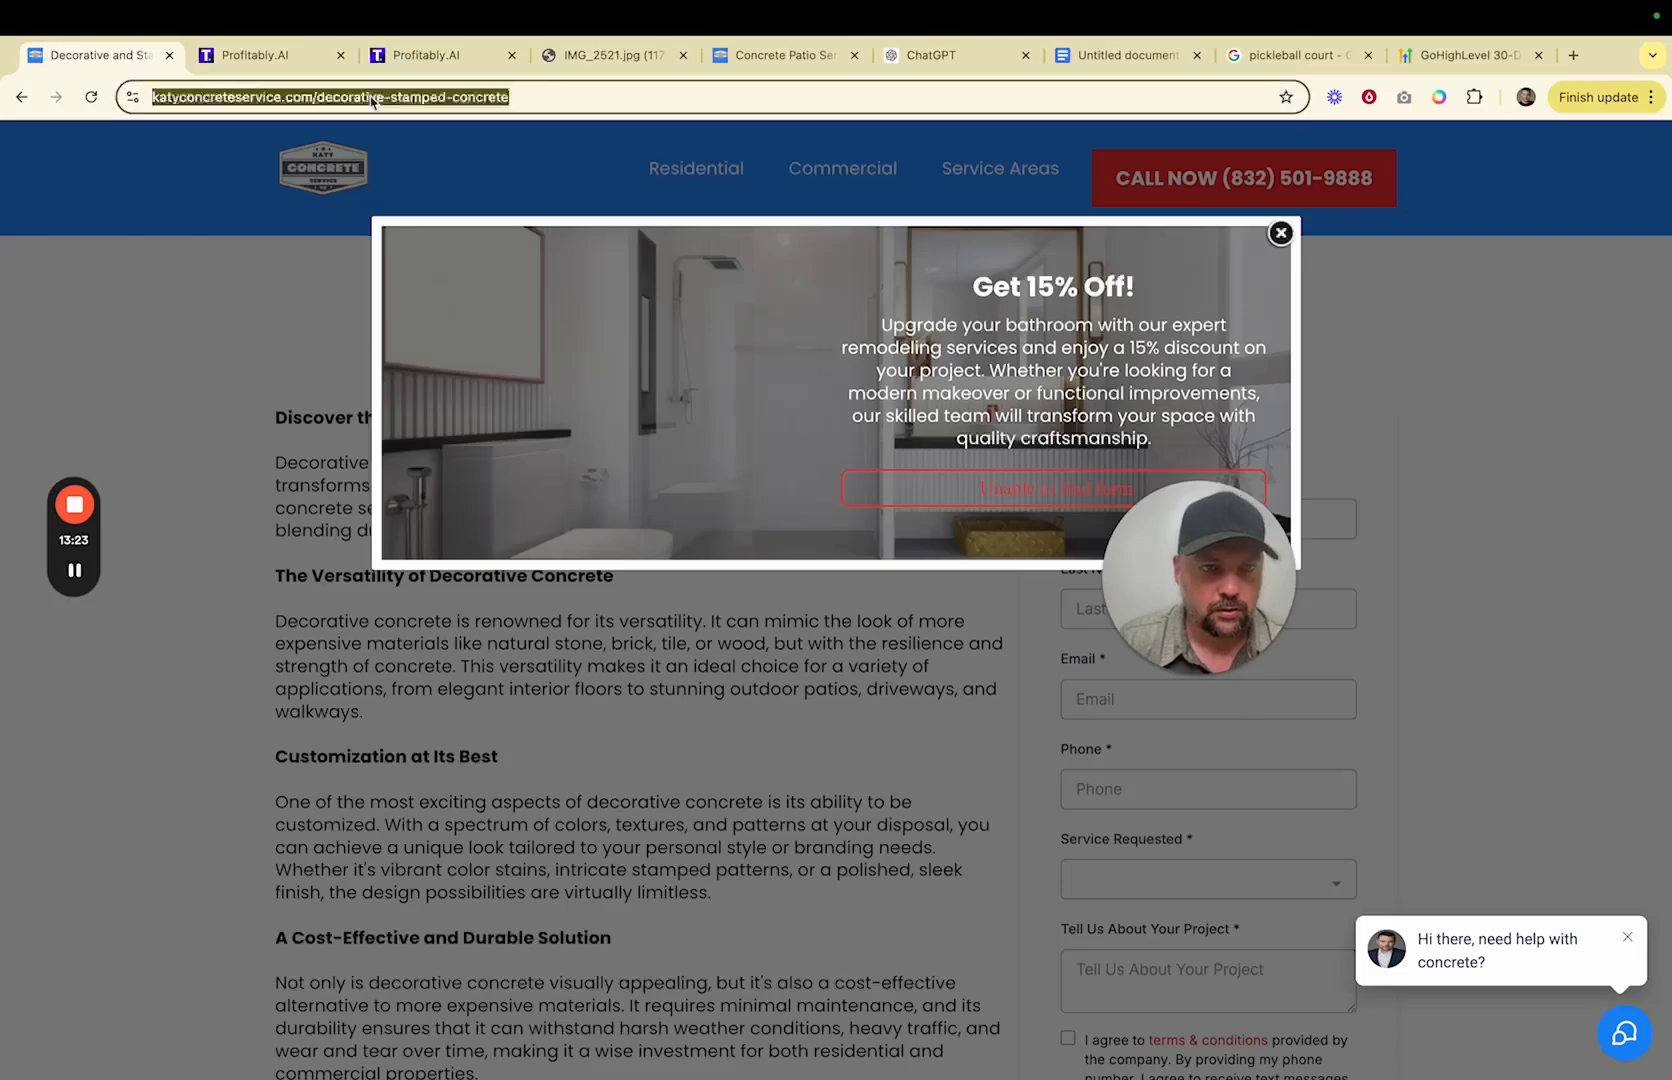
pyautogui.click(1280, 234)
# - Copy that page's web address and apply it as the link on 'decorative concrete'
pyautogui.click(465, 97)
pyautogui.press('super+c')
pyautogui.click(254, 55)
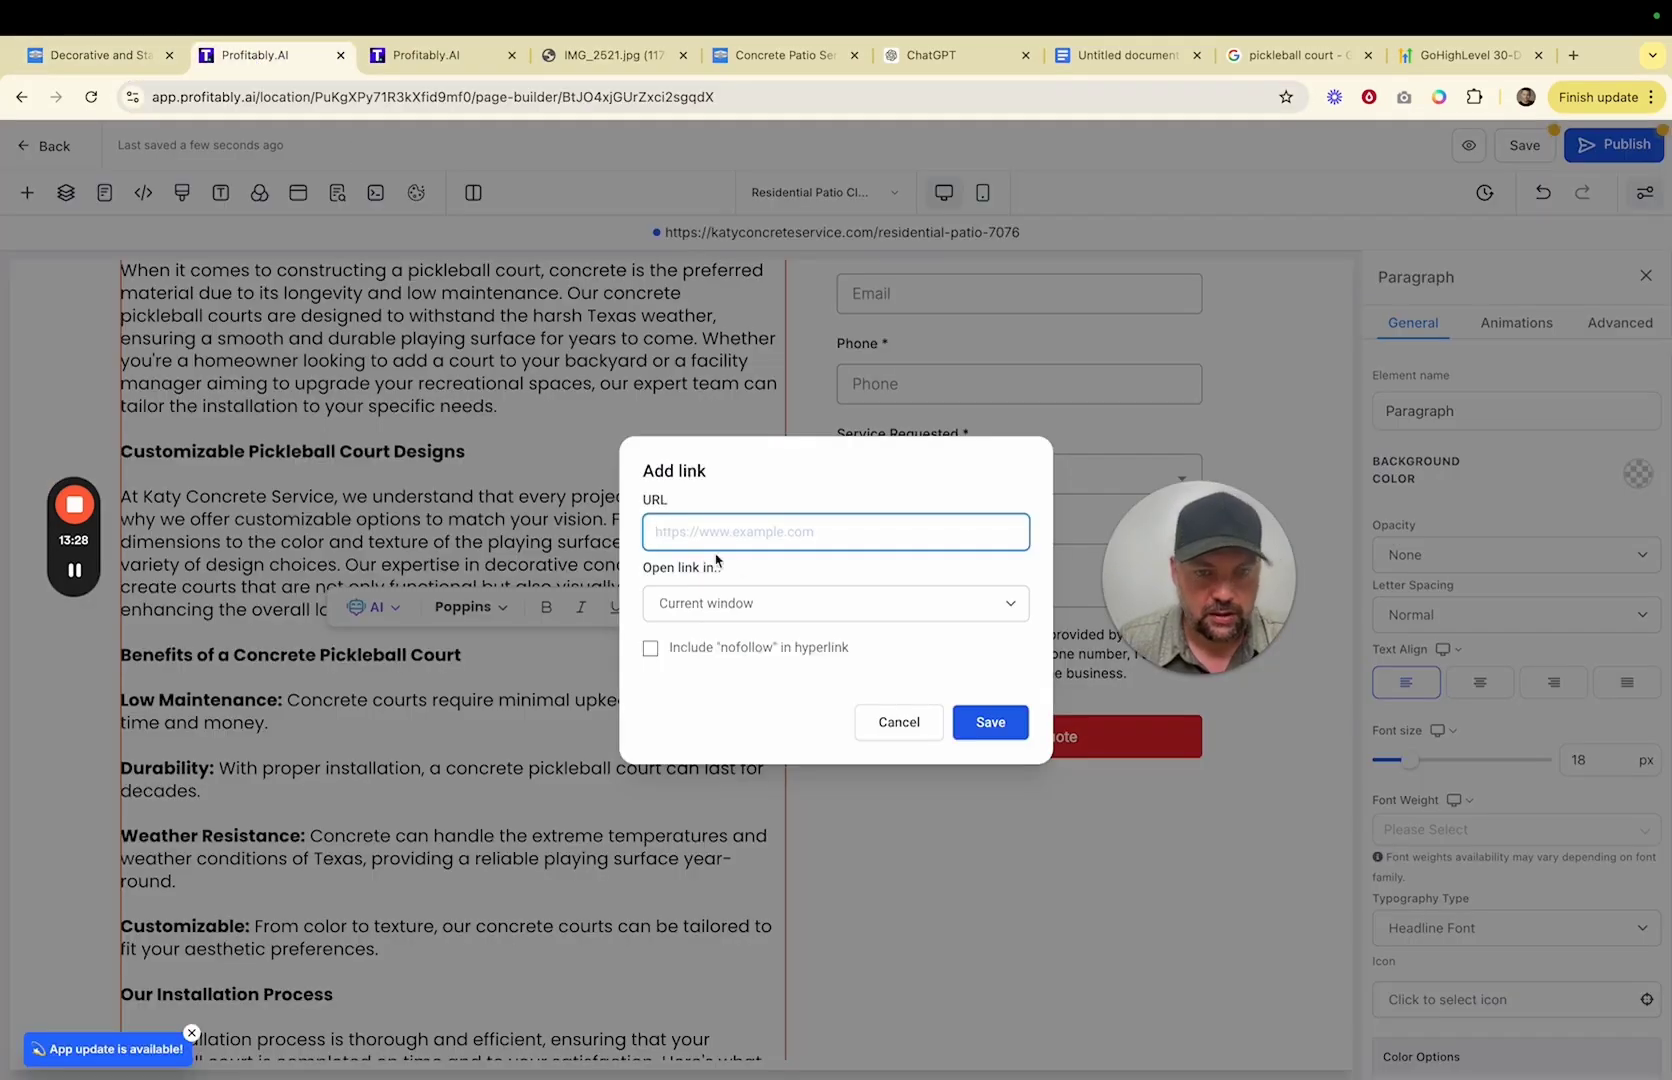
pyautogui.press('super+v')
pyautogui.press('Return')
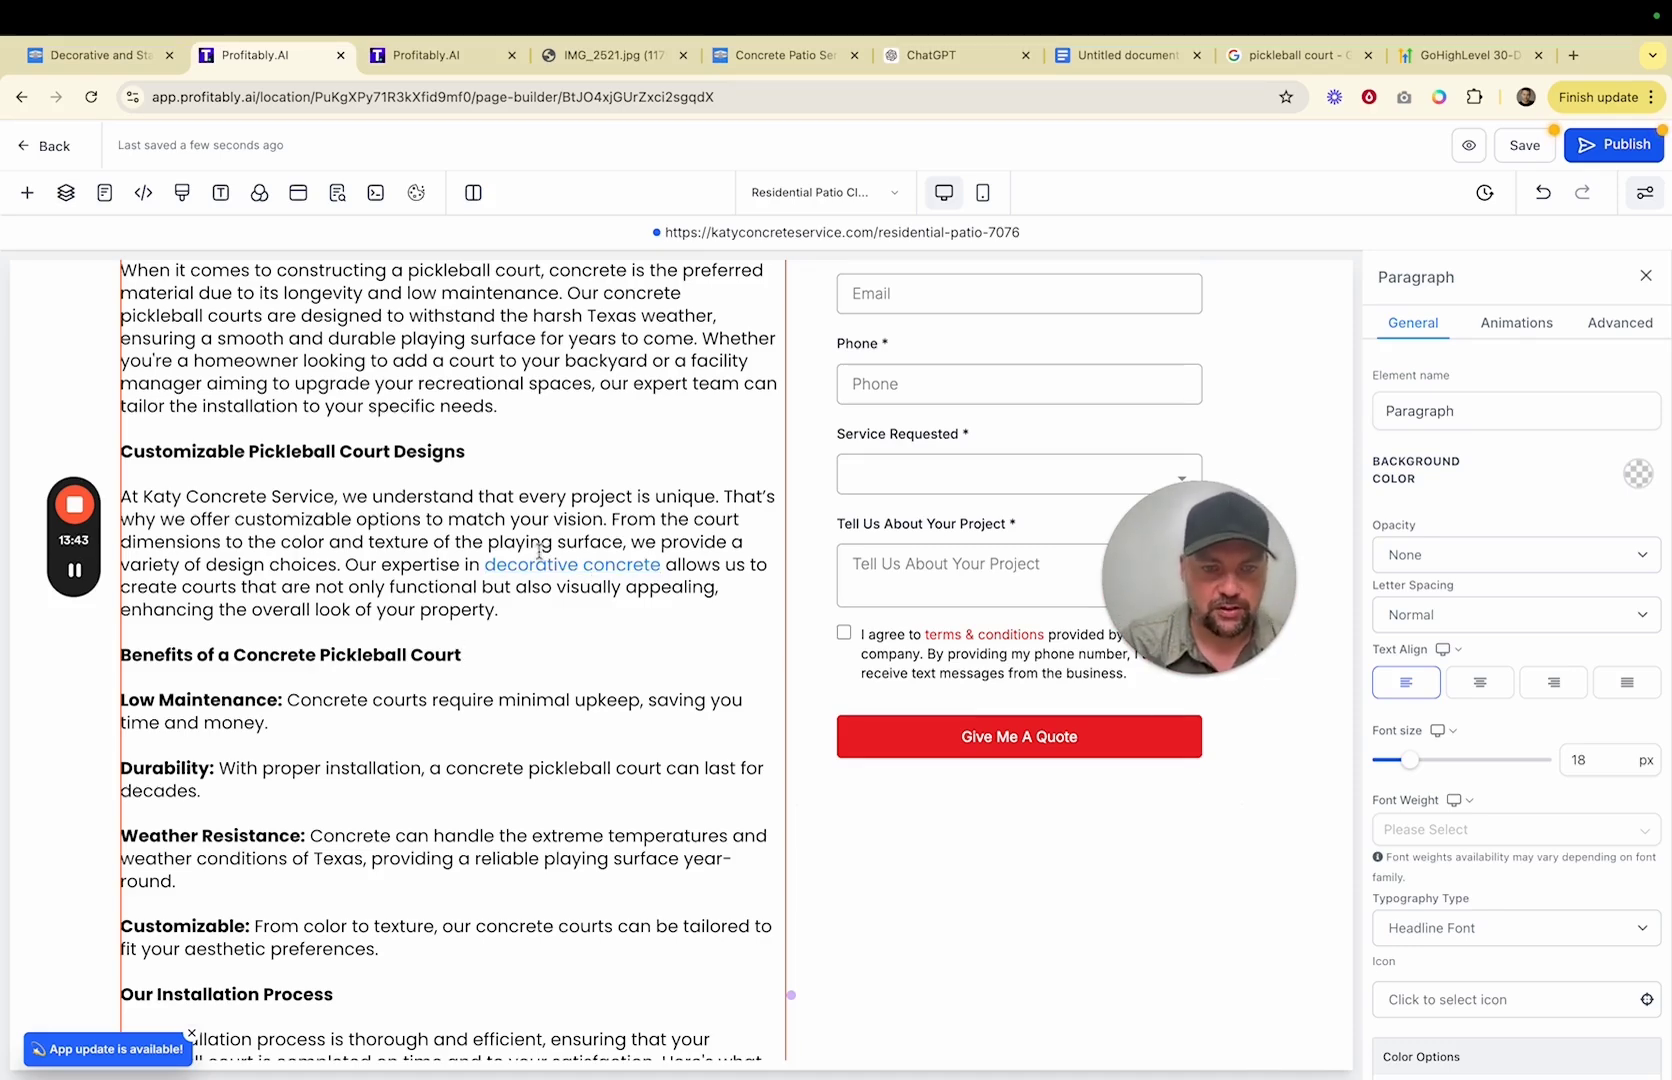
# - Scroll through the builder to review the article from Why Choose Us down to the FAQs
pyautogui.scroll(4, 540, 620)
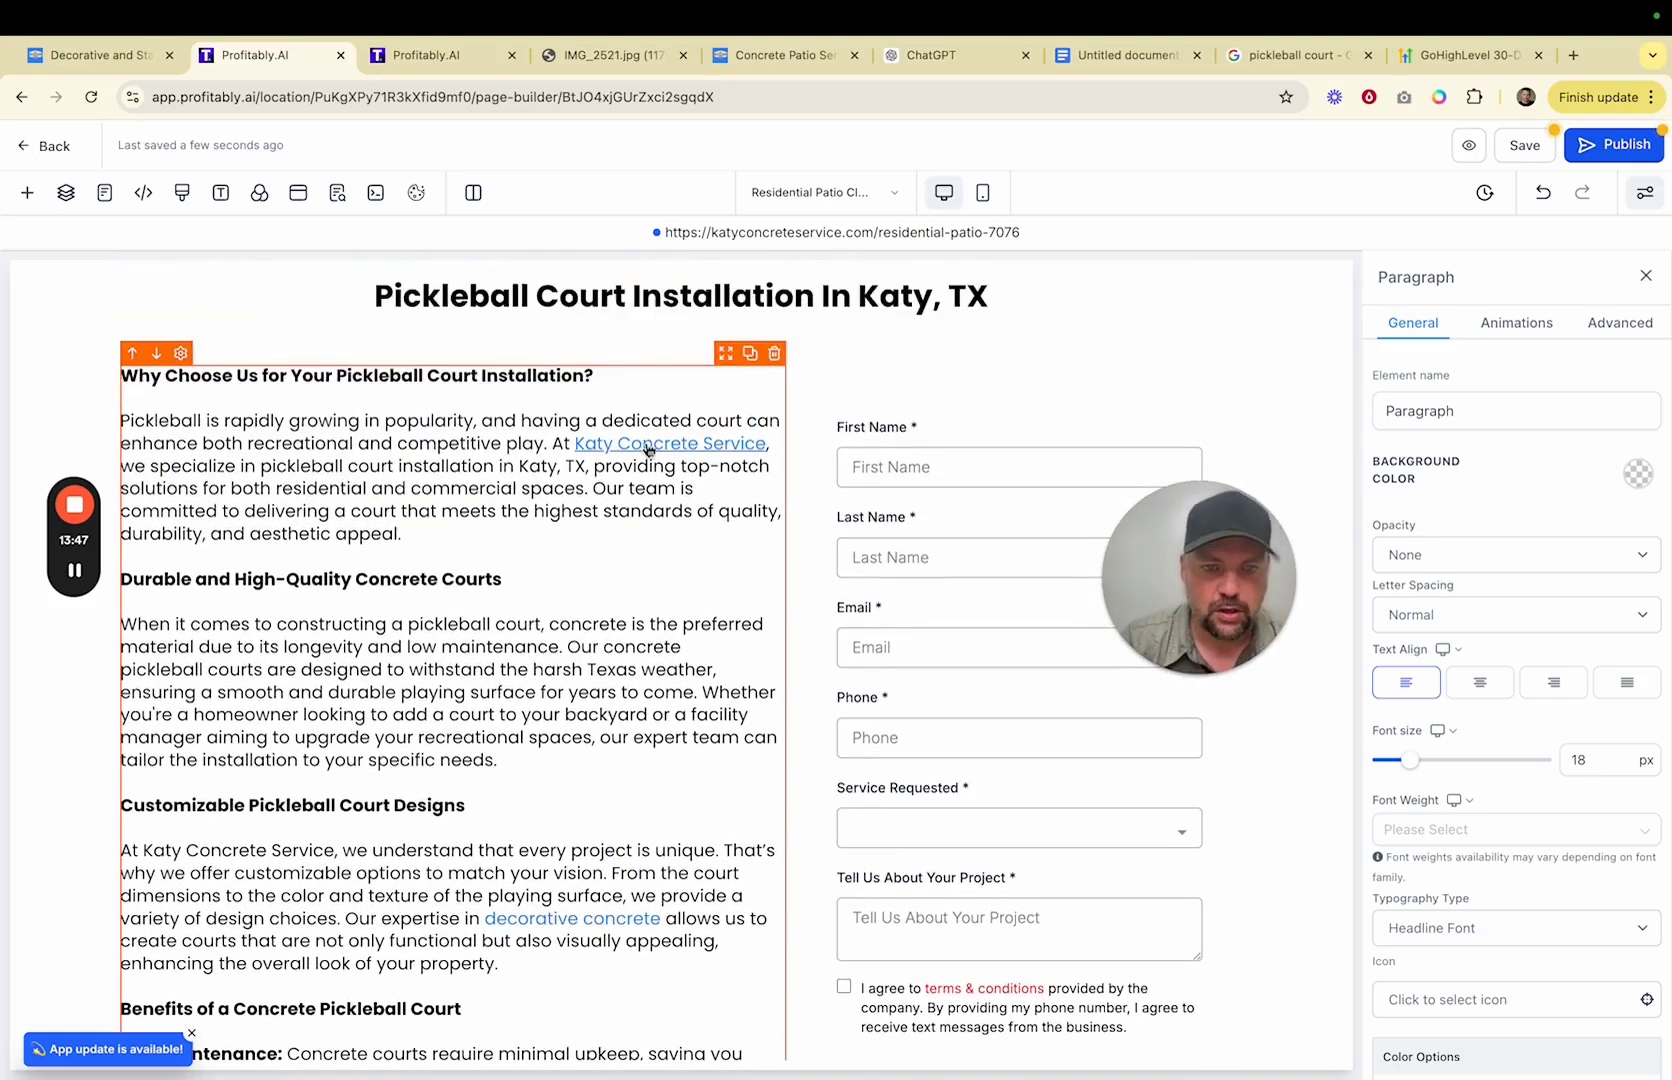
pyautogui.scroll(-4, 614, 578)
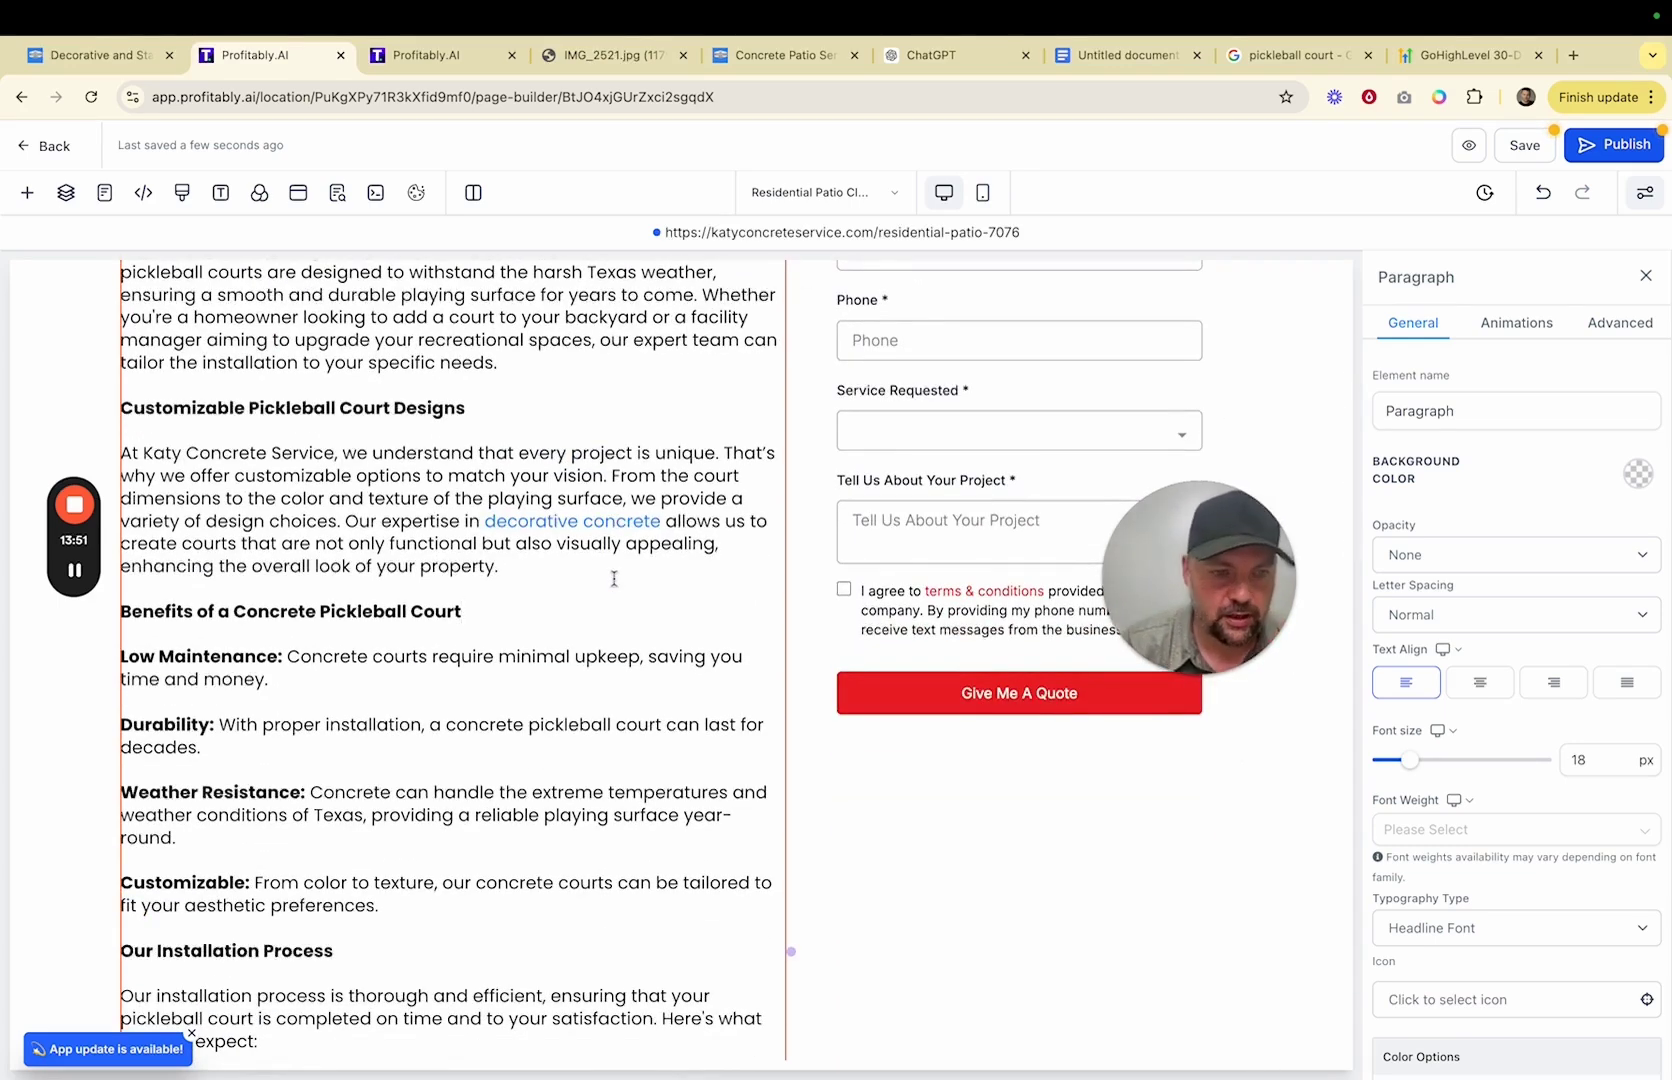
pyautogui.scroll(-2, 614, 578)
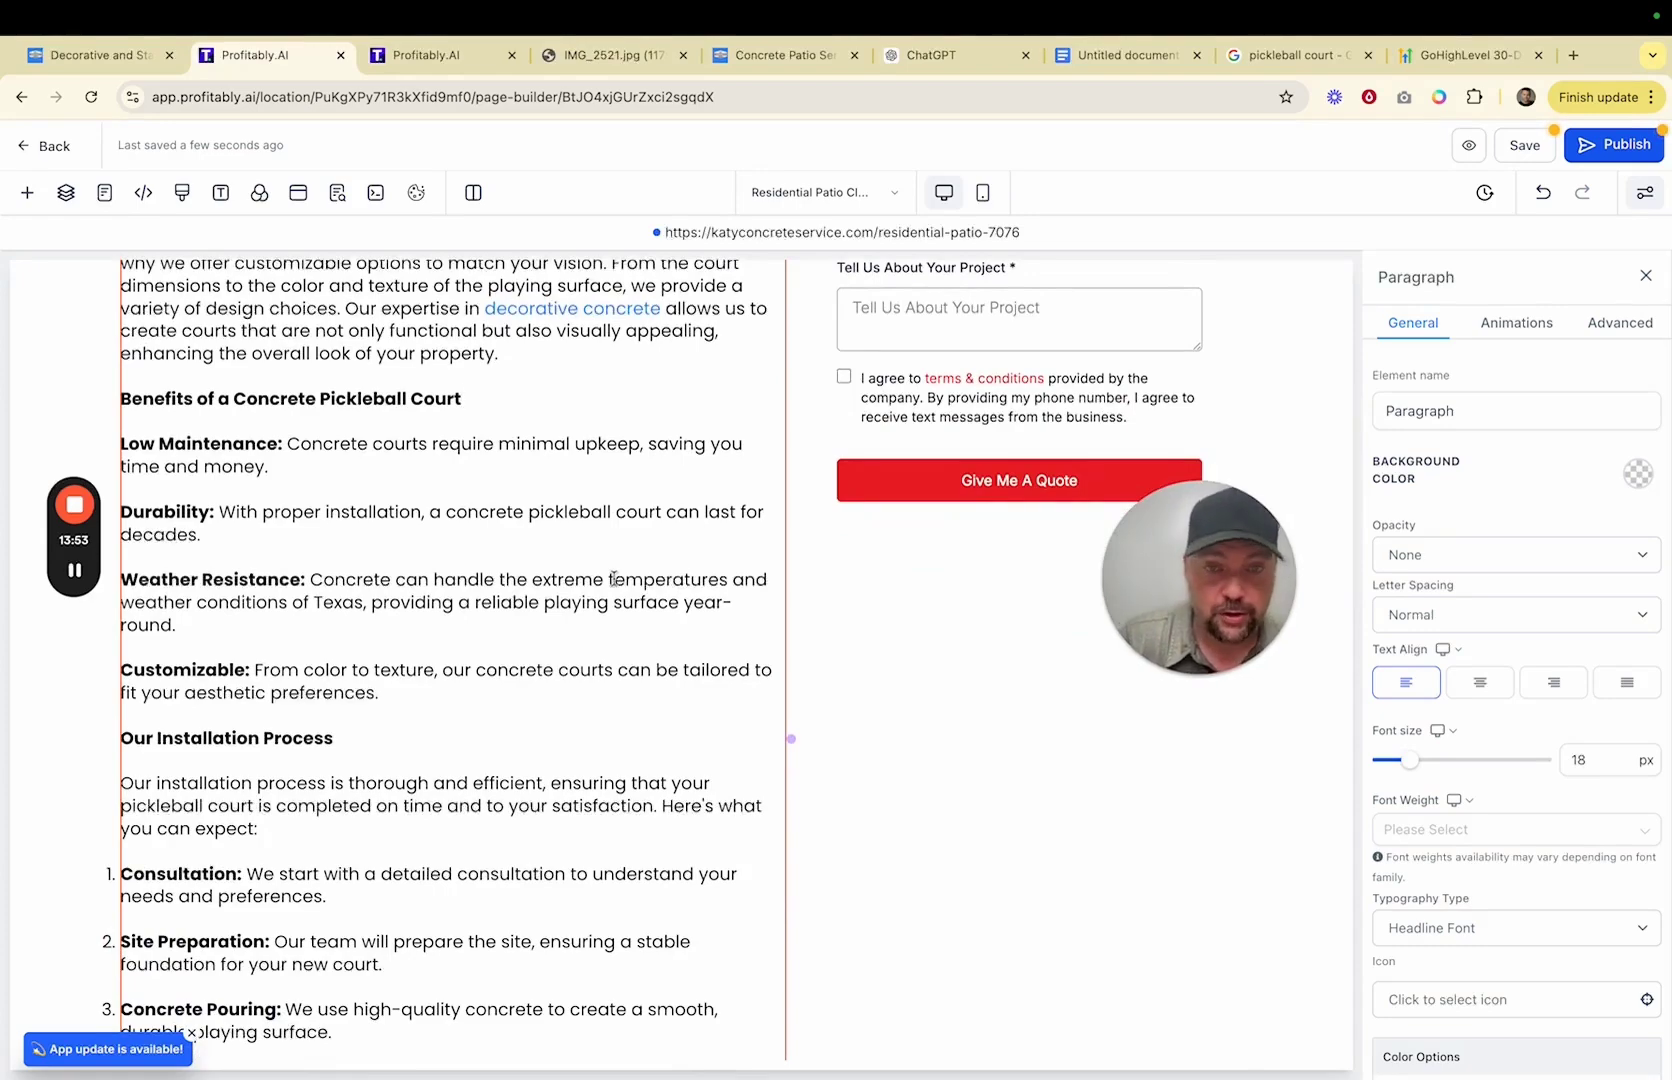
pyautogui.scroll(-6, 614, 578)
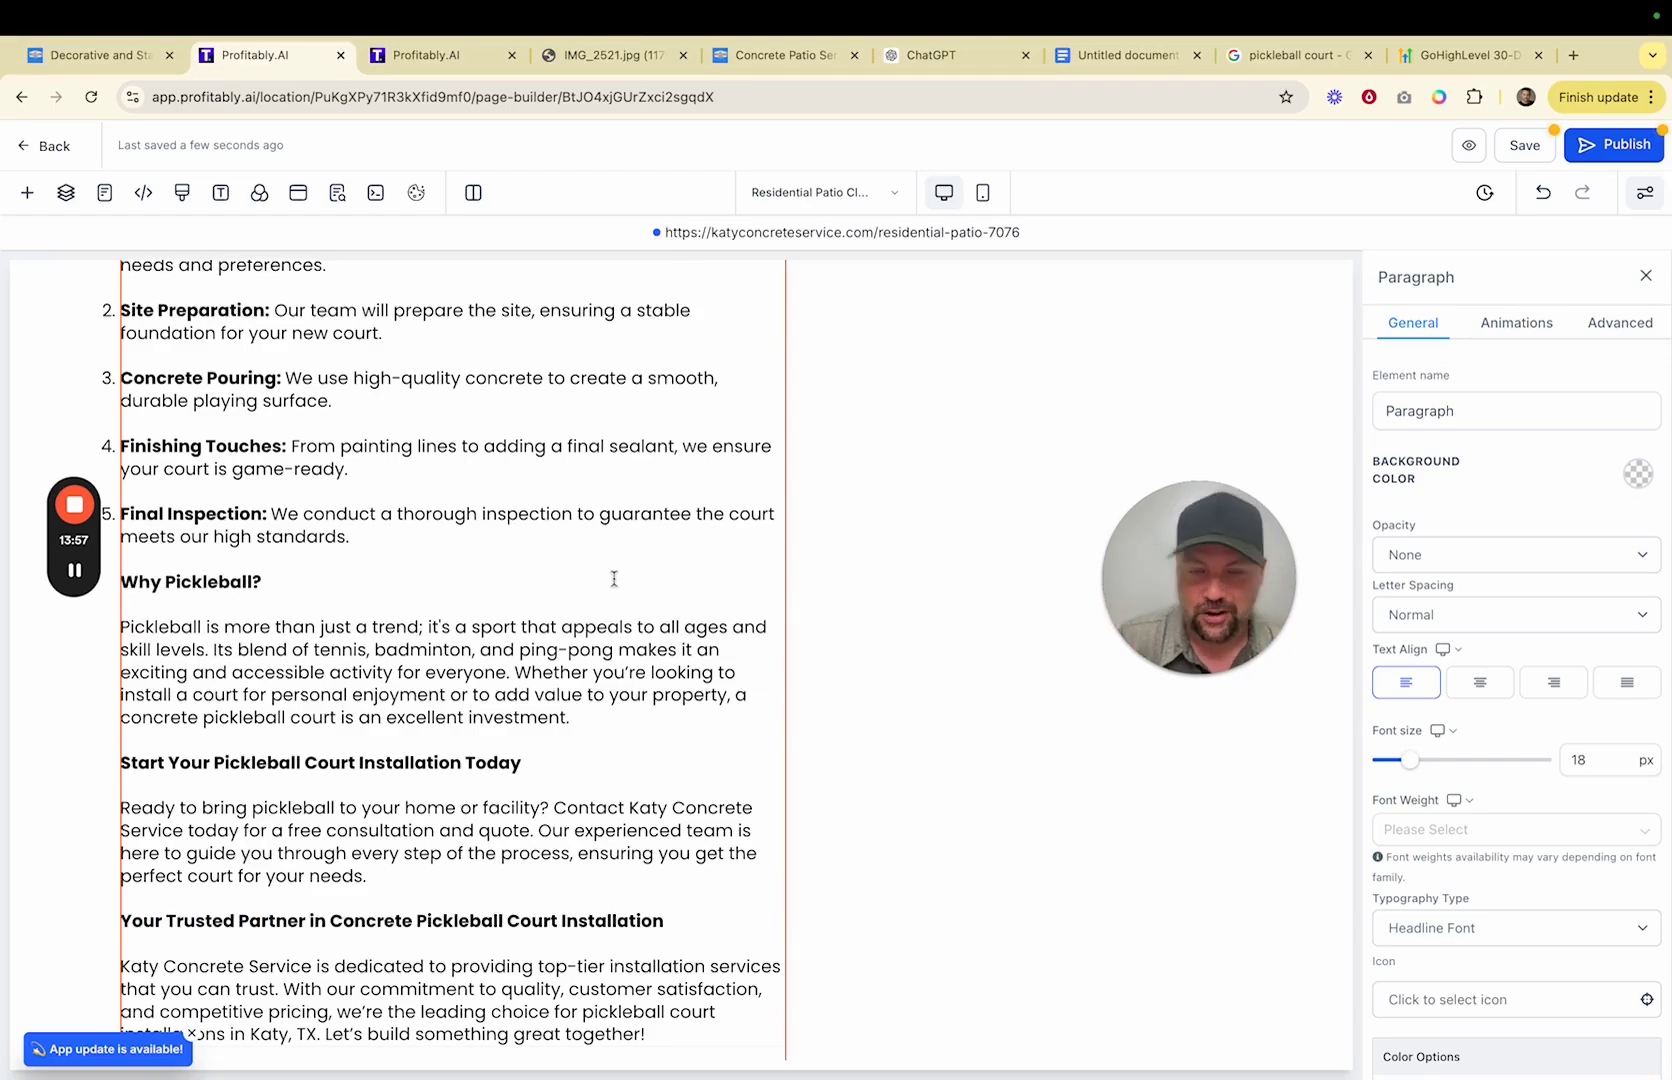
pyautogui.scroll(-4, 614, 578)
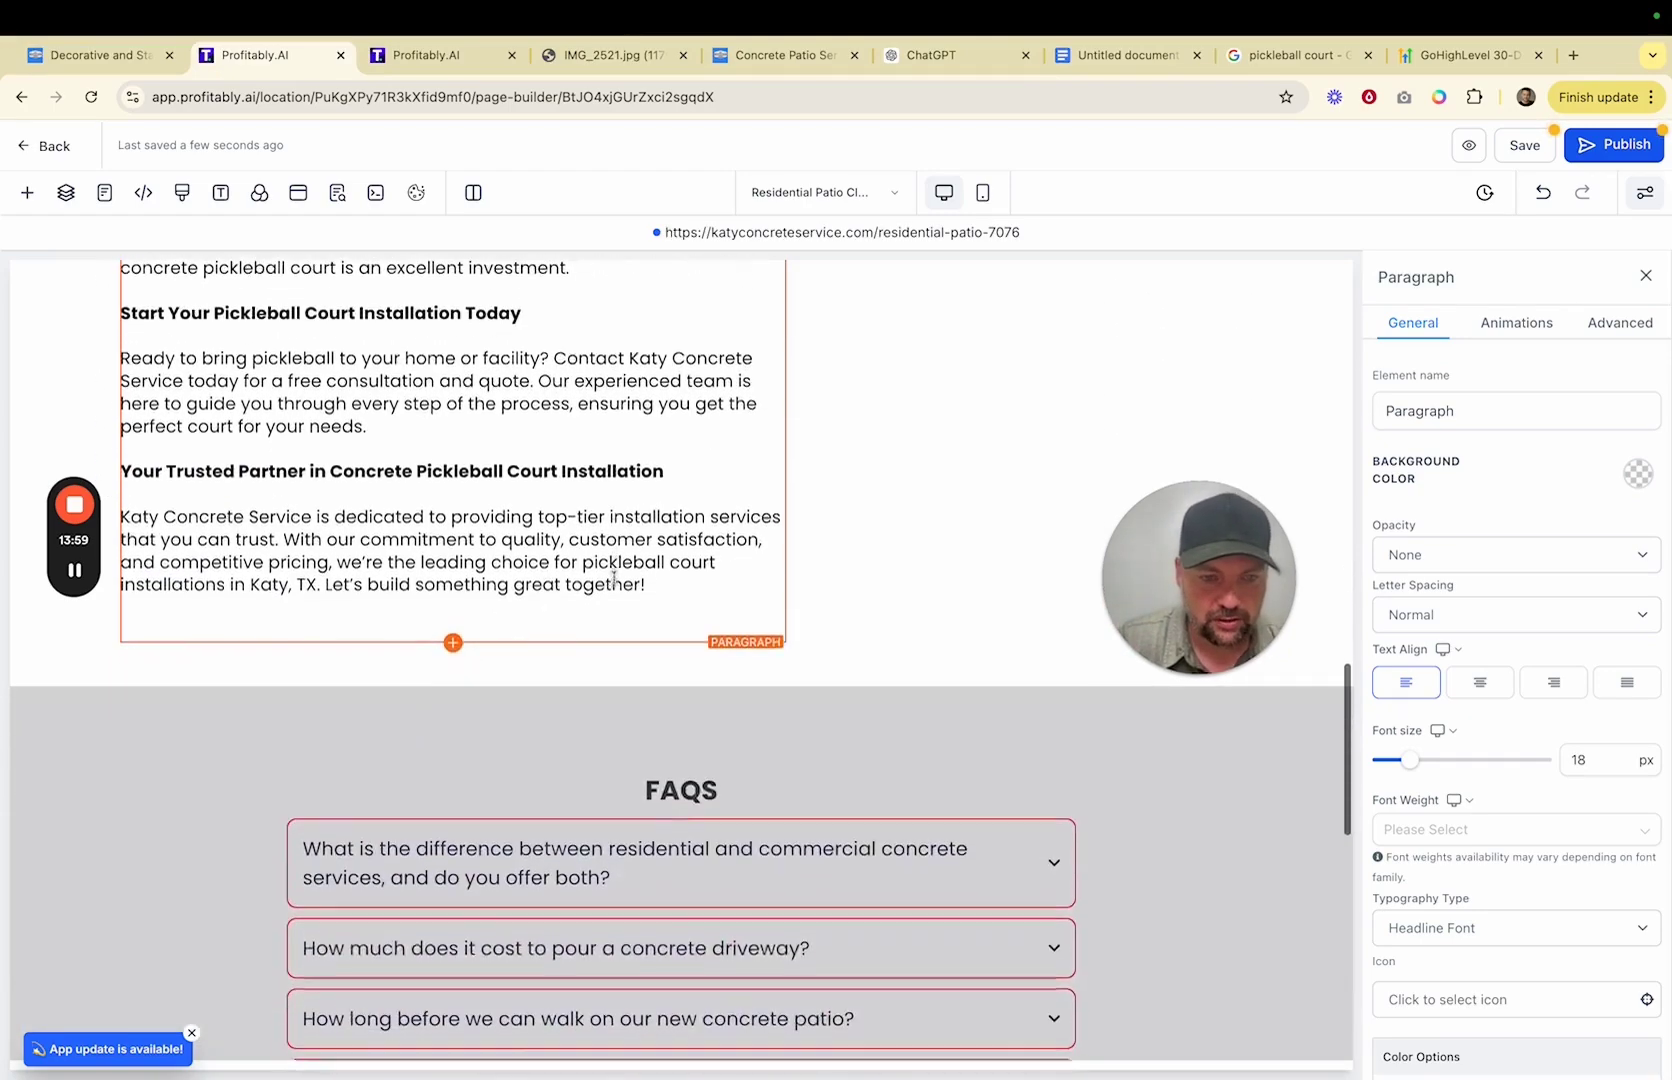
pyautogui.scroll(16, 614, 578)
pyautogui.scroll(2, 614, 578)
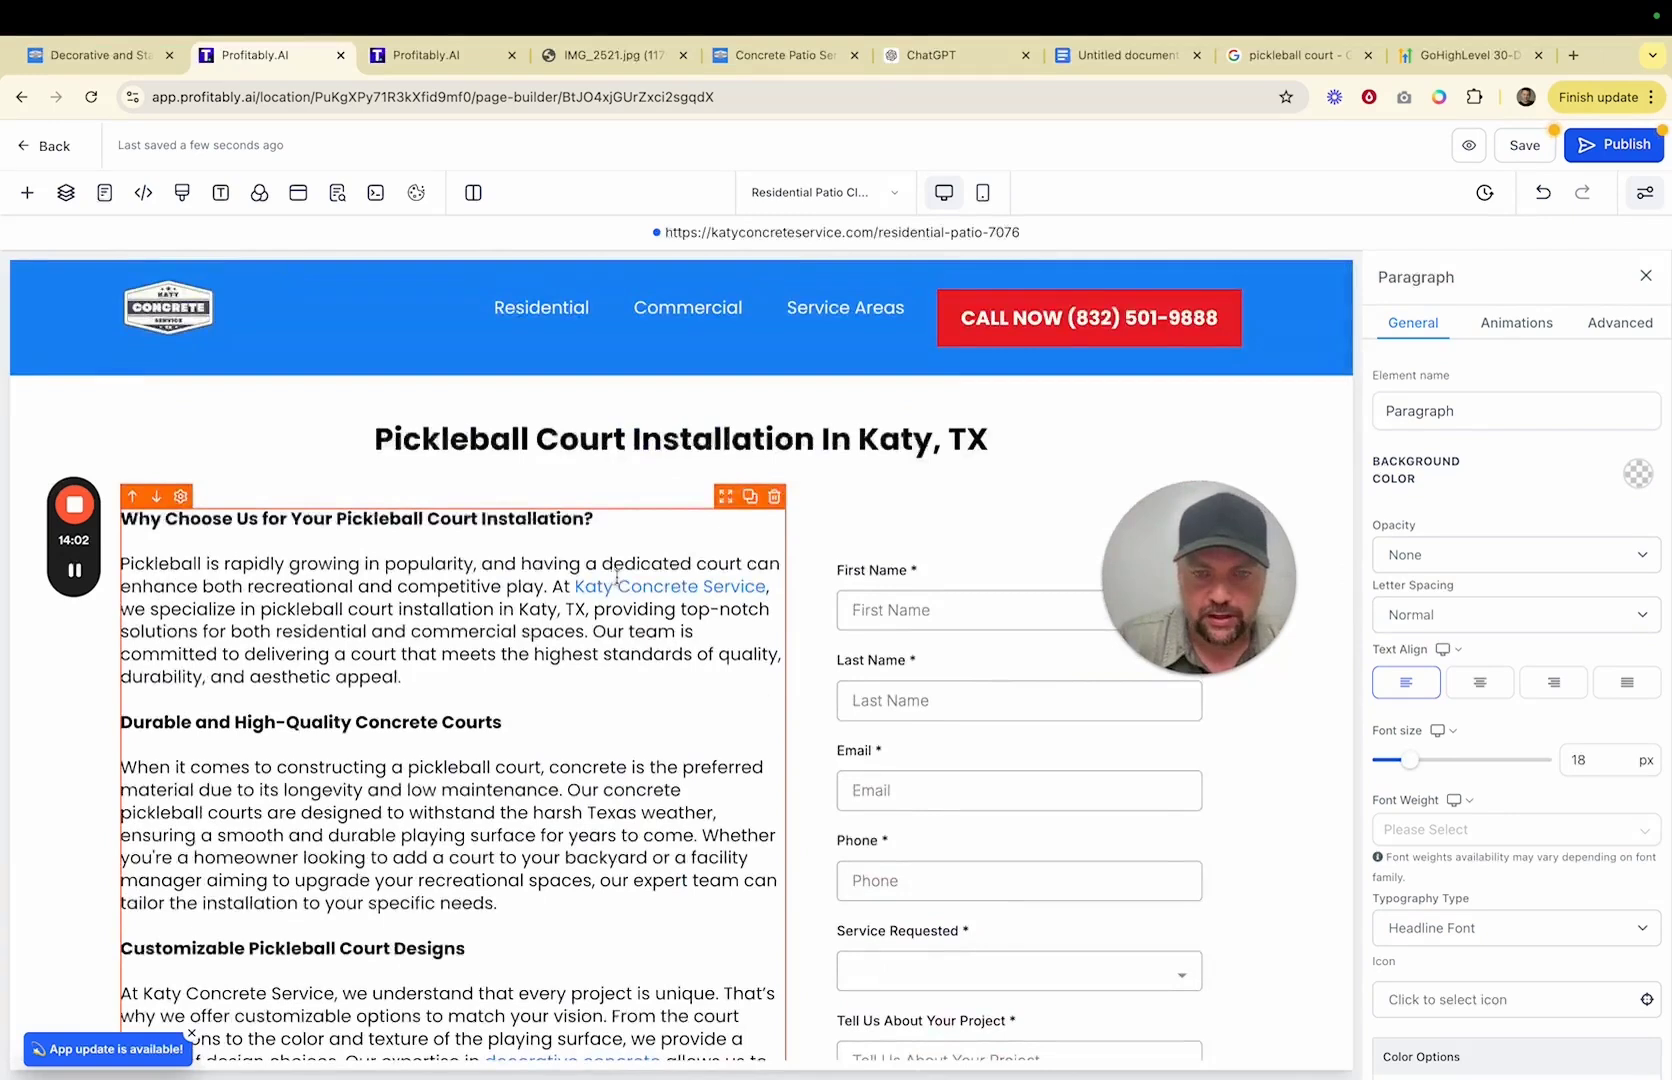
# - Save and publish the pickleball page, review its preview, then return to the builder
pyautogui.click(1518, 146)
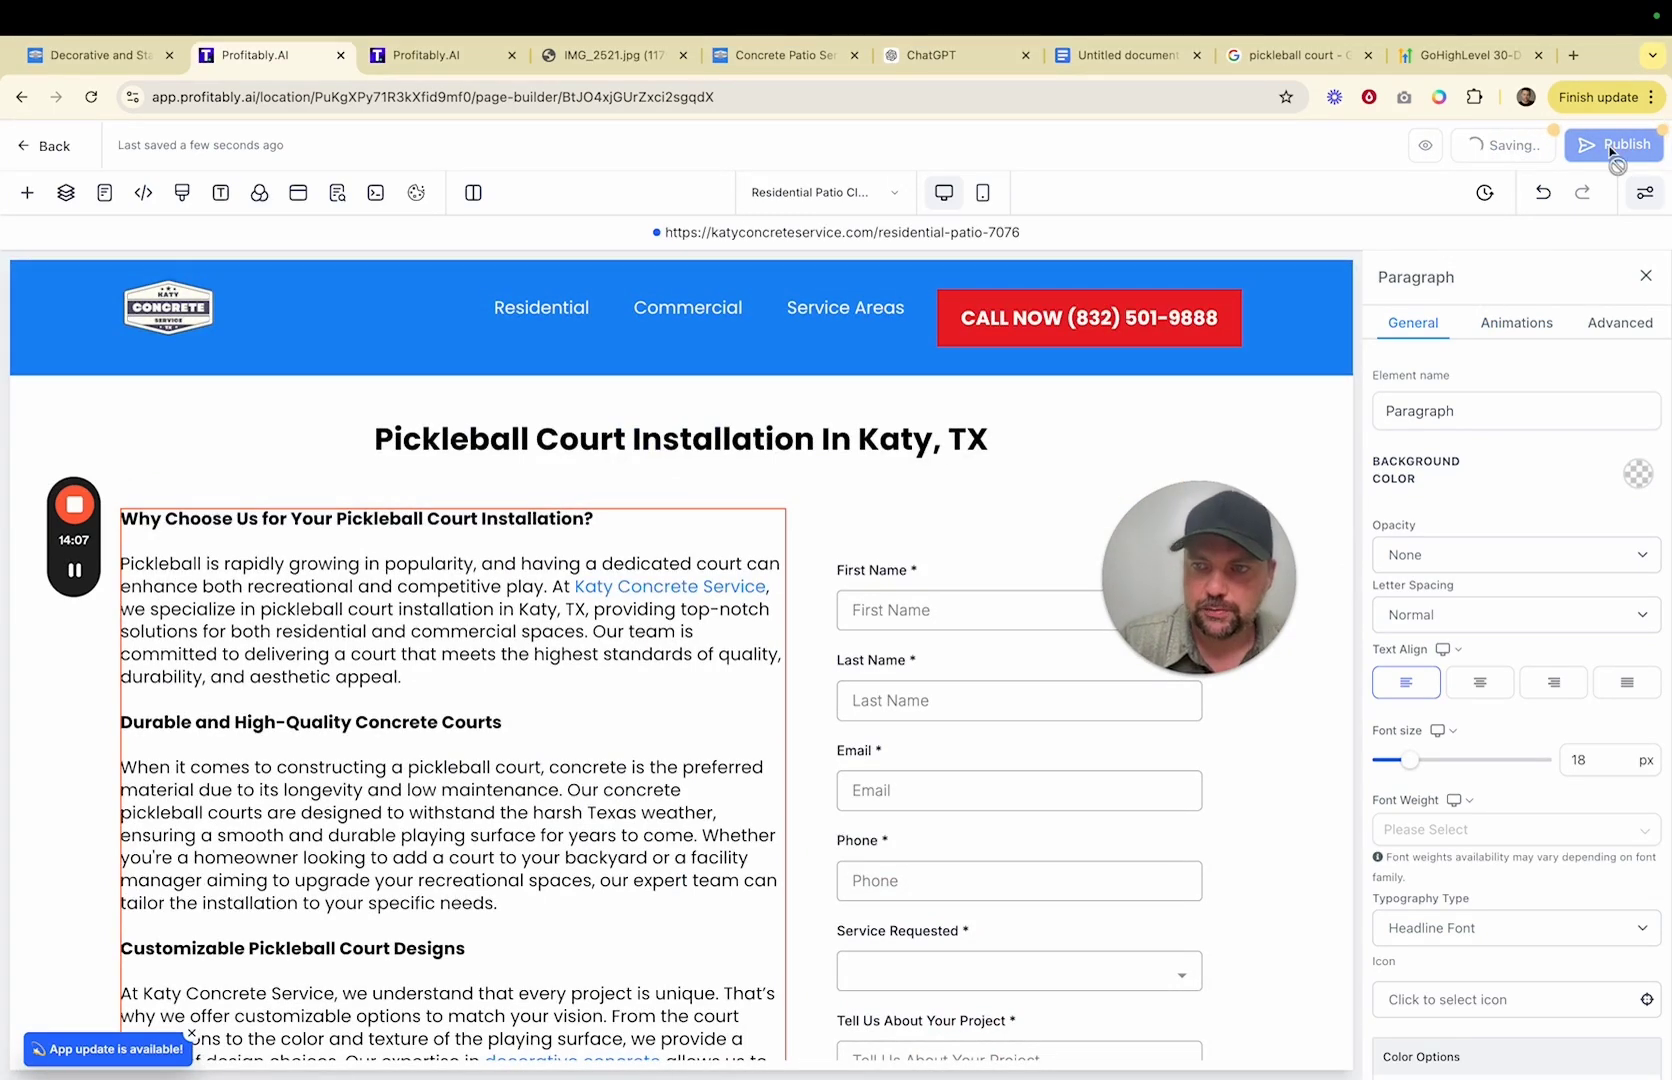
pyautogui.click(1612, 146)
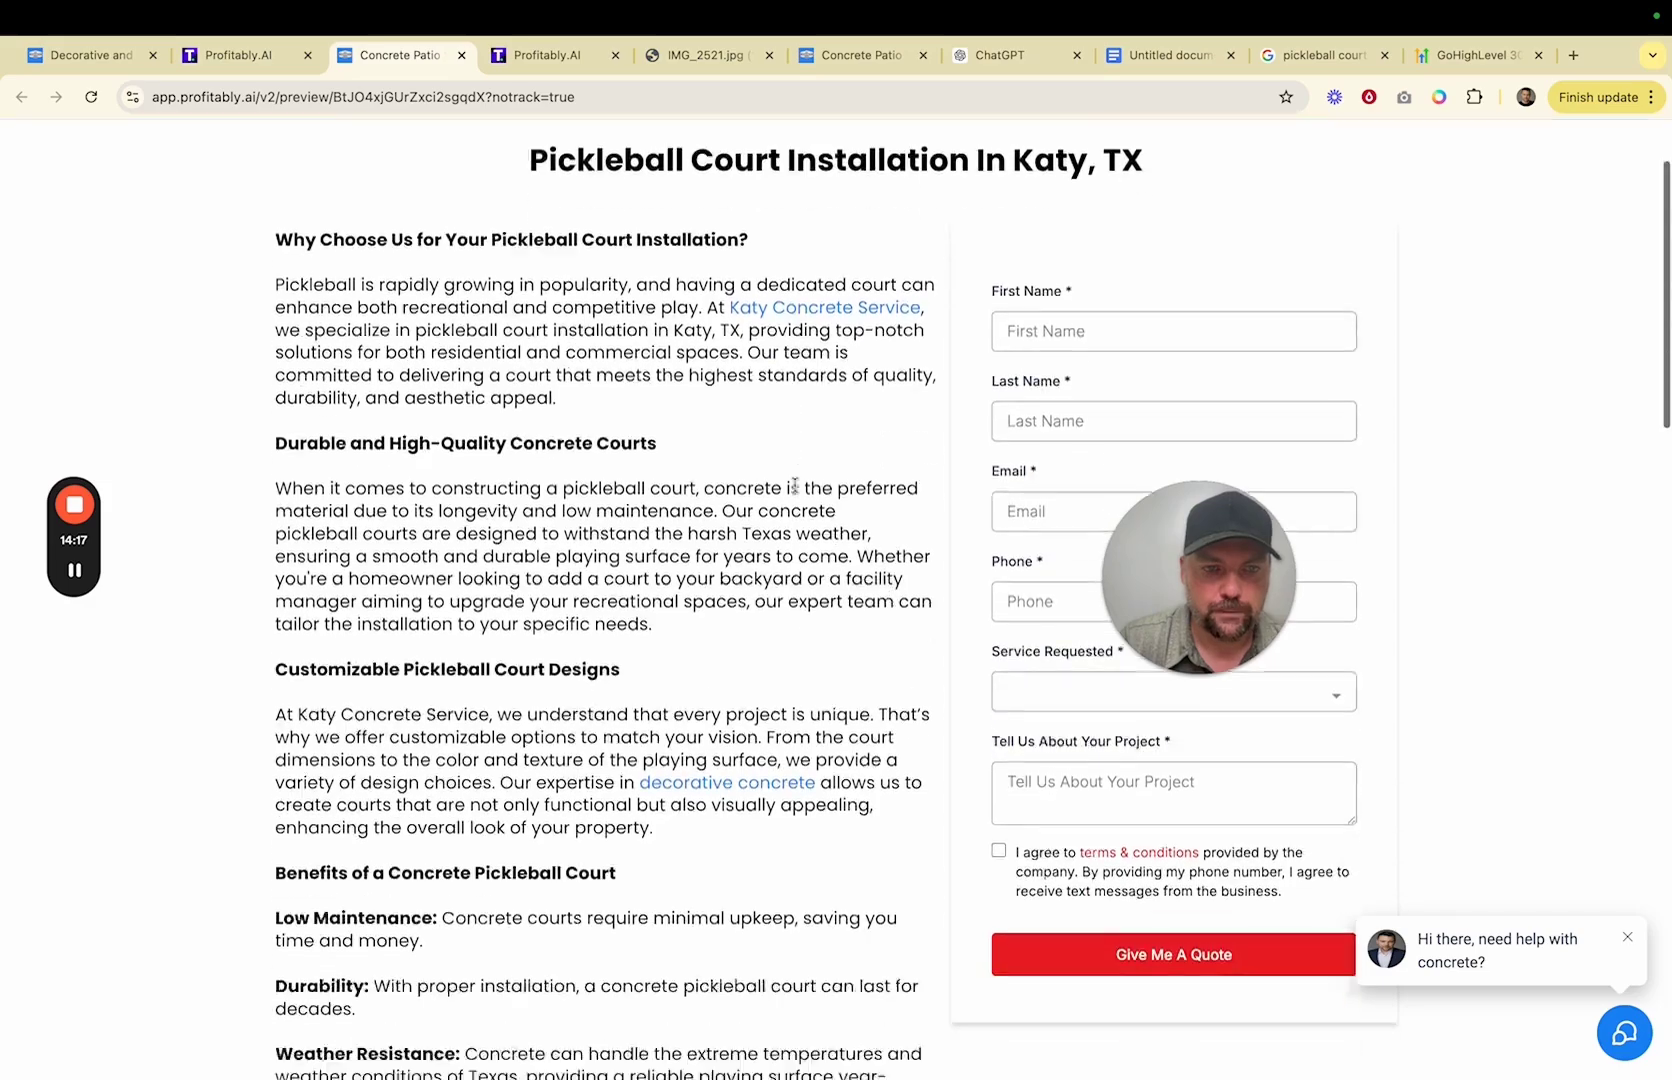
pyautogui.scroll(-10, 795, 487)
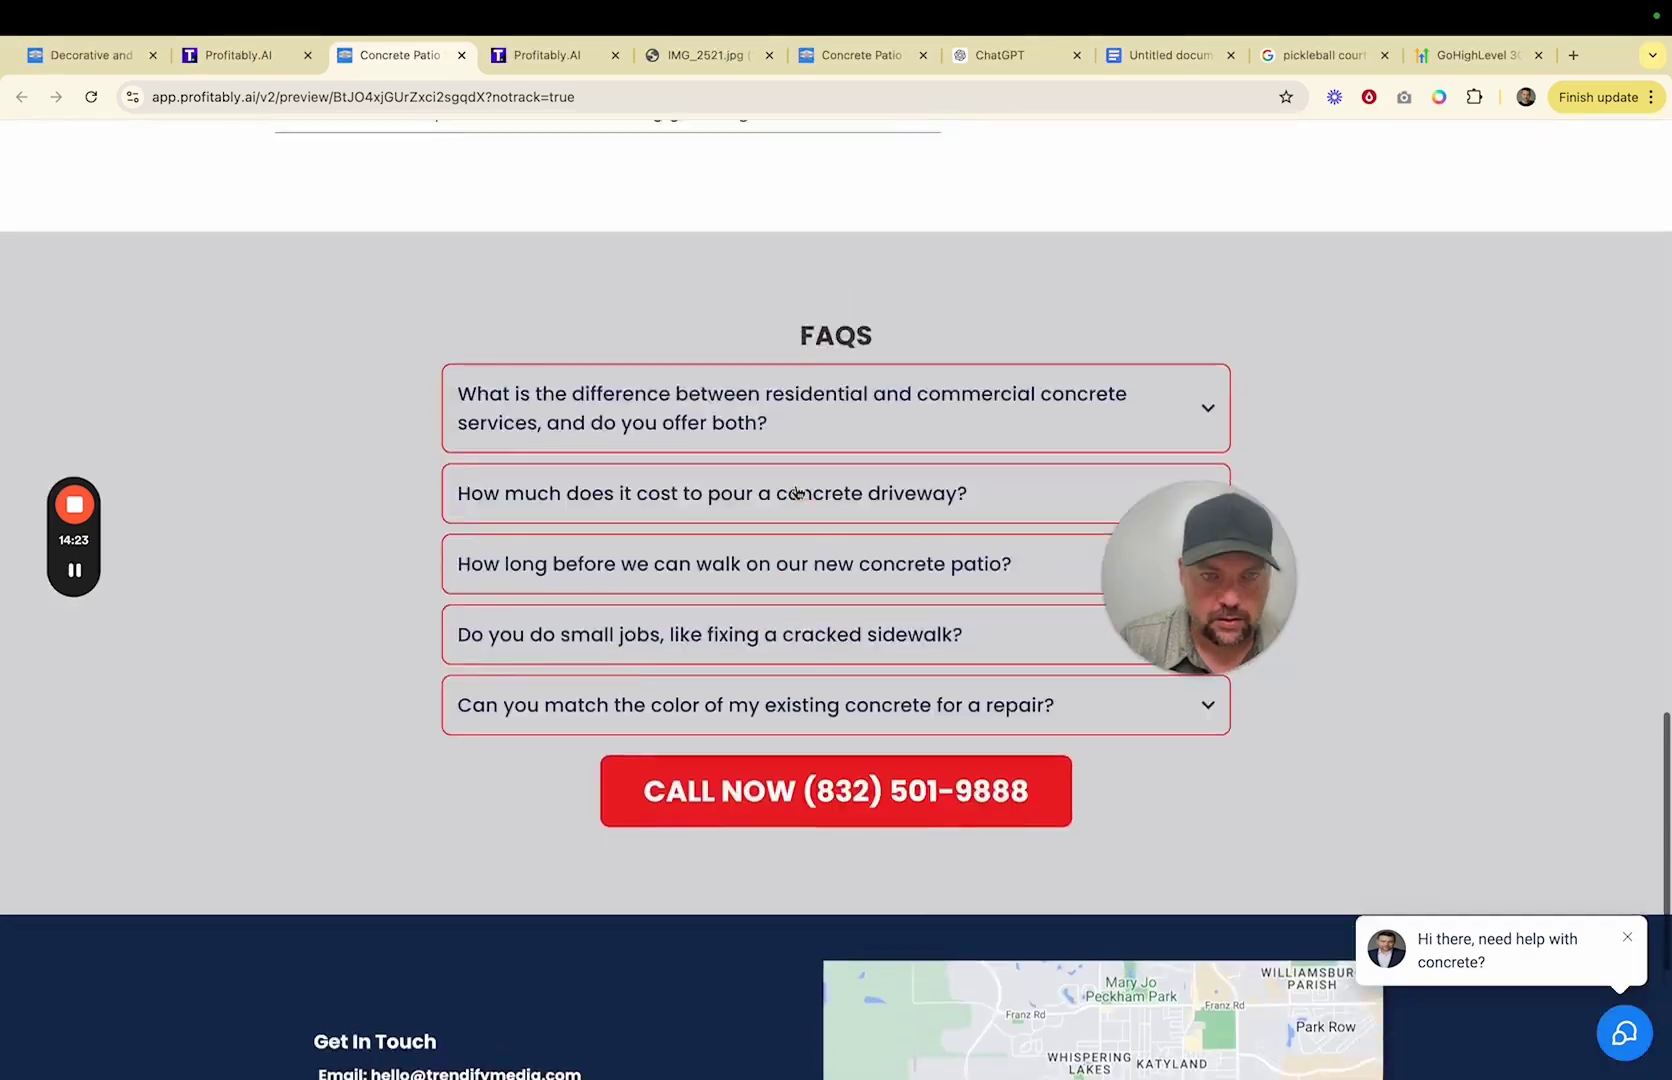
pyautogui.scroll(-4, 795, 493)
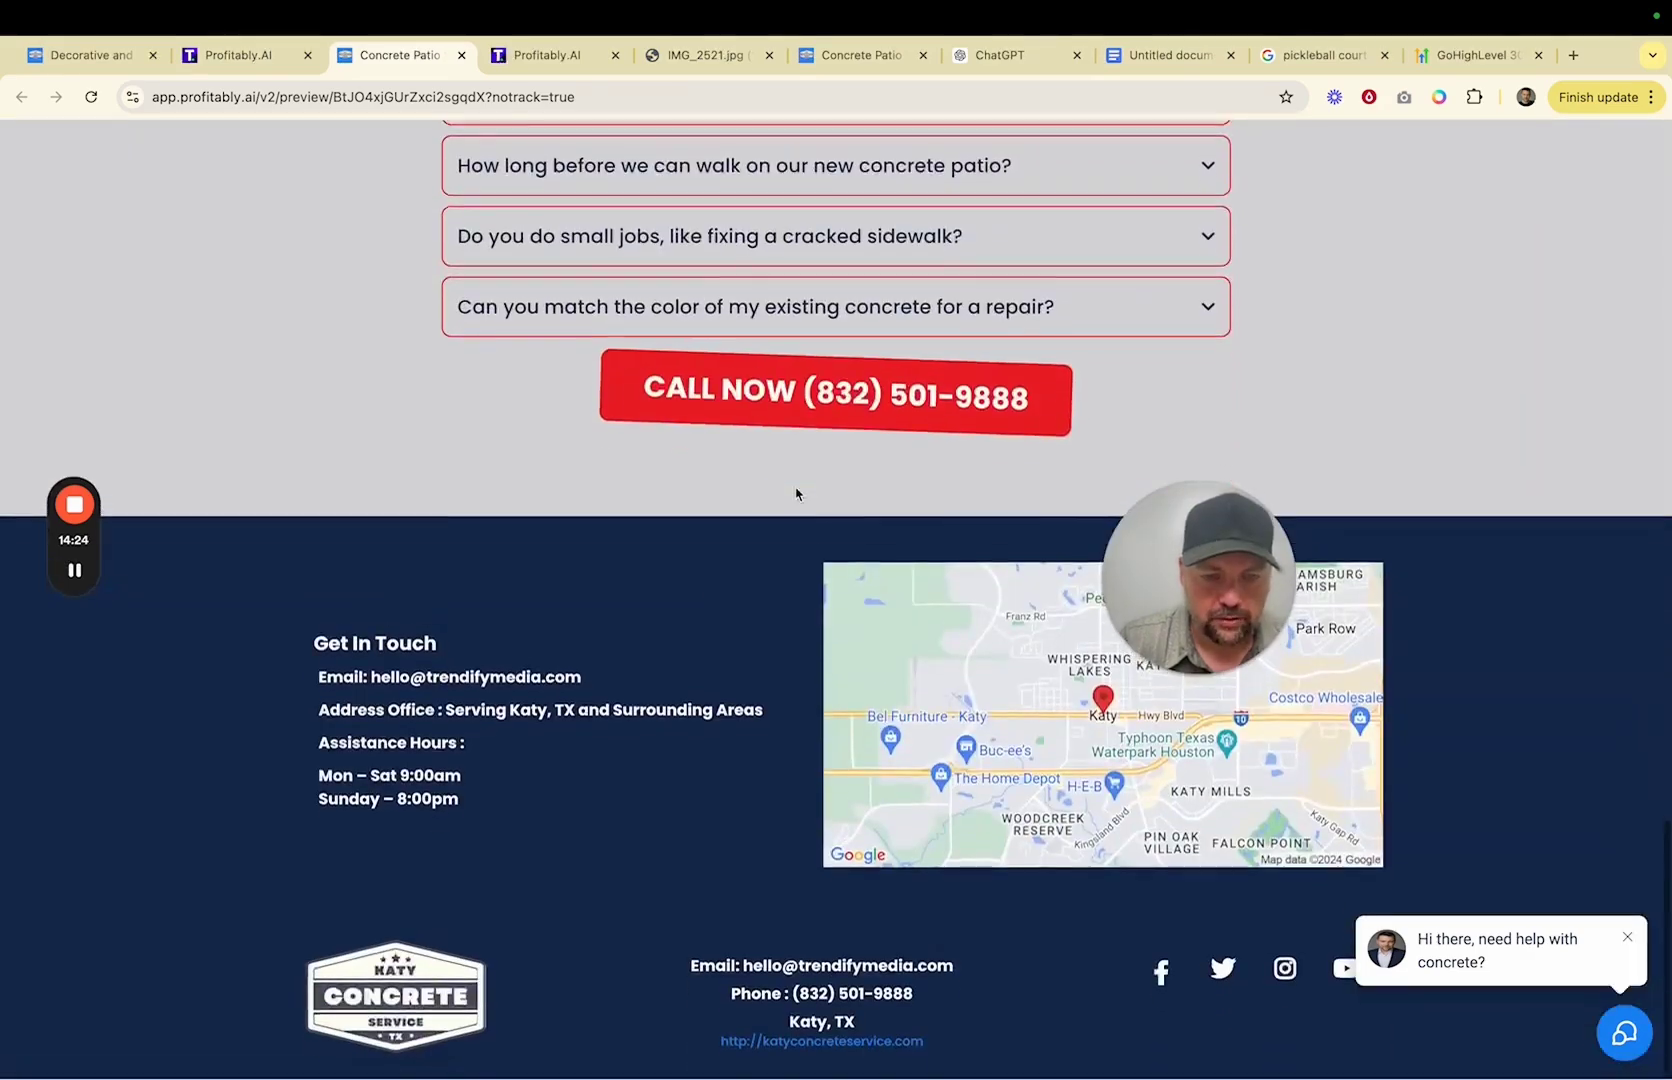
pyautogui.scroll(20, 795, 493)
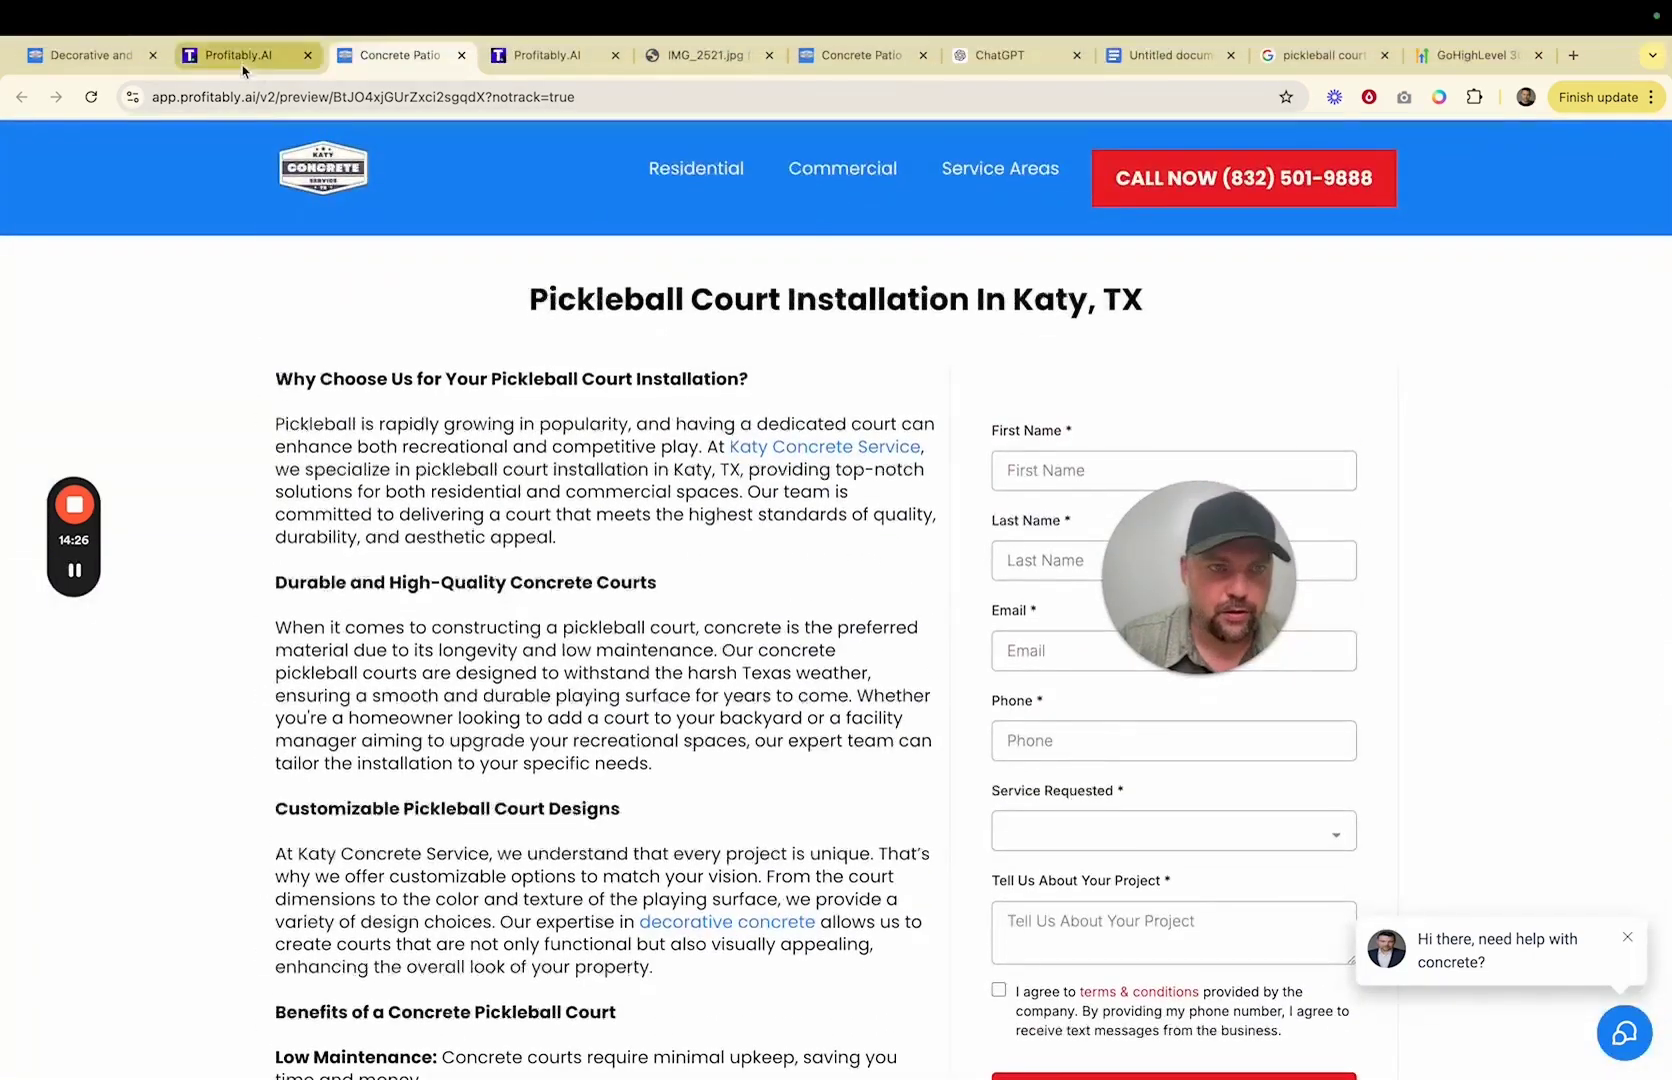
pyautogui.click(240, 58)
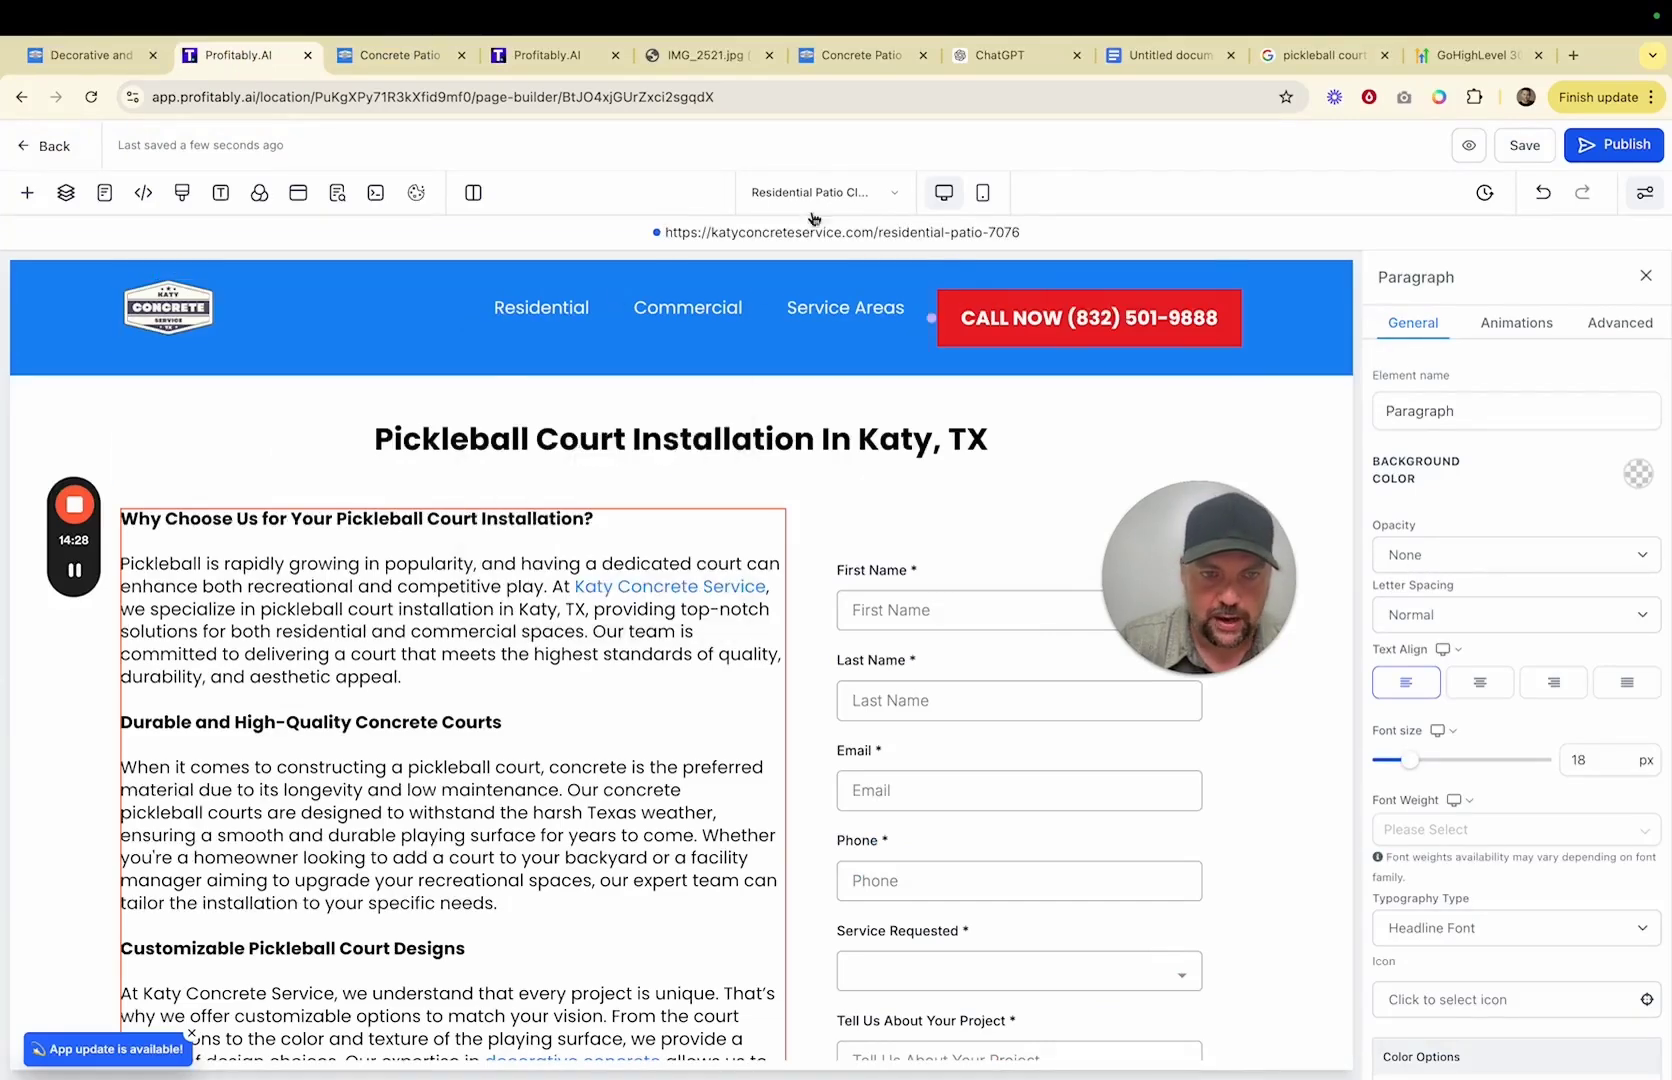
# - Add a navigation menu item that goes to the Residential Patio (Clone) page
pyautogui.click(521, 309)
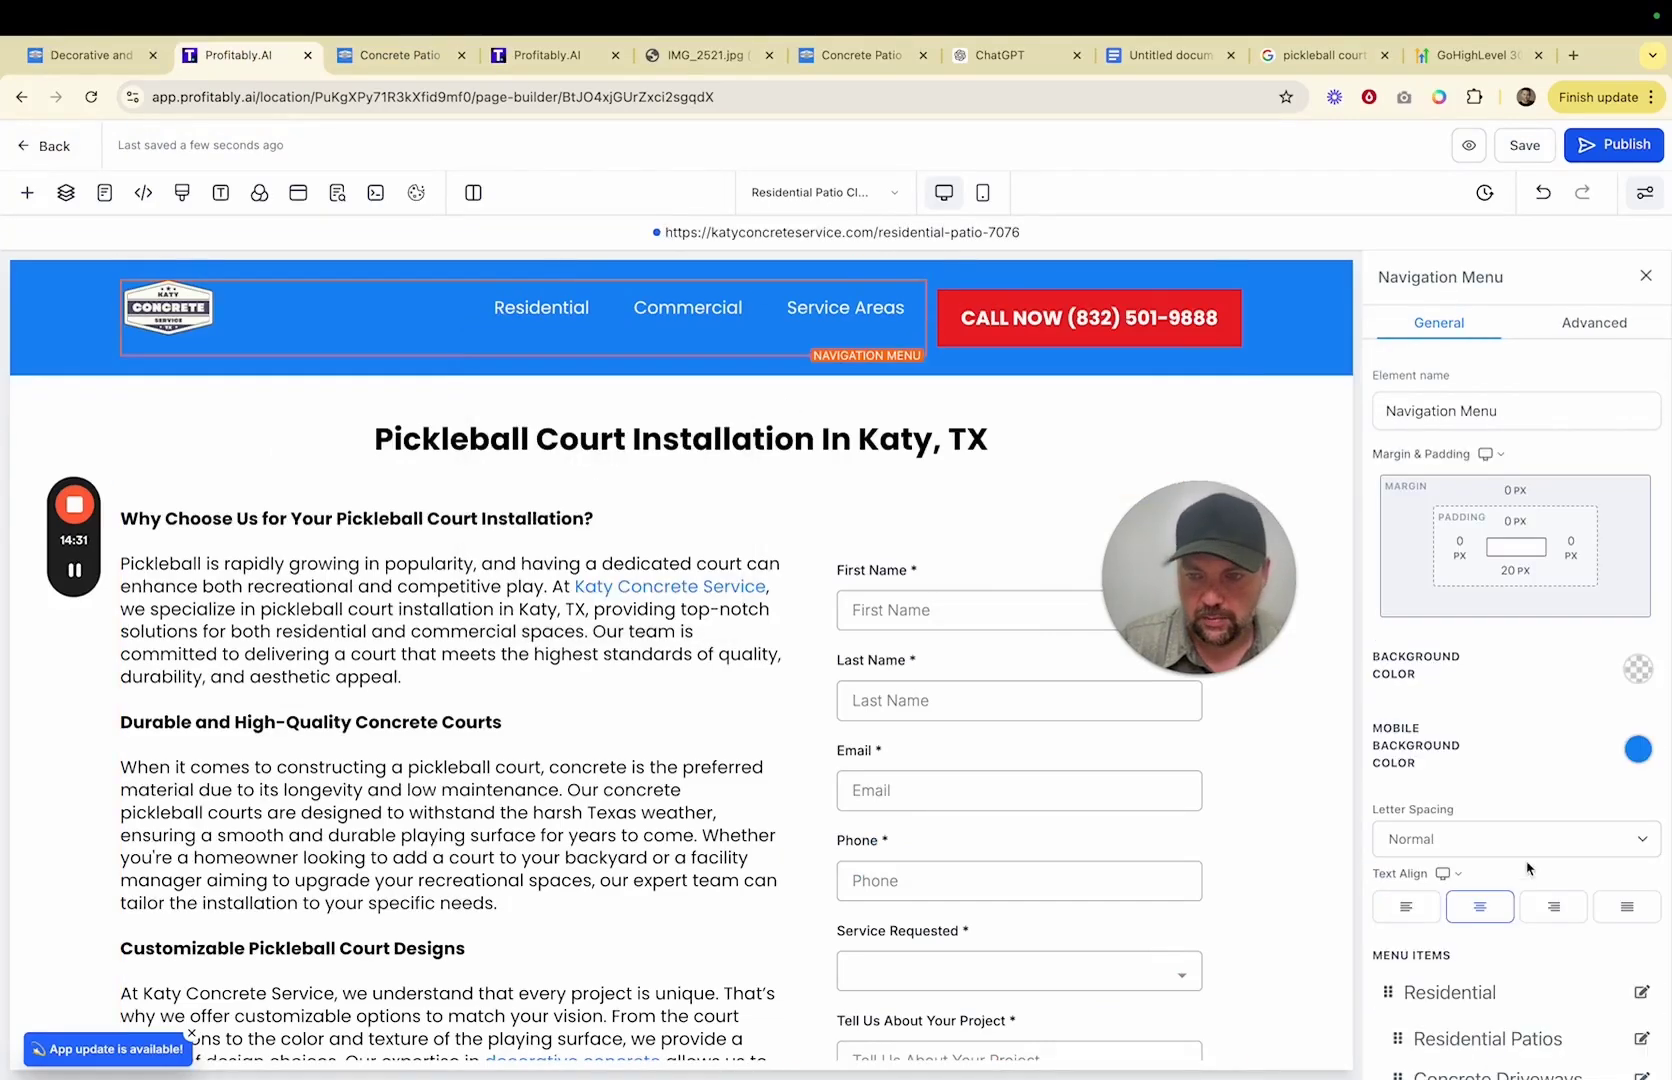
pyautogui.scroll(-6, 1453, 840)
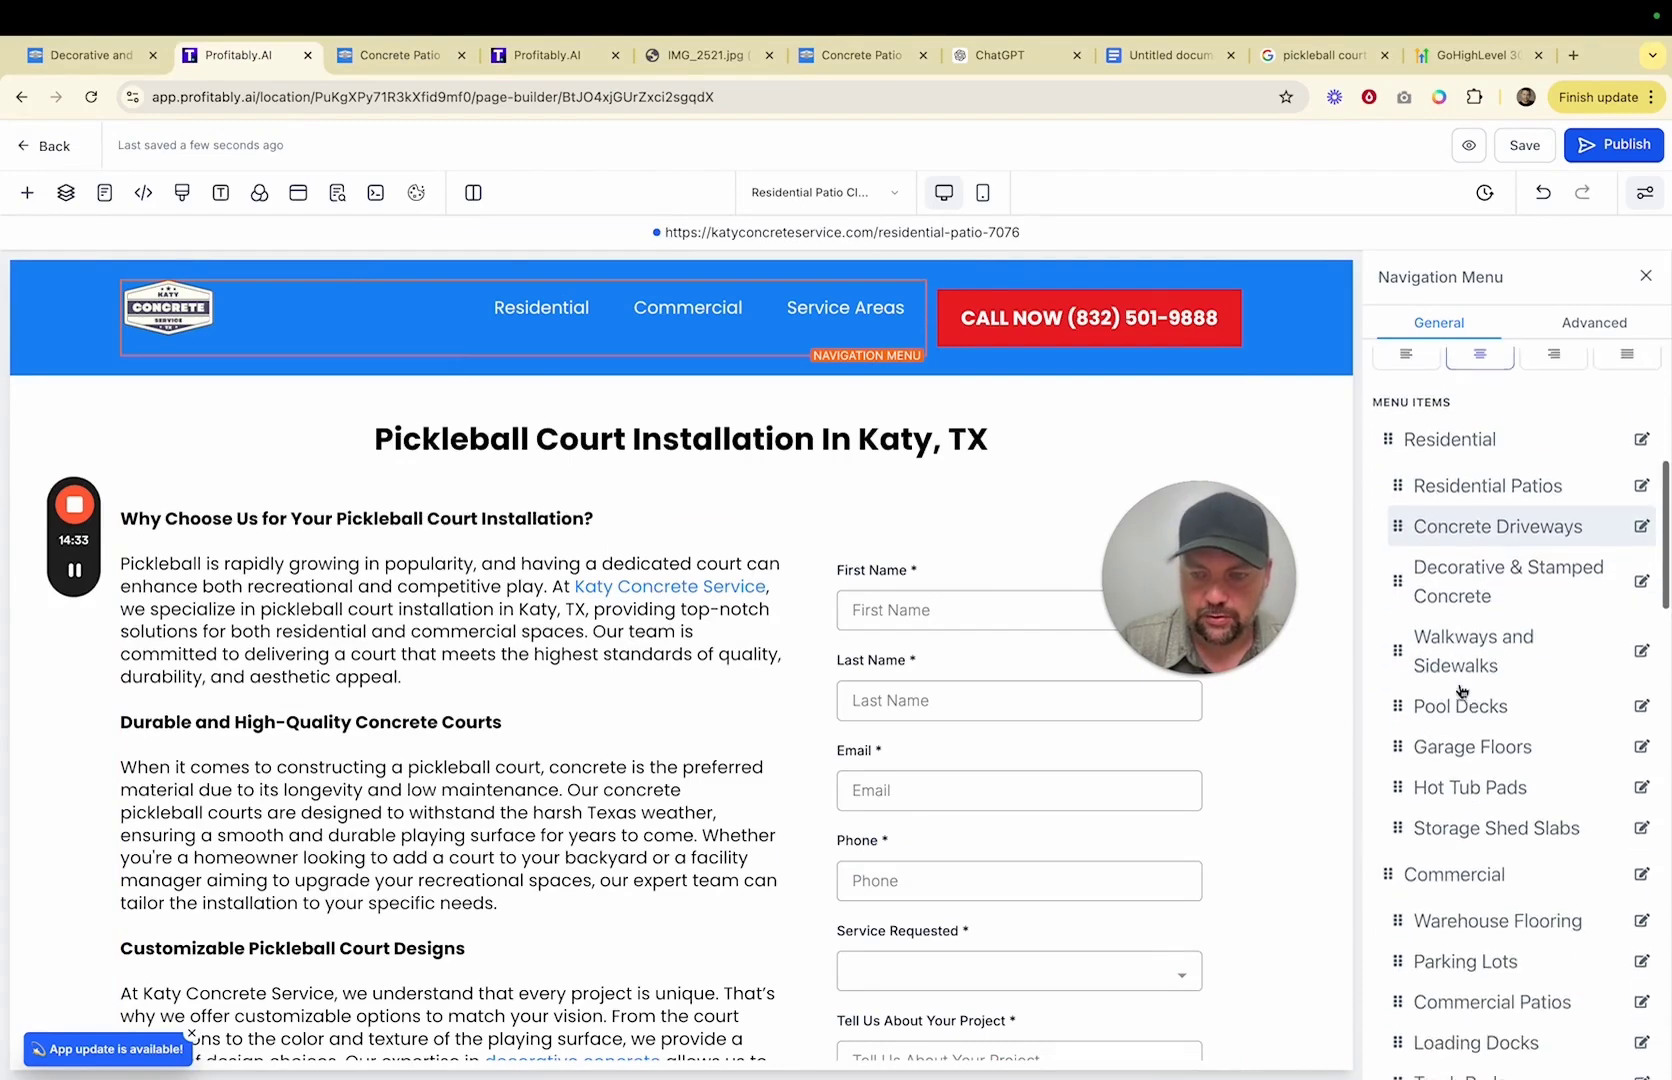
pyautogui.scroll(2, 1490, 565)
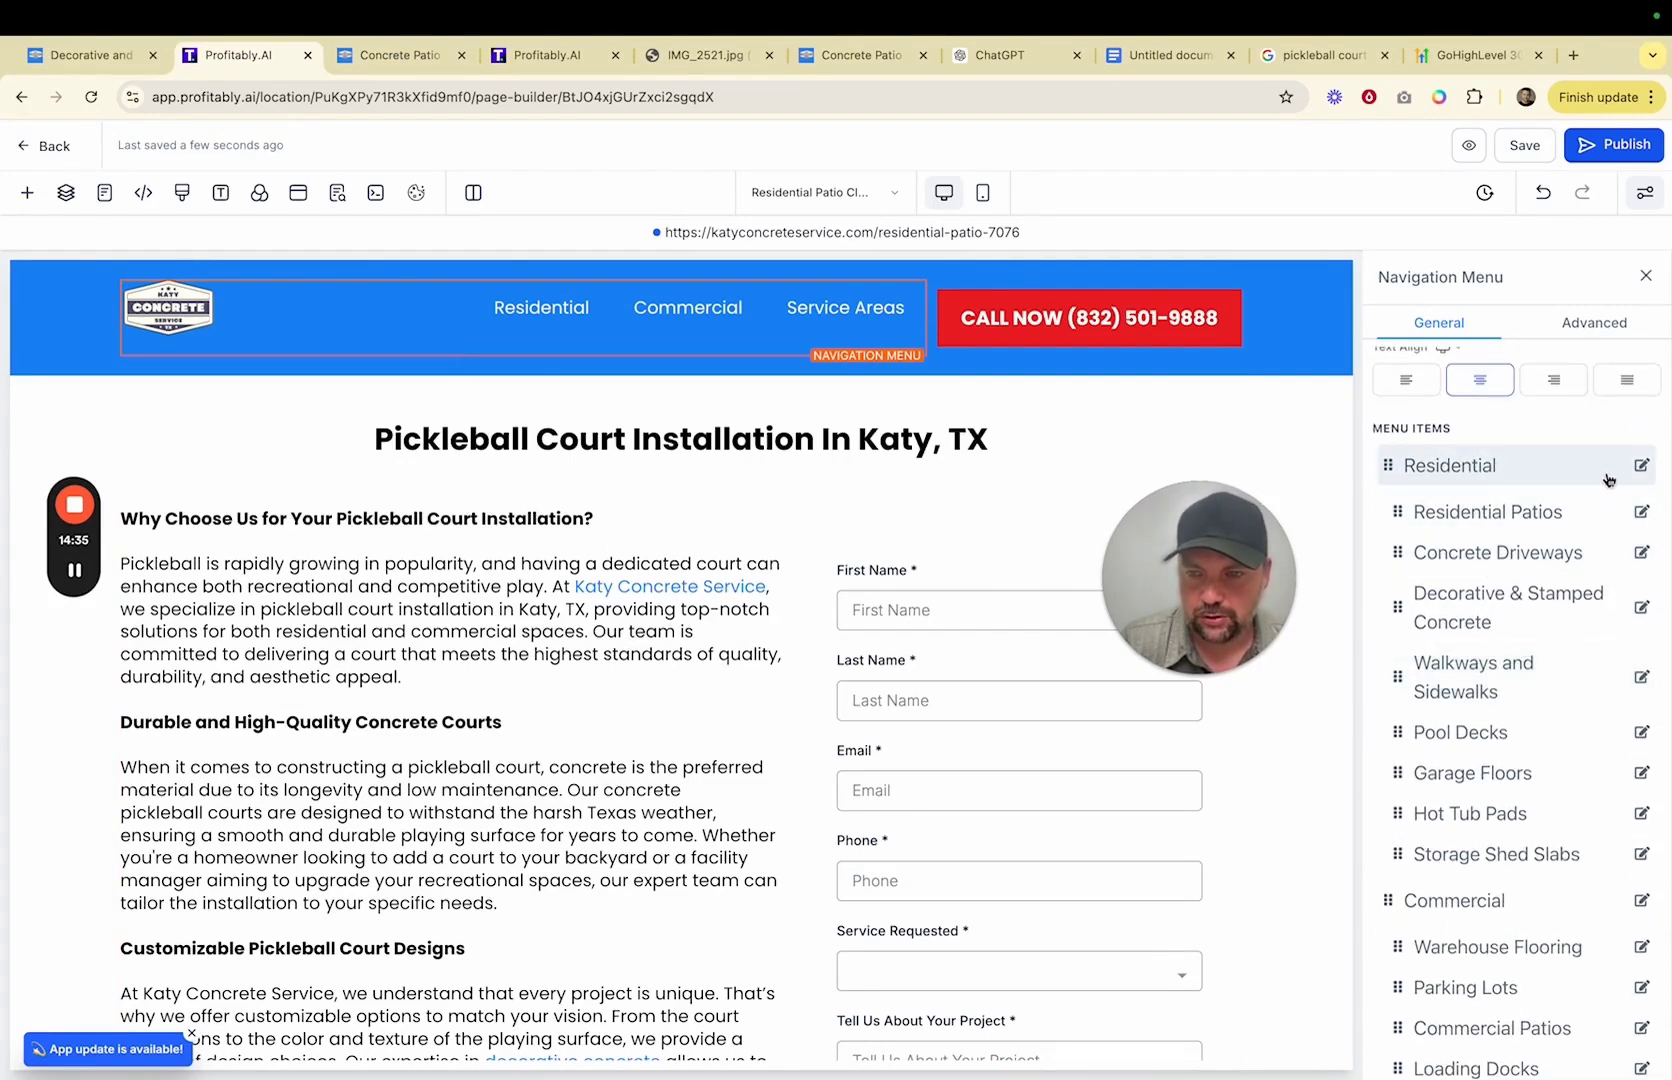
pyautogui.scroll(-7, 1601, 524)
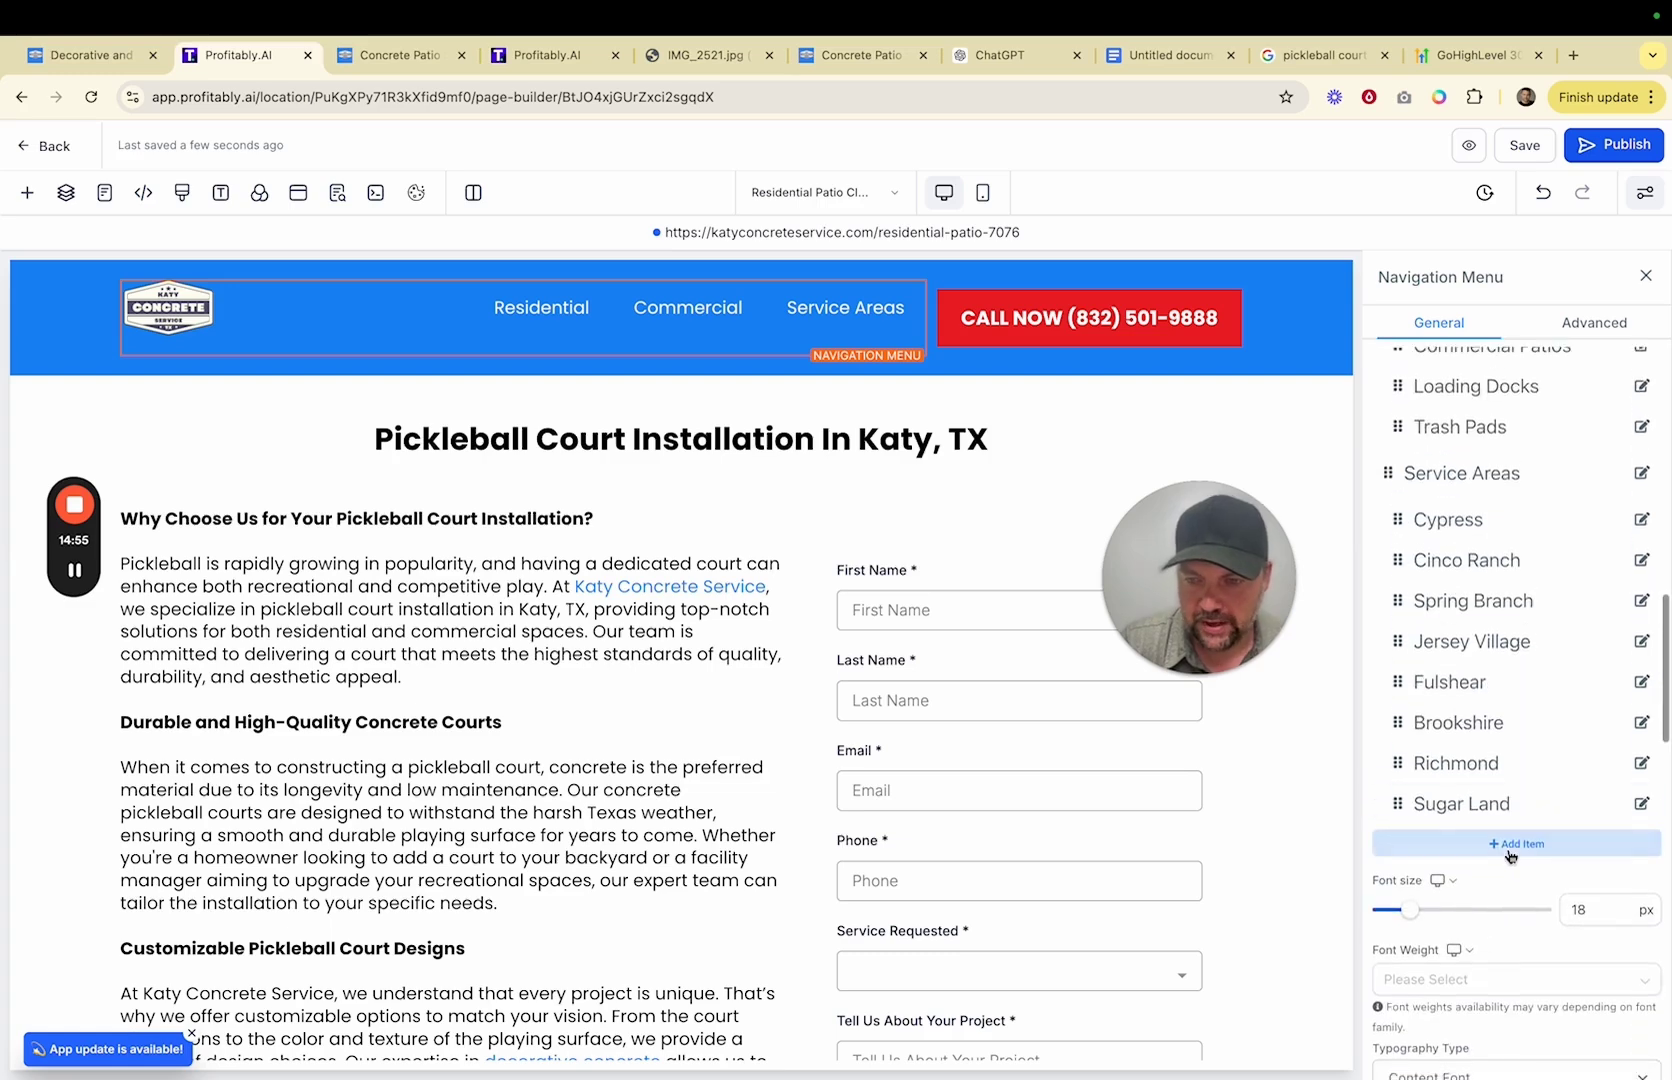
pyautogui.click(1515, 844)
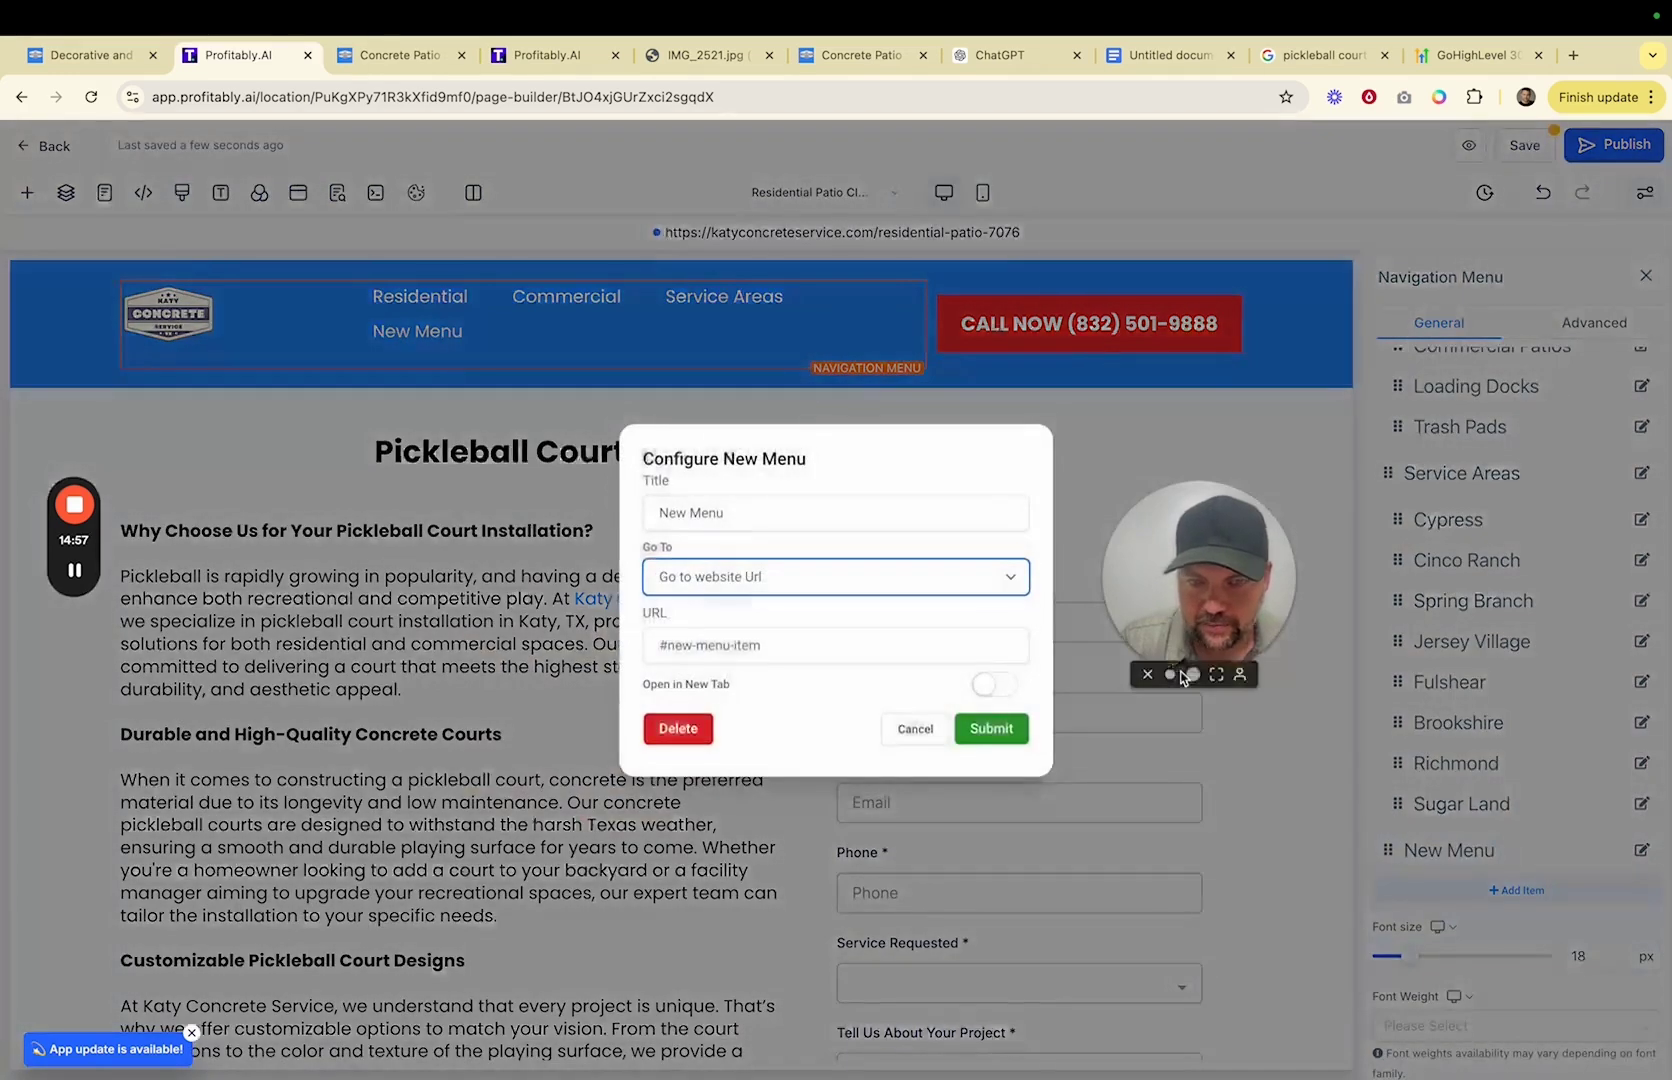
pyautogui.click(755, 580)
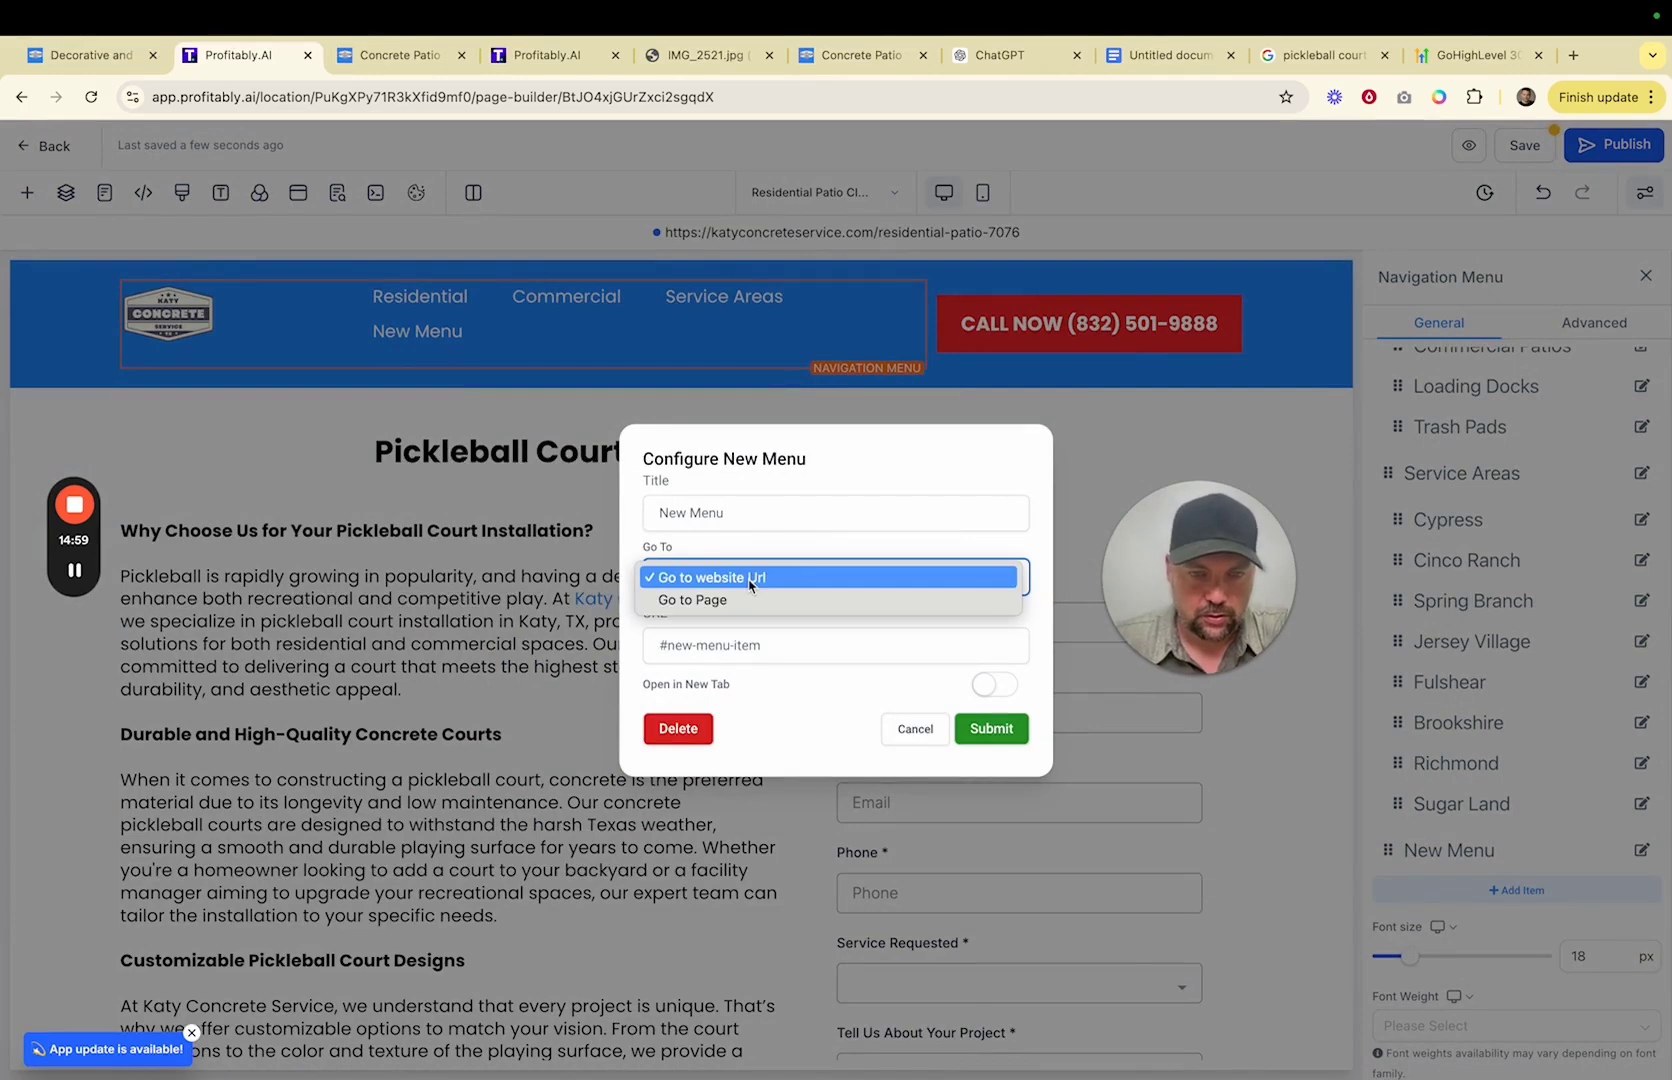
pyautogui.click(750, 600)
pyautogui.click(745, 645)
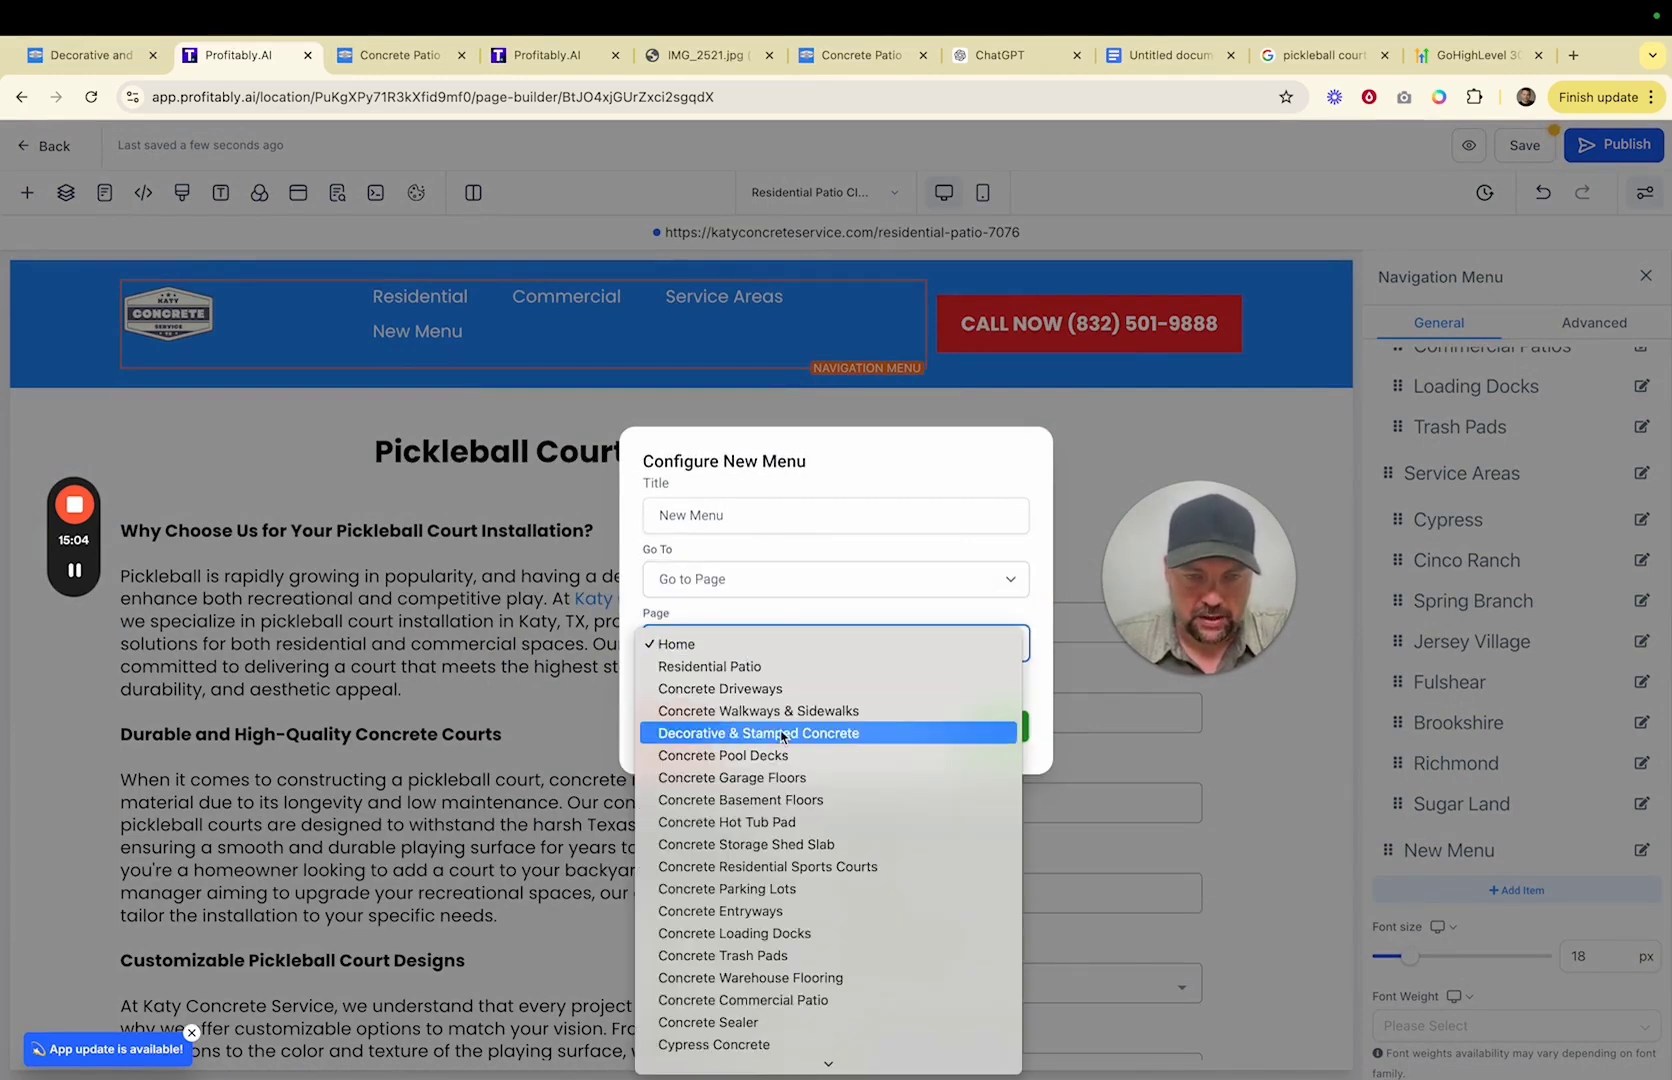
pyautogui.scroll(-3, 788, 770)
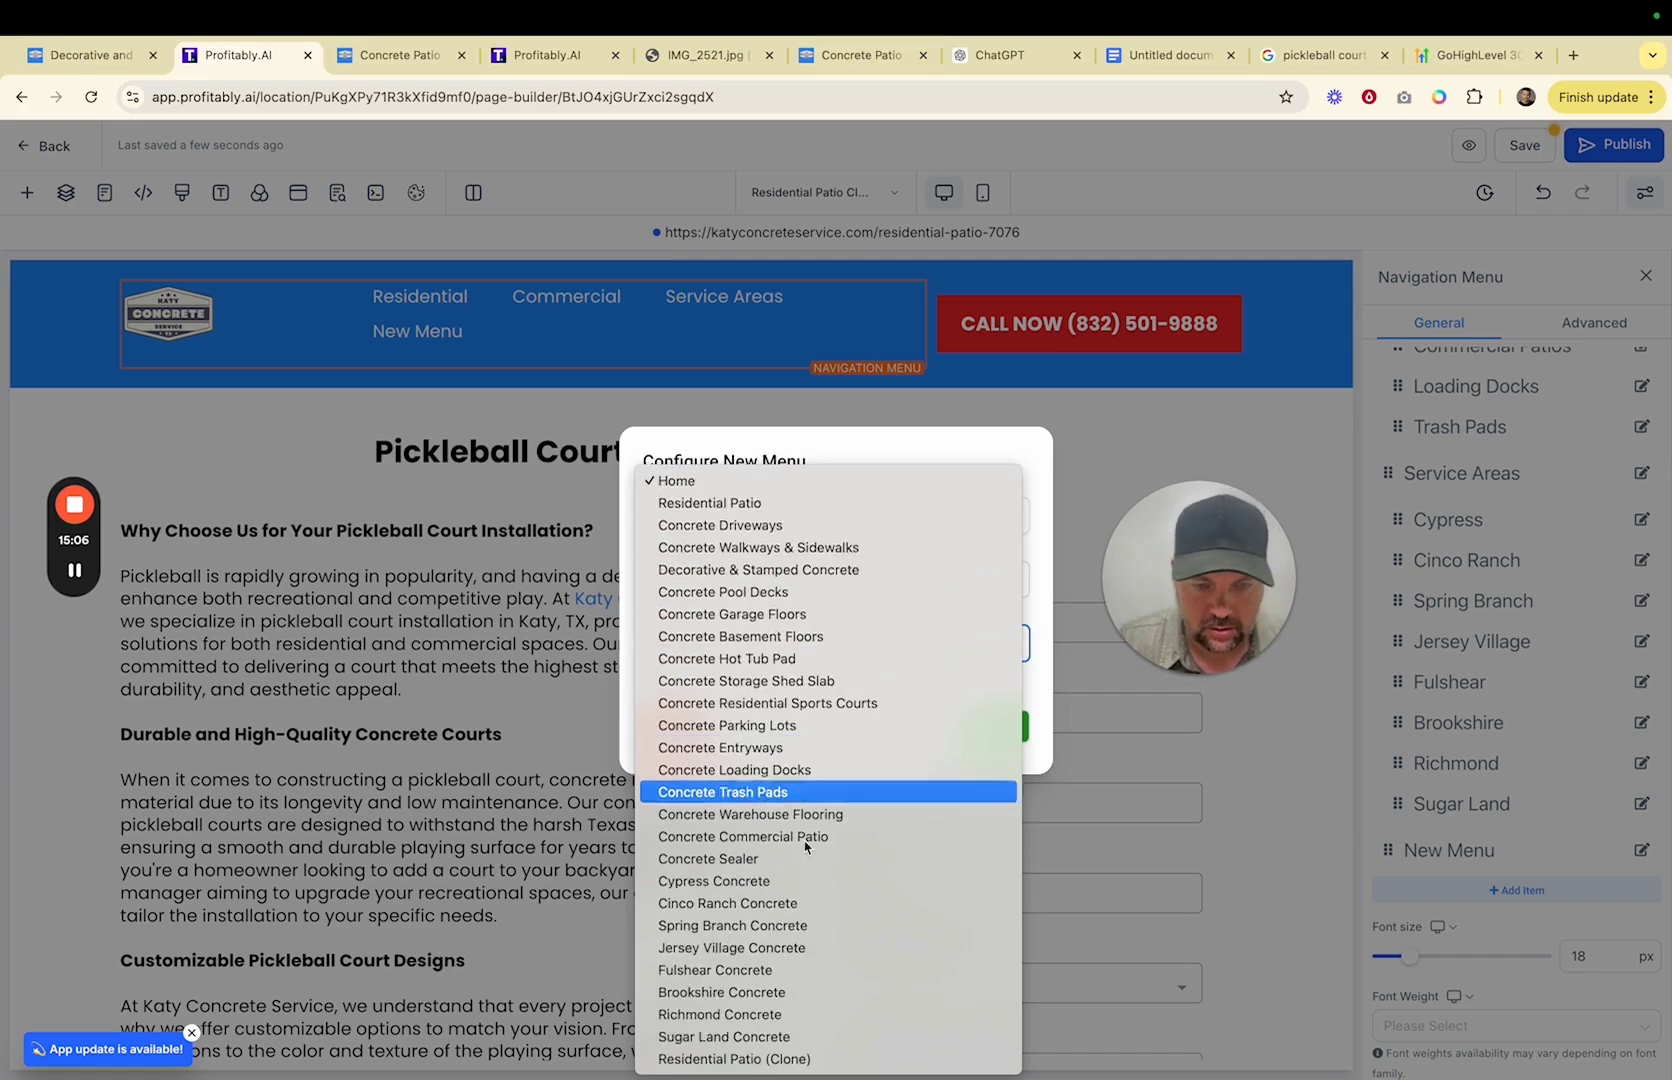
pyautogui.click(738, 1060)
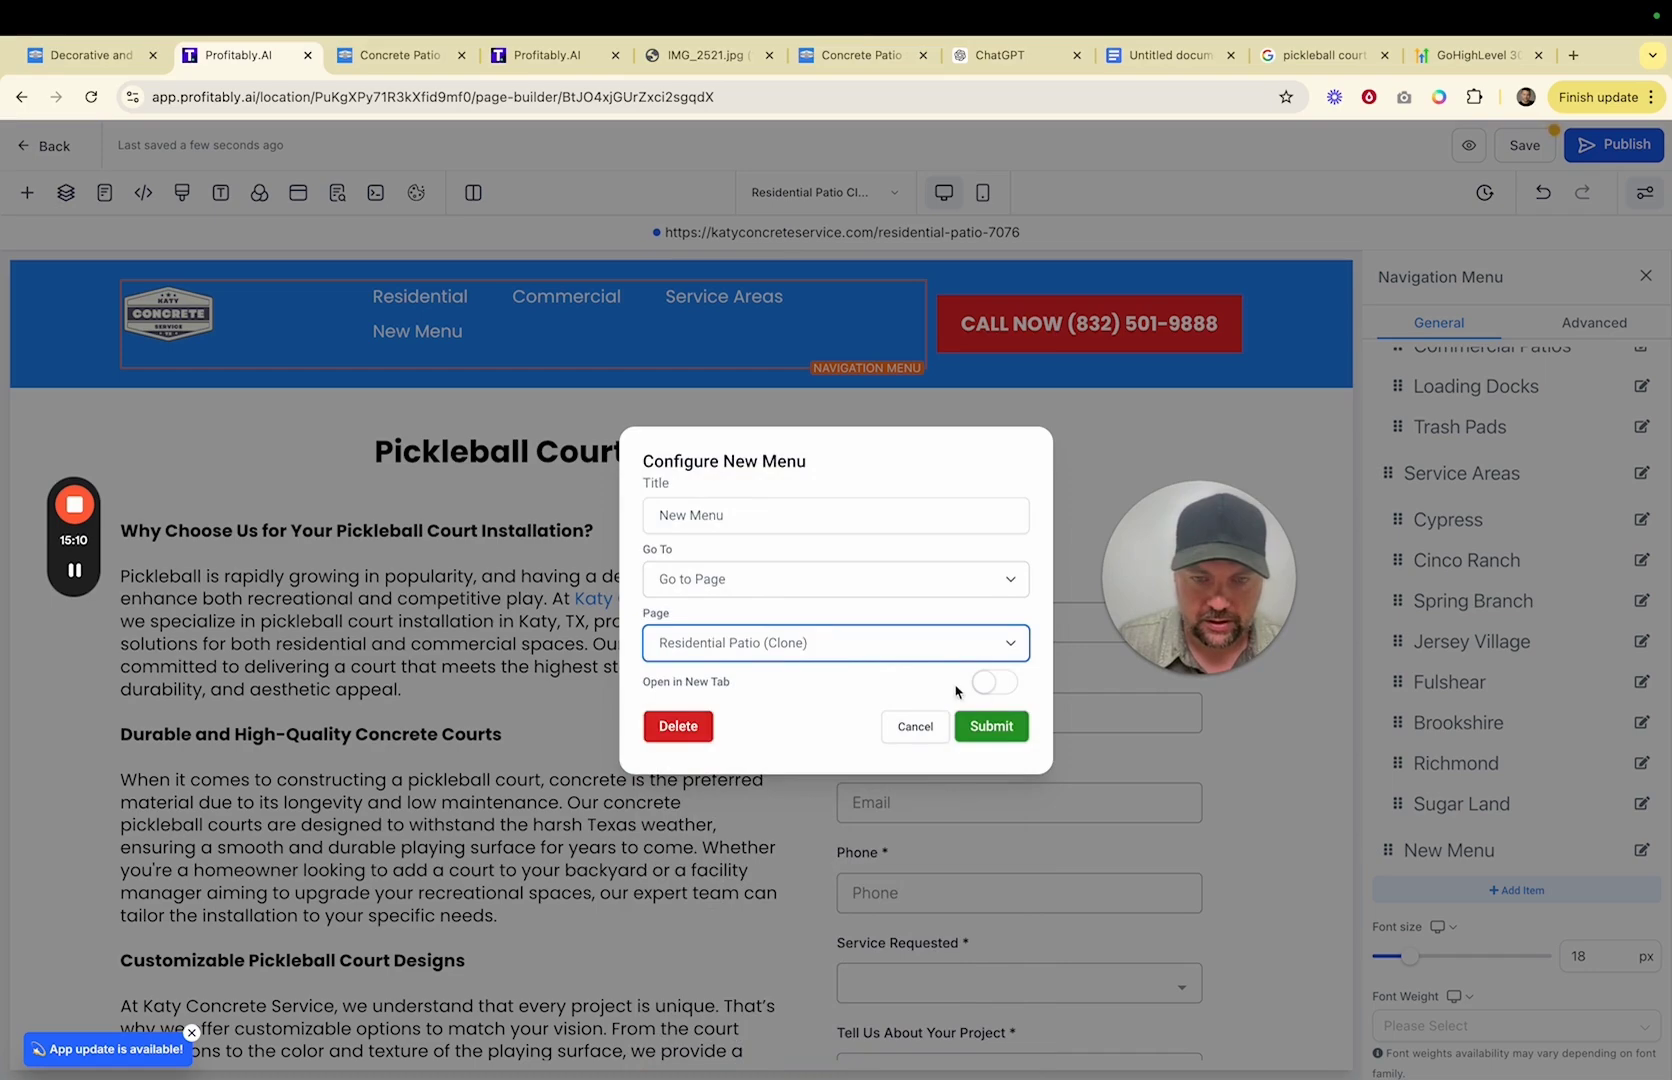
pyautogui.click(988, 730)
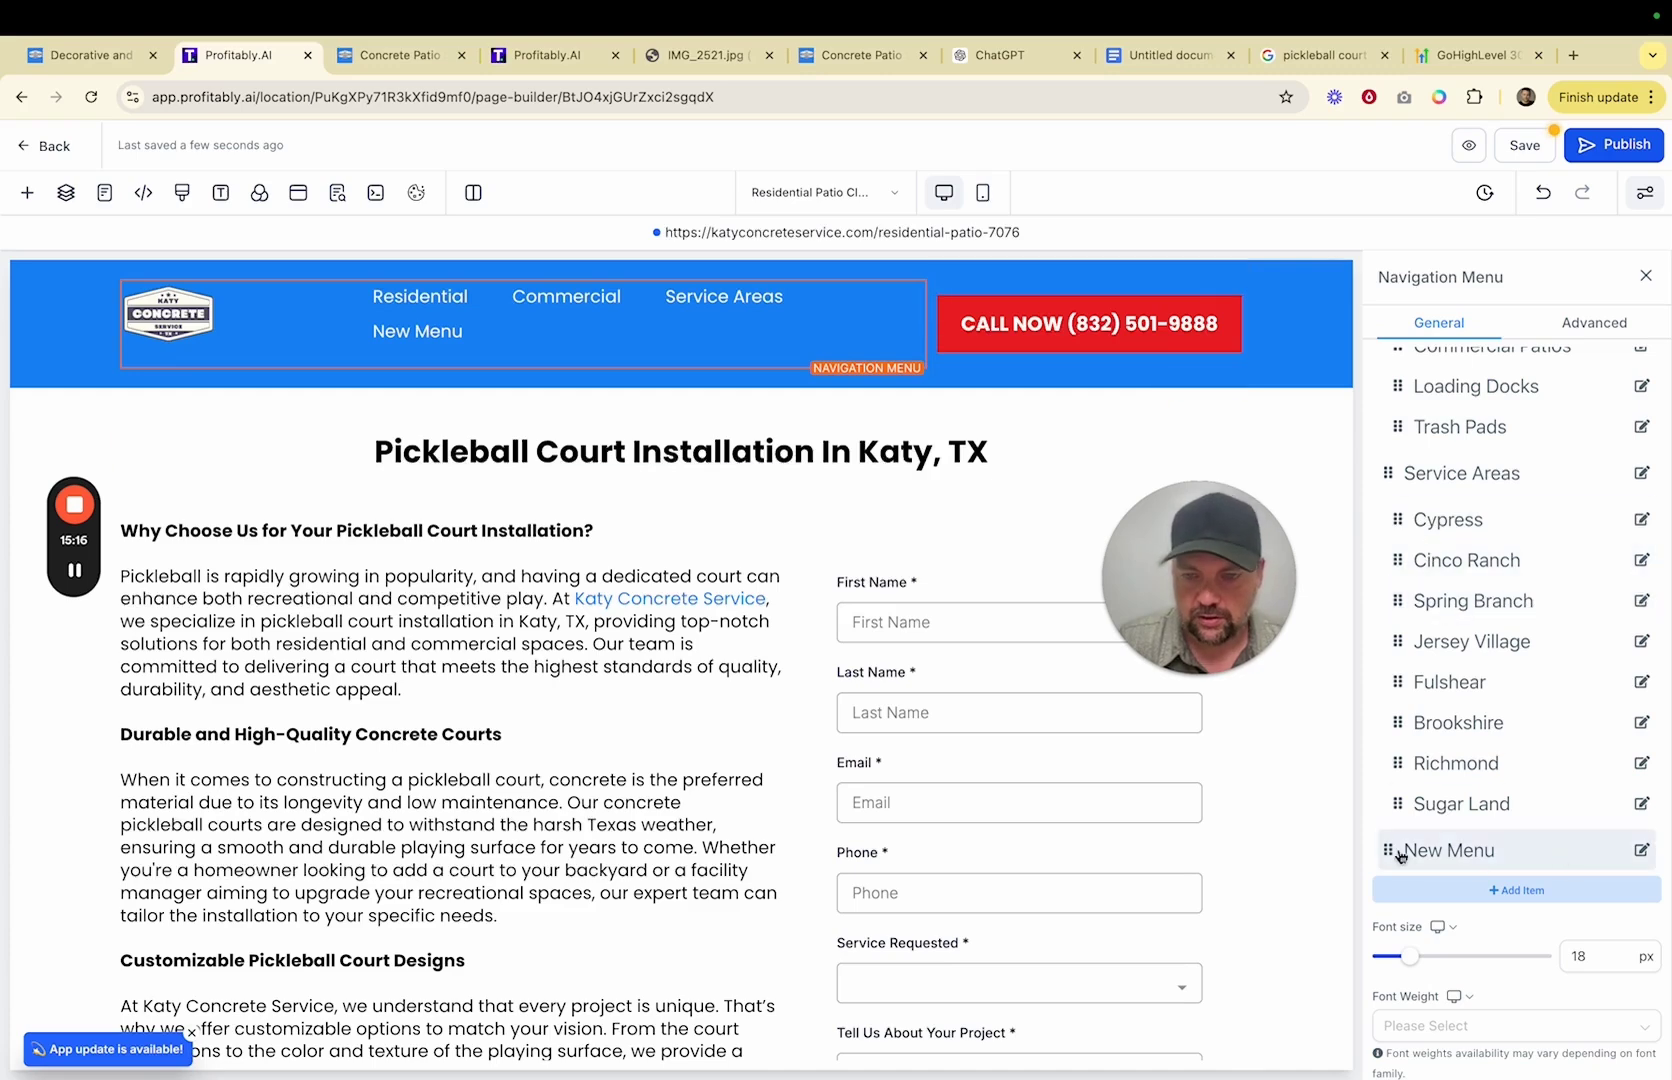
# - Retitle the new menu item 'Pickleball Court Installation' and select 'Installation' to check its spelling
pyautogui.moveTo(420, 296)
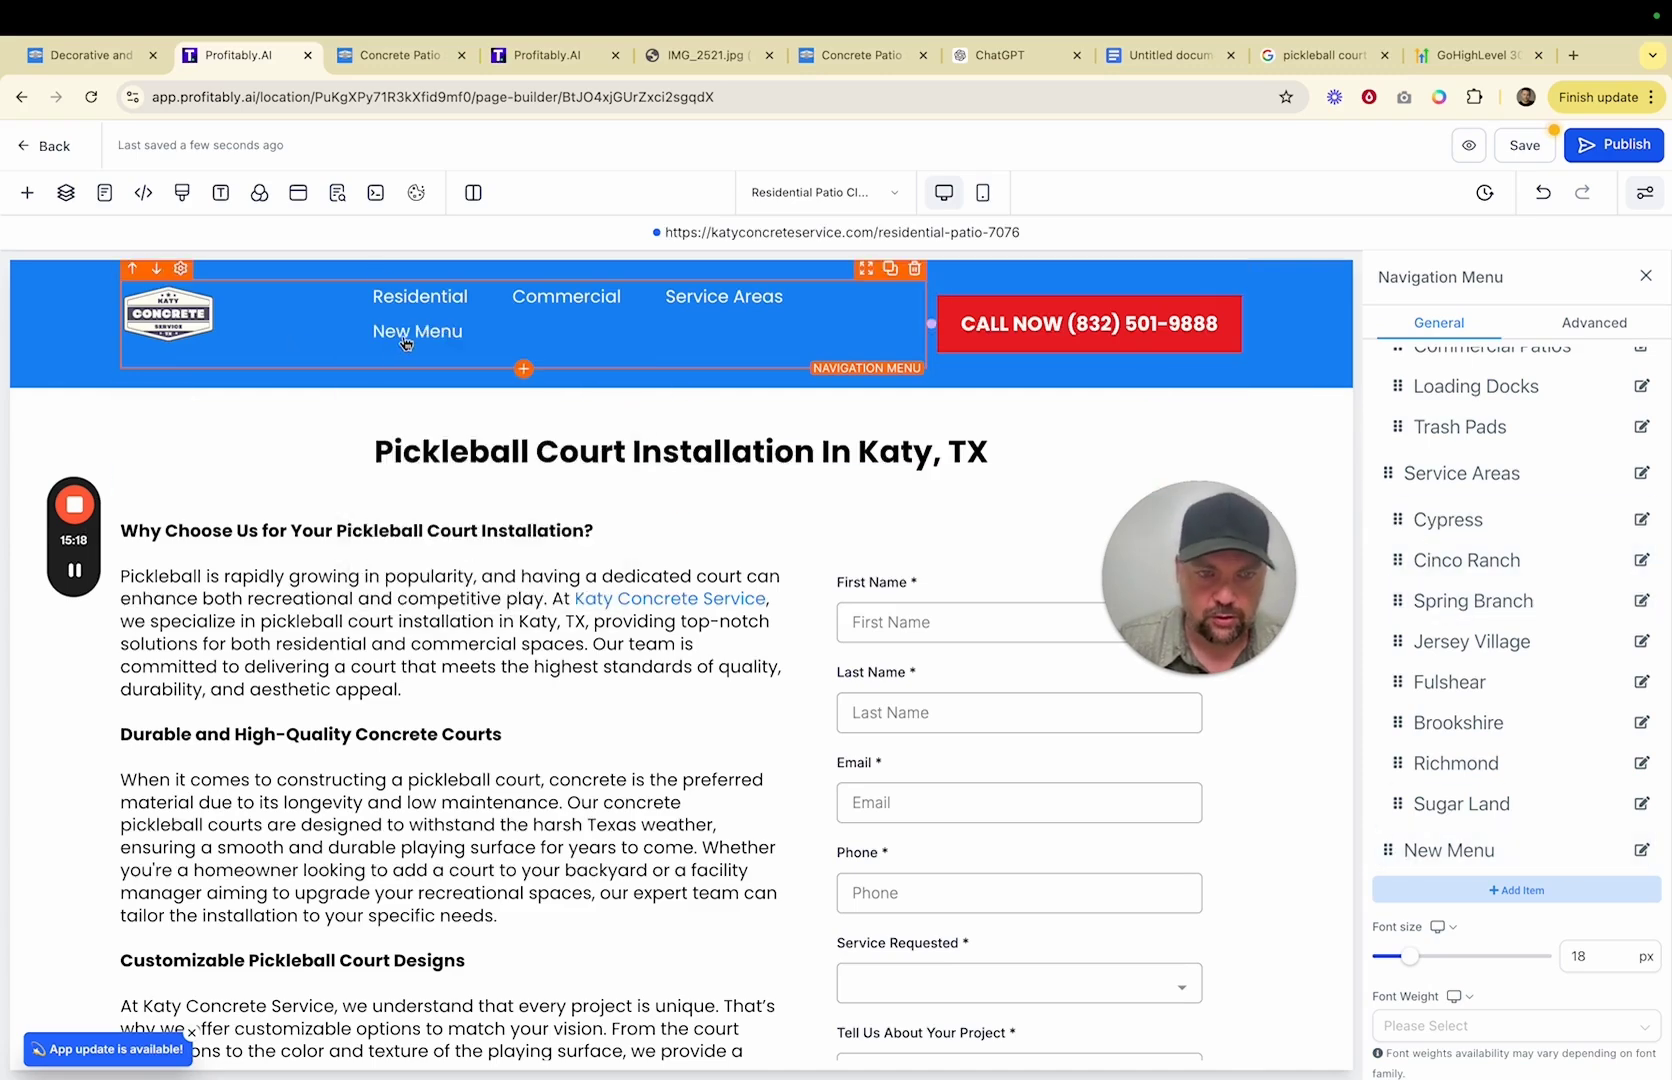
pyautogui.click(1640, 852)
pyautogui.tripleClick(732, 519)
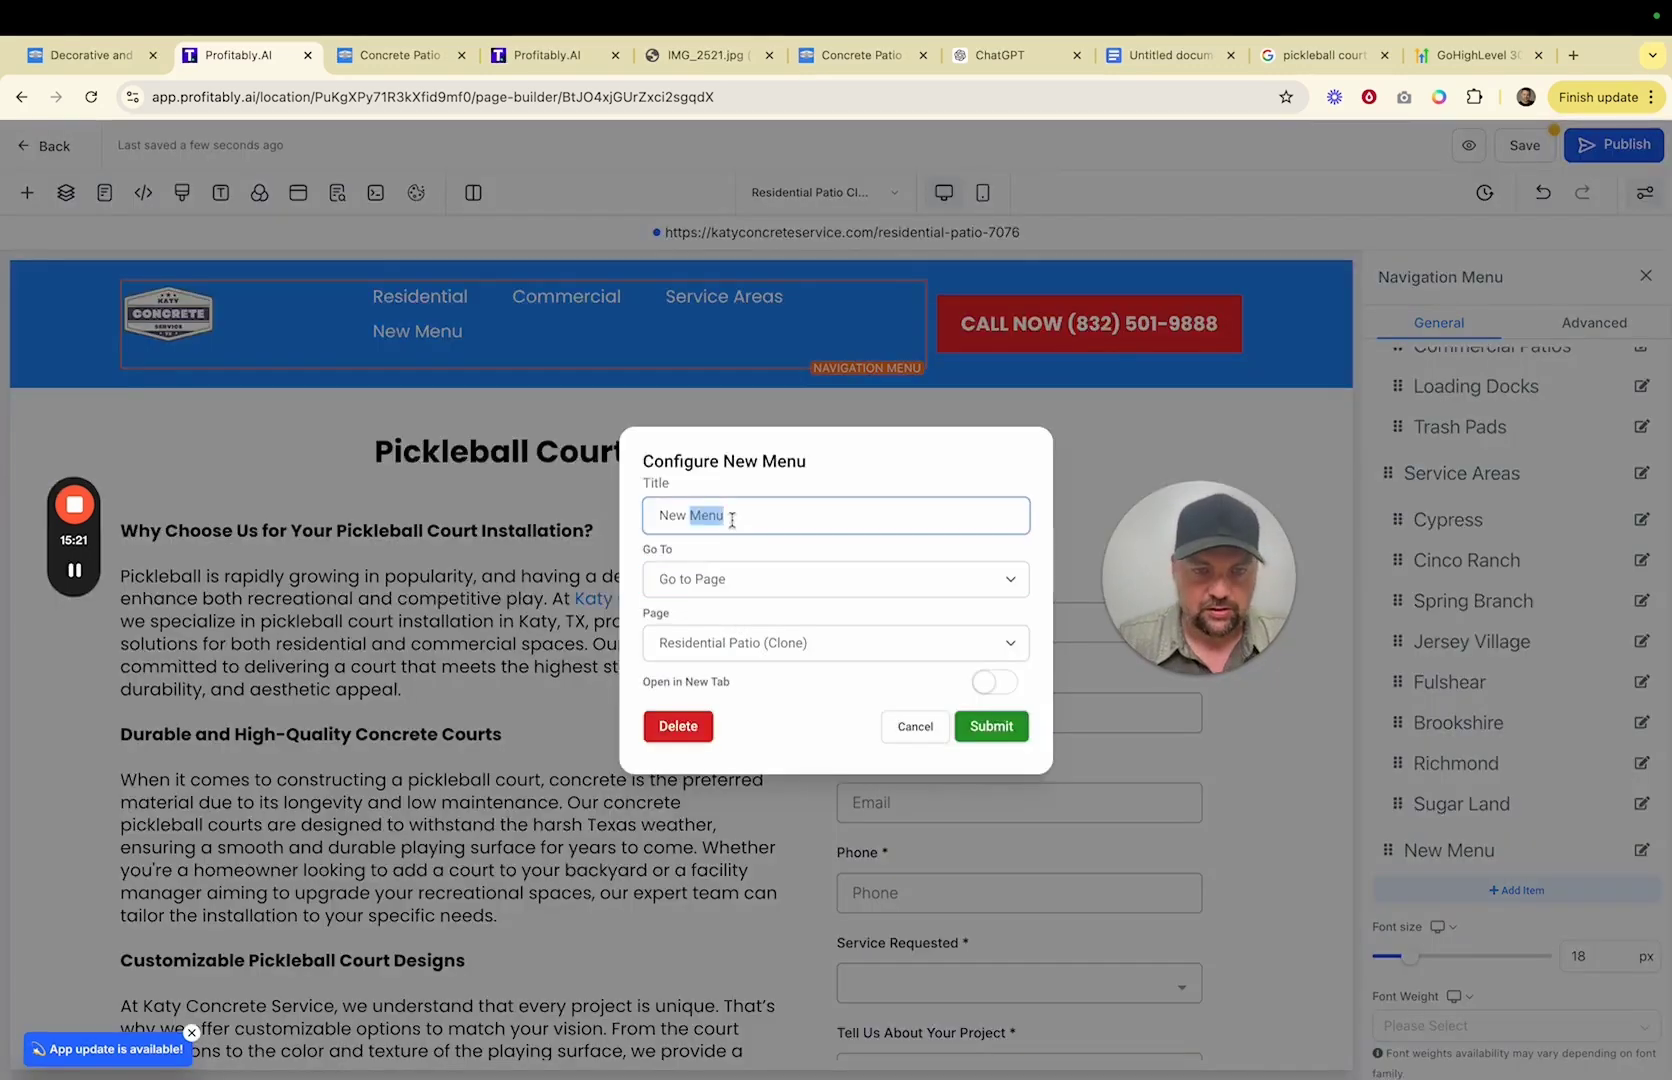
pyautogui.write('PickleballC')
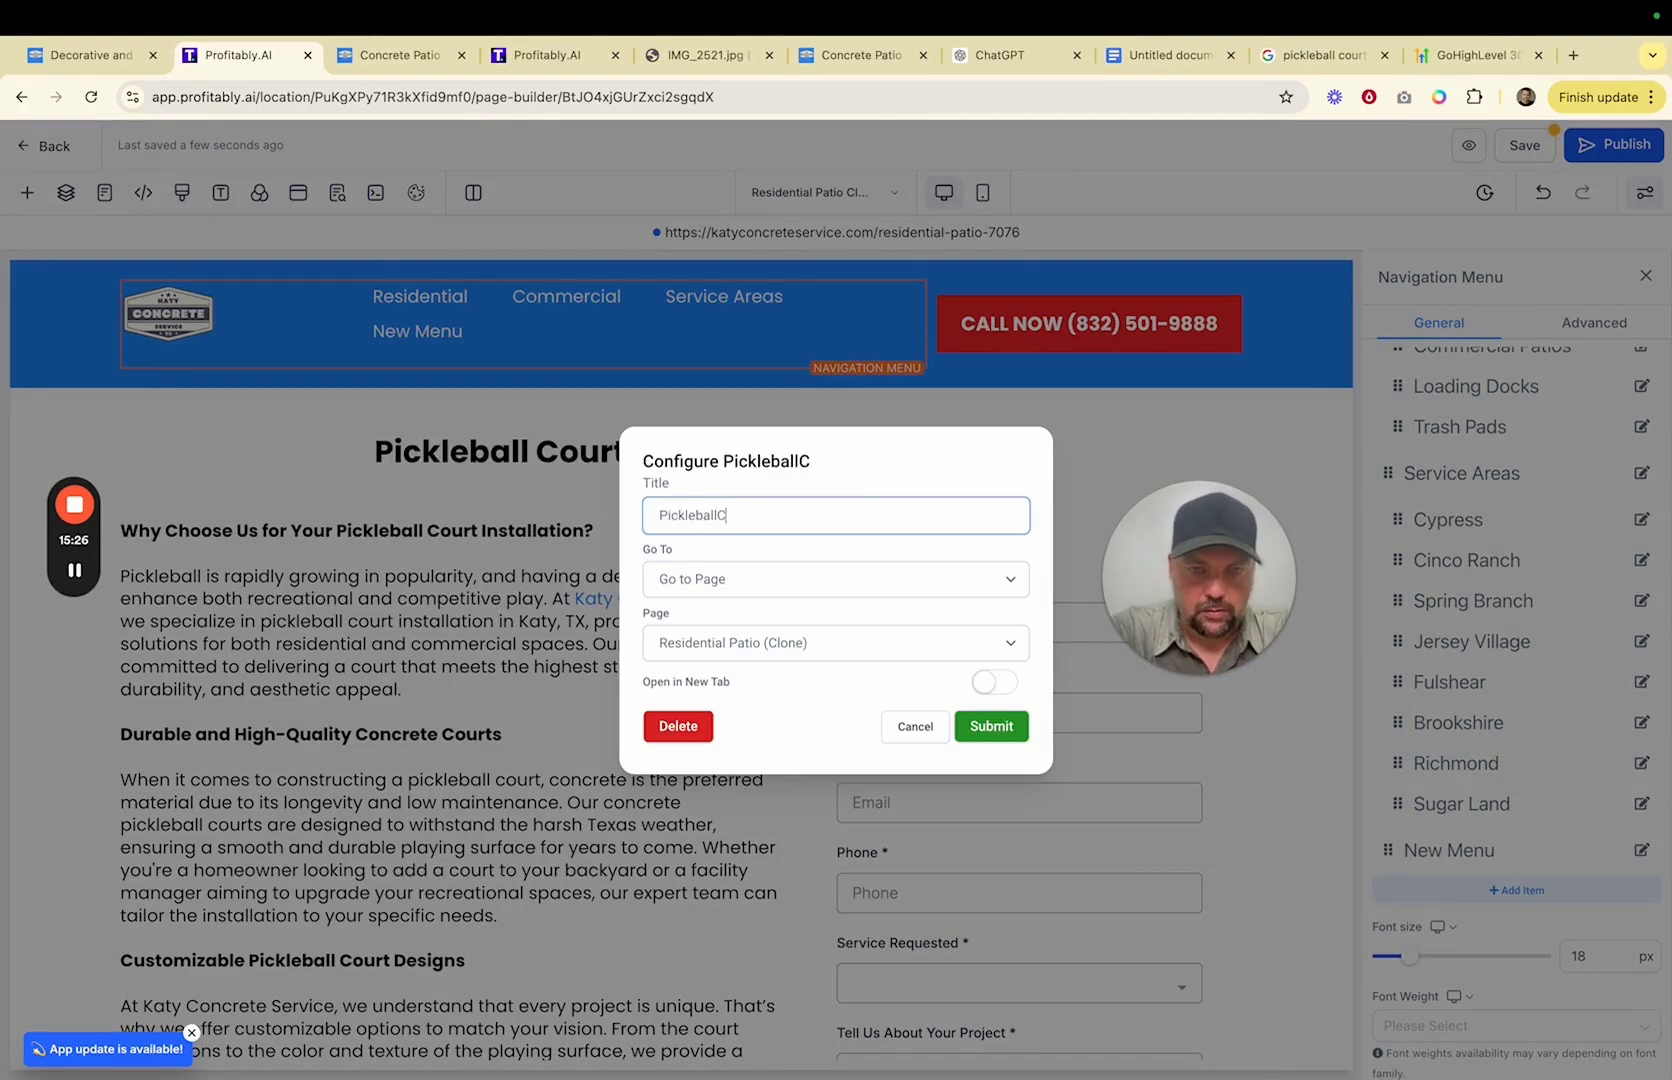
pyautogui.press('BackSpace')
pyautogui.write(' Court In')
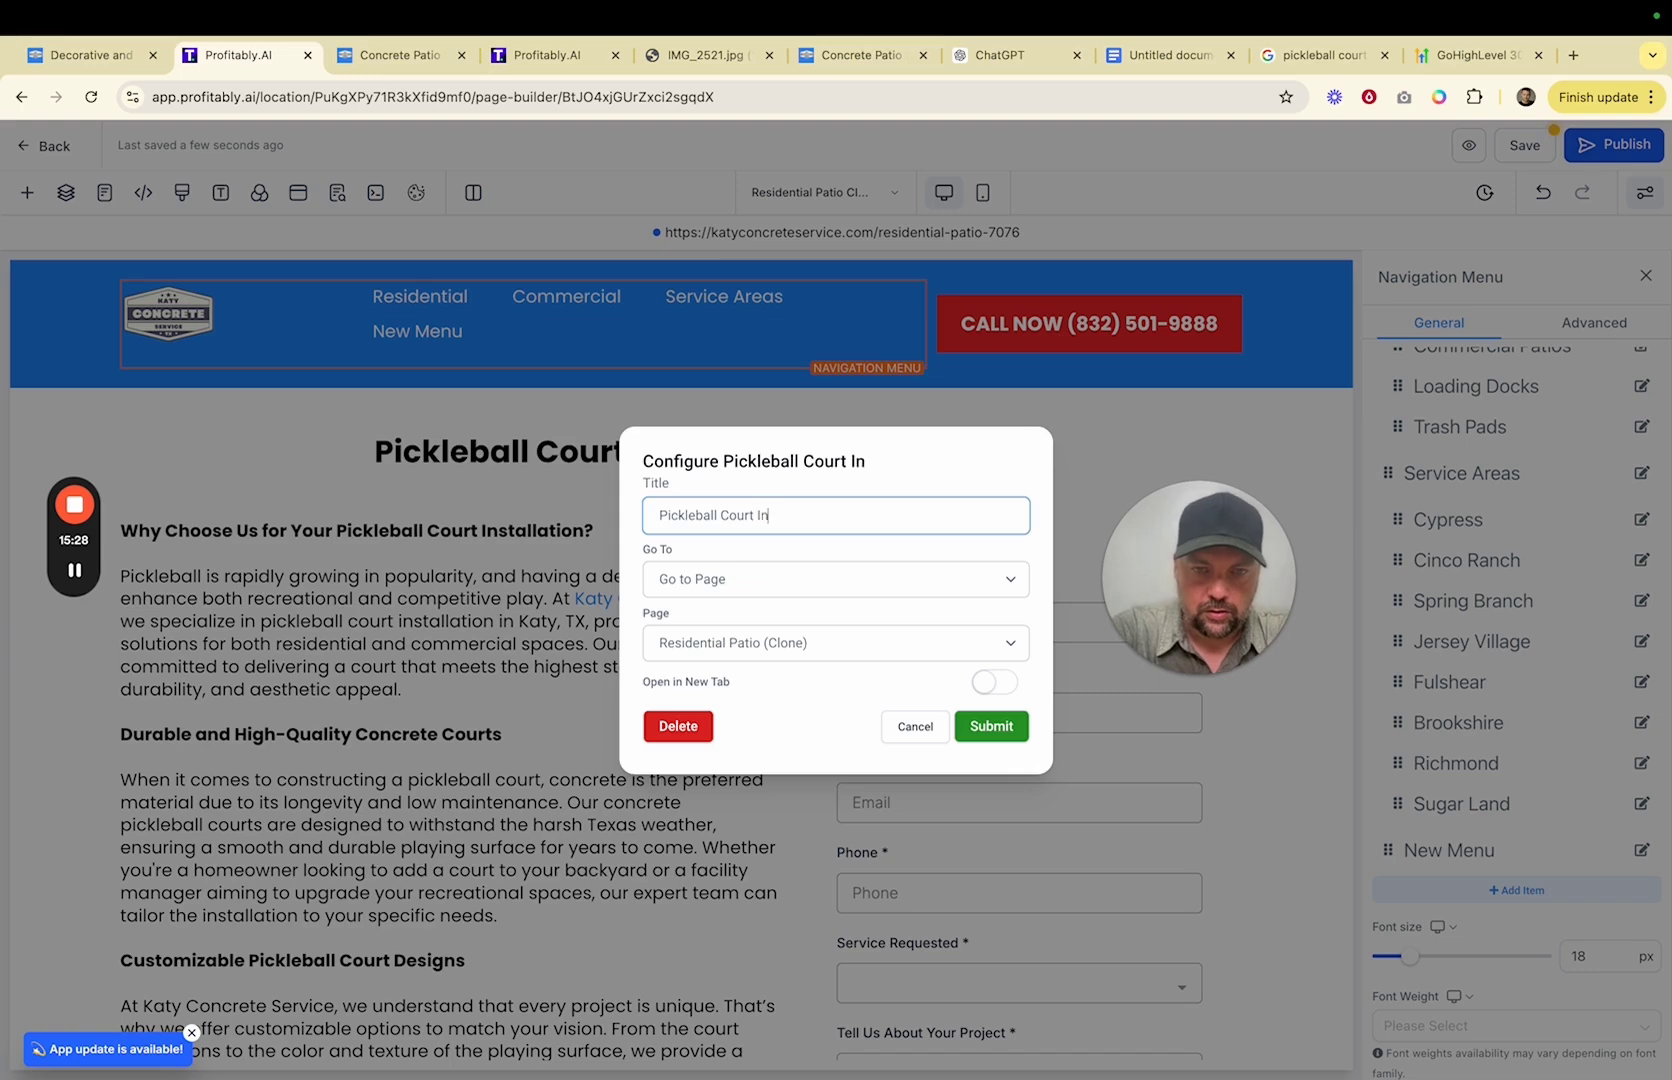
pyautogui.write('stallation')
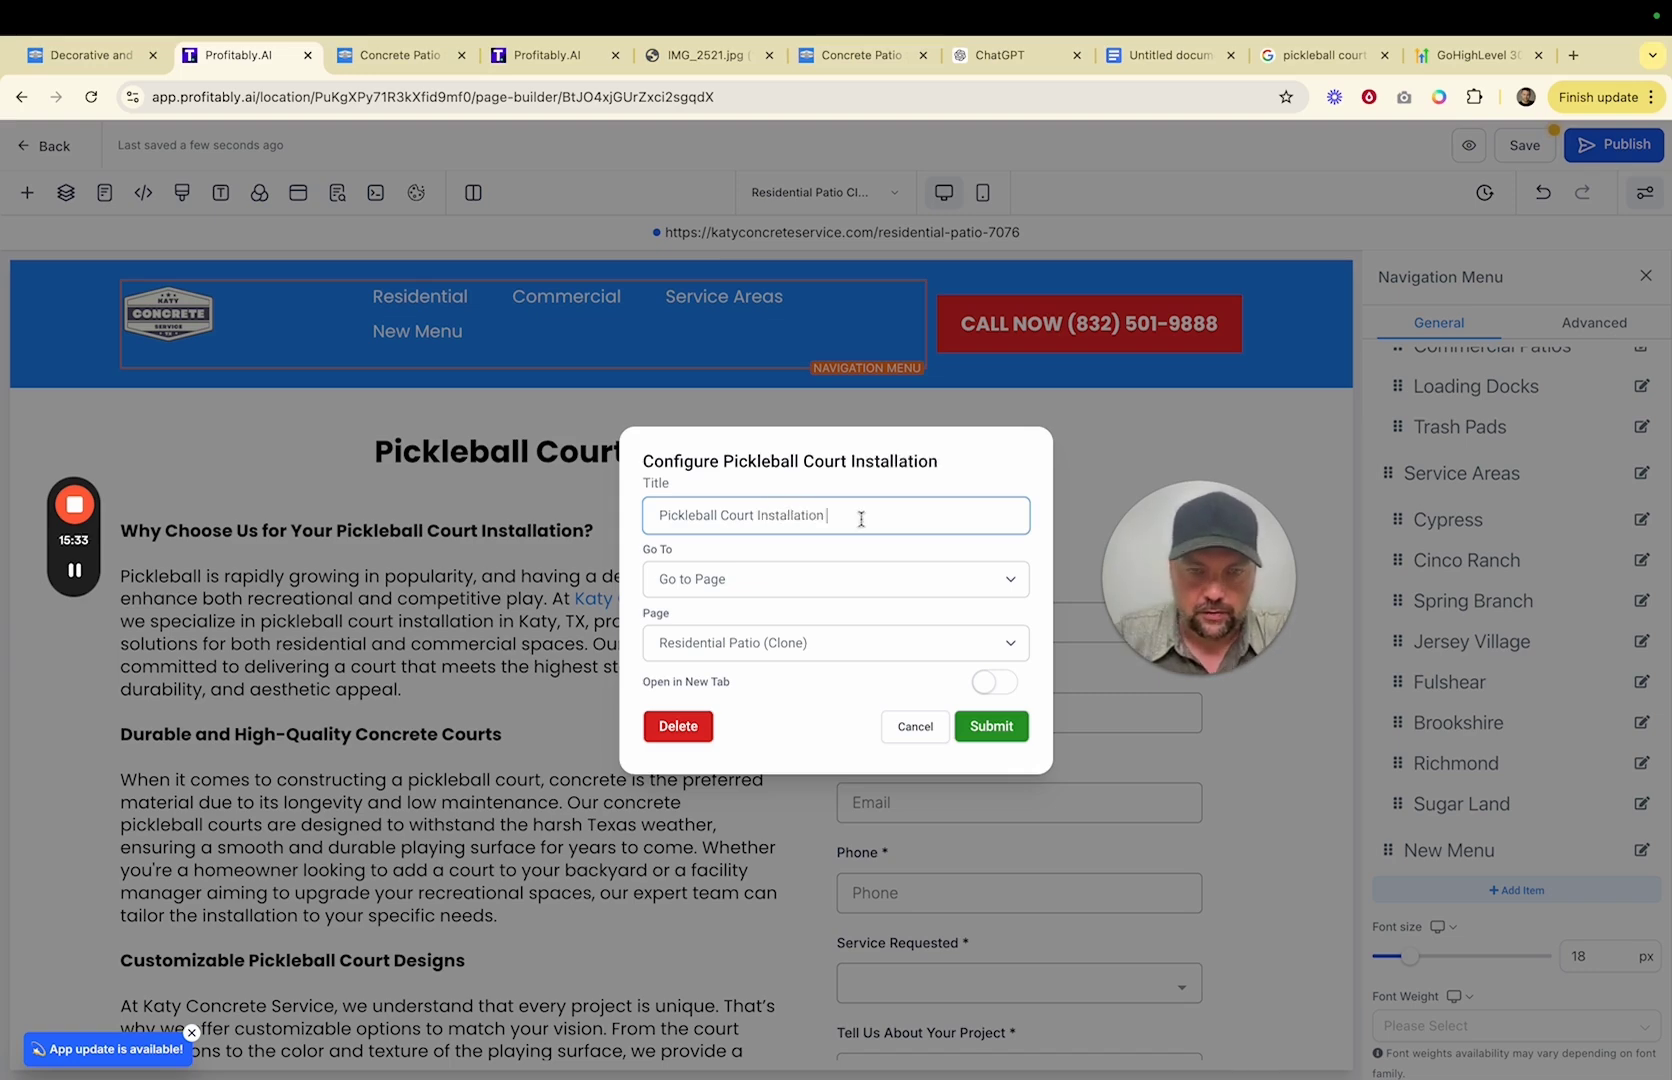
pyautogui.doubleClick(800, 515)
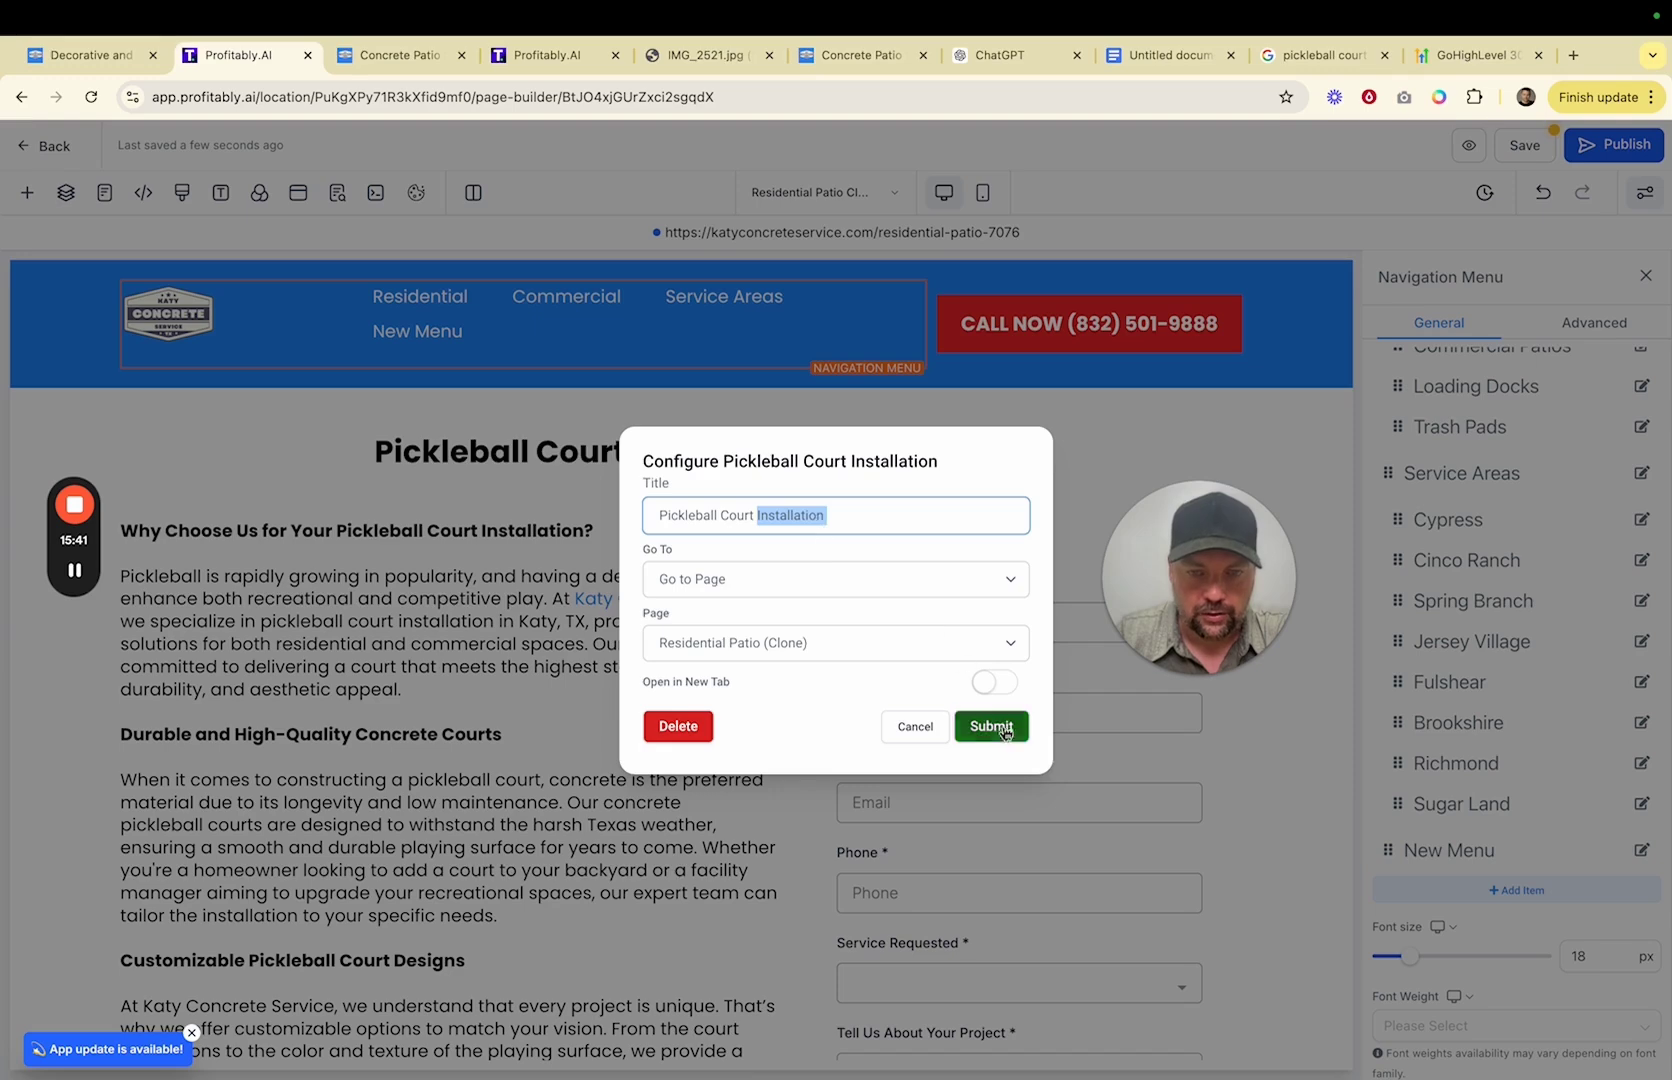
# - Move the new item under Residential below Storage Shed Slabs and save the global header change
pyautogui.click(993, 726)
pyautogui.moveTo(490, 318)
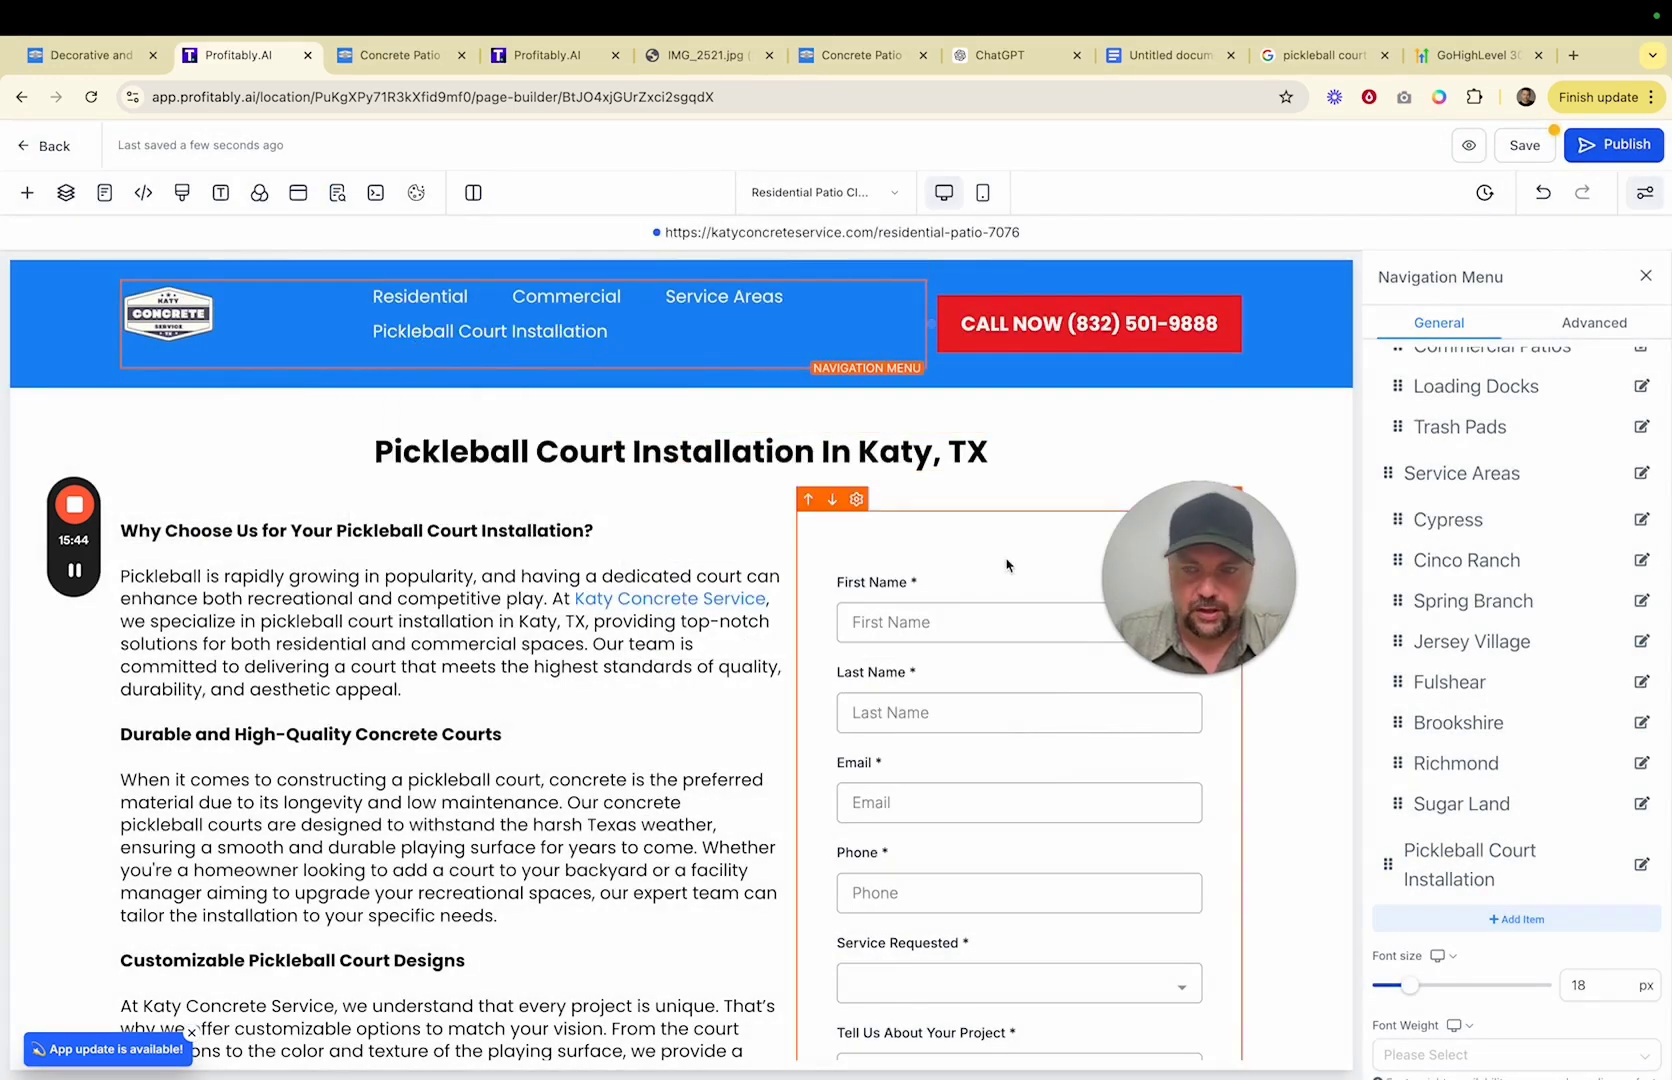
pyautogui.moveTo(1398, 849); pyautogui.dragTo(1425, 585)
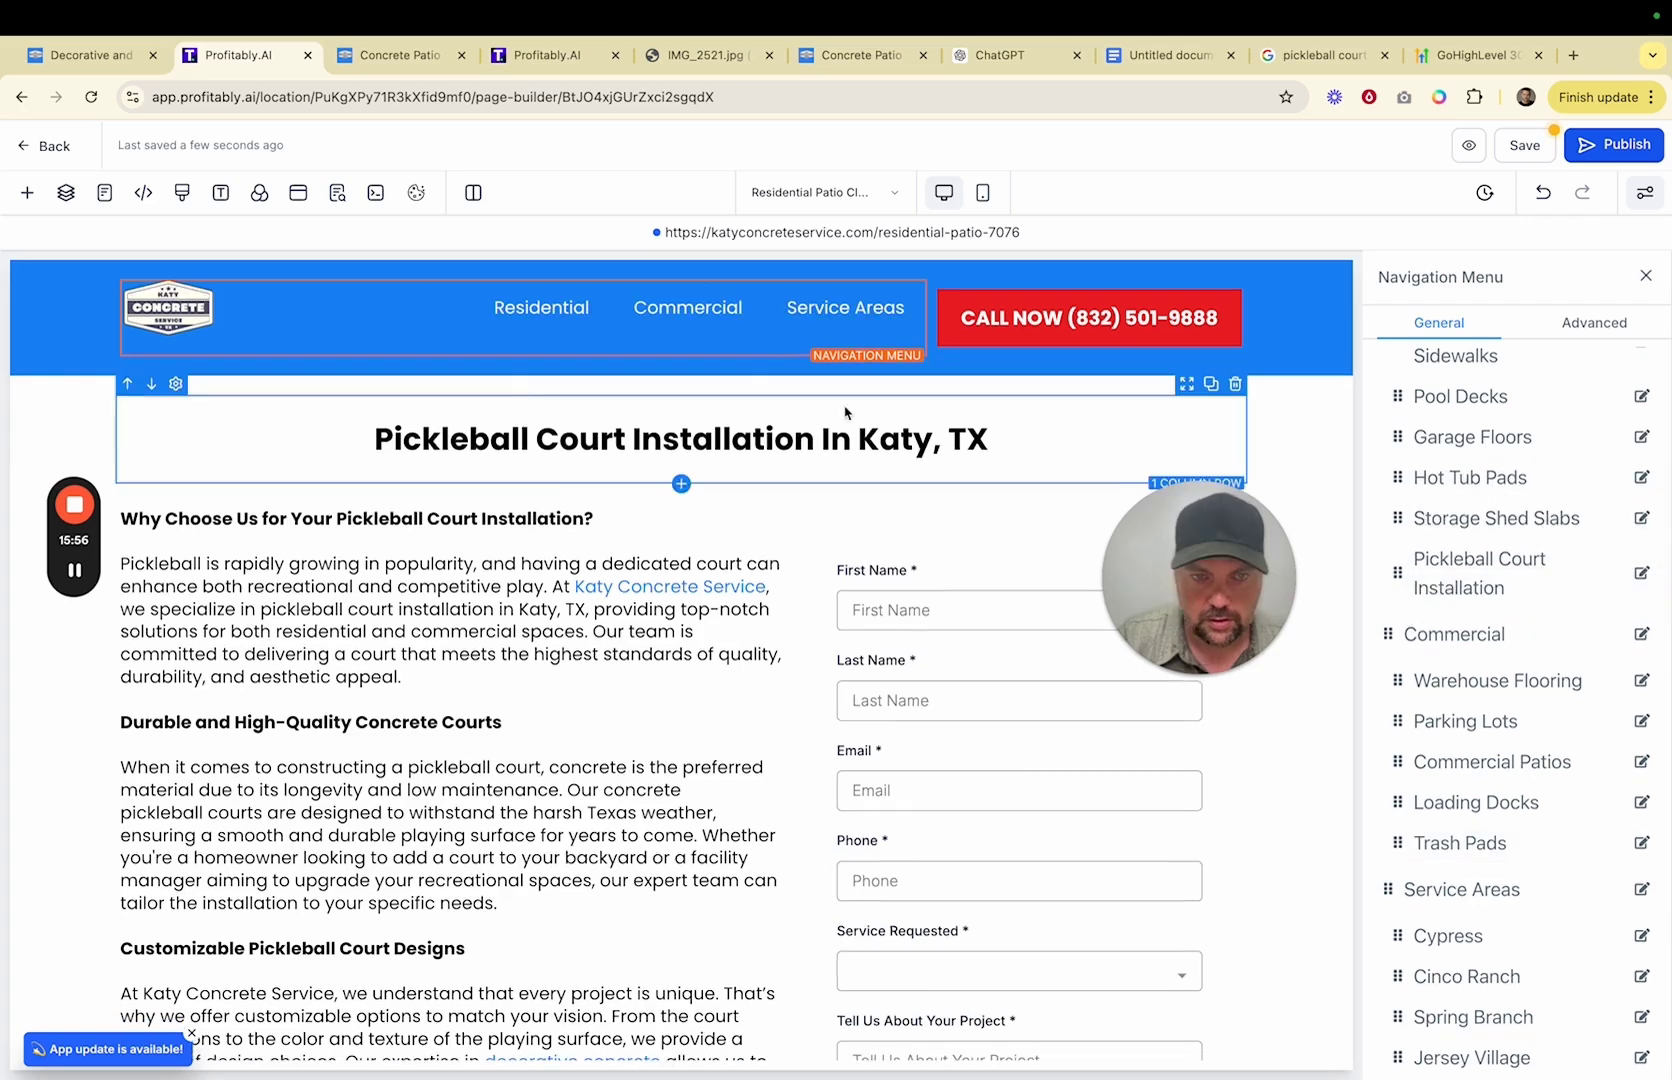
pyautogui.click(1520, 148)
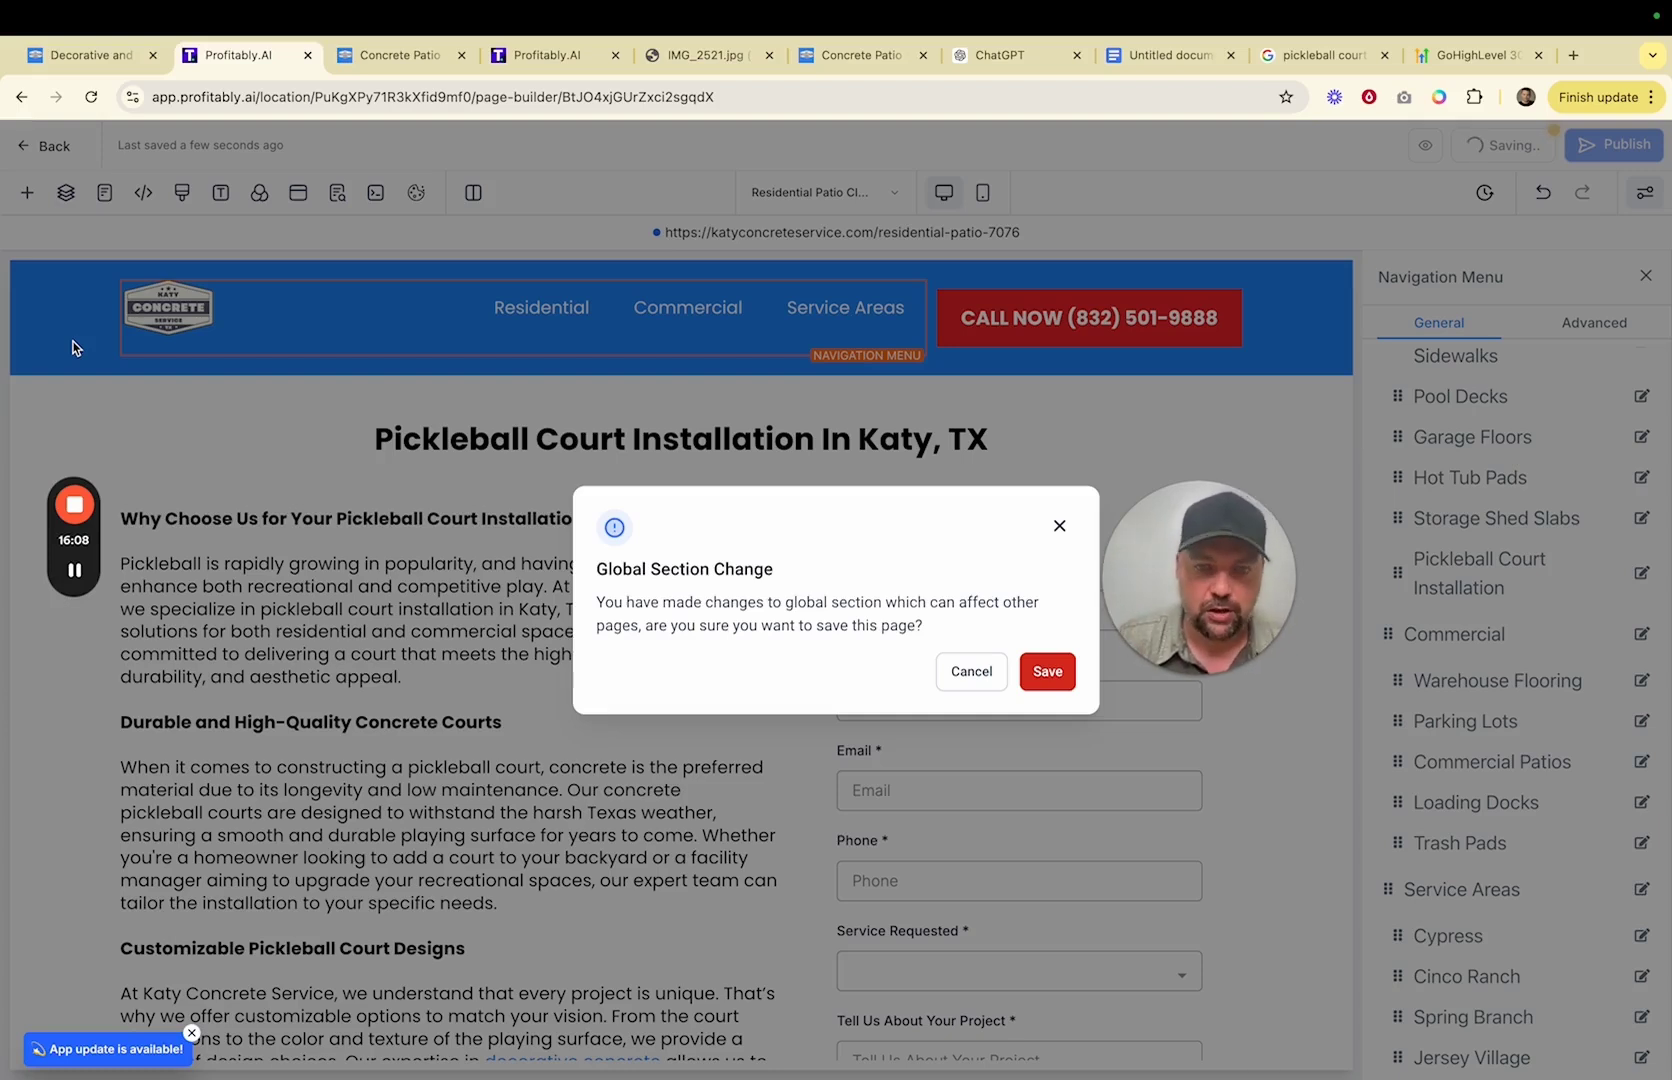
pyautogui.click(1047, 671)
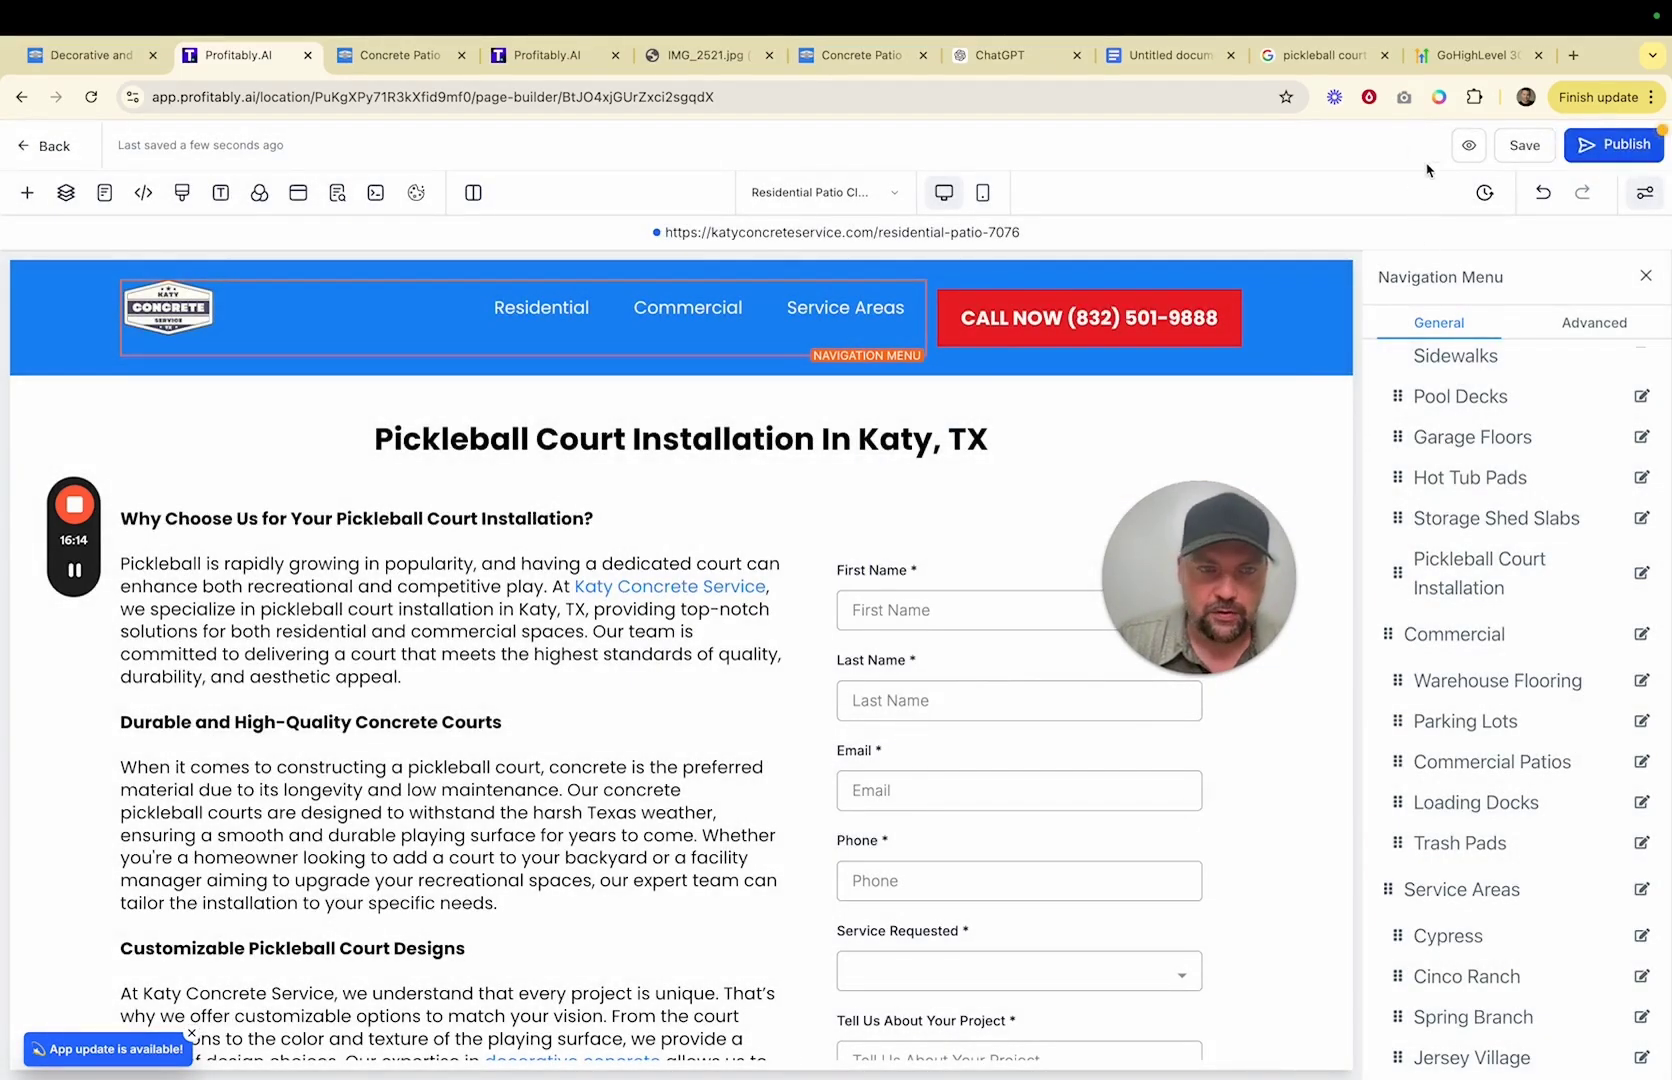
pyautogui.click(1468, 146)
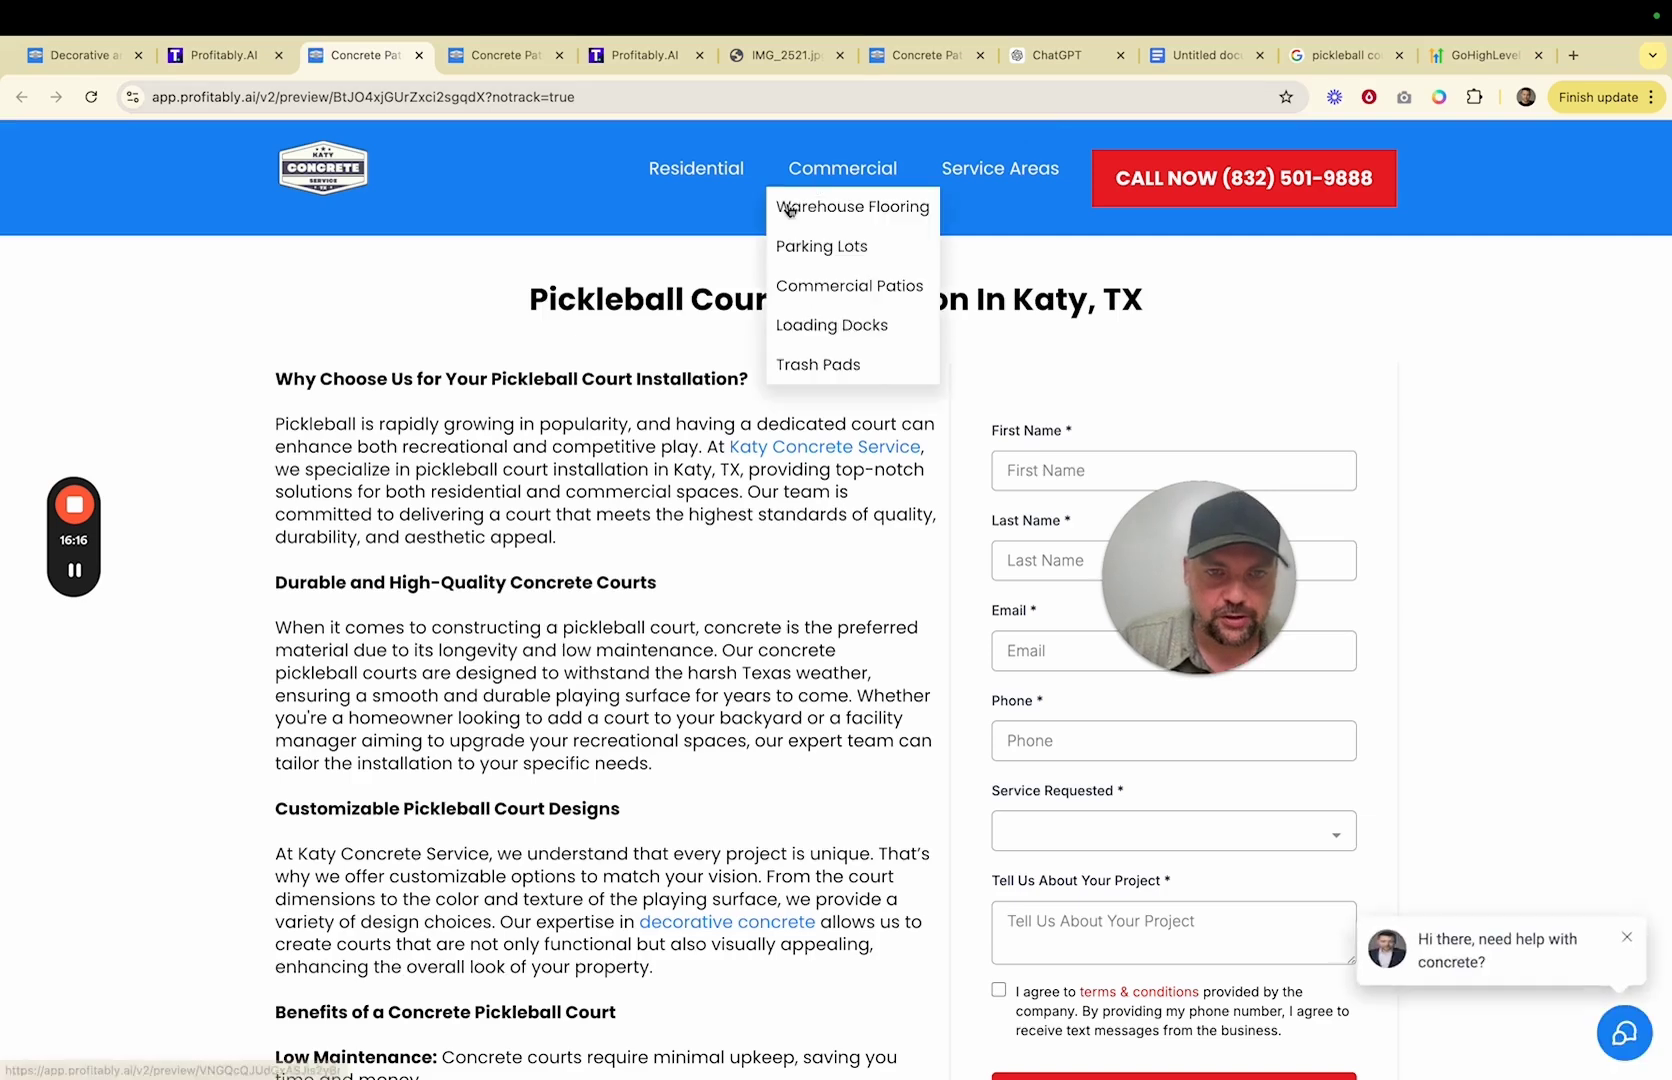
pyautogui.moveTo(690, 168)
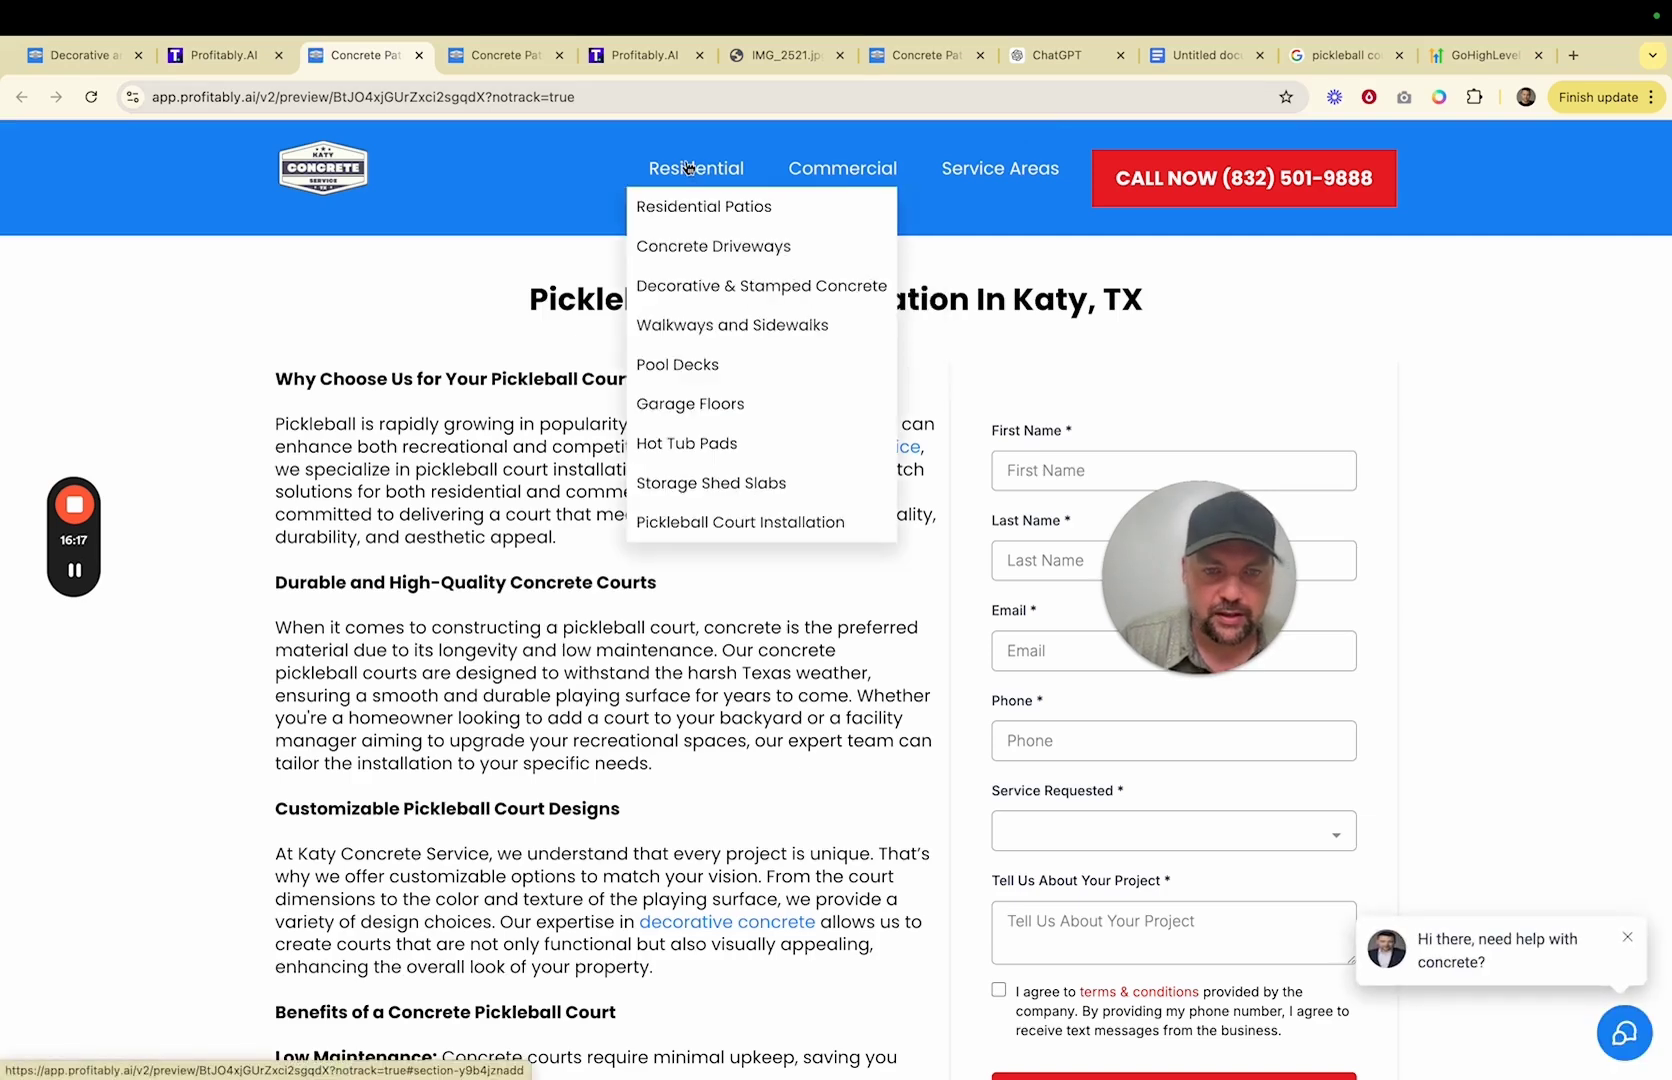
pyautogui.click(684, 524)
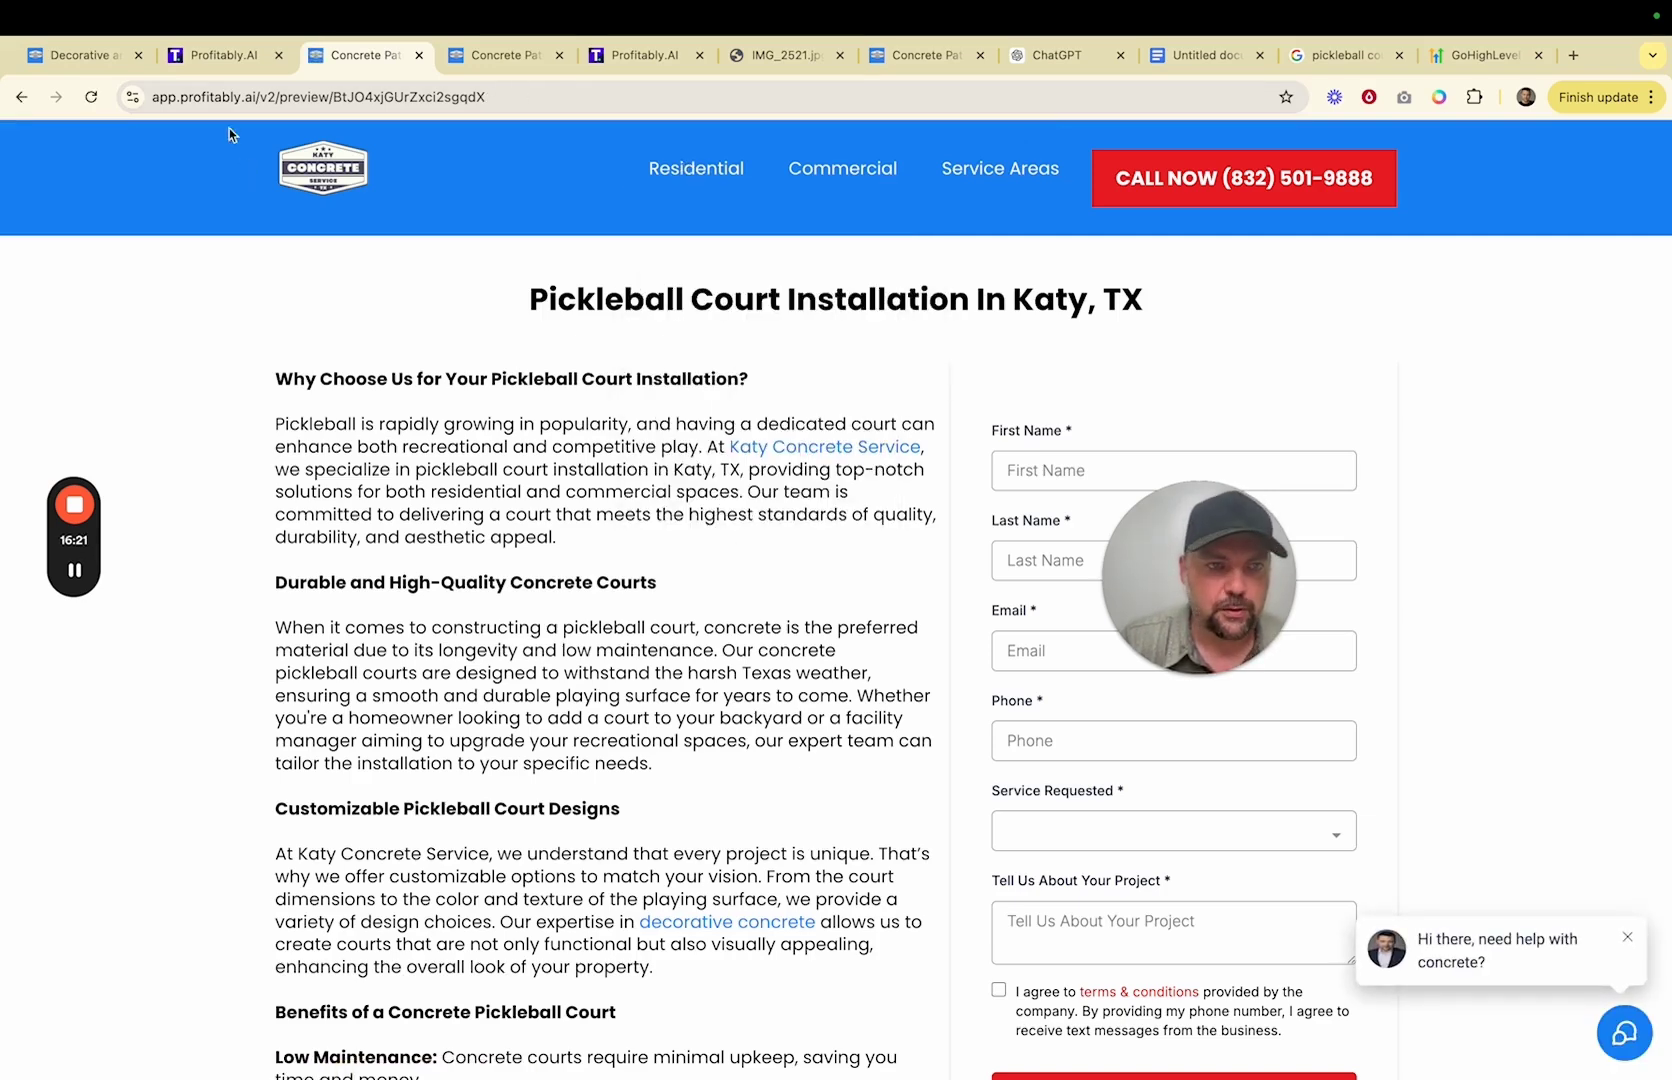
pyautogui.click(214, 55)
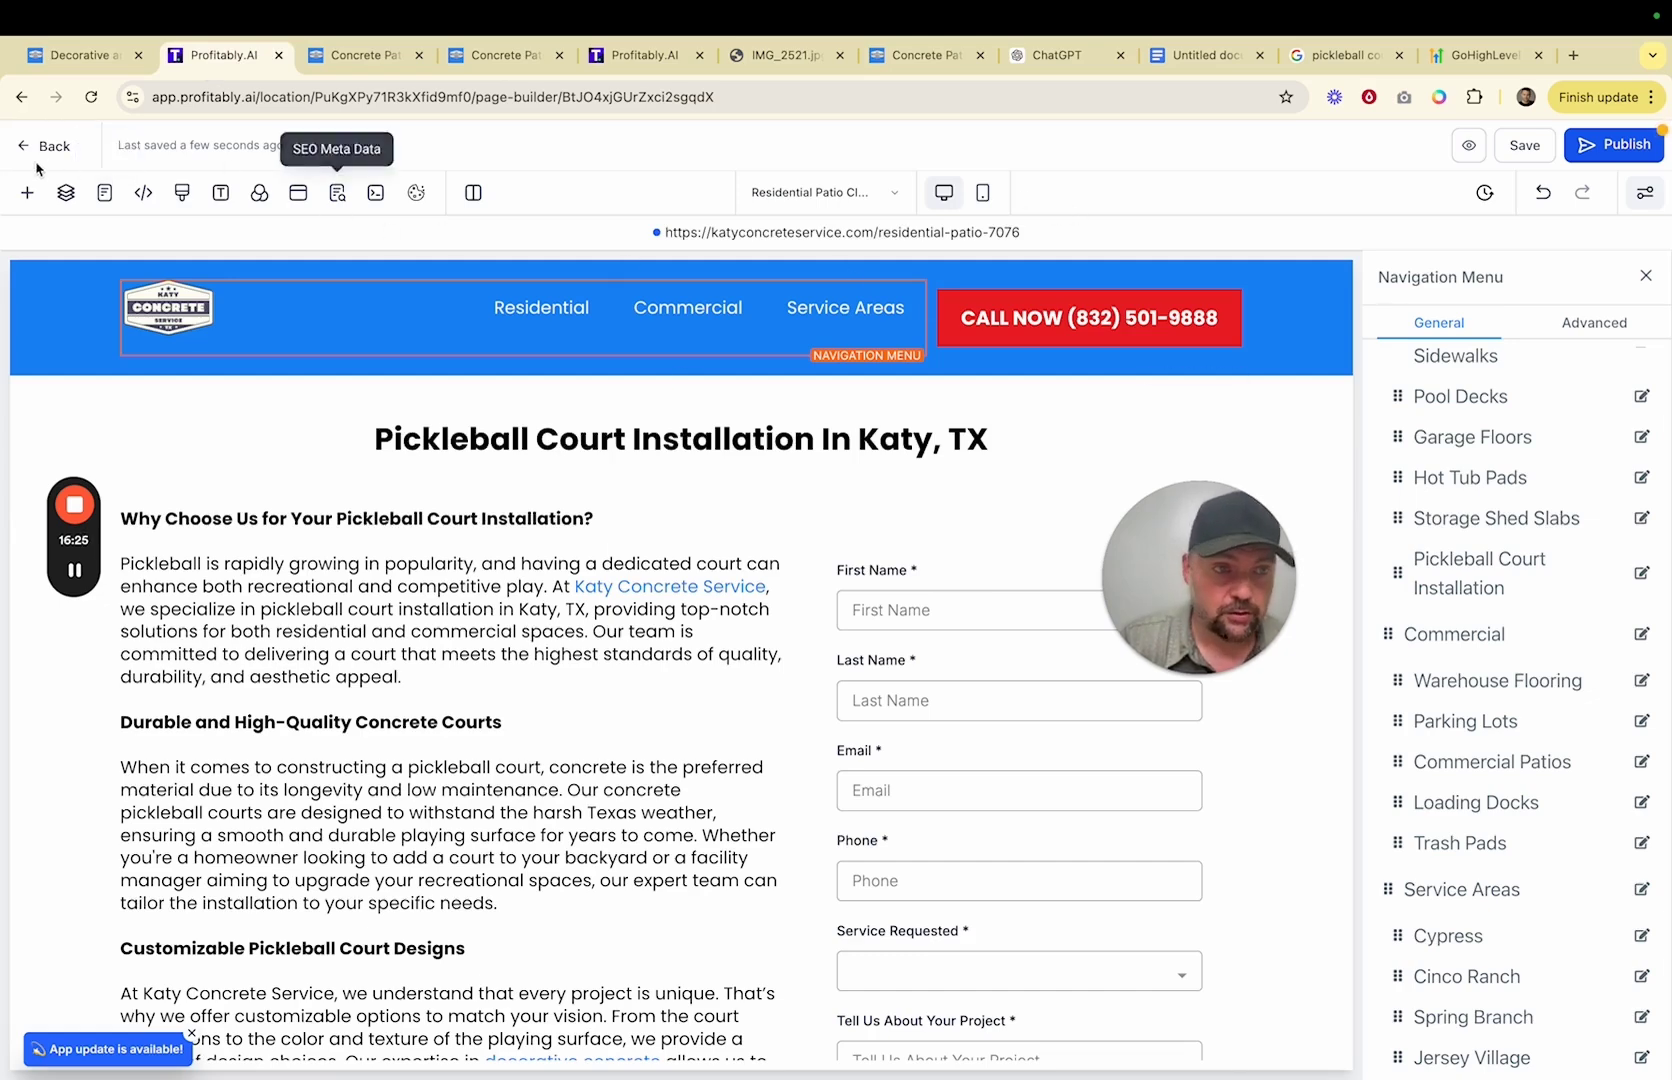
# - Publish the page and rename Residential Patio (Clone) to 'Pickleball Court Installation'
pyautogui.click(1597, 136)
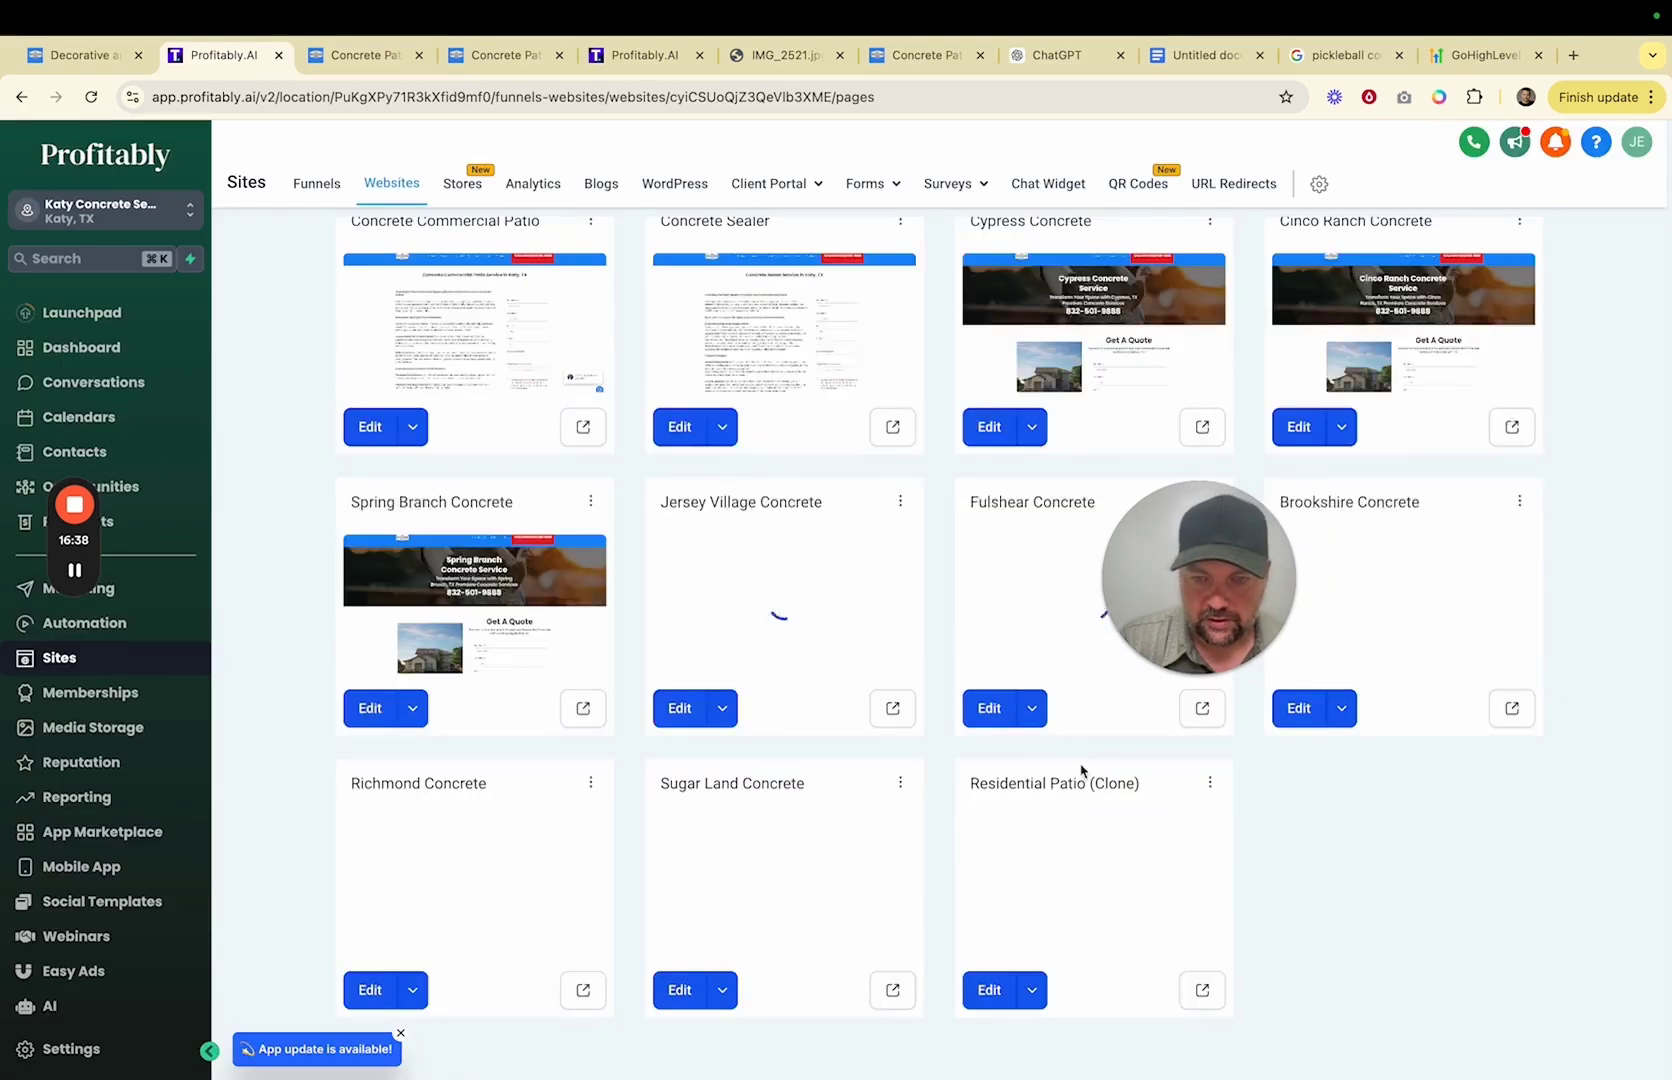
pyautogui.click(1210, 782)
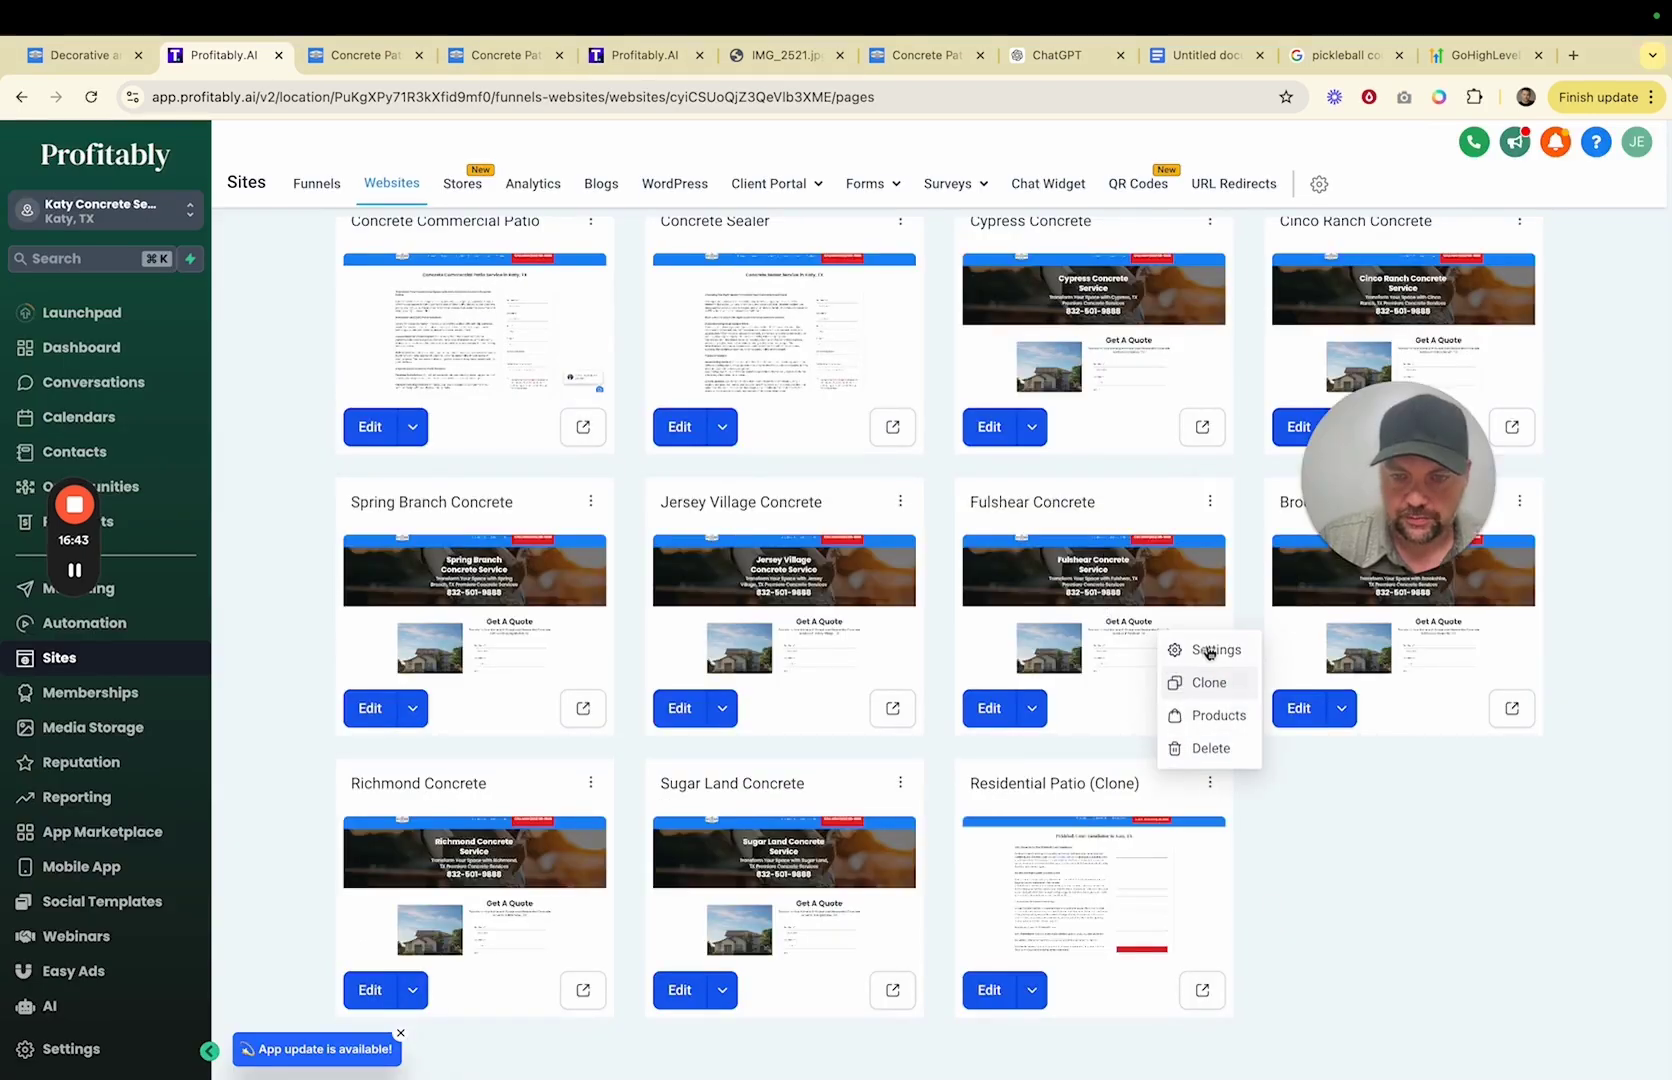
pyautogui.click(1209, 650)
pyautogui.moveTo(802, 575); pyautogui.dragTo(585, 585)
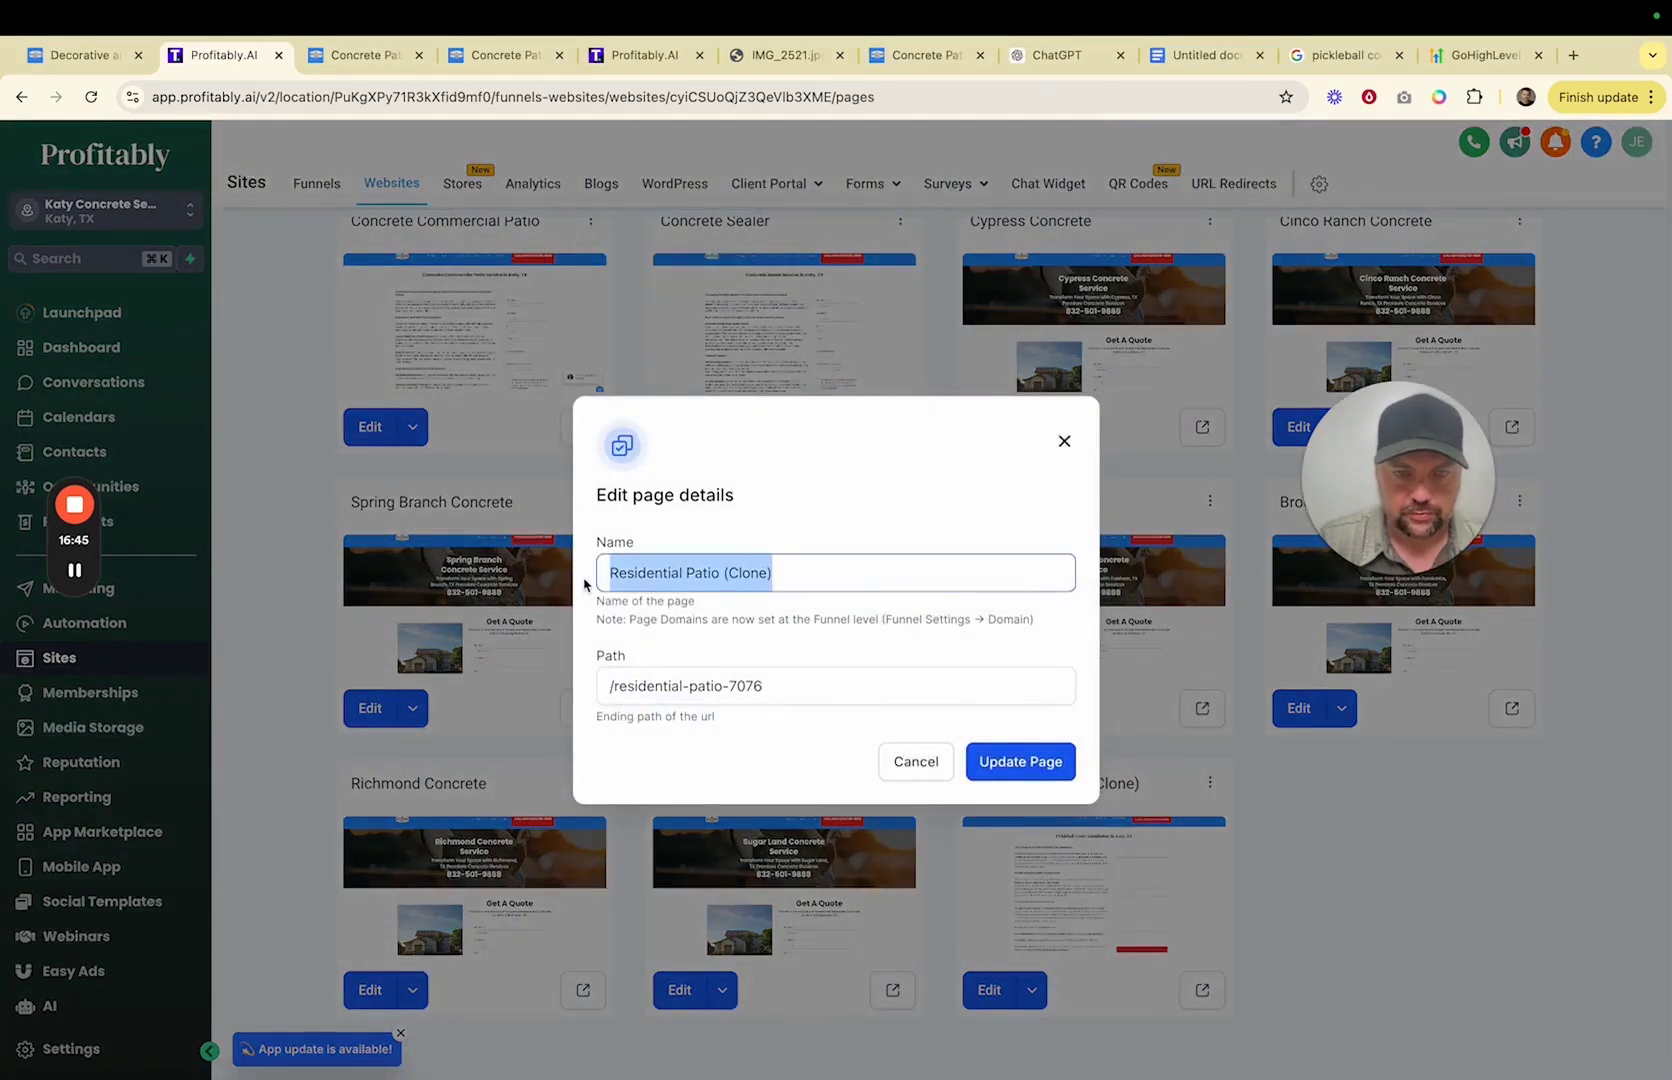
pyautogui.write('Pickleball Court Insta')
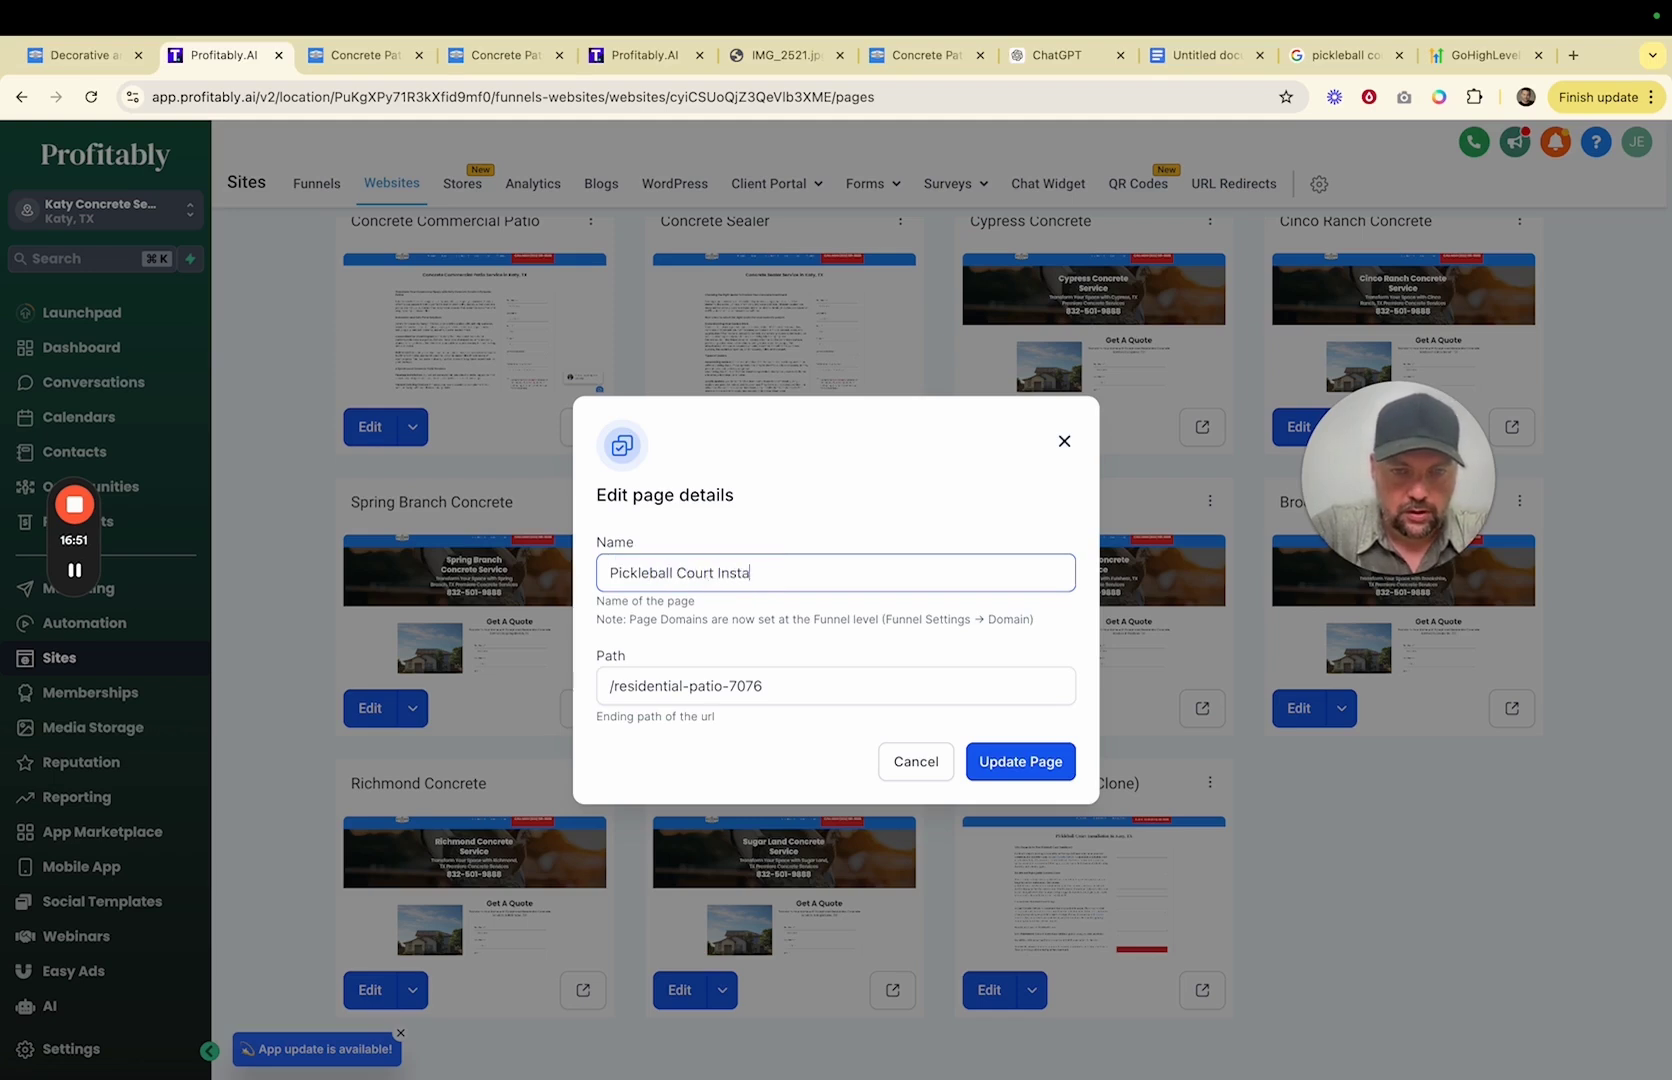
pyautogui.write('llation')
# - Change the page path from residential-patio-7076 to pickleball-court-installation and update the page
pyautogui.moveTo(810, 575); pyautogui.dragTo(612, 573)
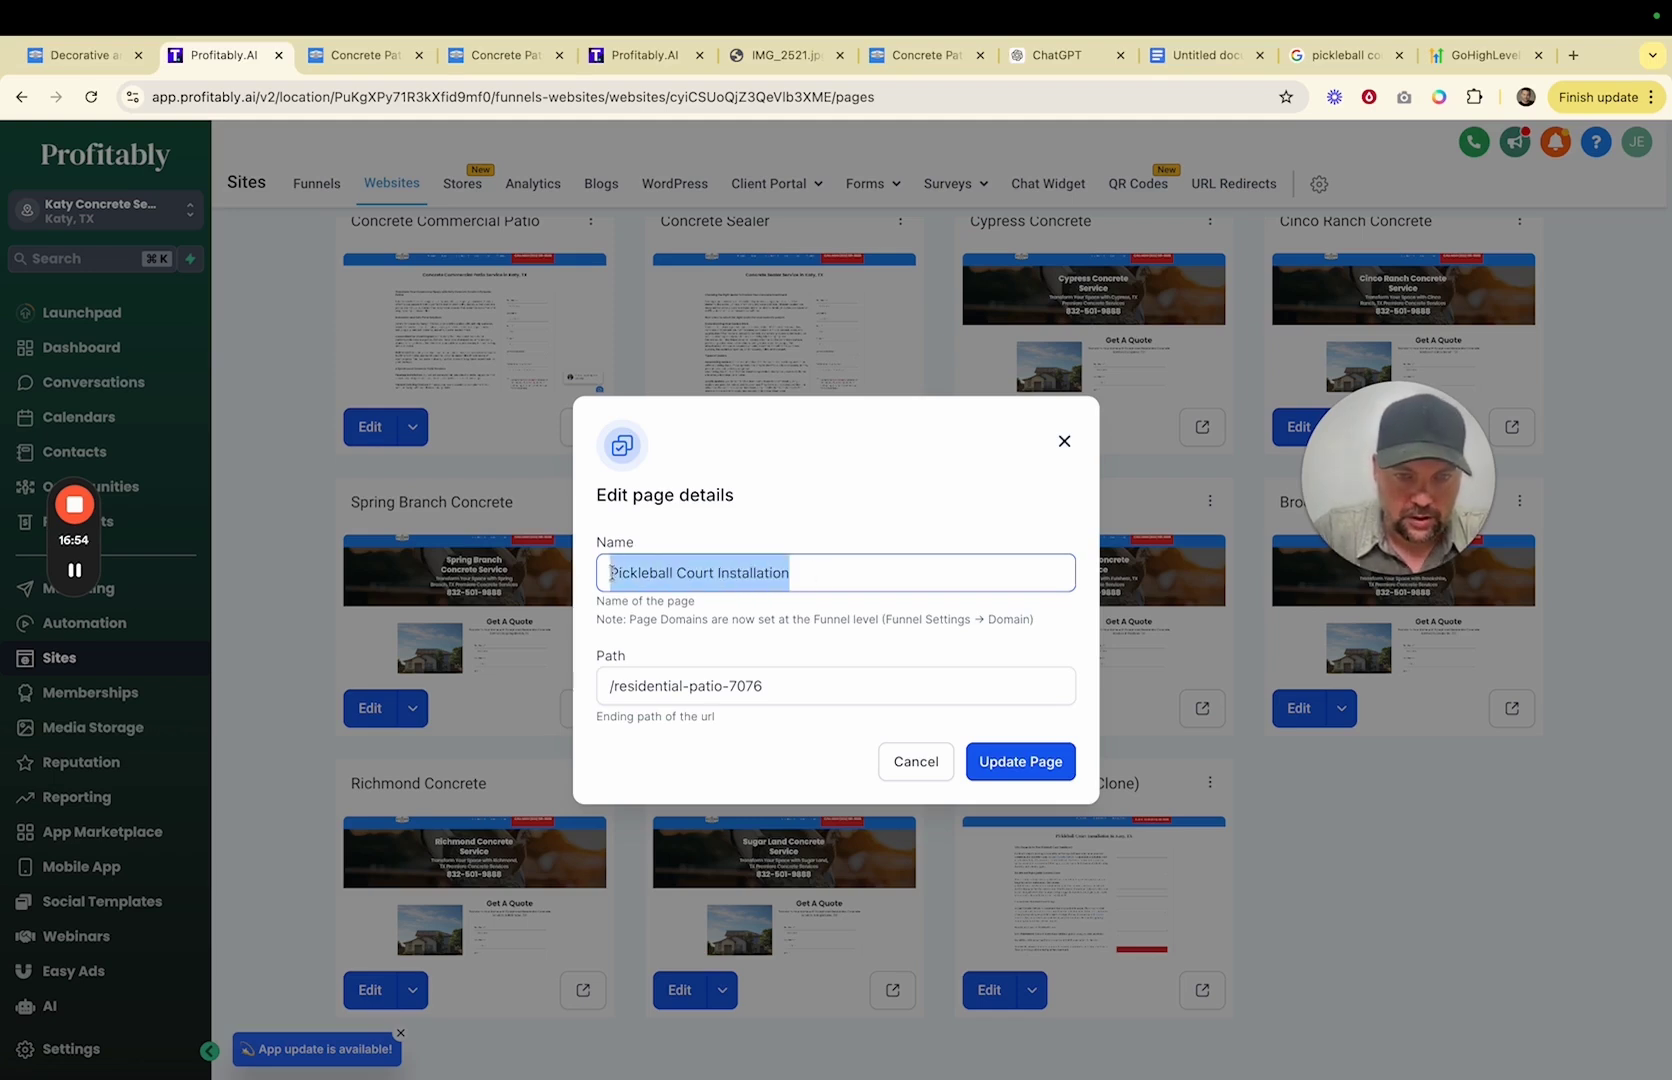
pyautogui.hotkey('ctrl', 'c')
pyautogui.click(765, 686)
pyautogui.moveTo(765, 686); pyautogui.dragTo(612, 686)
pyautogui.hotkey('ctrl', 'v')
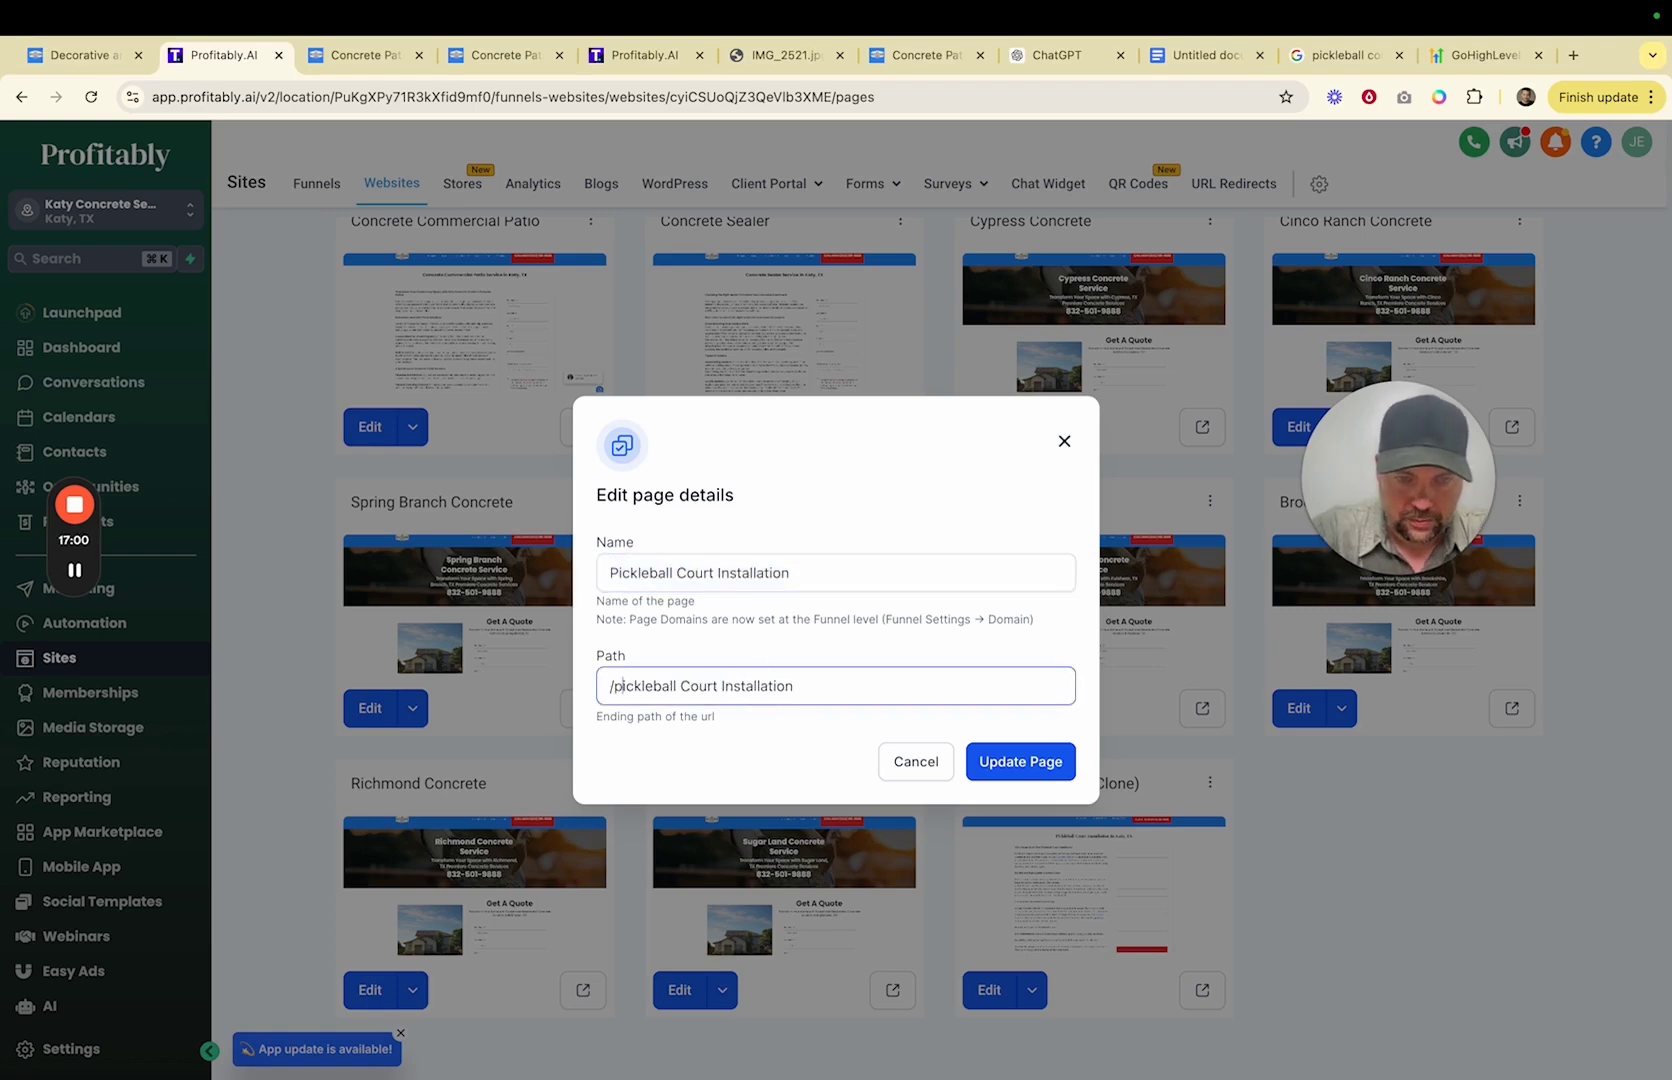
pyautogui.click(684, 686)
pyautogui.press('BackSpace')
pyautogui.write('=')
pyautogui.press('BackSpace')
pyautogui.write('-')
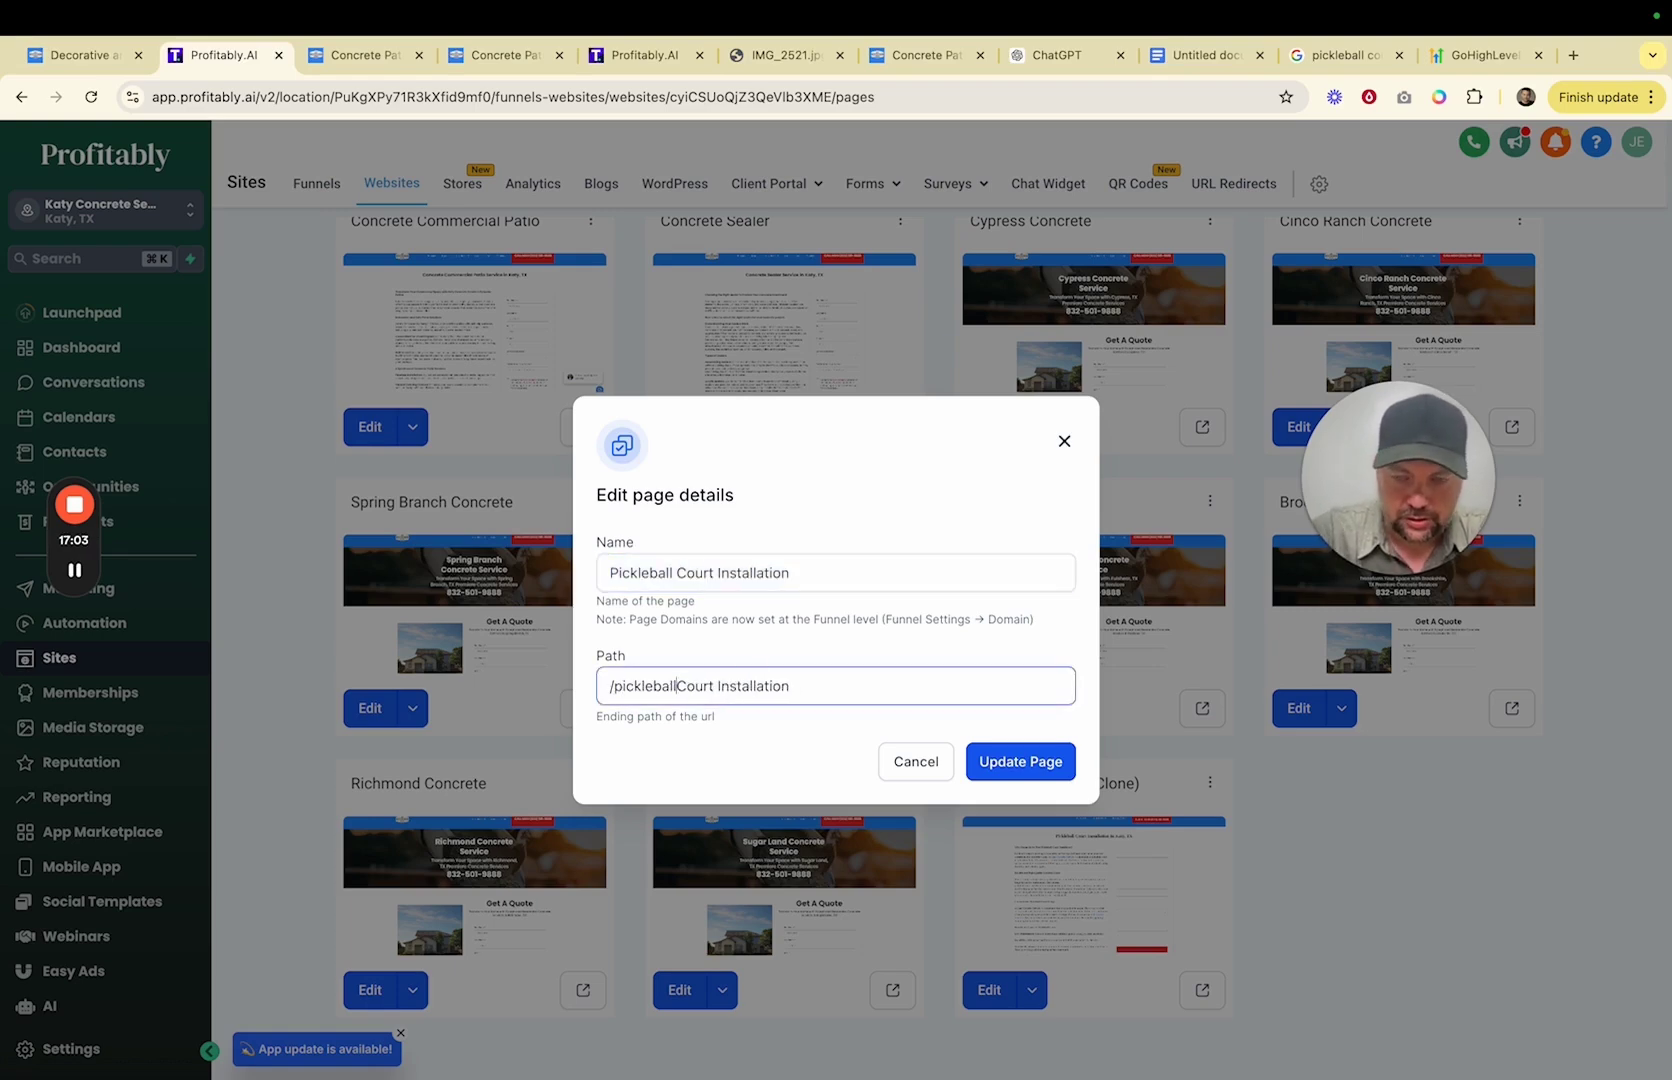
pyautogui.press('Delete')
pyautogui.write('c')
pyautogui.click(731, 686)
pyautogui.press('BackSpace')
pyautogui.press('BackSpace')
pyautogui.write('-i')
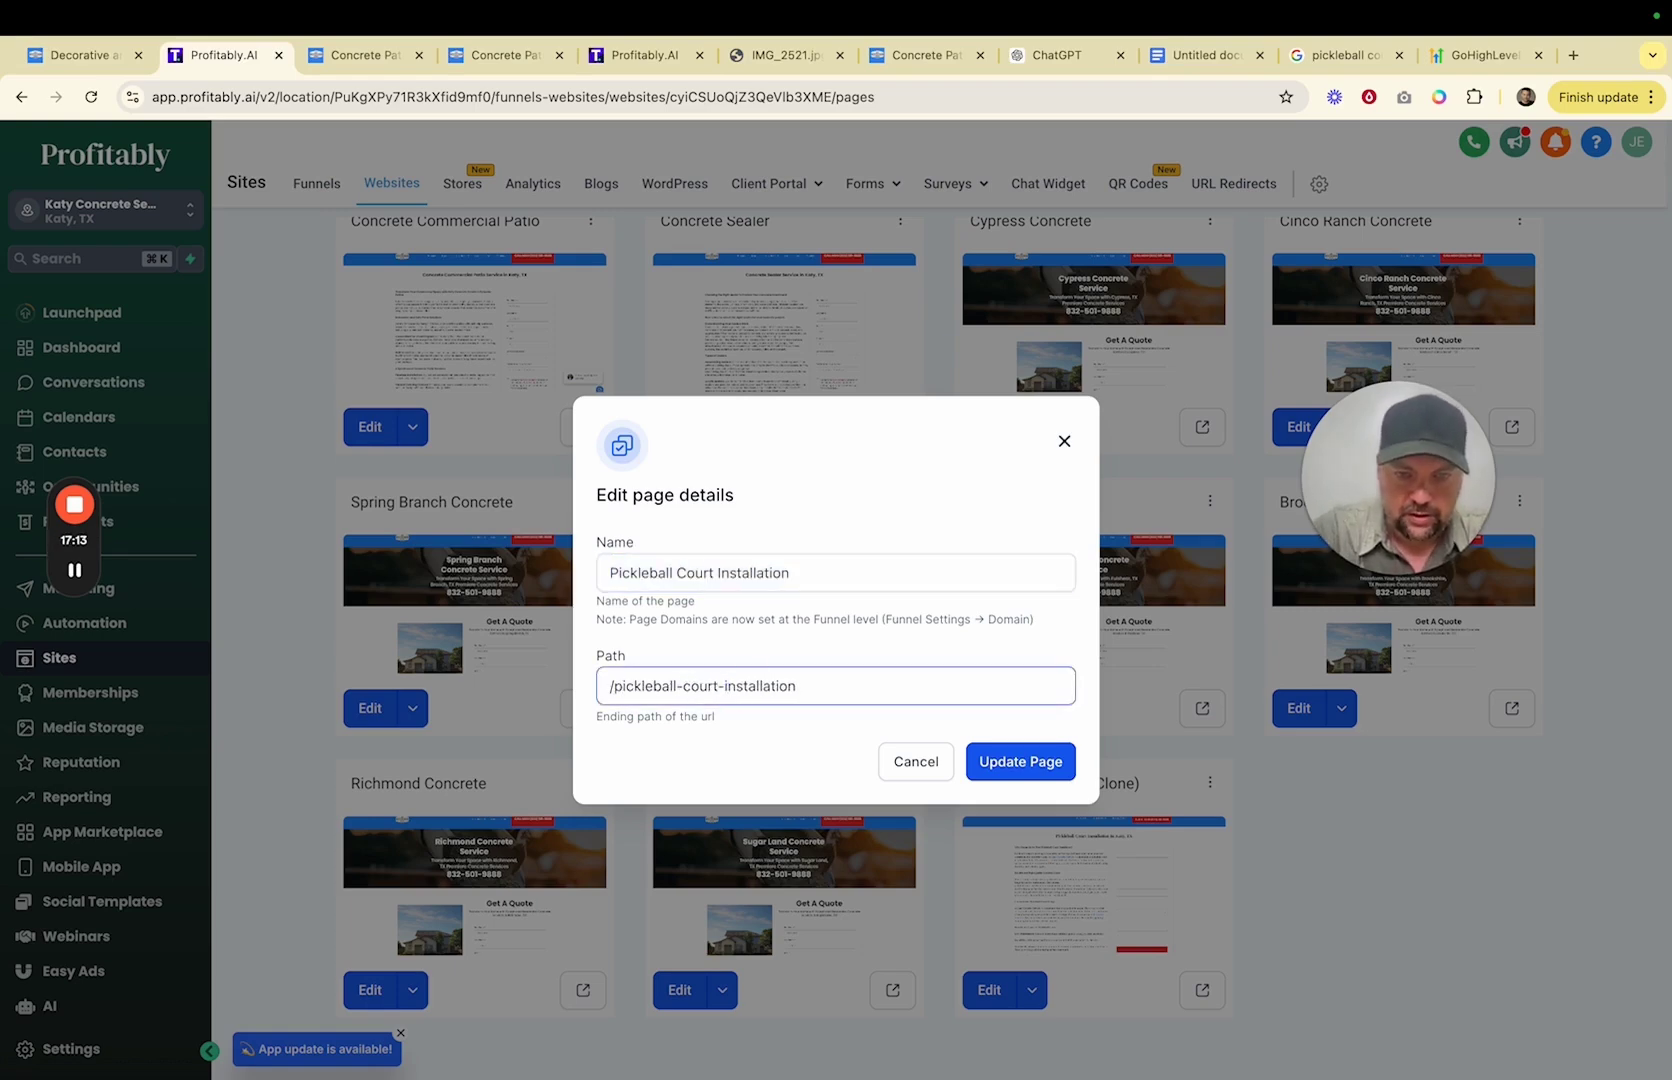
pyautogui.click(1018, 761)
# - Reload the live site and open Pickleball Court Installation from the Residential menu
pyautogui.click(80, 55)
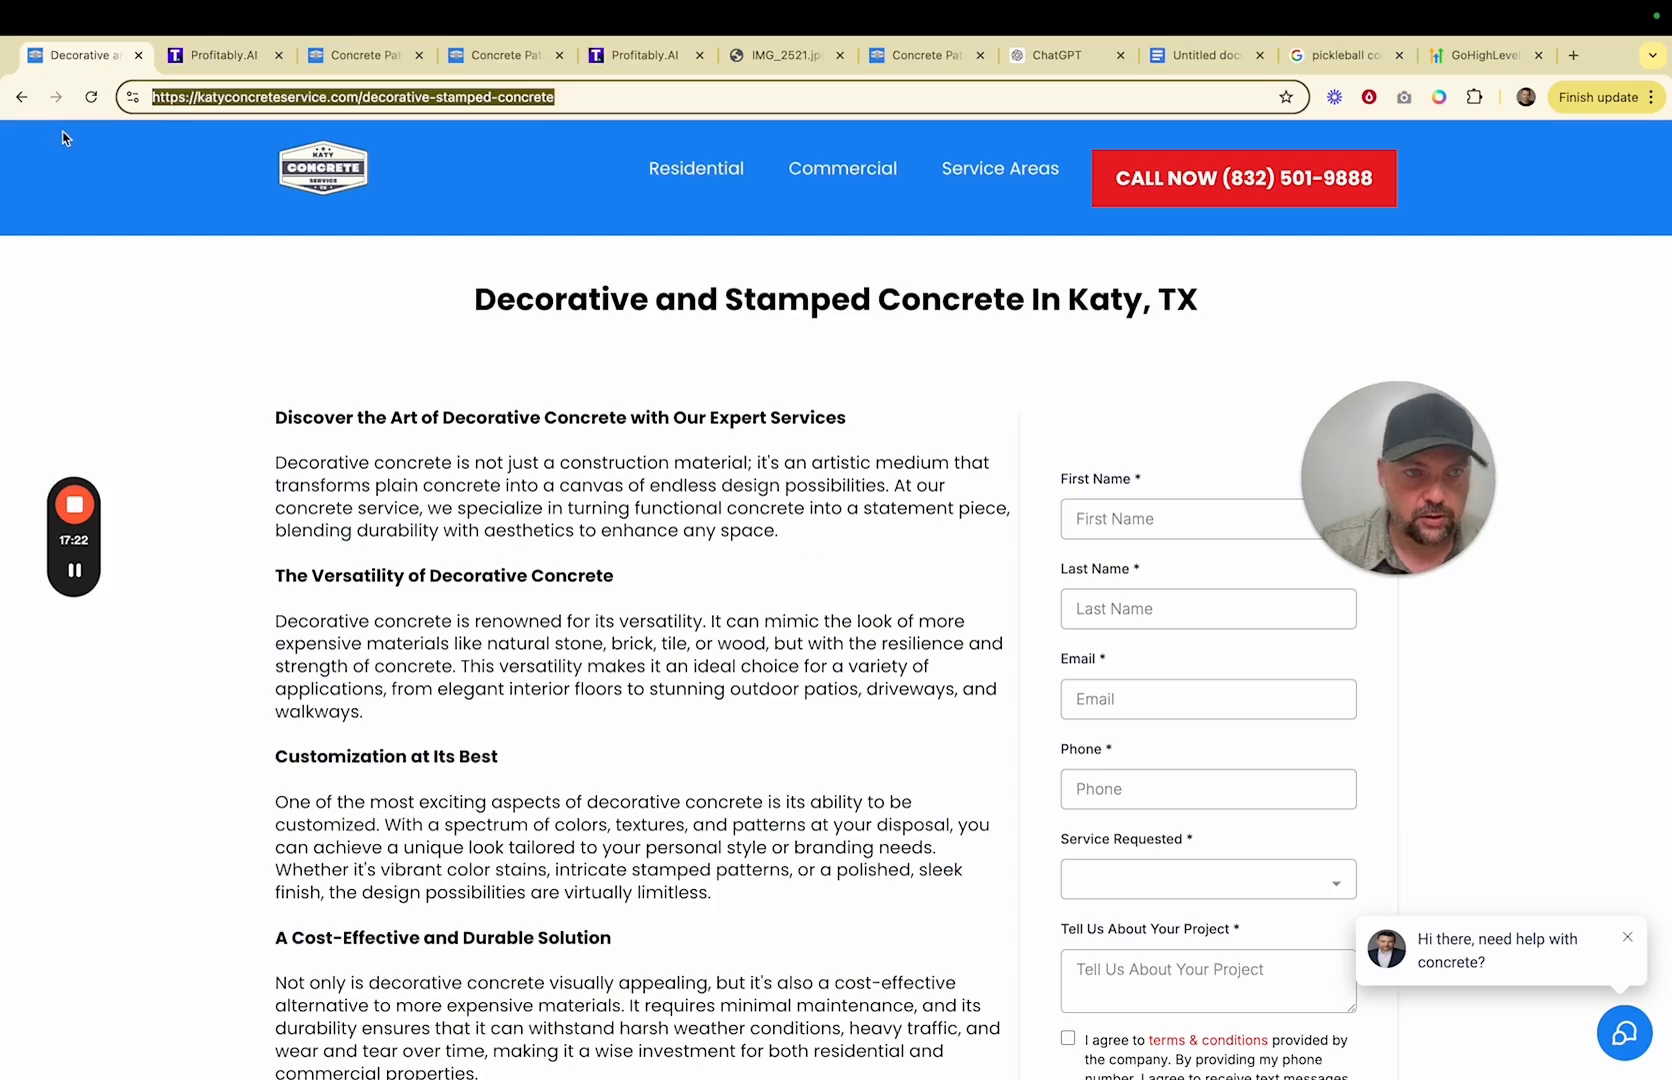
pyautogui.click(90, 97)
pyautogui.moveTo(718, 172)
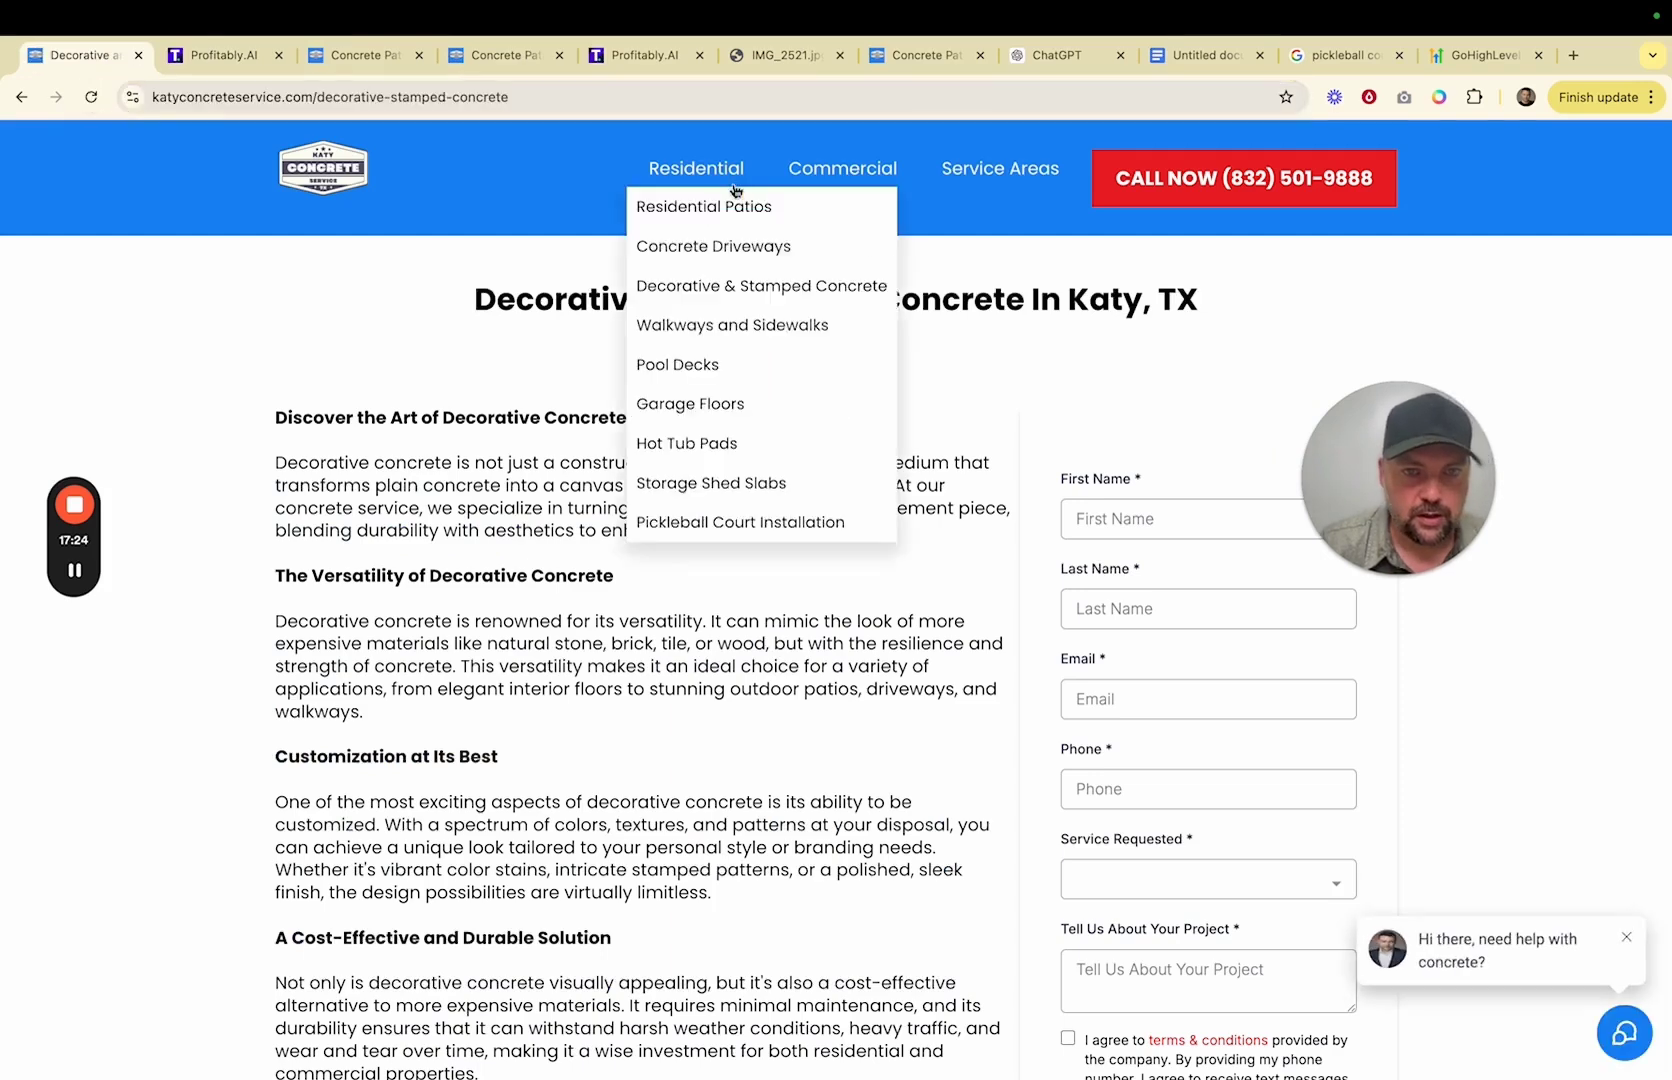
pyautogui.click(684, 530)
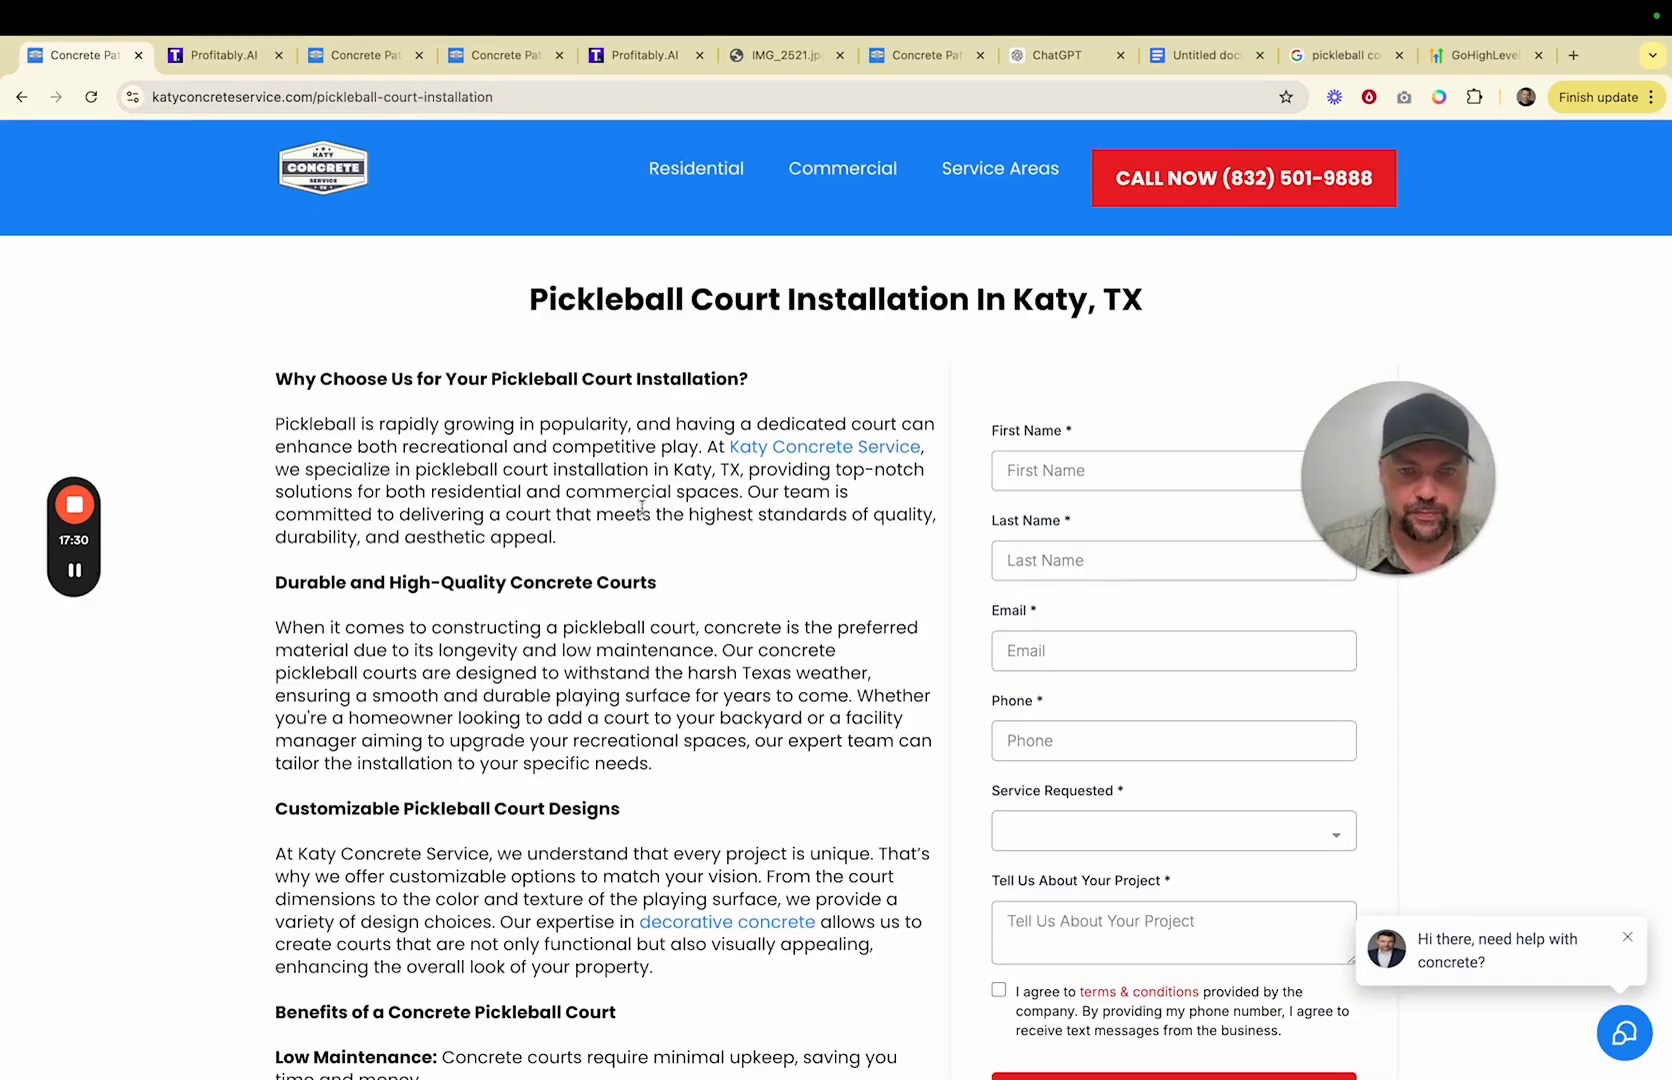
pyautogui.scroll(-15, 641, 507)
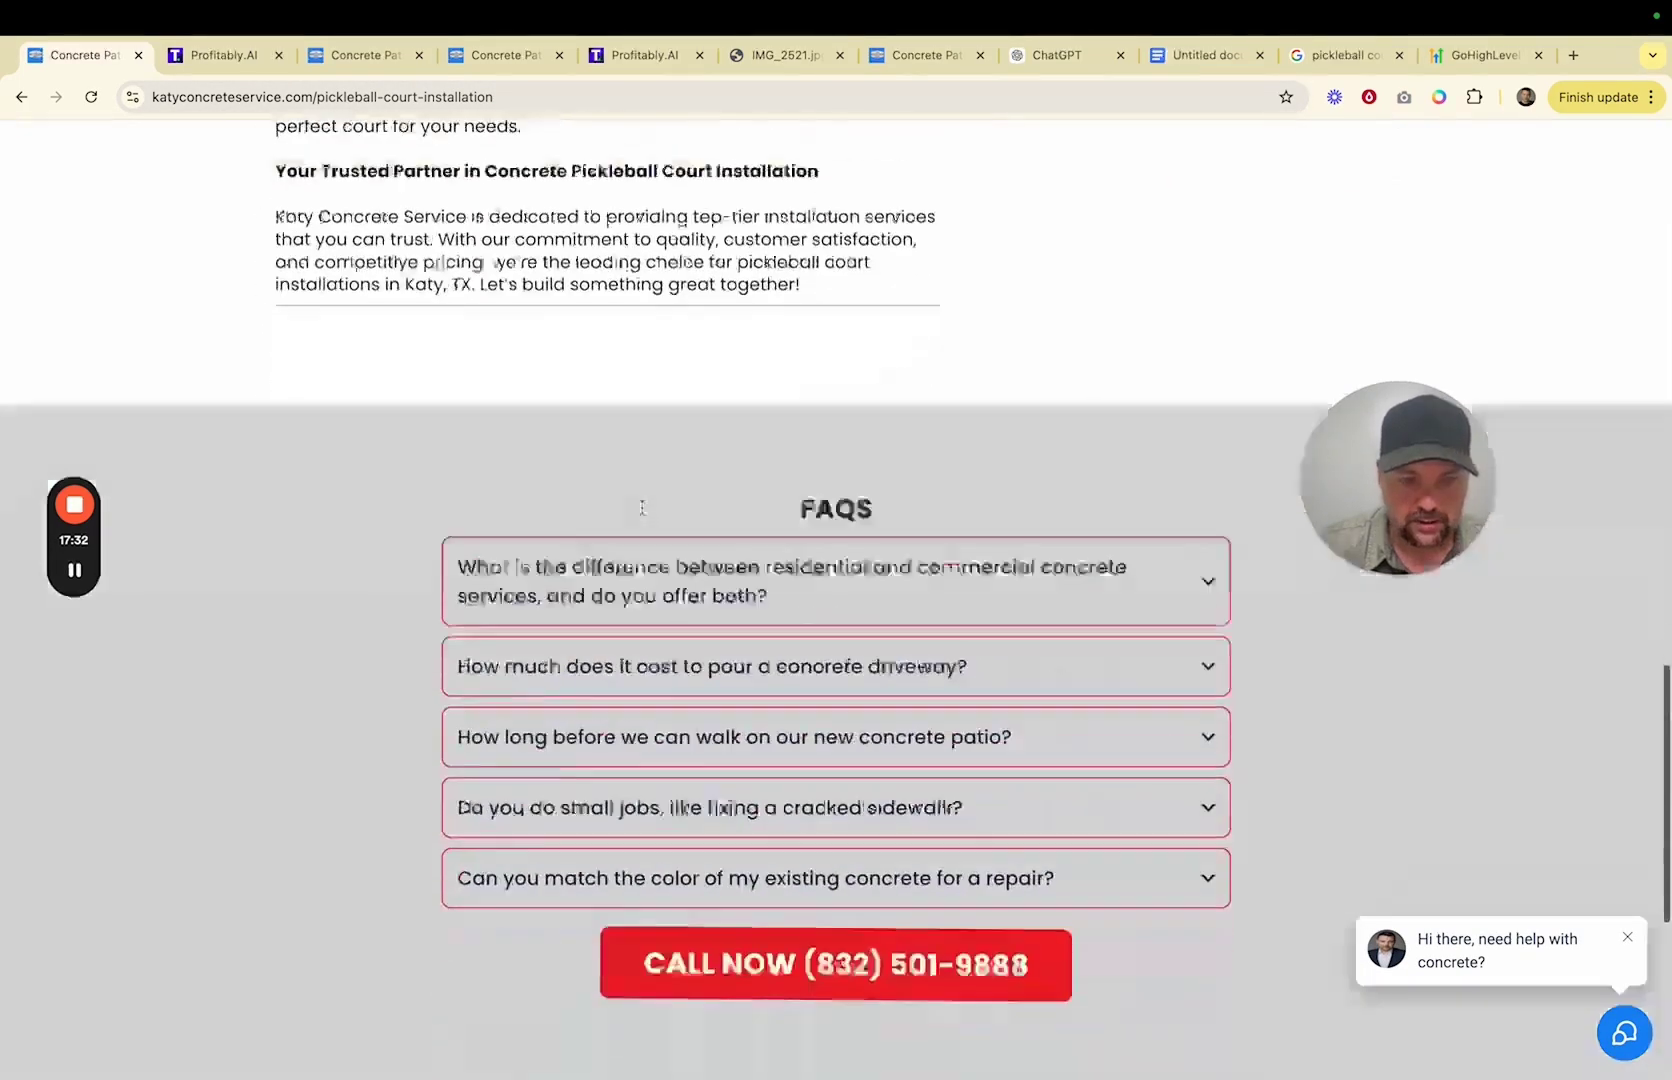
pyautogui.scroll(-5, 641, 507)
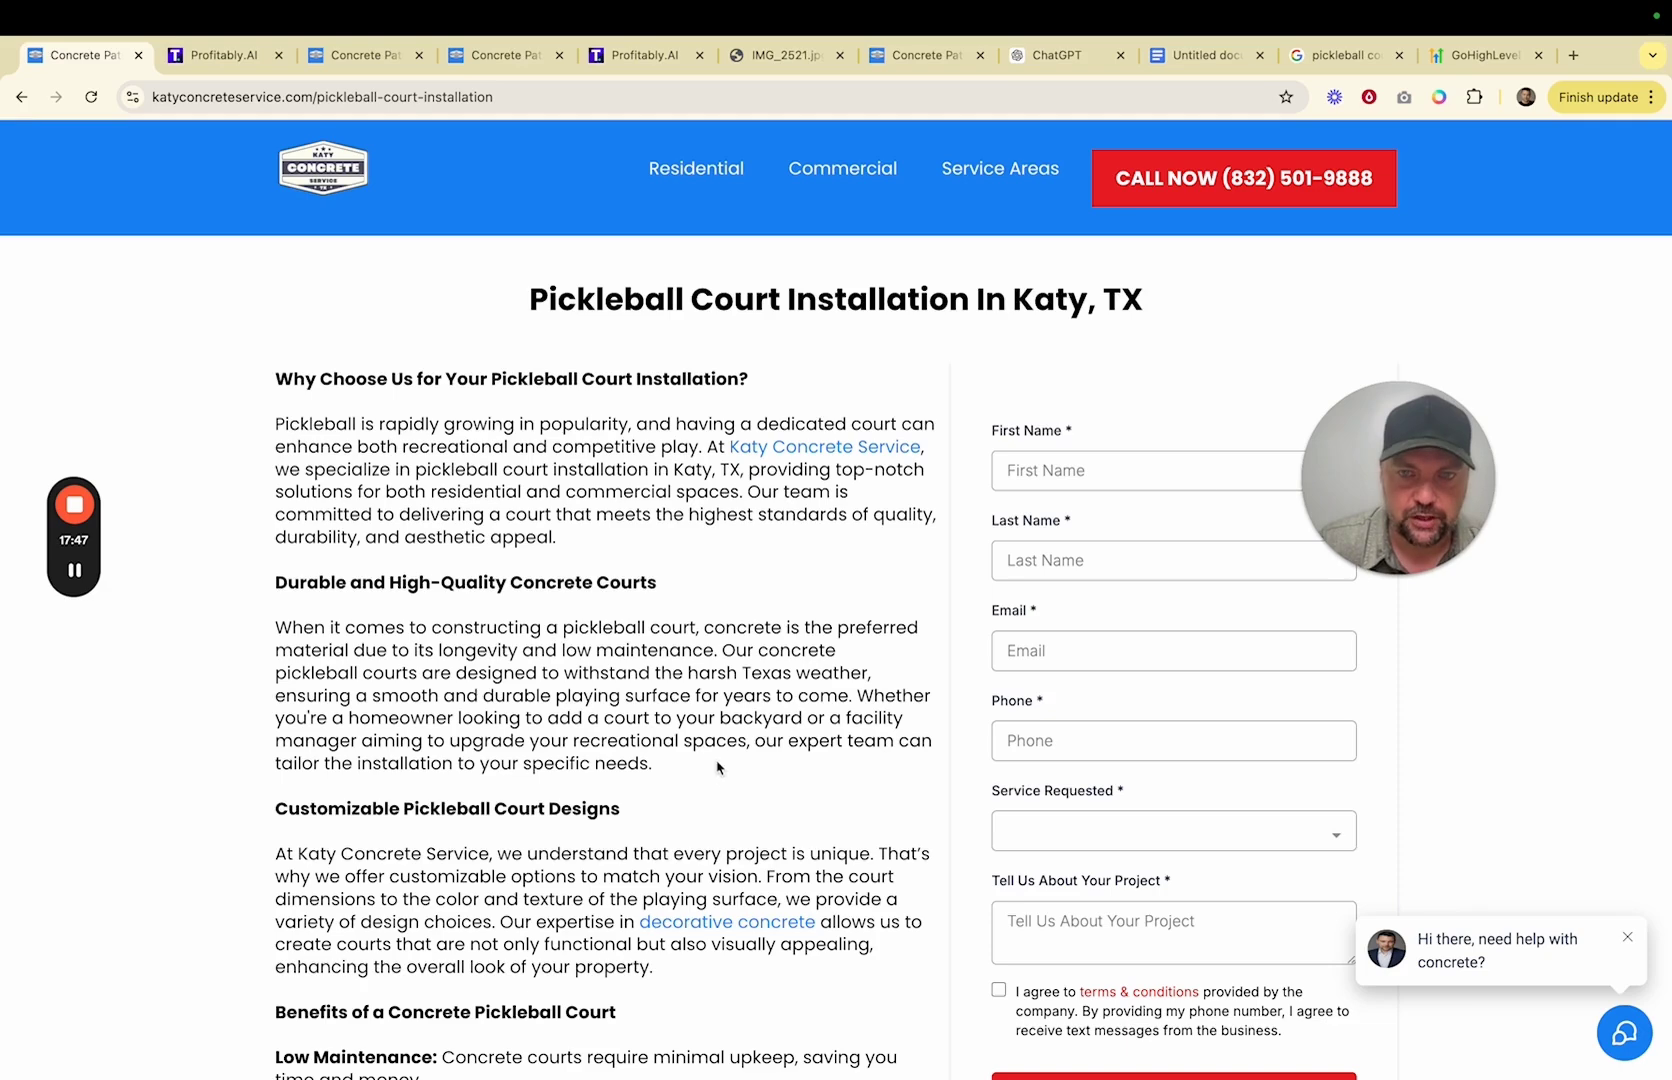
# - Select text on the live pickleball page, then go back to the Profitably.AI Websites page list
pyautogui.moveTo(1405, 578); pyautogui.dragTo(790, 545)
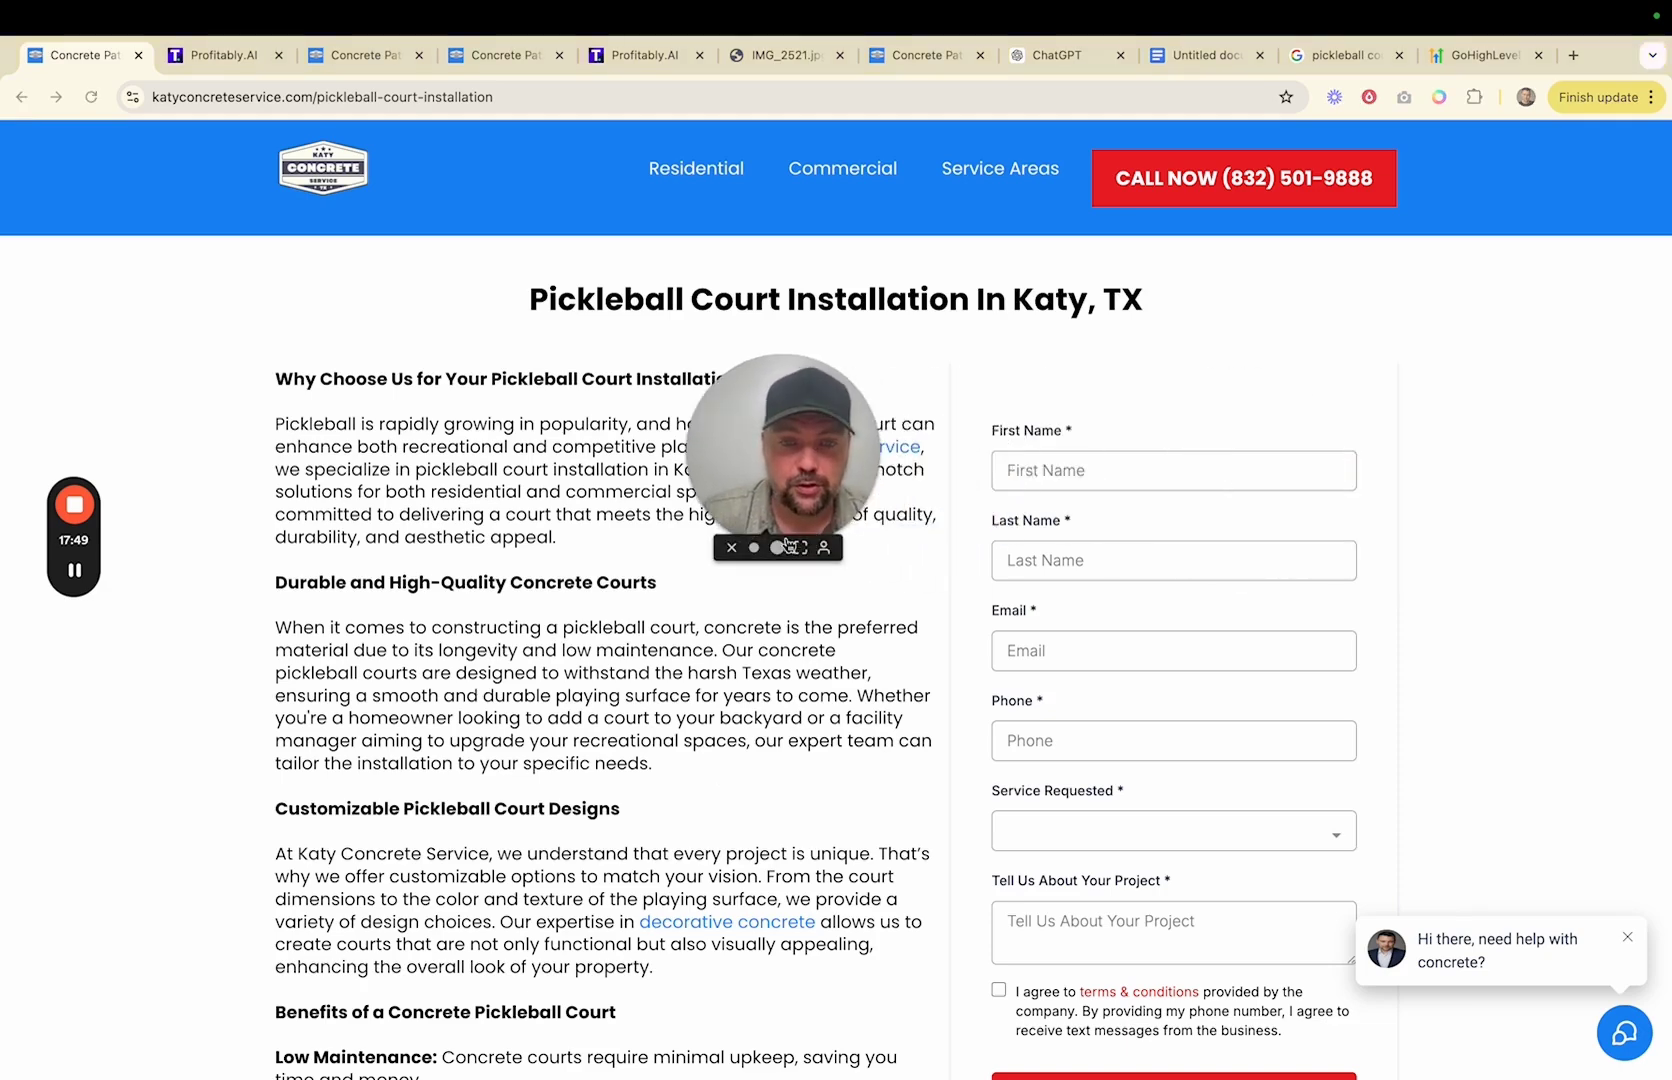
pyautogui.click(785, 545)
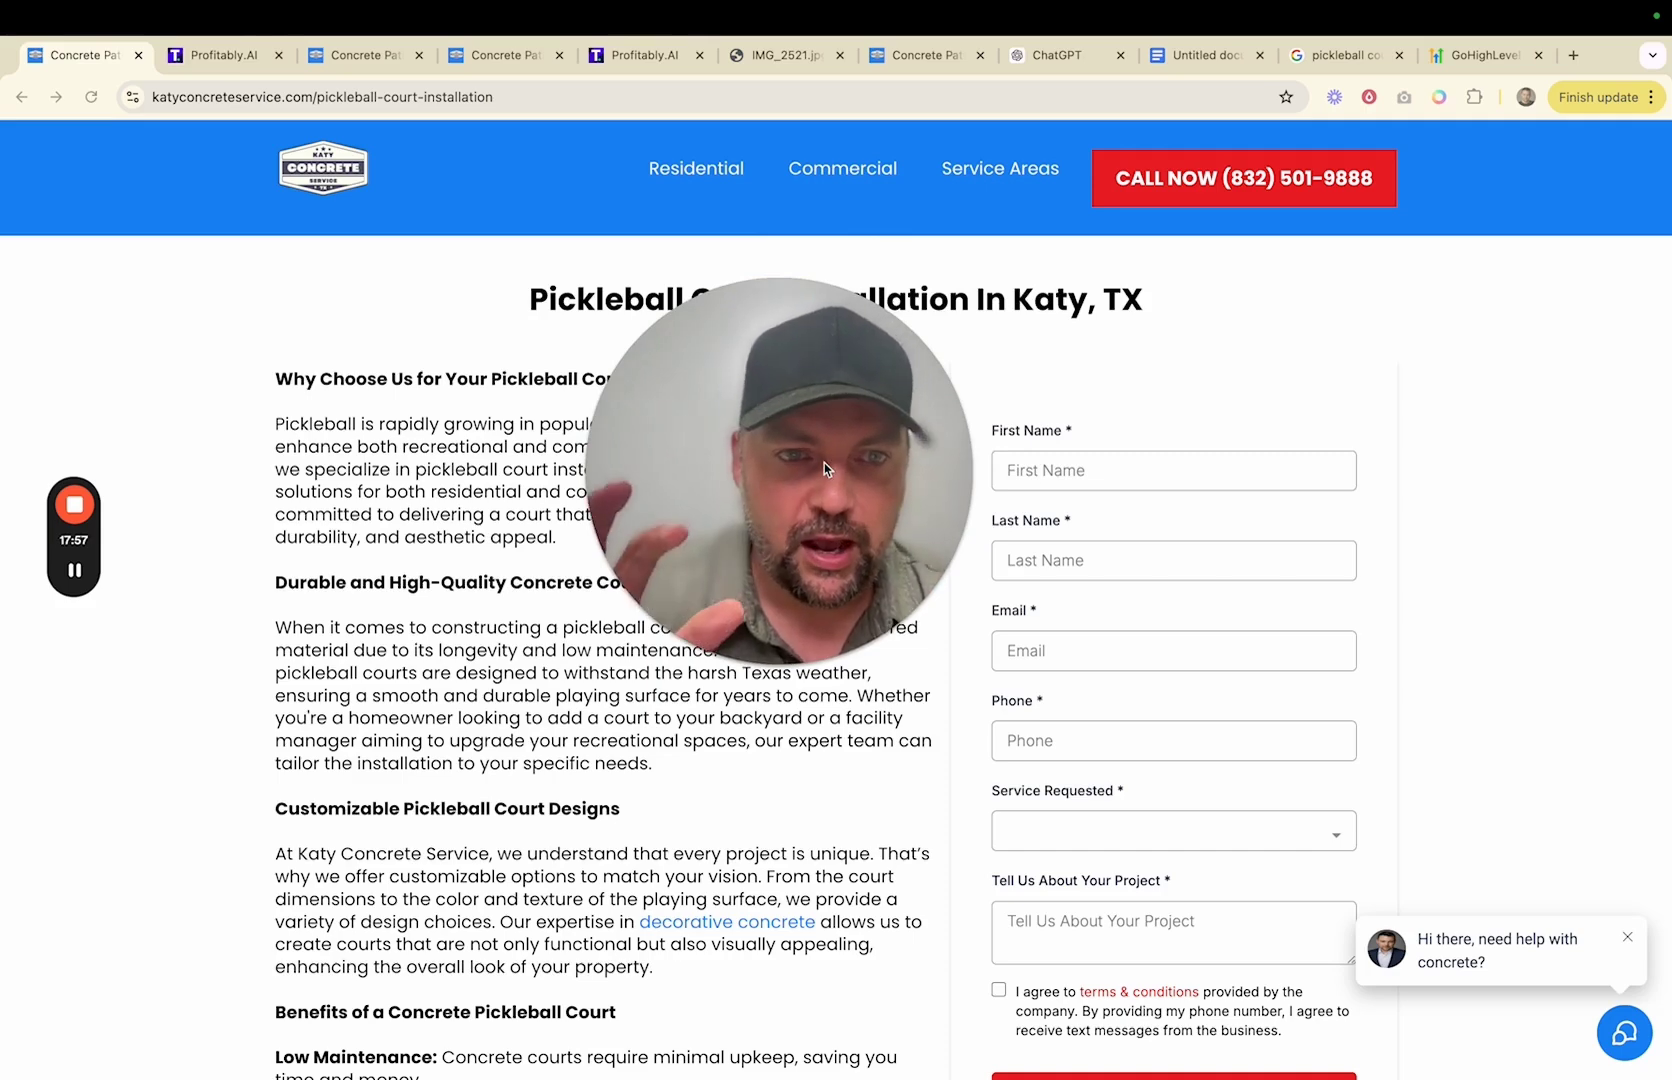
pyautogui.moveTo(791, 418); pyautogui.dragTo(787, 468)
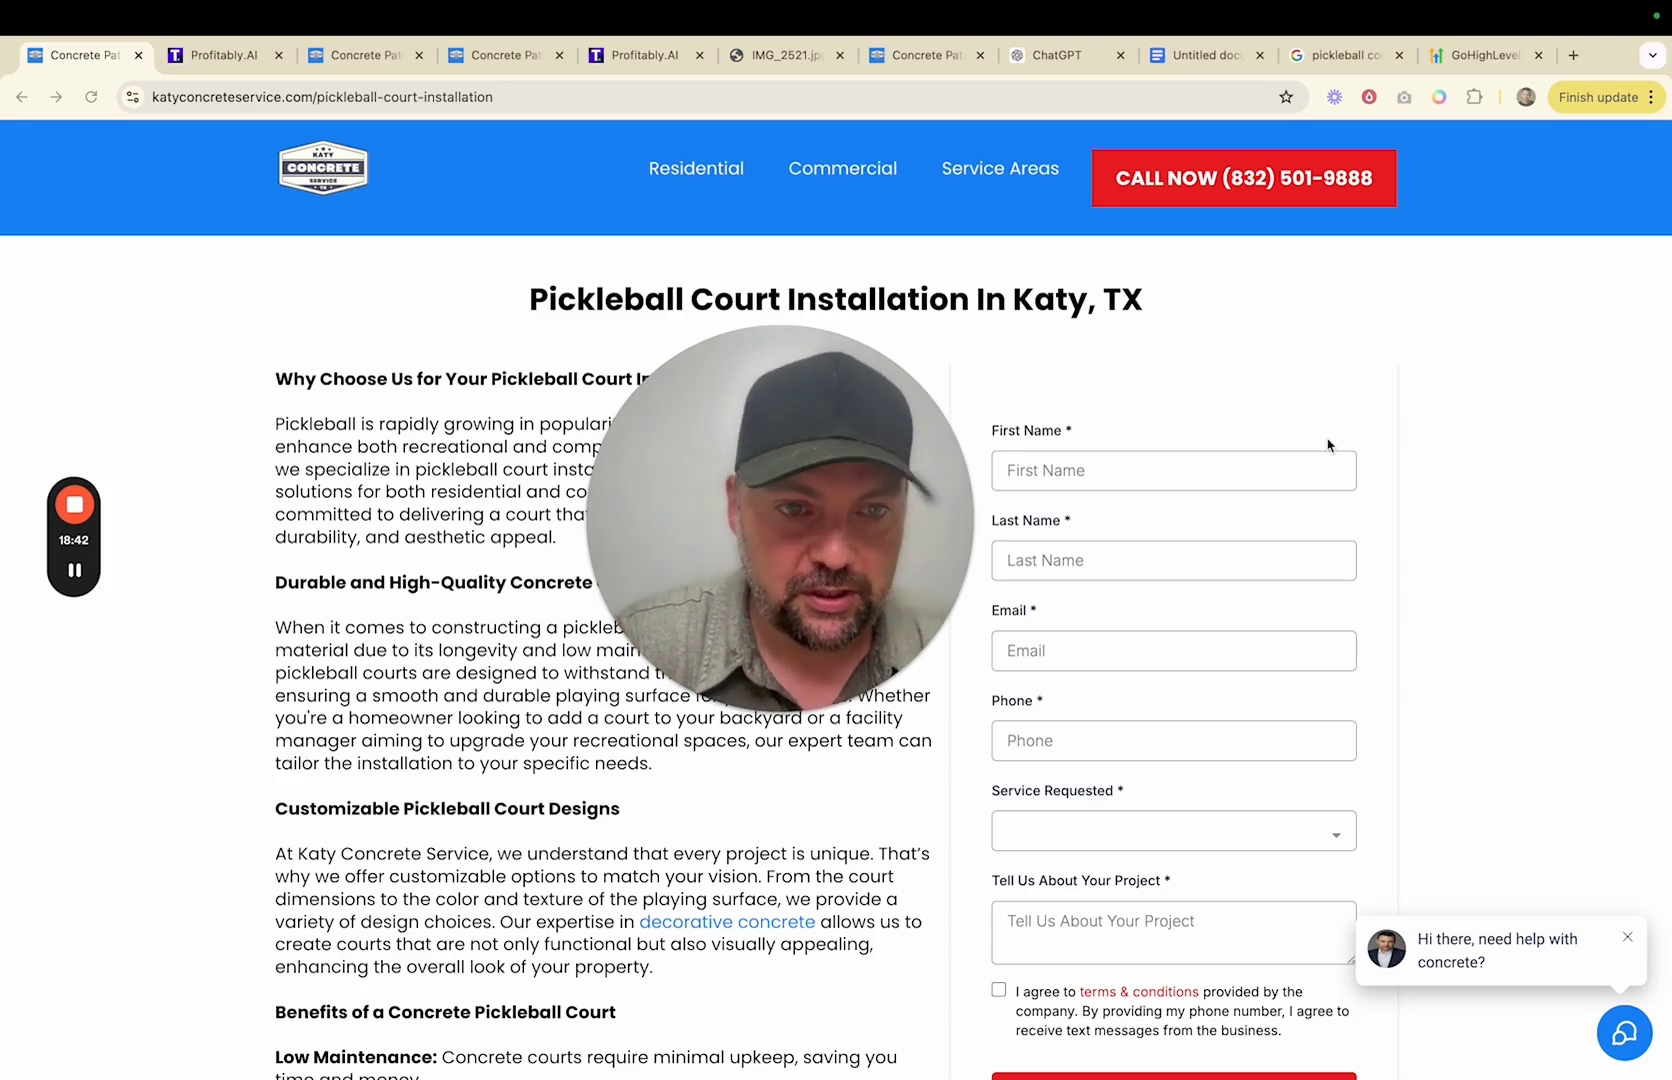
pyautogui.click(222, 60)
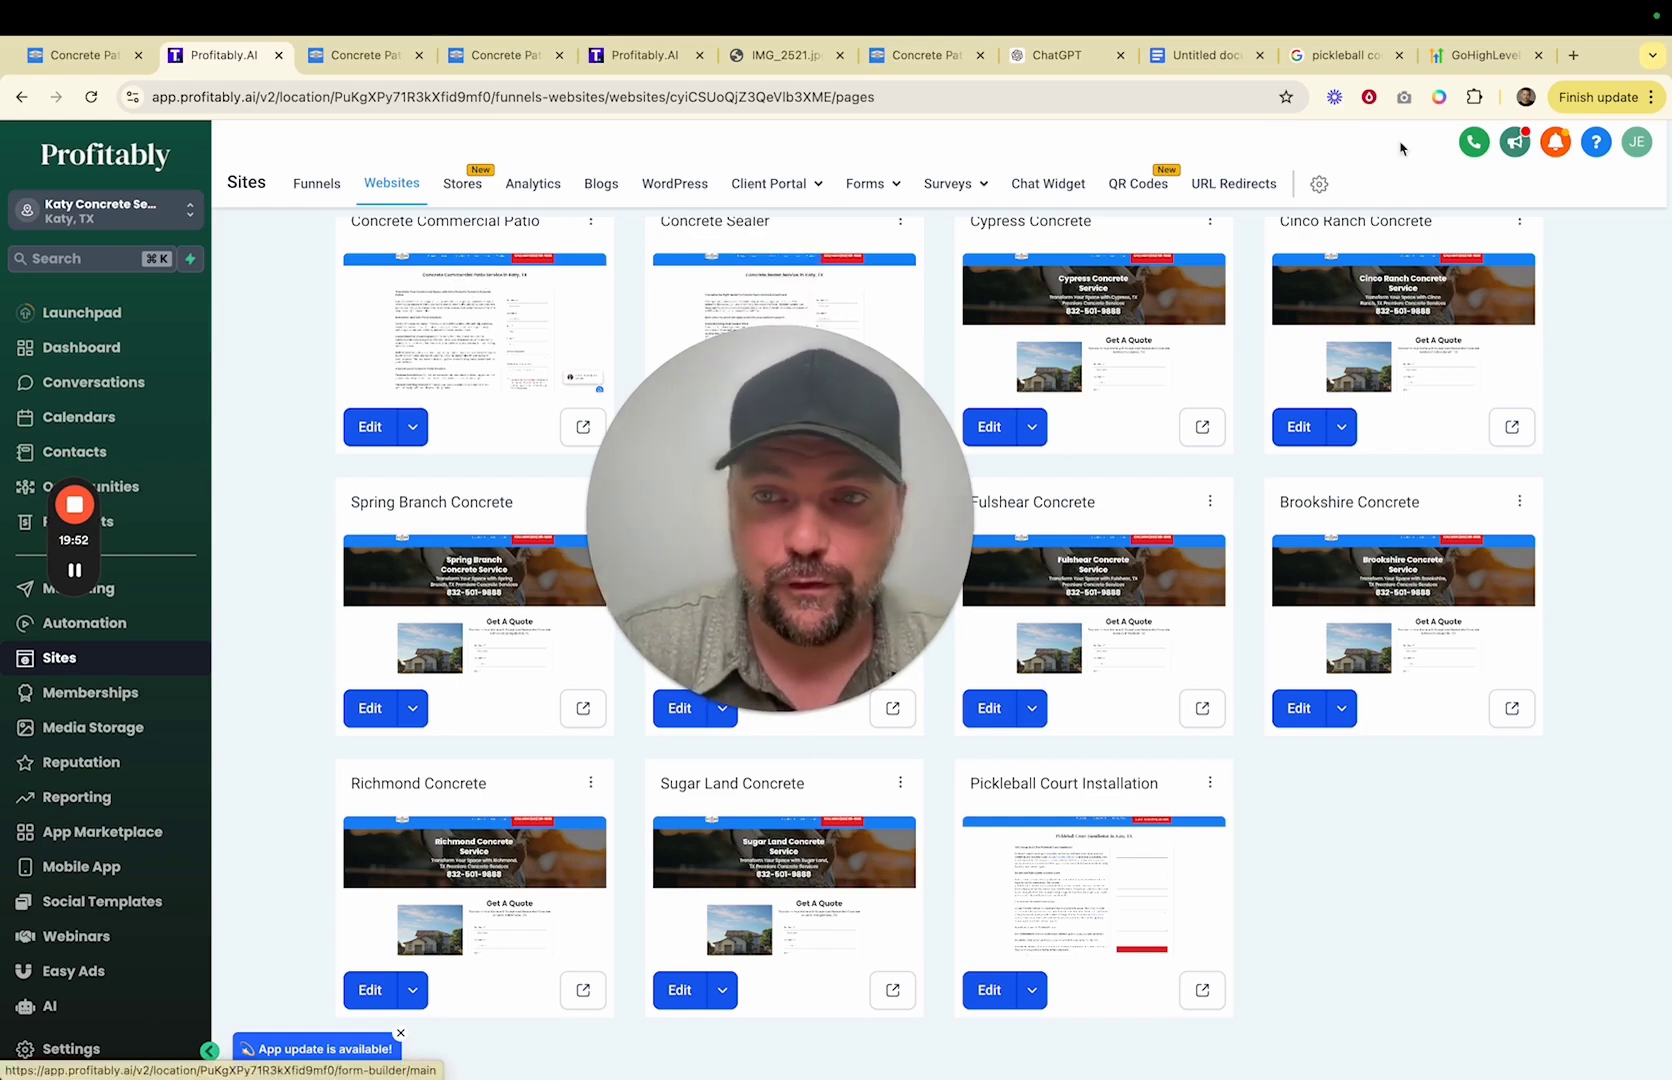
# - Switch to the GoHighLevel tab showing HighLevel's extended 30-Day Free Trial offer and FAQ
pyautogui.click(1482, 55)
pyautogui.moveTo(711, 594); pyautogui.dragTo(554, 595)
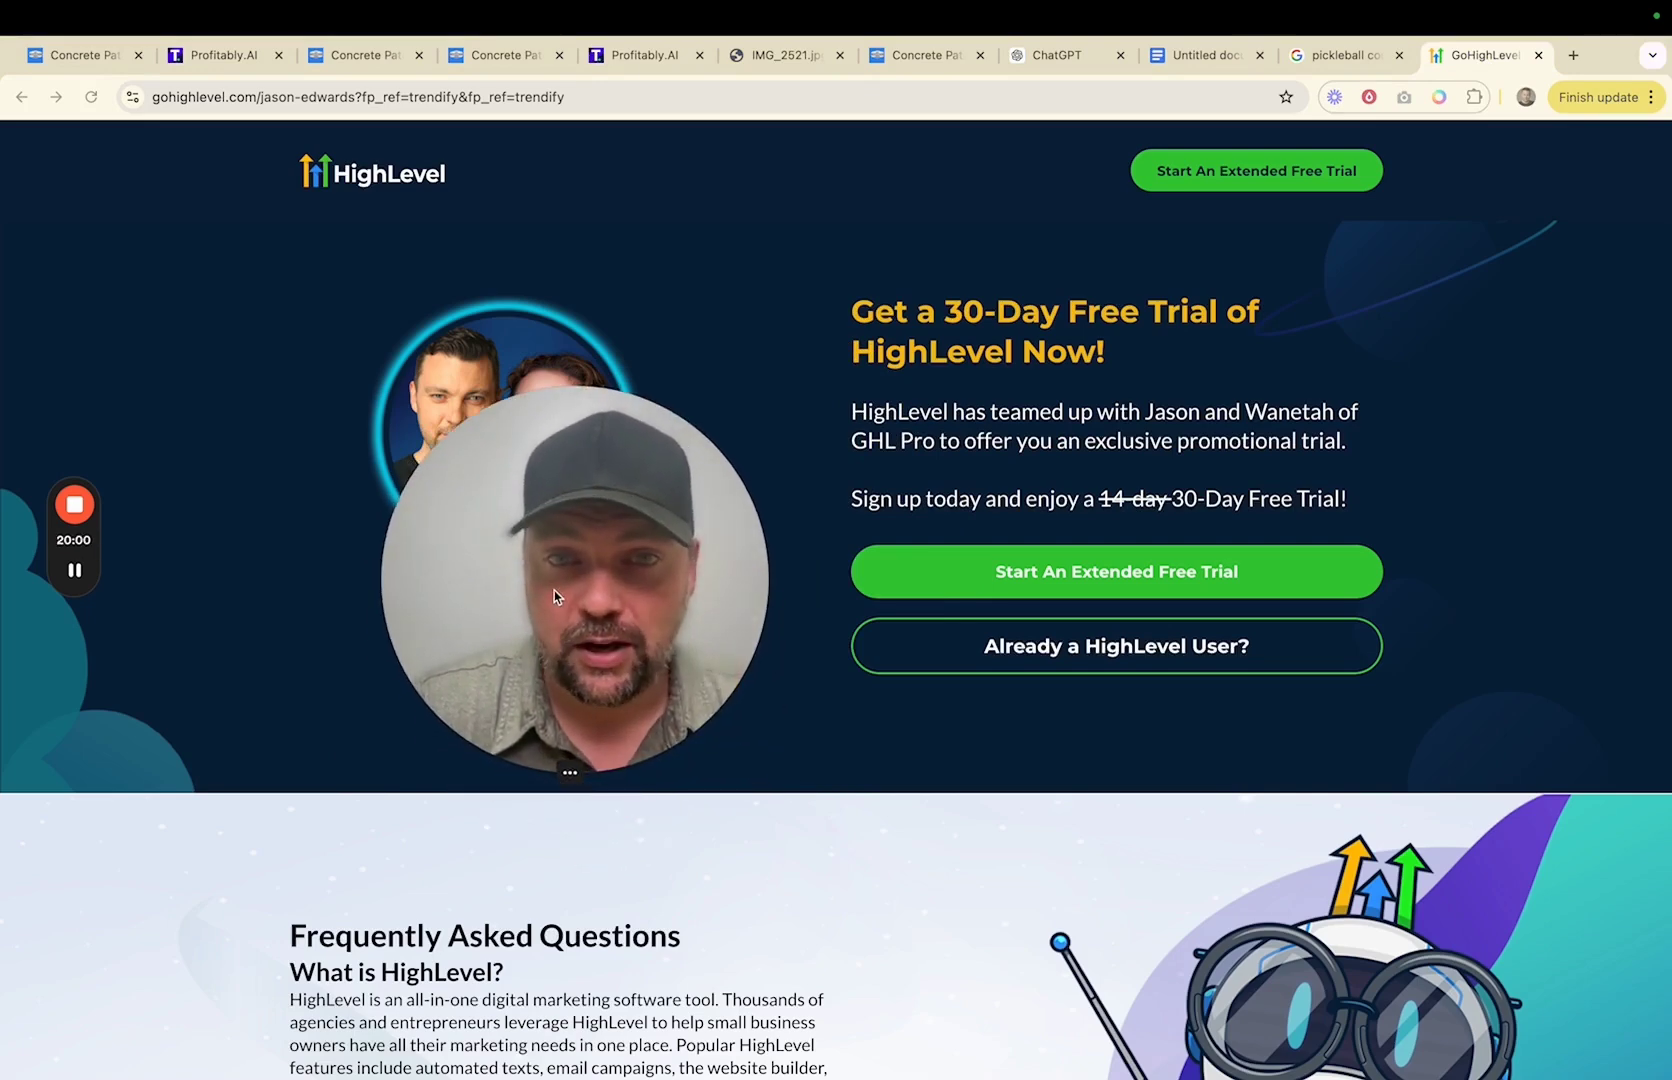